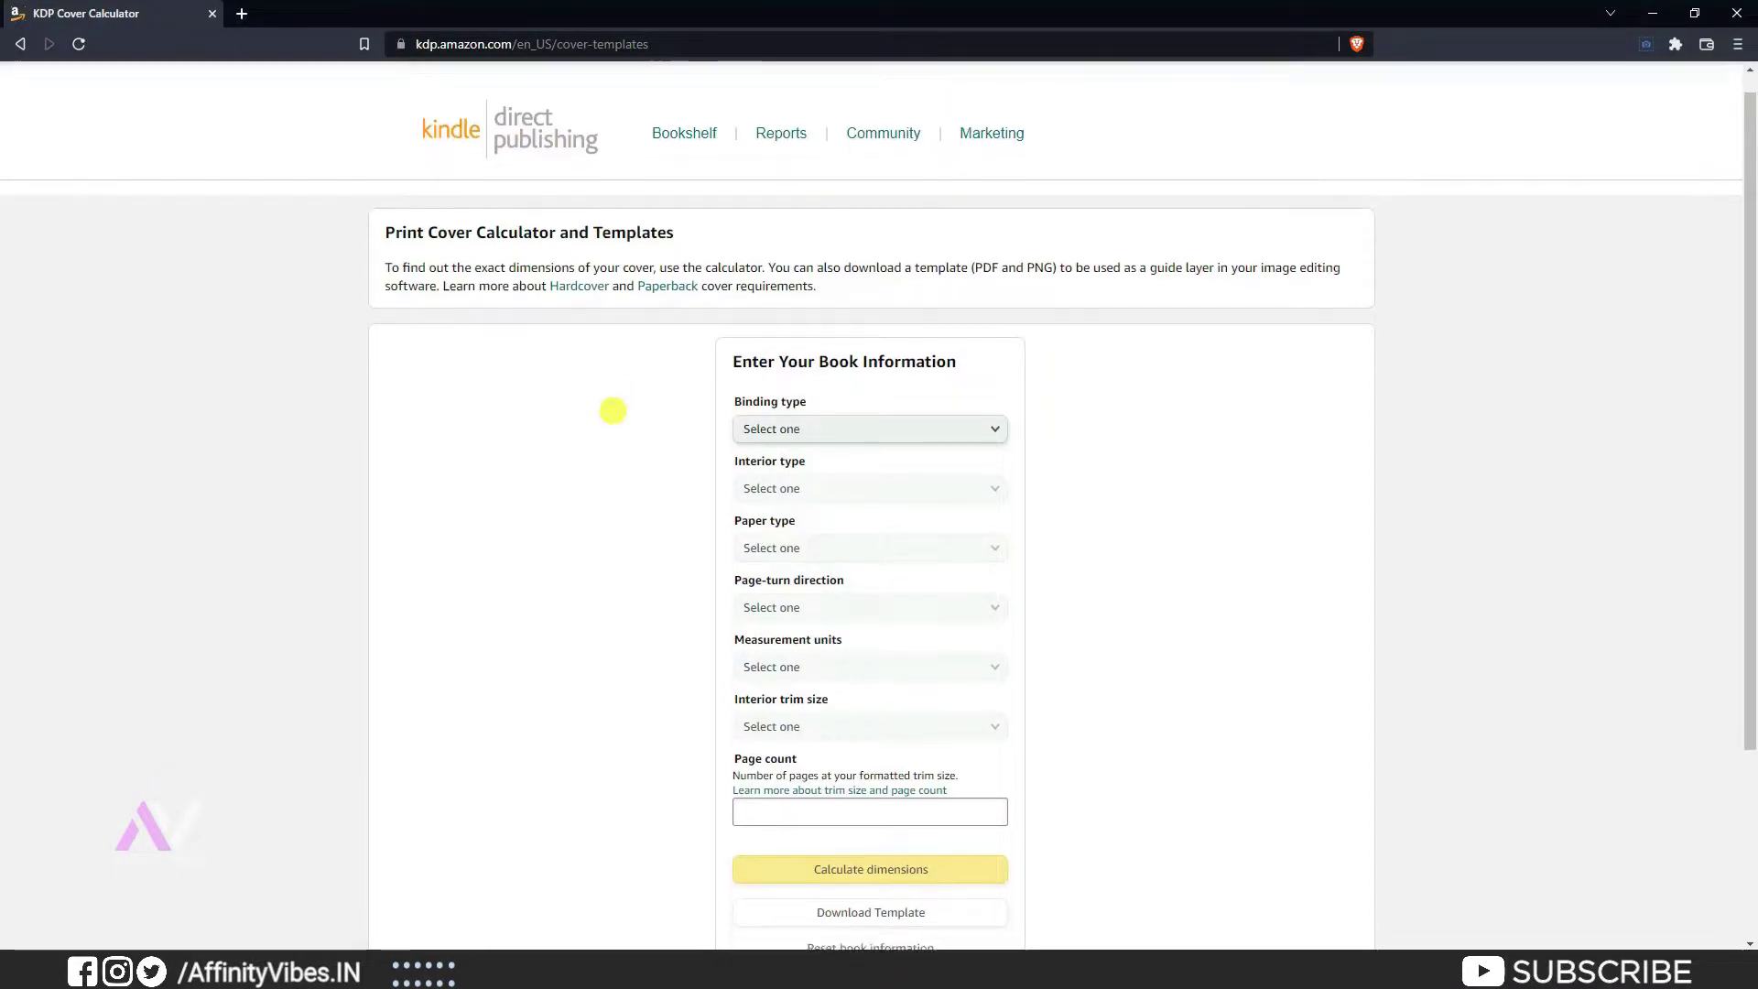
# Step: Choose Paperback binding, Standard color interior, White paper and Left to Right page turning
pyautogui.scroll(-1, 613, 404)
pyautogui.click(912, 365)
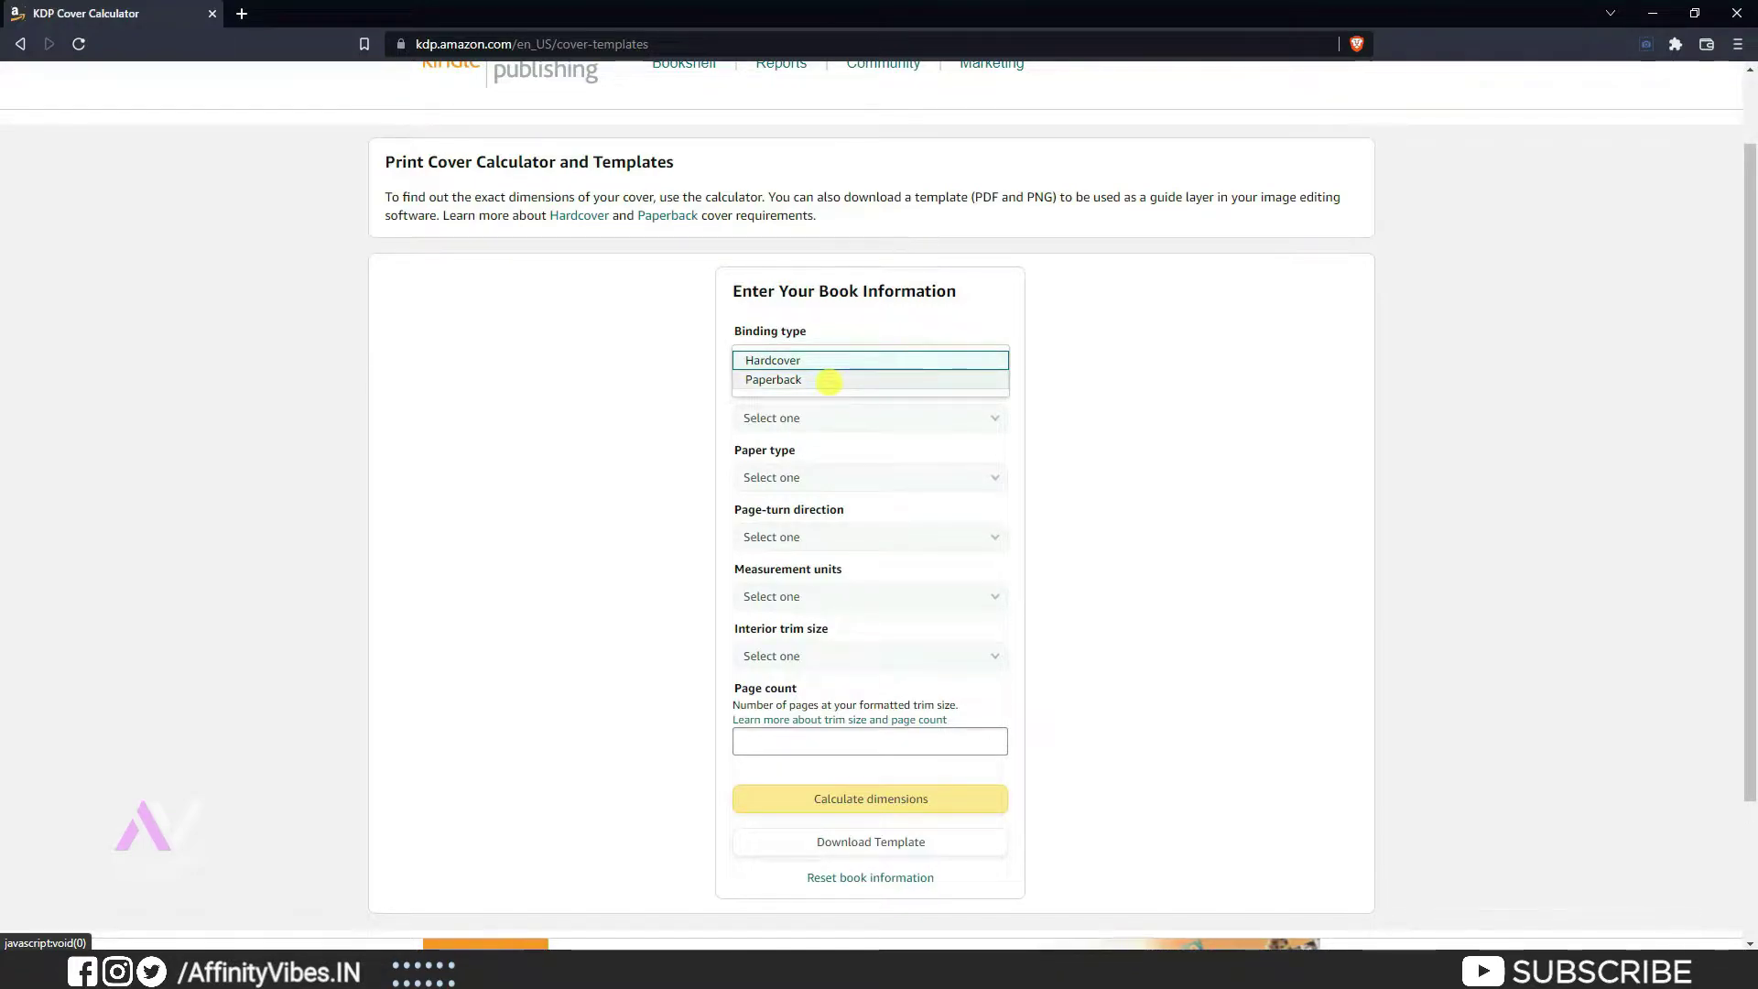
pyautogui.click(826, 381)
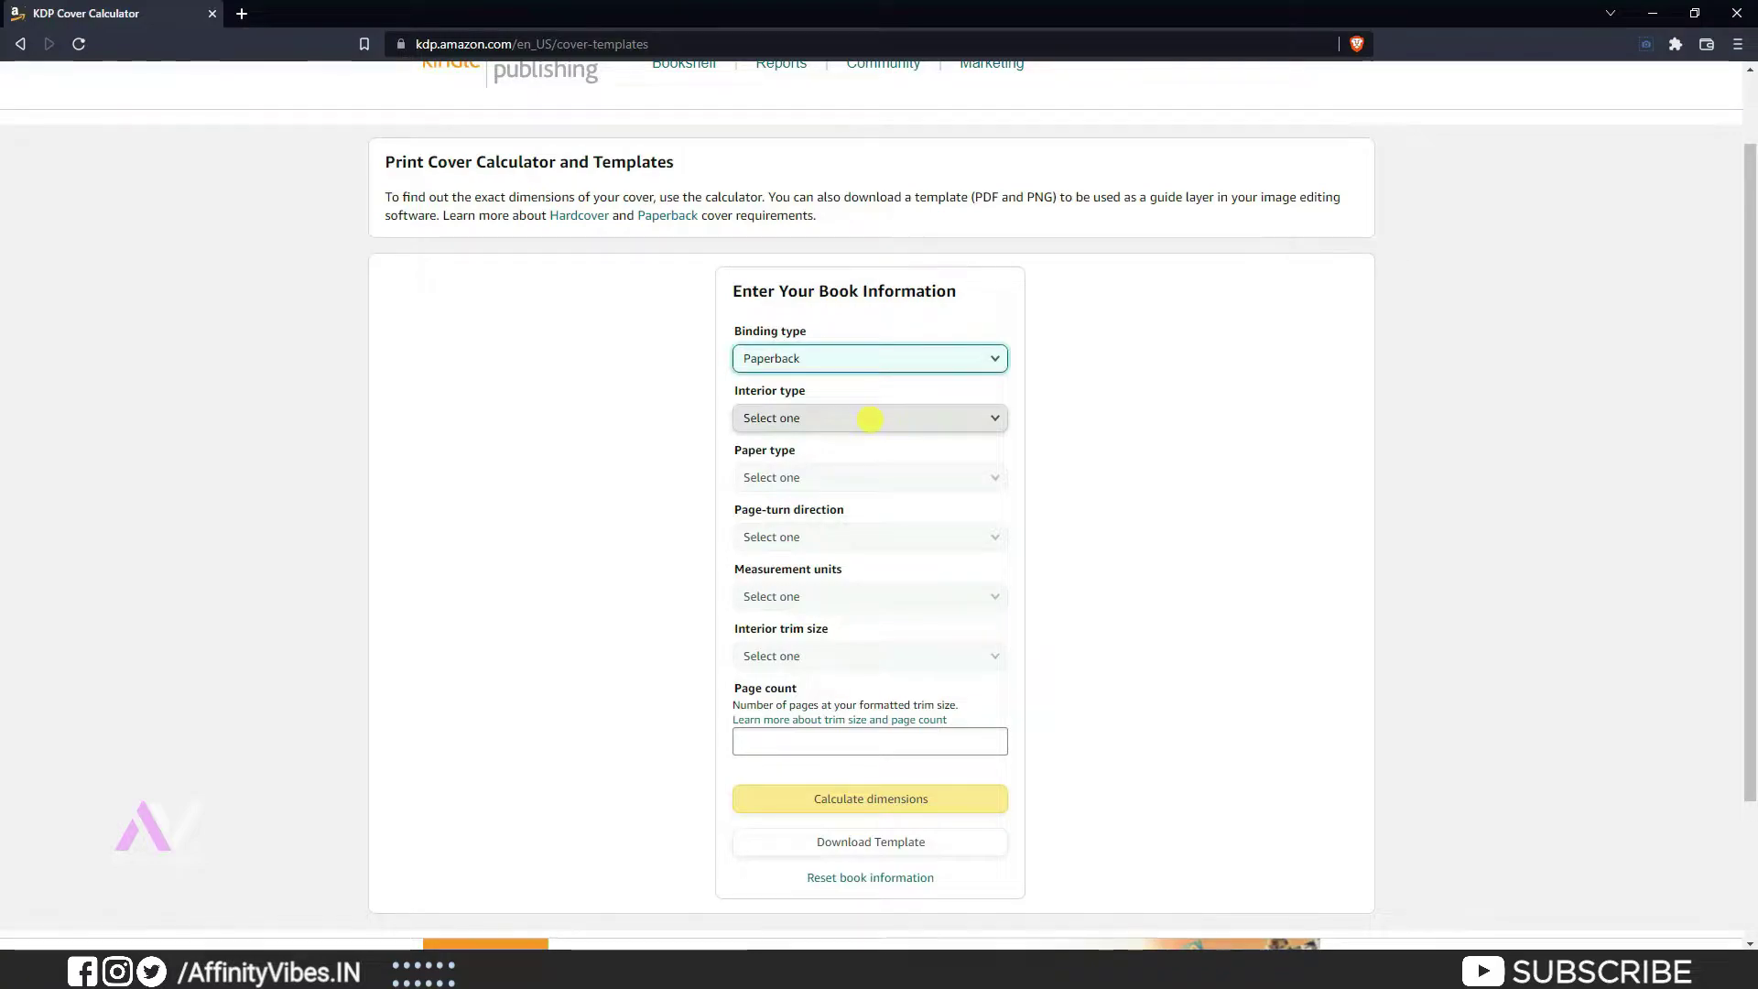
pyautogui.click(870, 418)
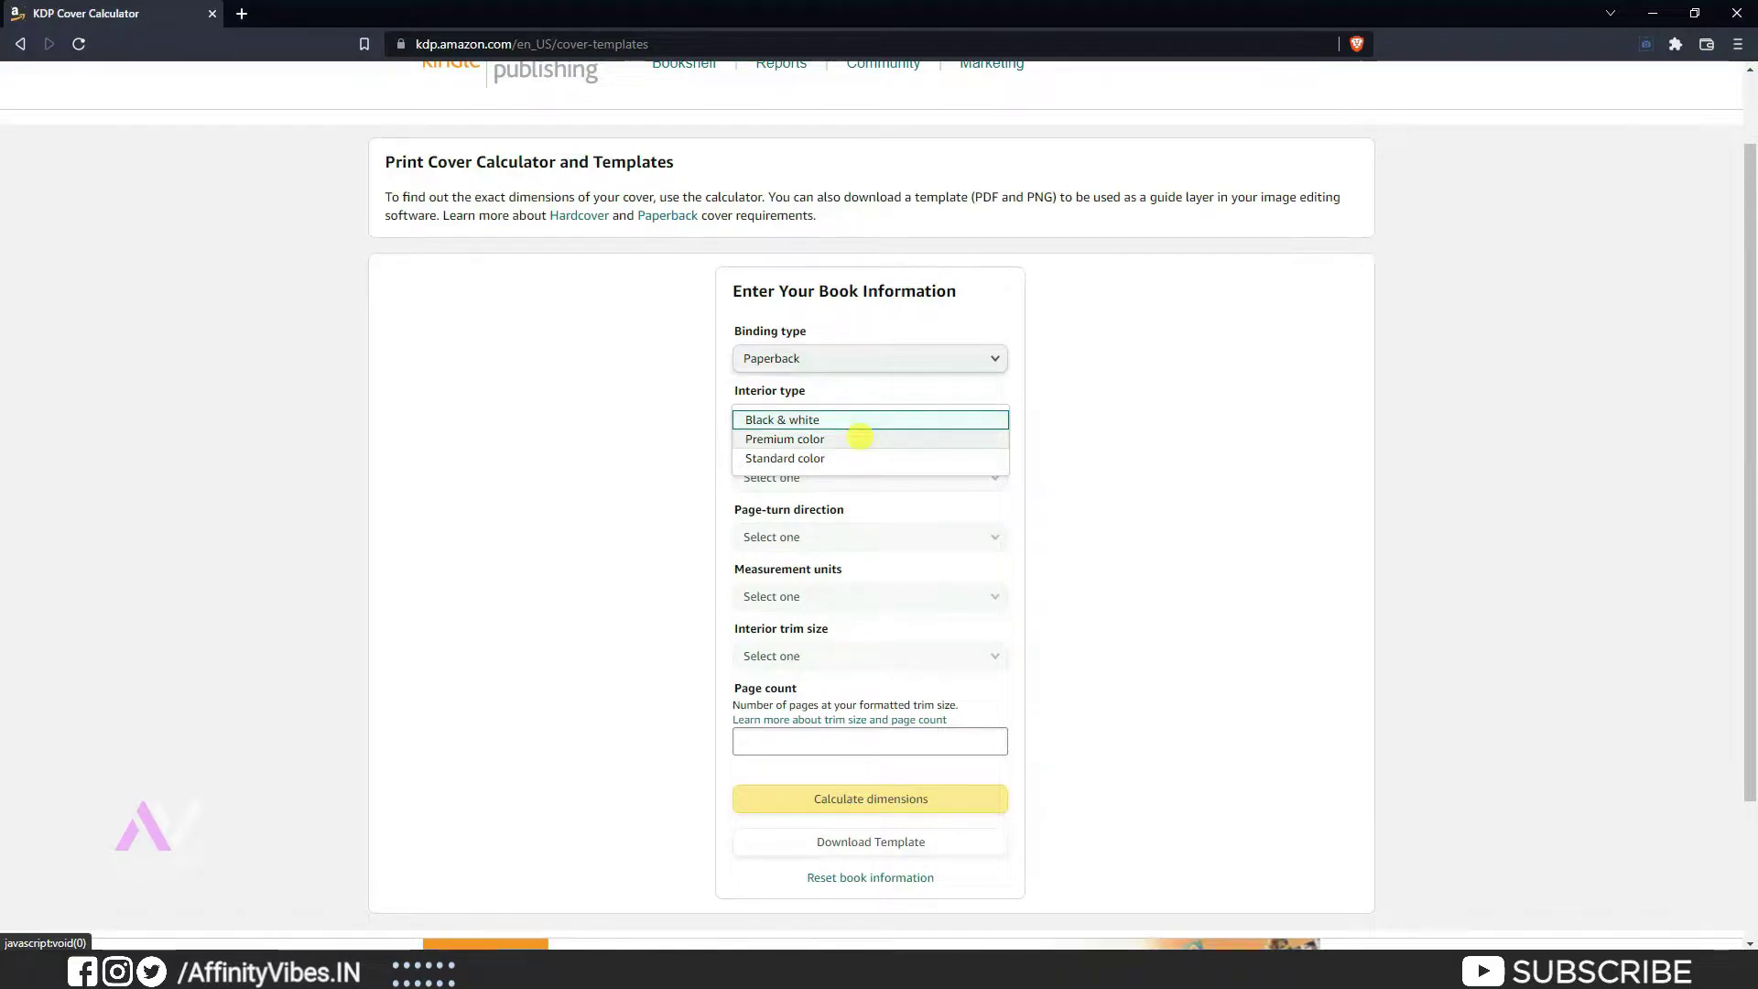
pyautogui.click(855, 458)
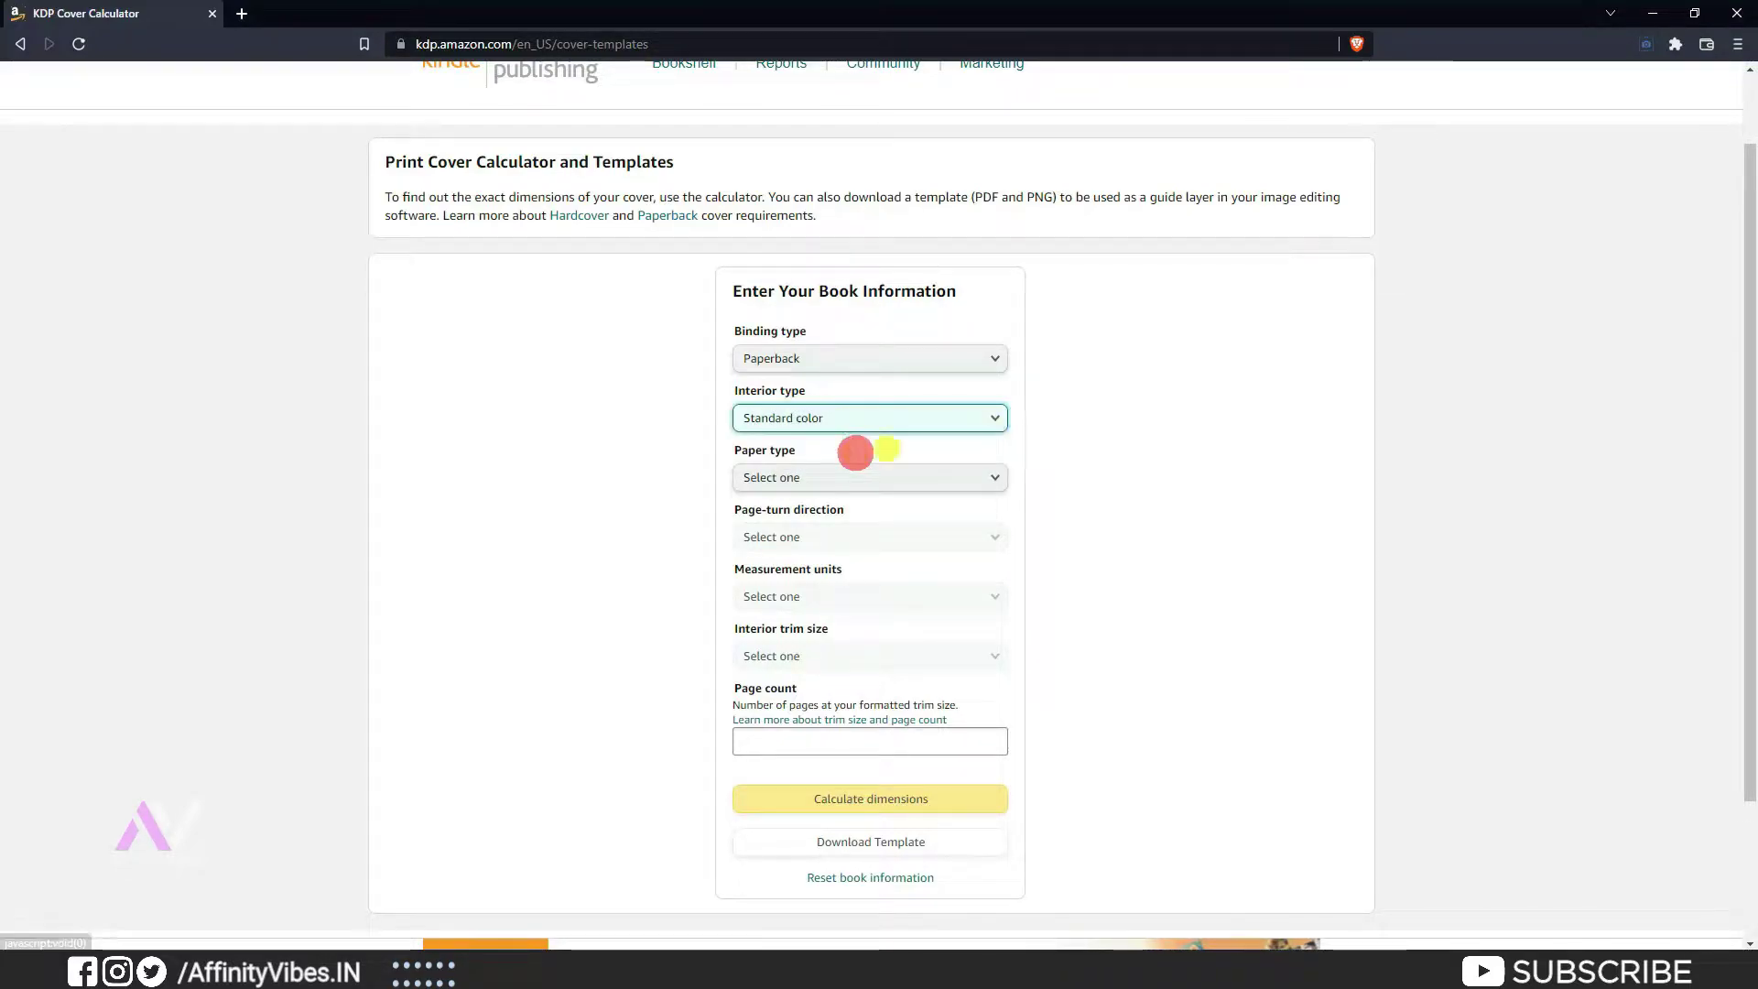
pyautogui.scroll(-2, 915, 440)
pyautogui.click(840, 291)
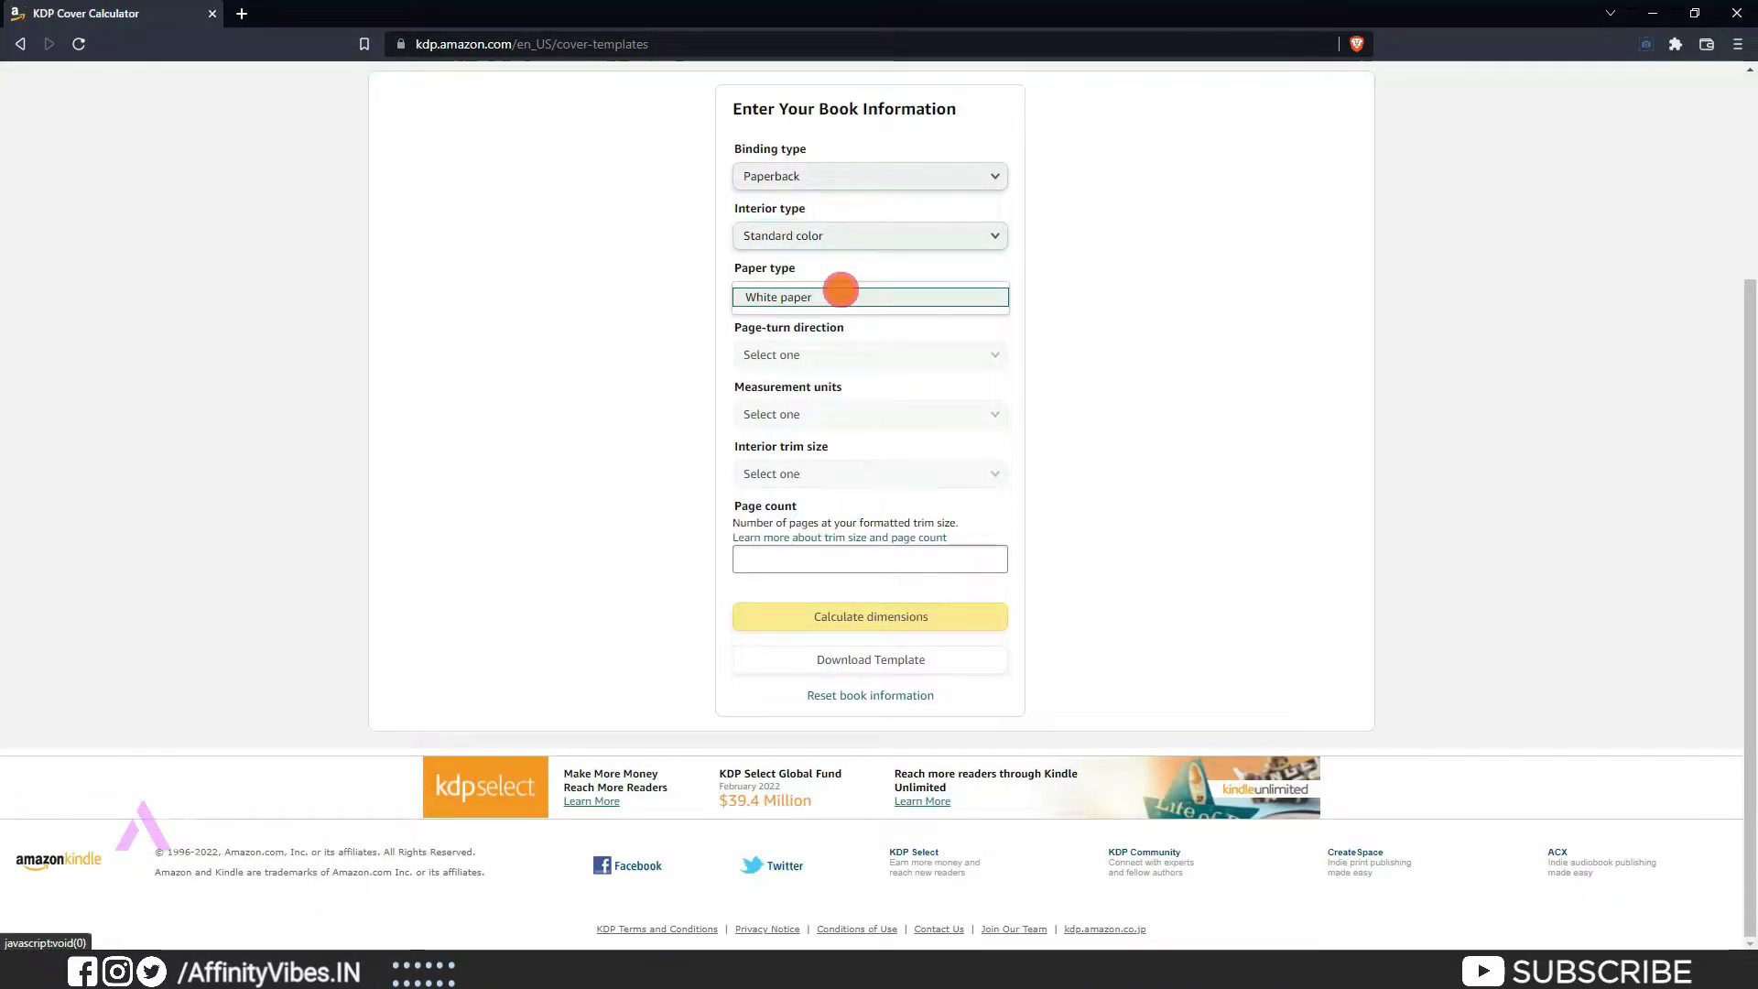
pyautogui.click(877, 350)
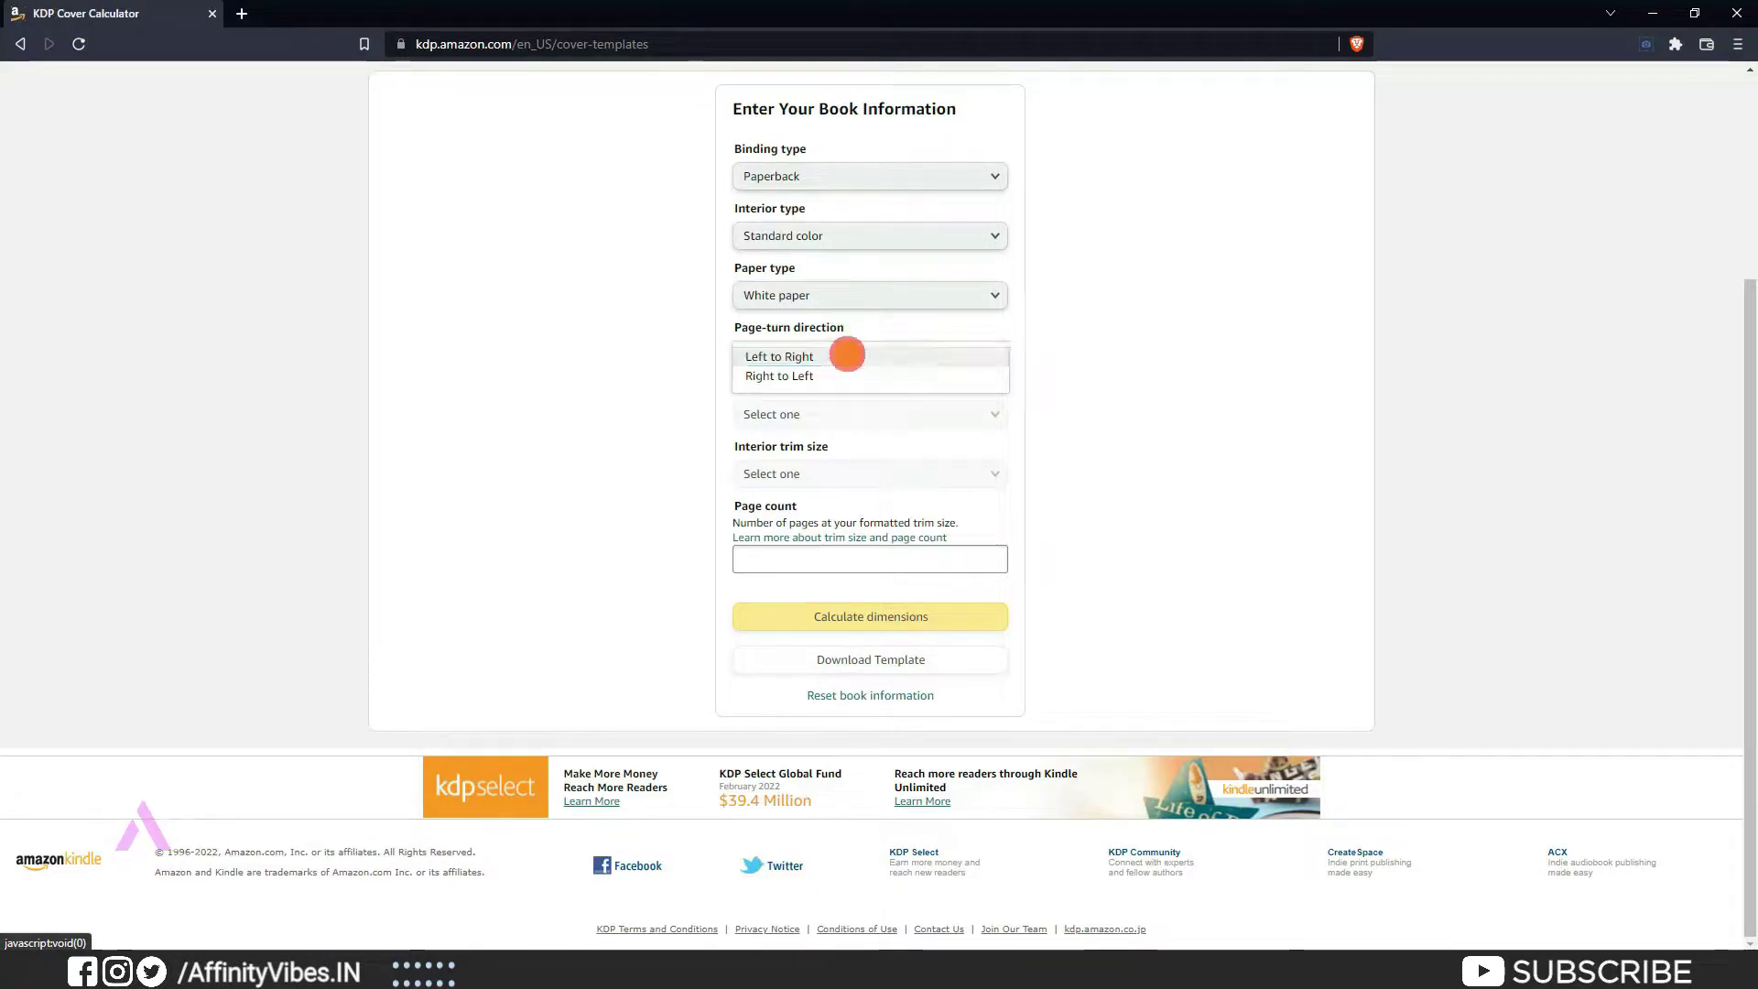
pyautogui.click(847, 356)
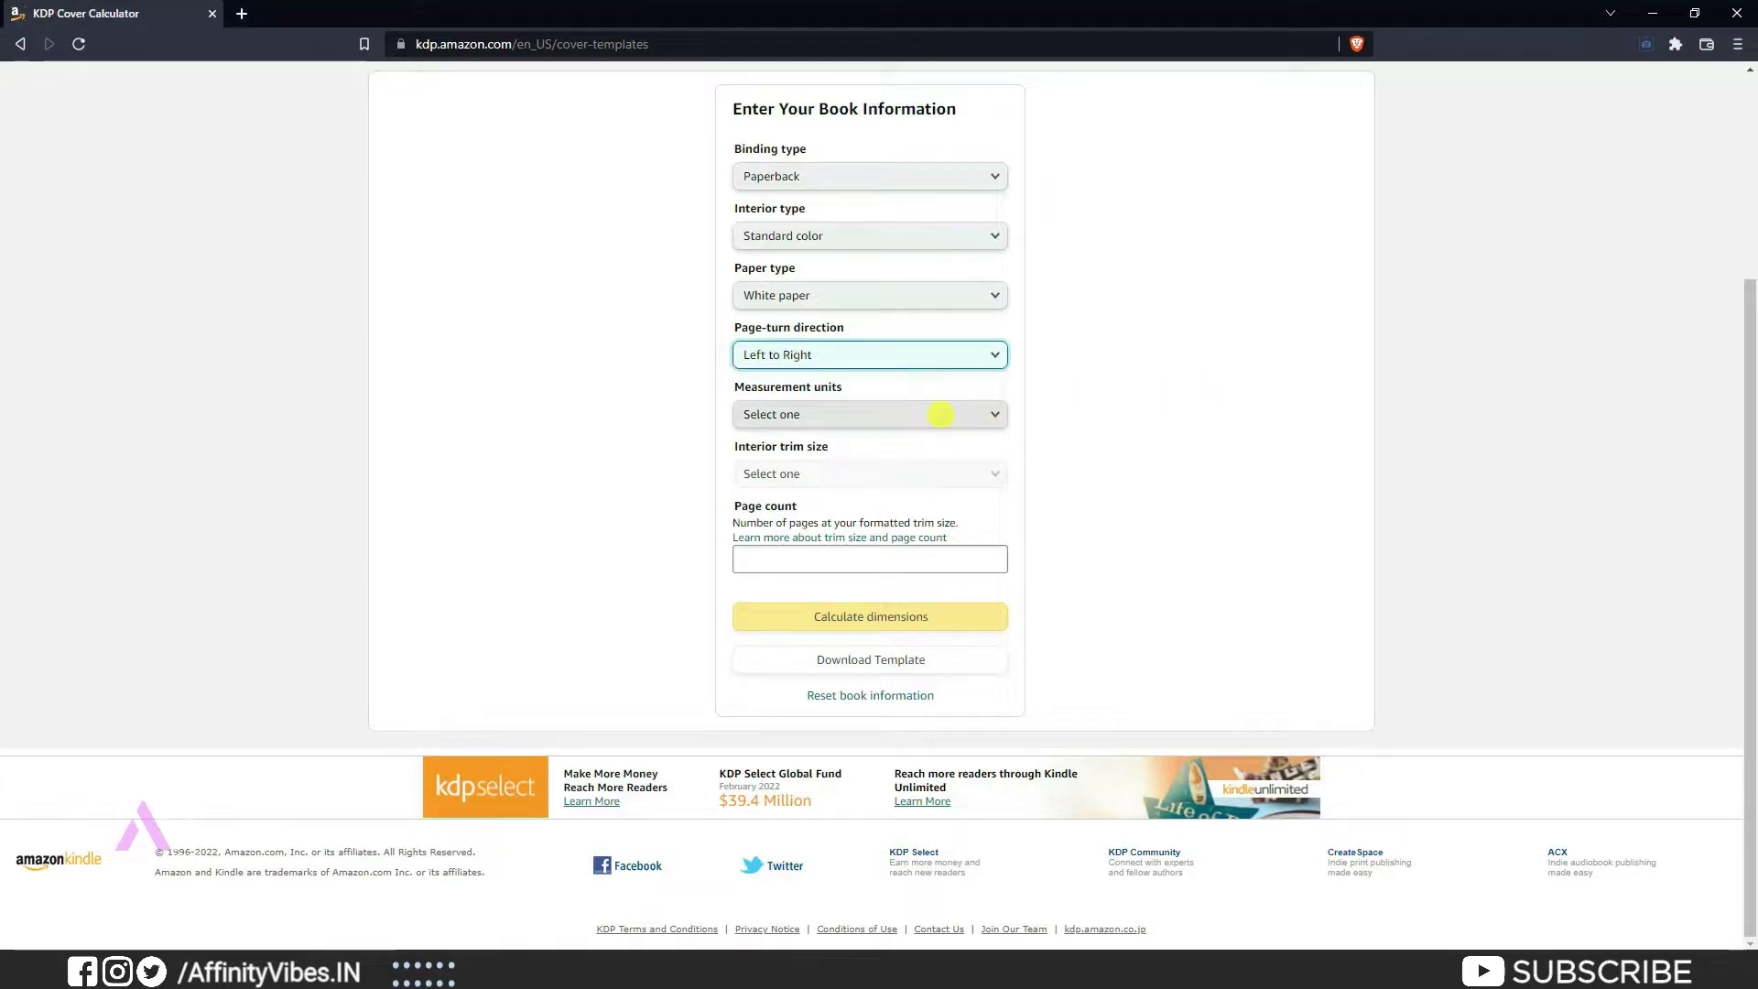
# Step: Set Inches, 6 x 9 in trim size and 180 pages, then calculate the cover dimensions
pyautogui.click(939, 414)
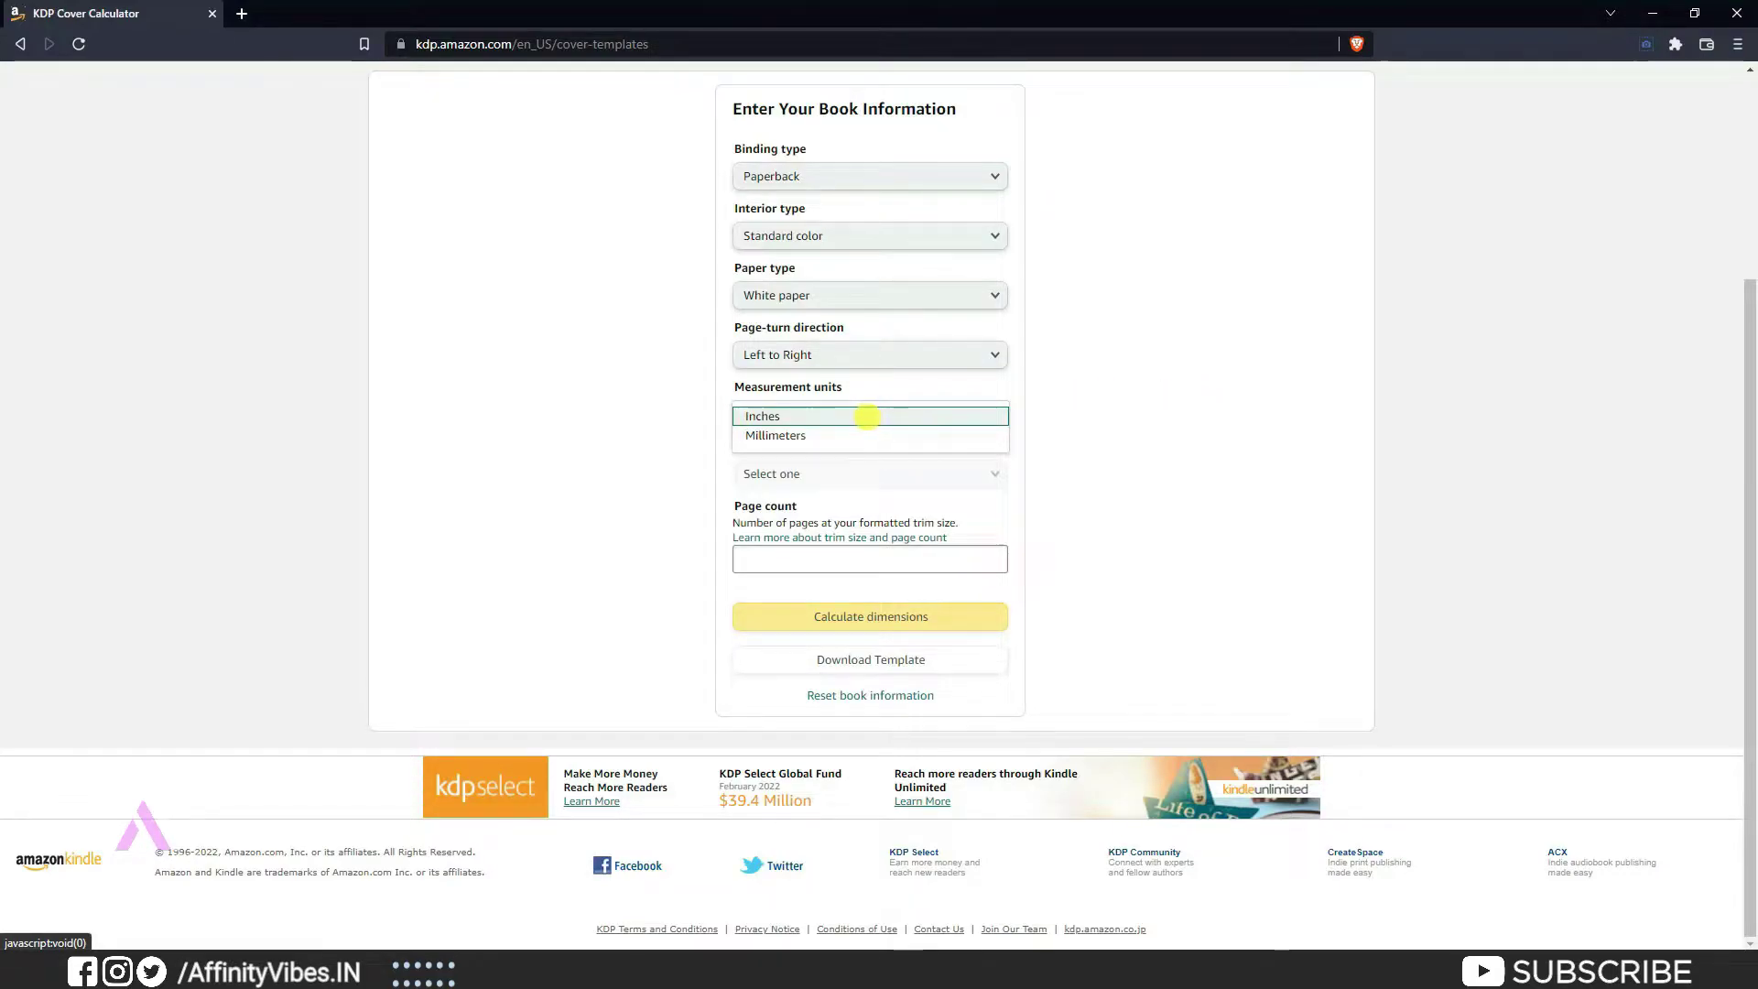
pyautogui.click(867, 417)
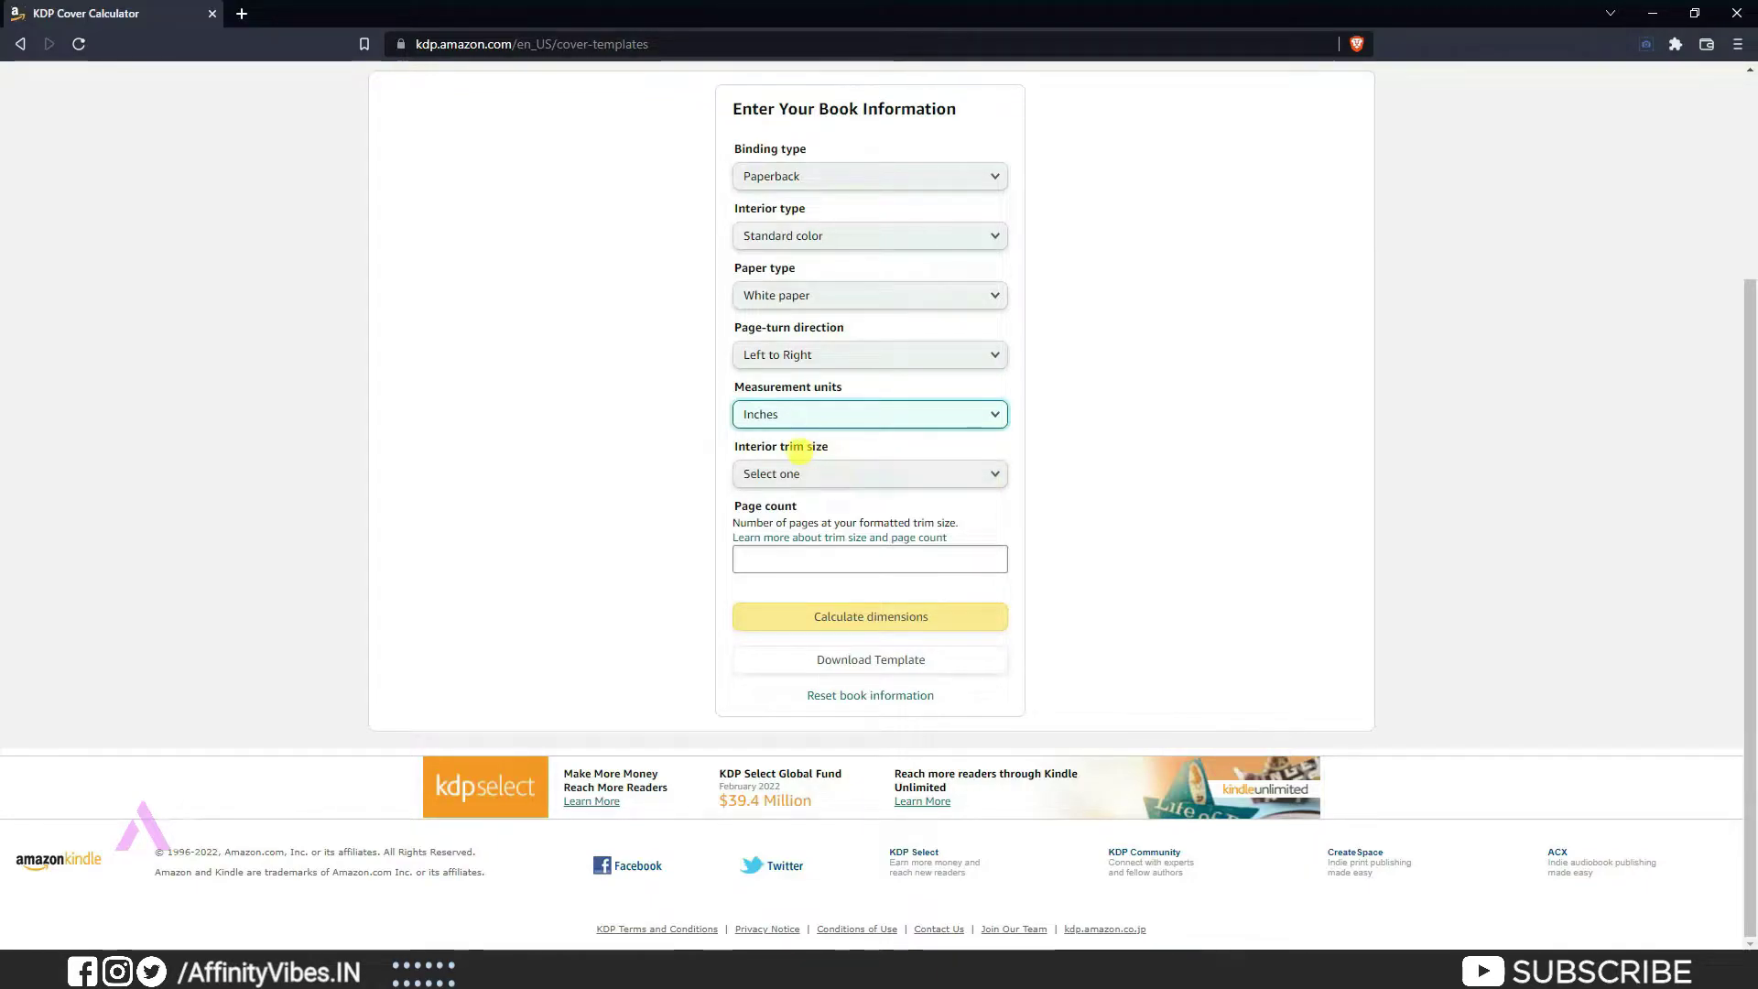
pyautogui.click(859, 474)
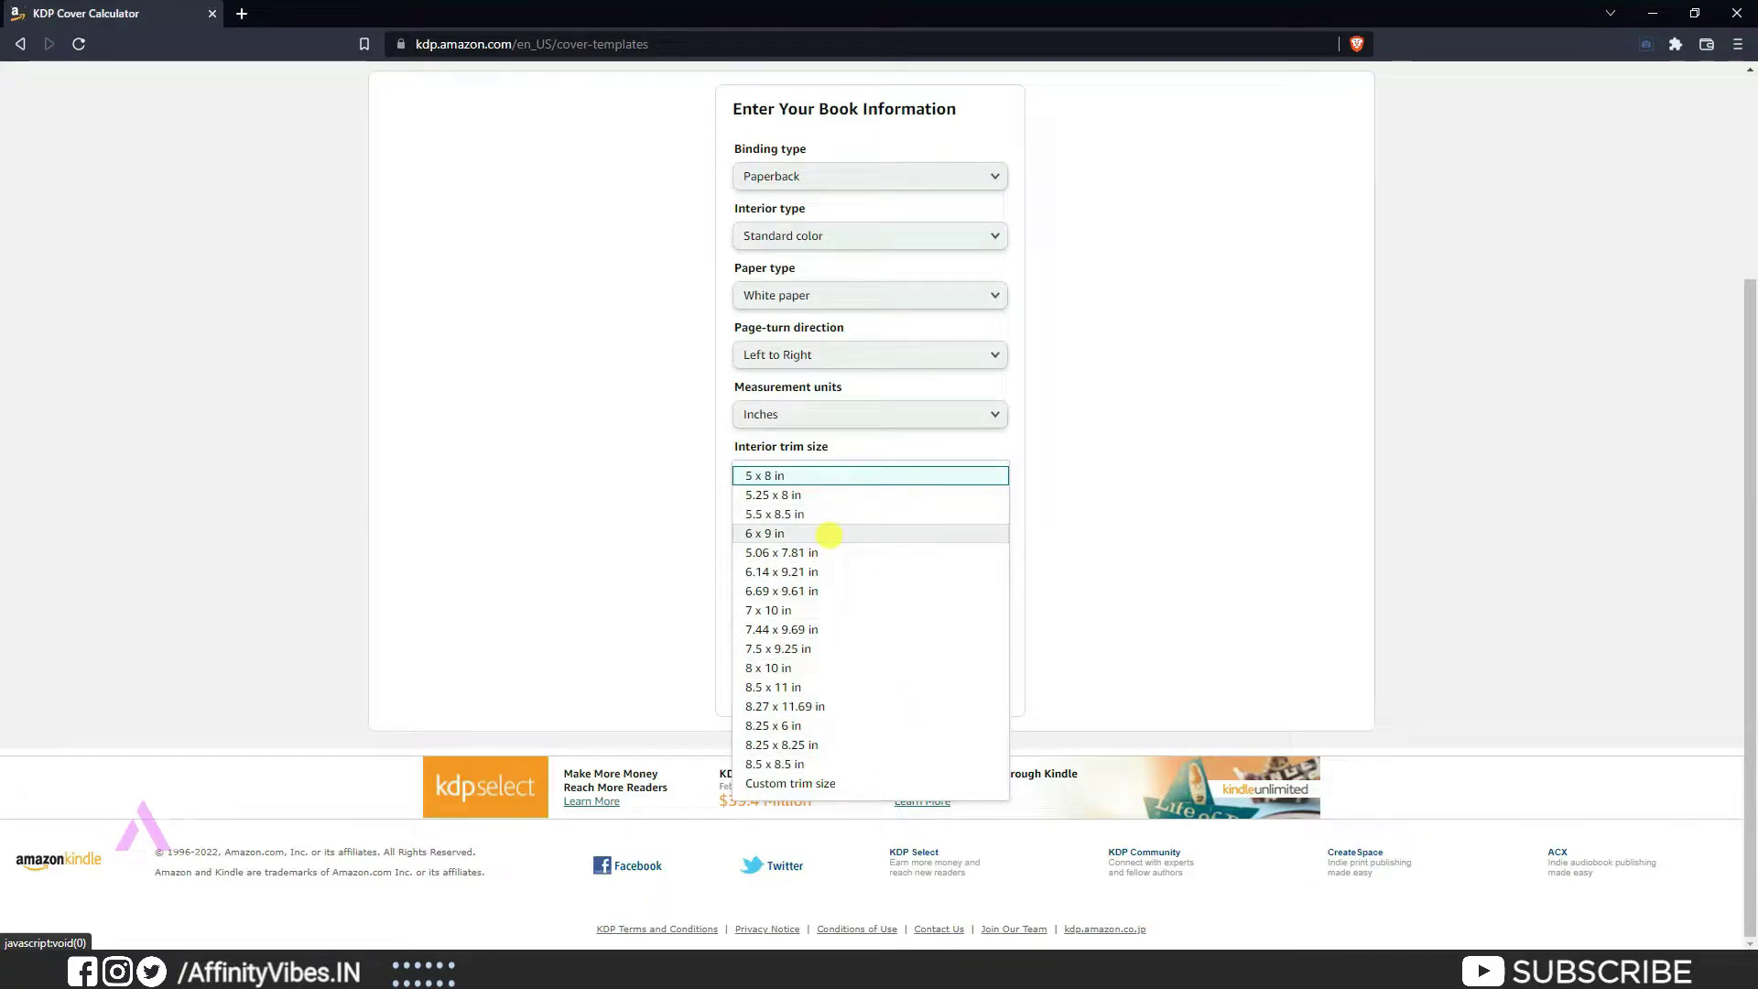
pyautogui.click(829, 534)
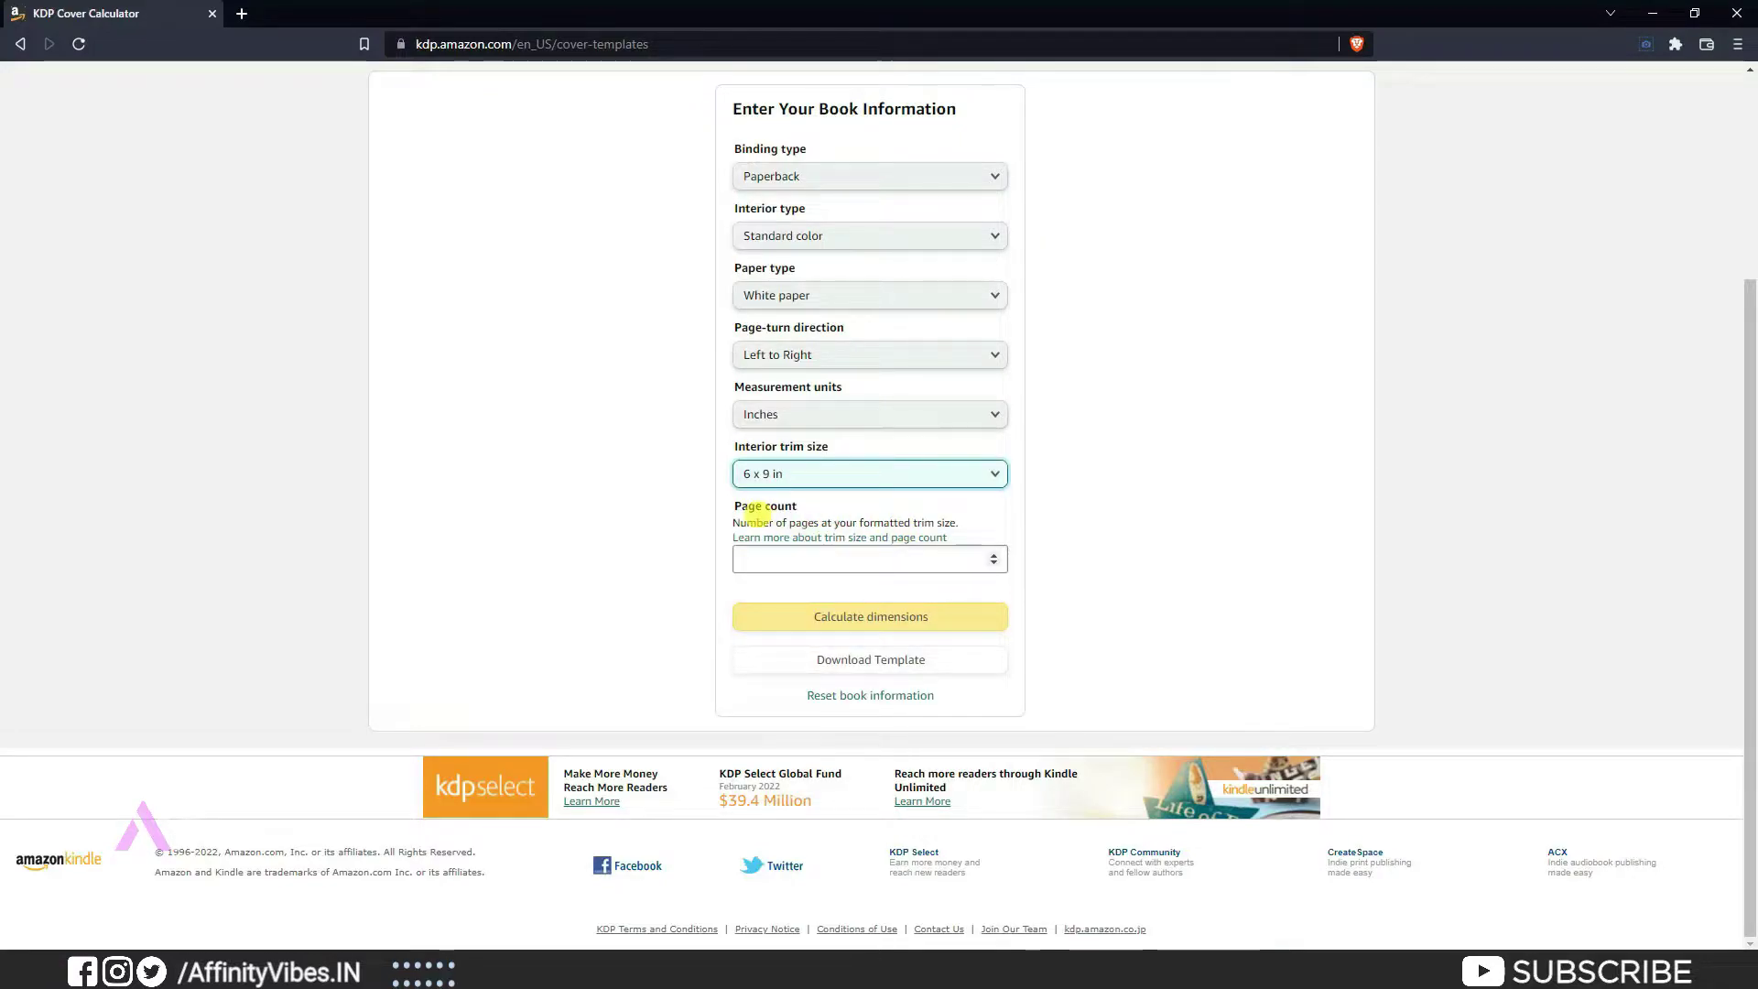
pyautogui.click(834, 556)
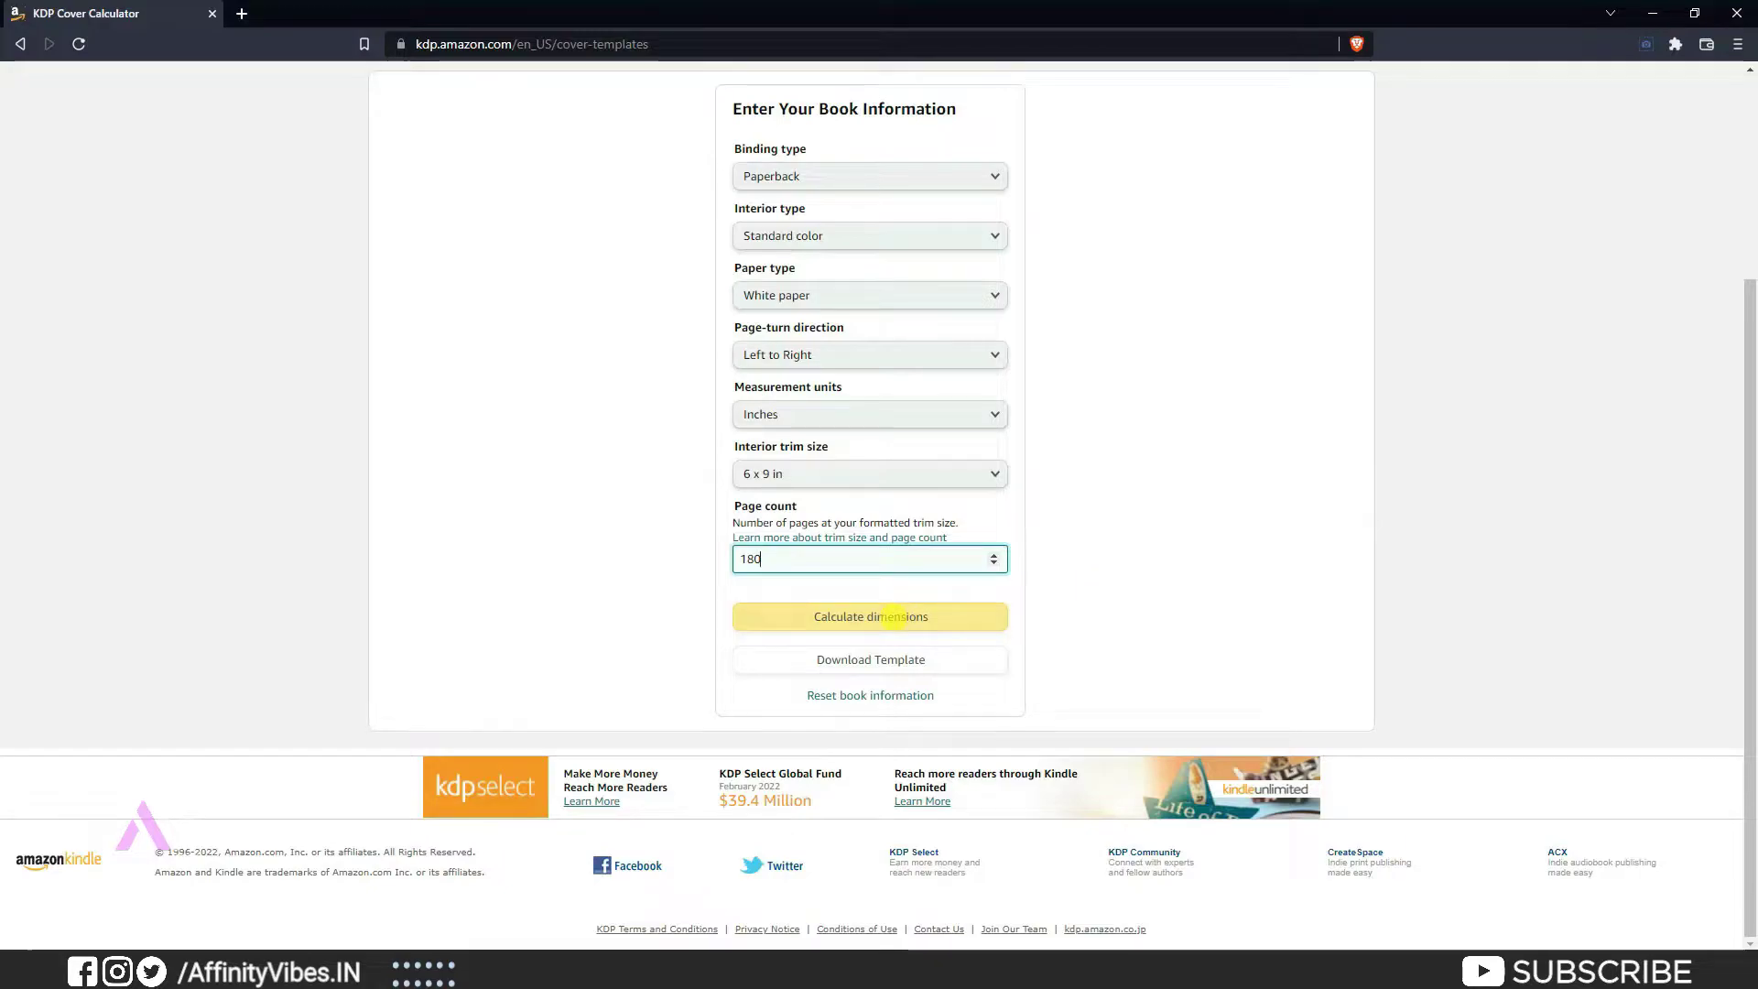
pyautogui.click(893, 617)
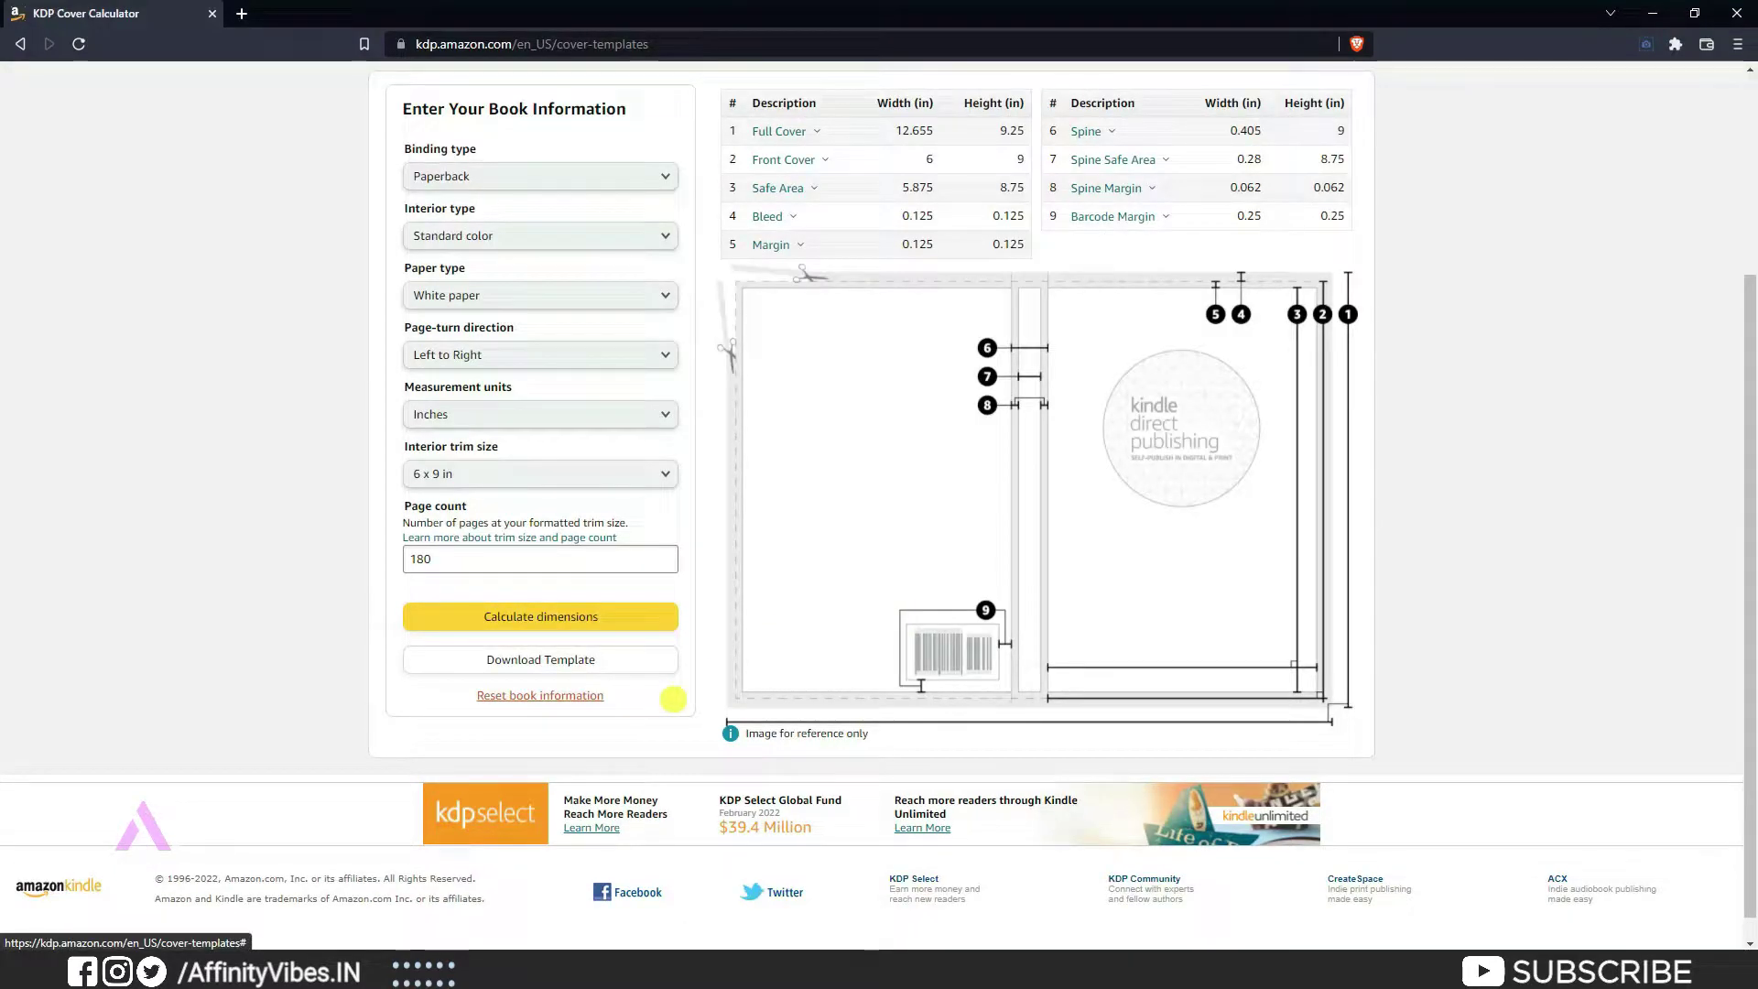
# Step: Download the 6x9, 180-page cover template file from the calculator
pyautogui.click(525, 654)
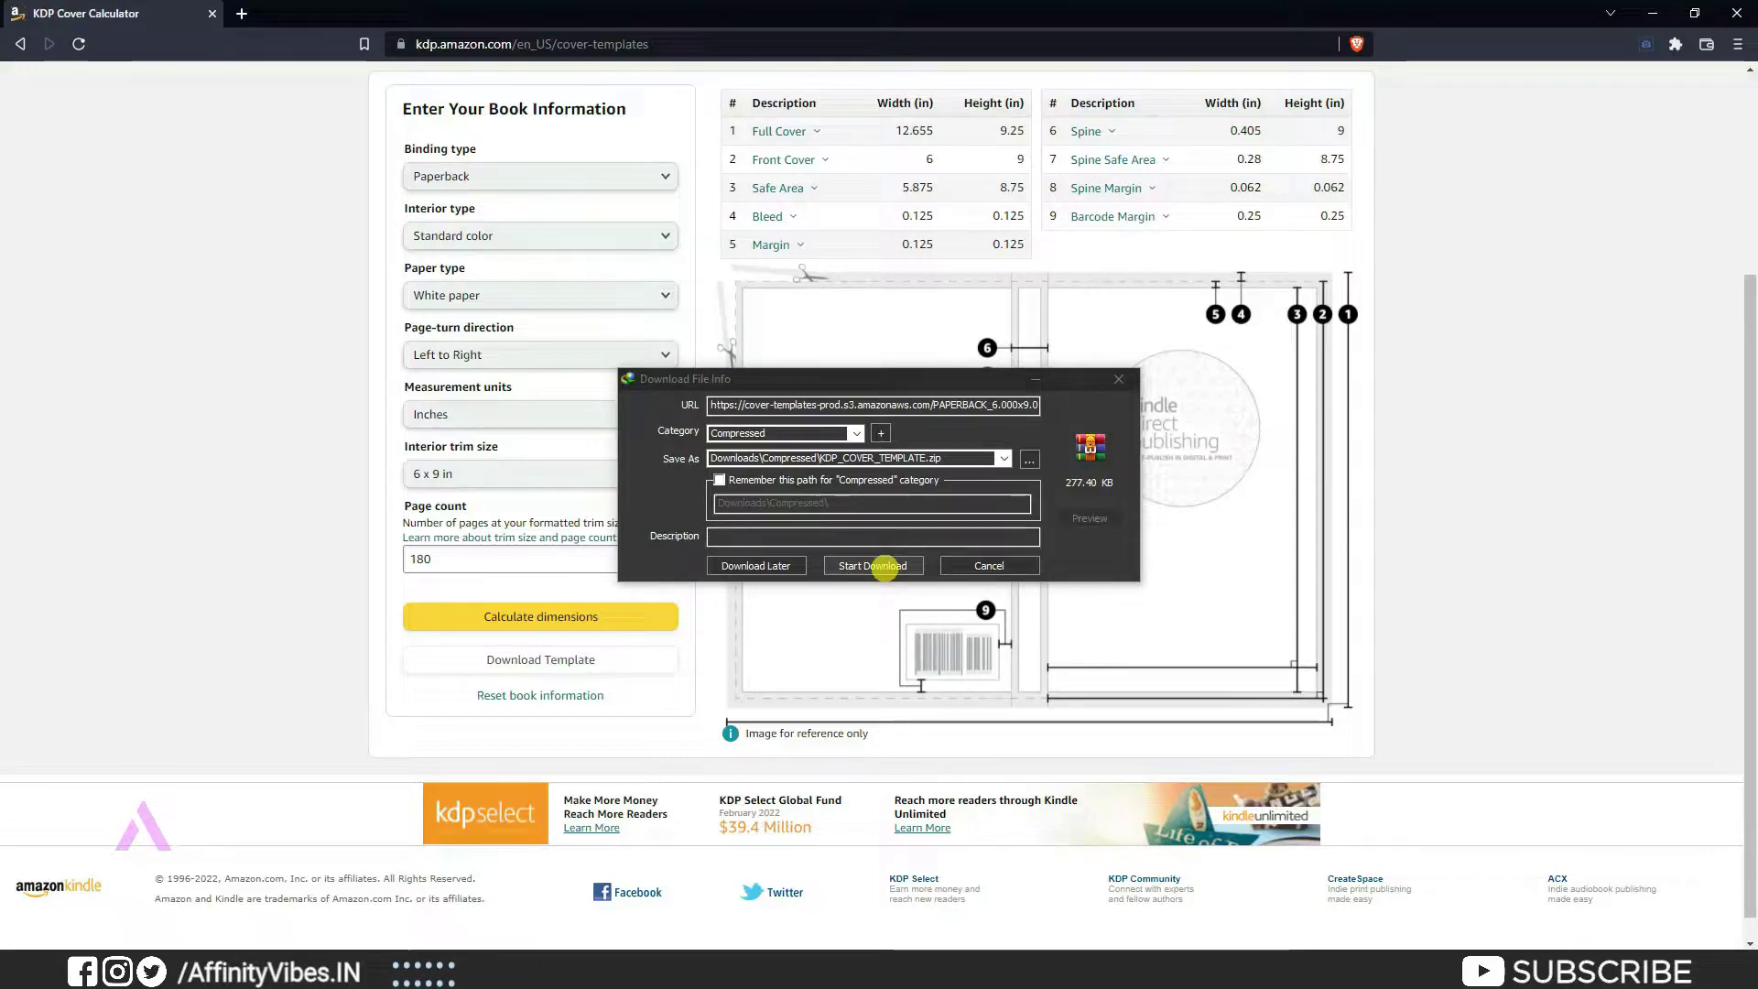
pyautogui.click(885, 568)
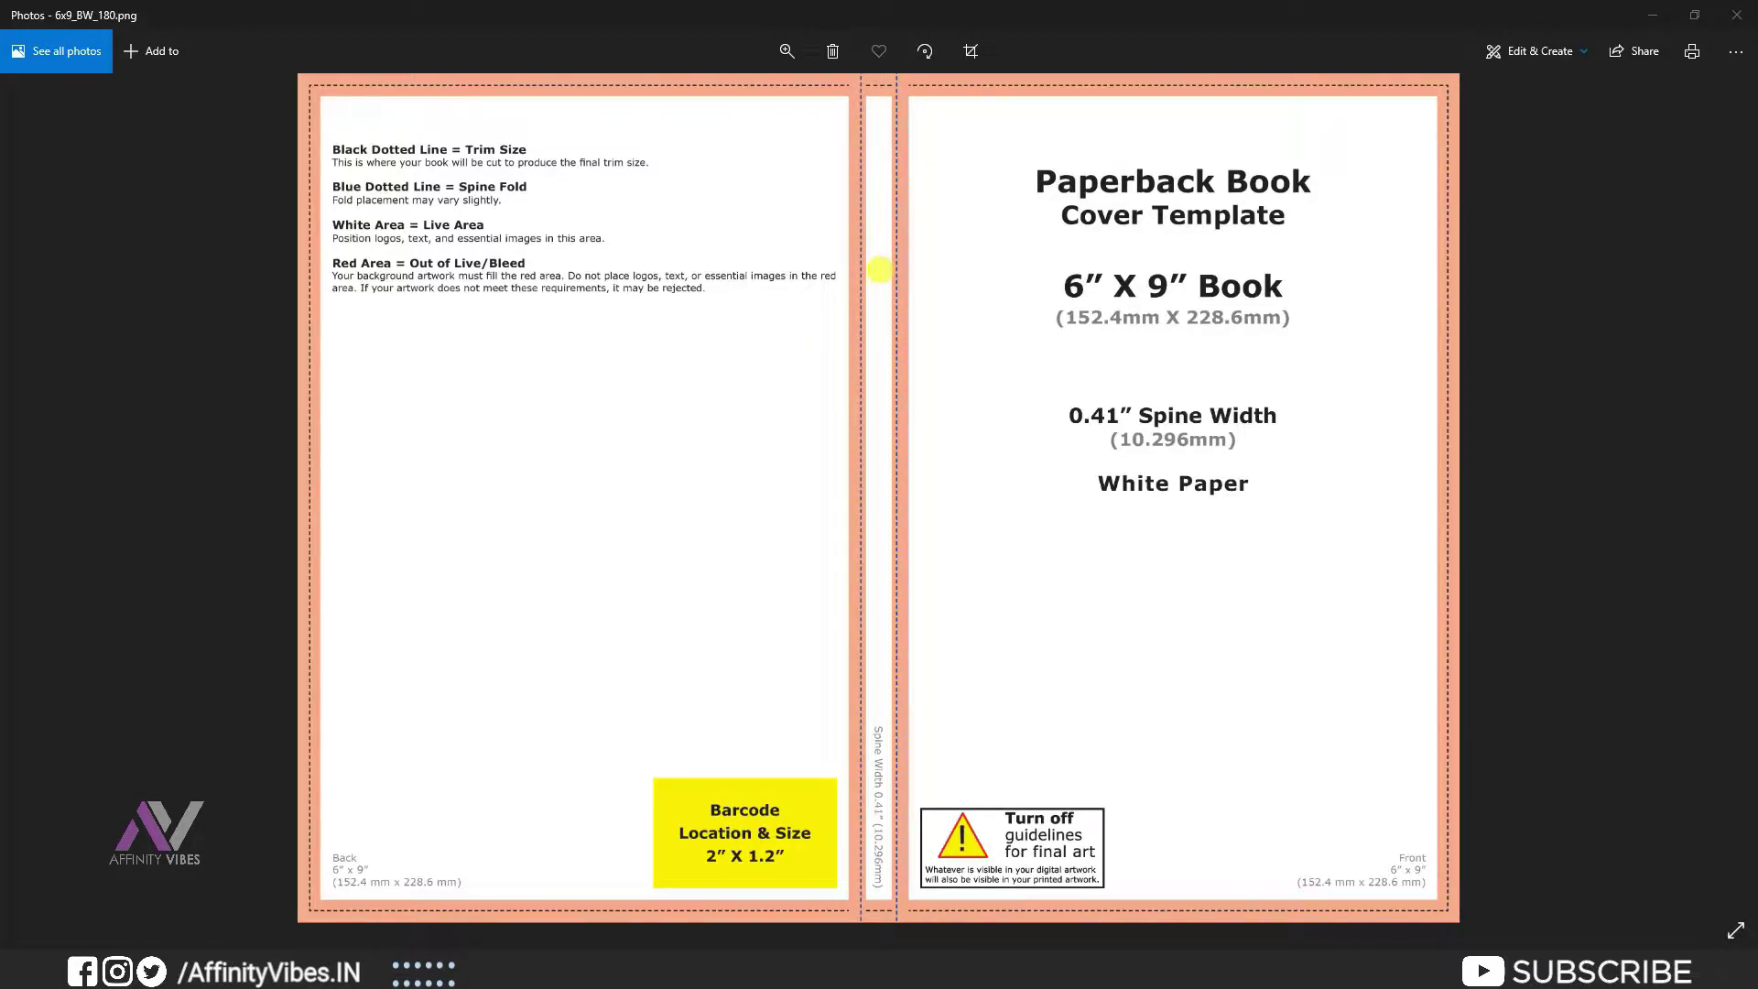
# Step: Minimize Photos and bring up Affinity Publisher's New Document dialog via File > New
pyautogui.click(1653, 14)
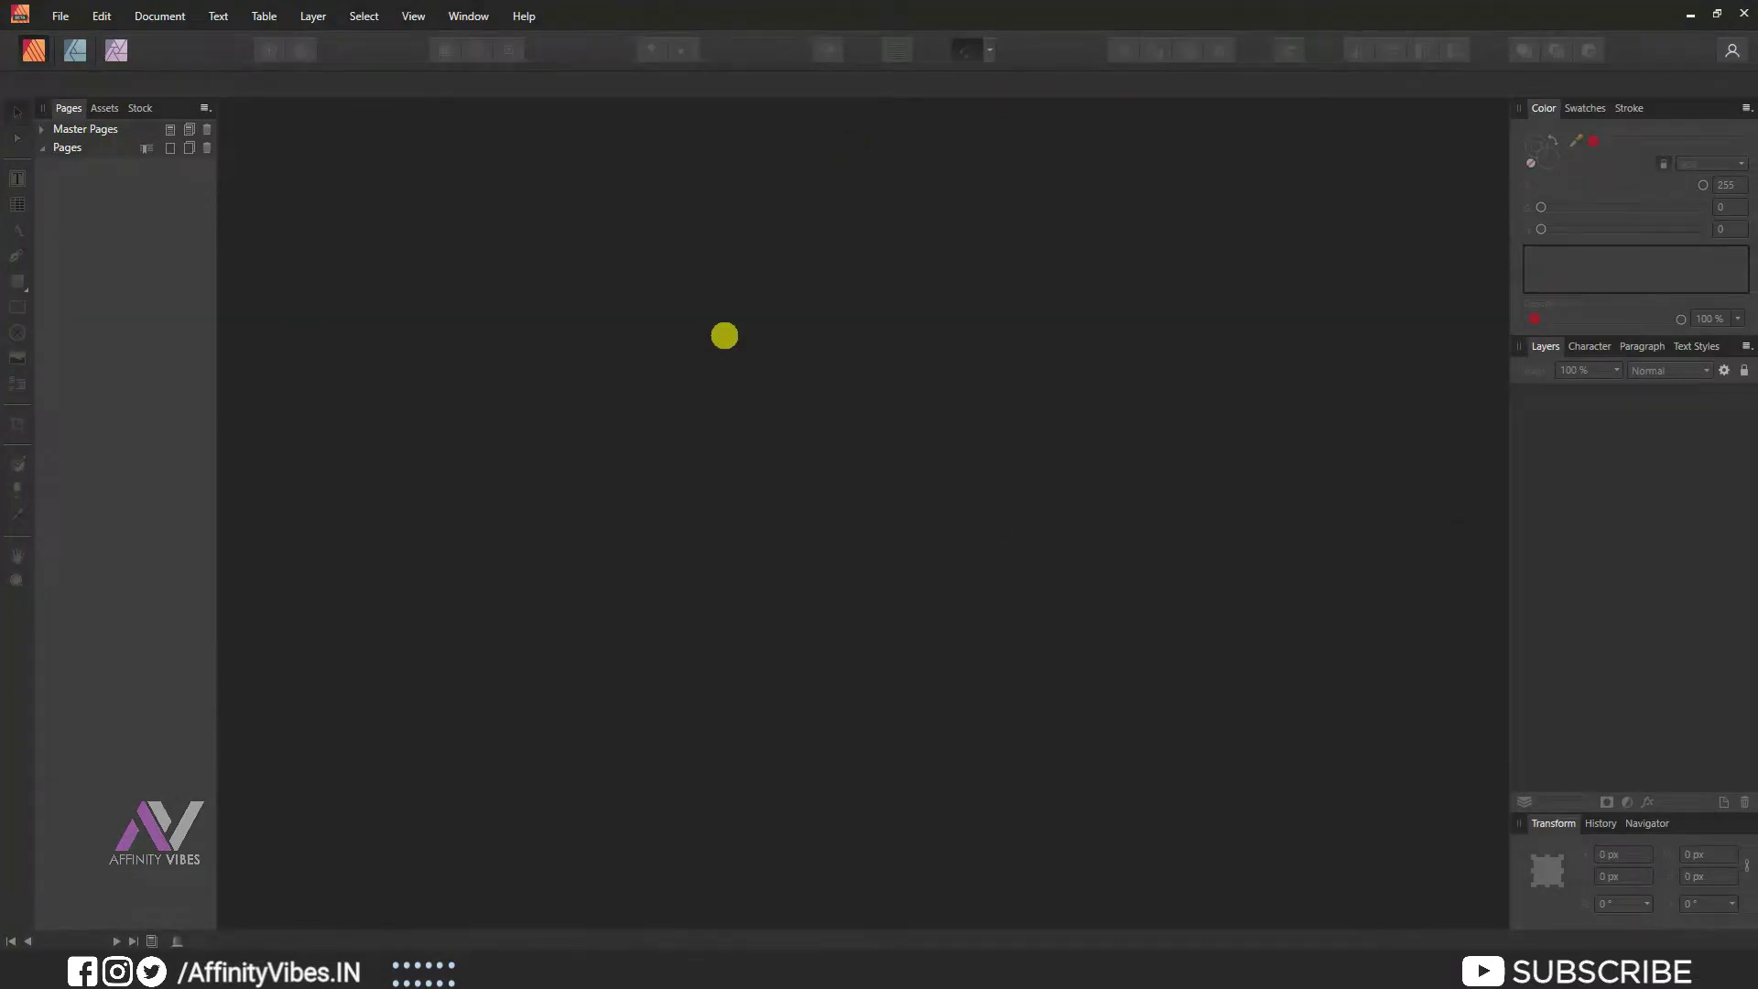
pyautogui.click(59, 16)
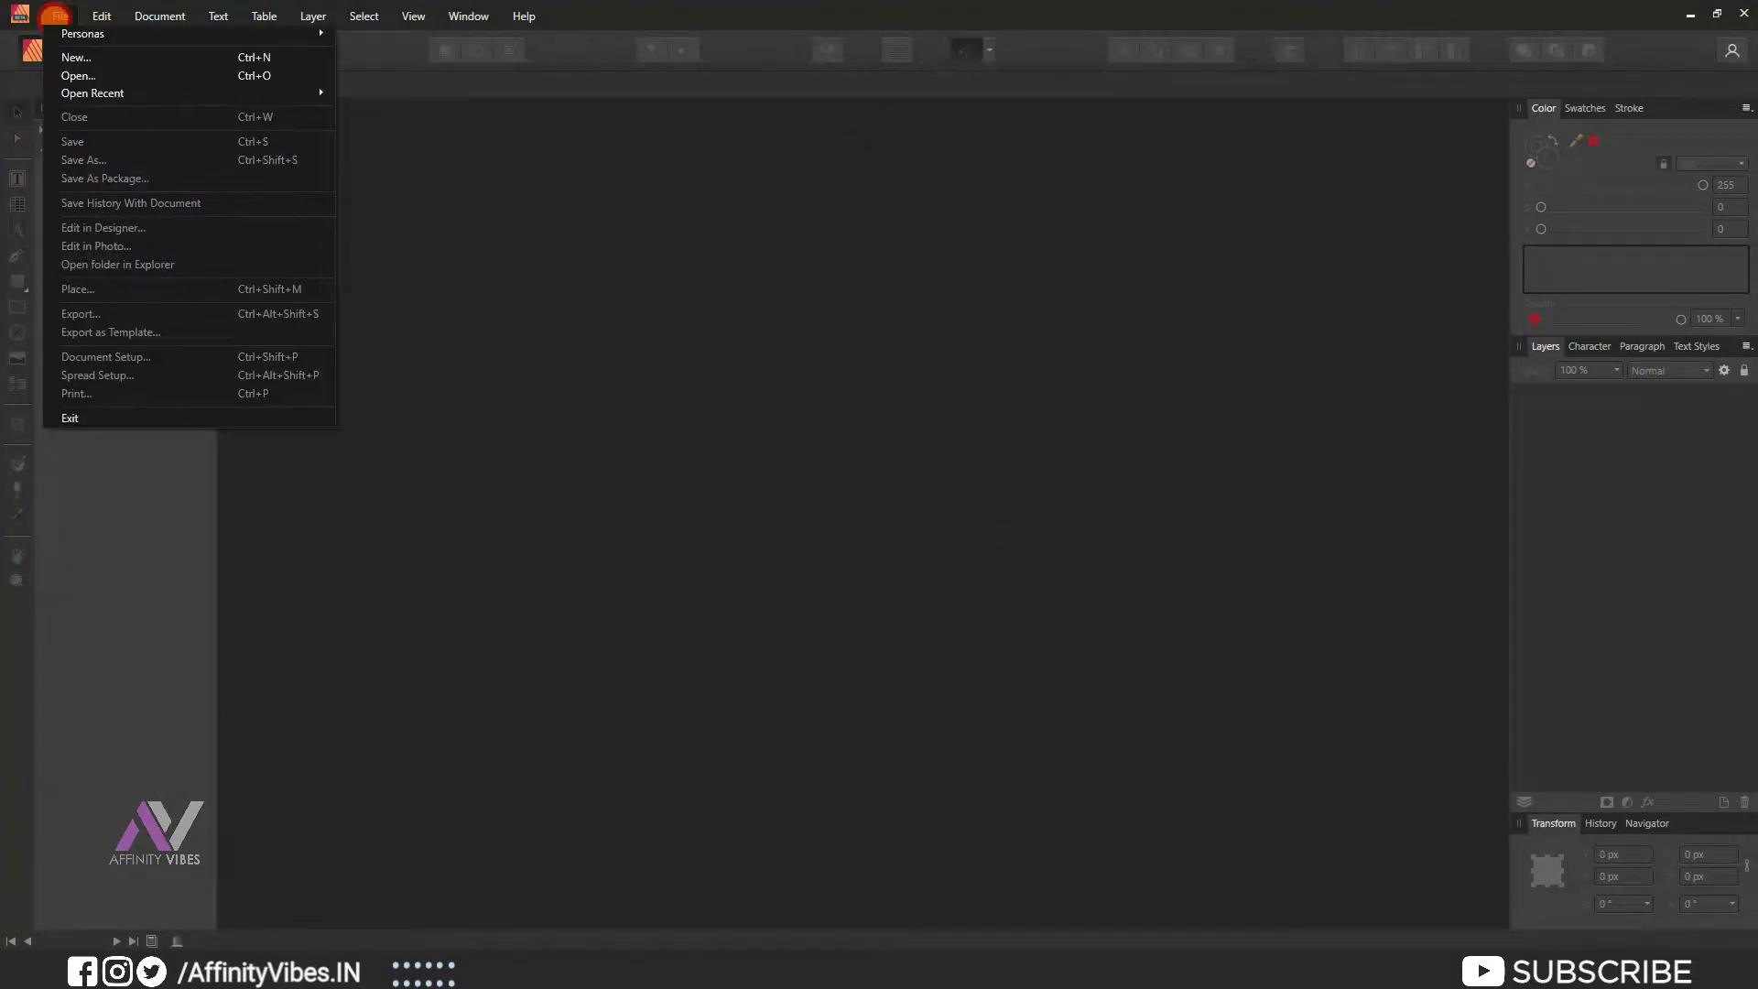
pyautogui.click(76, 57)
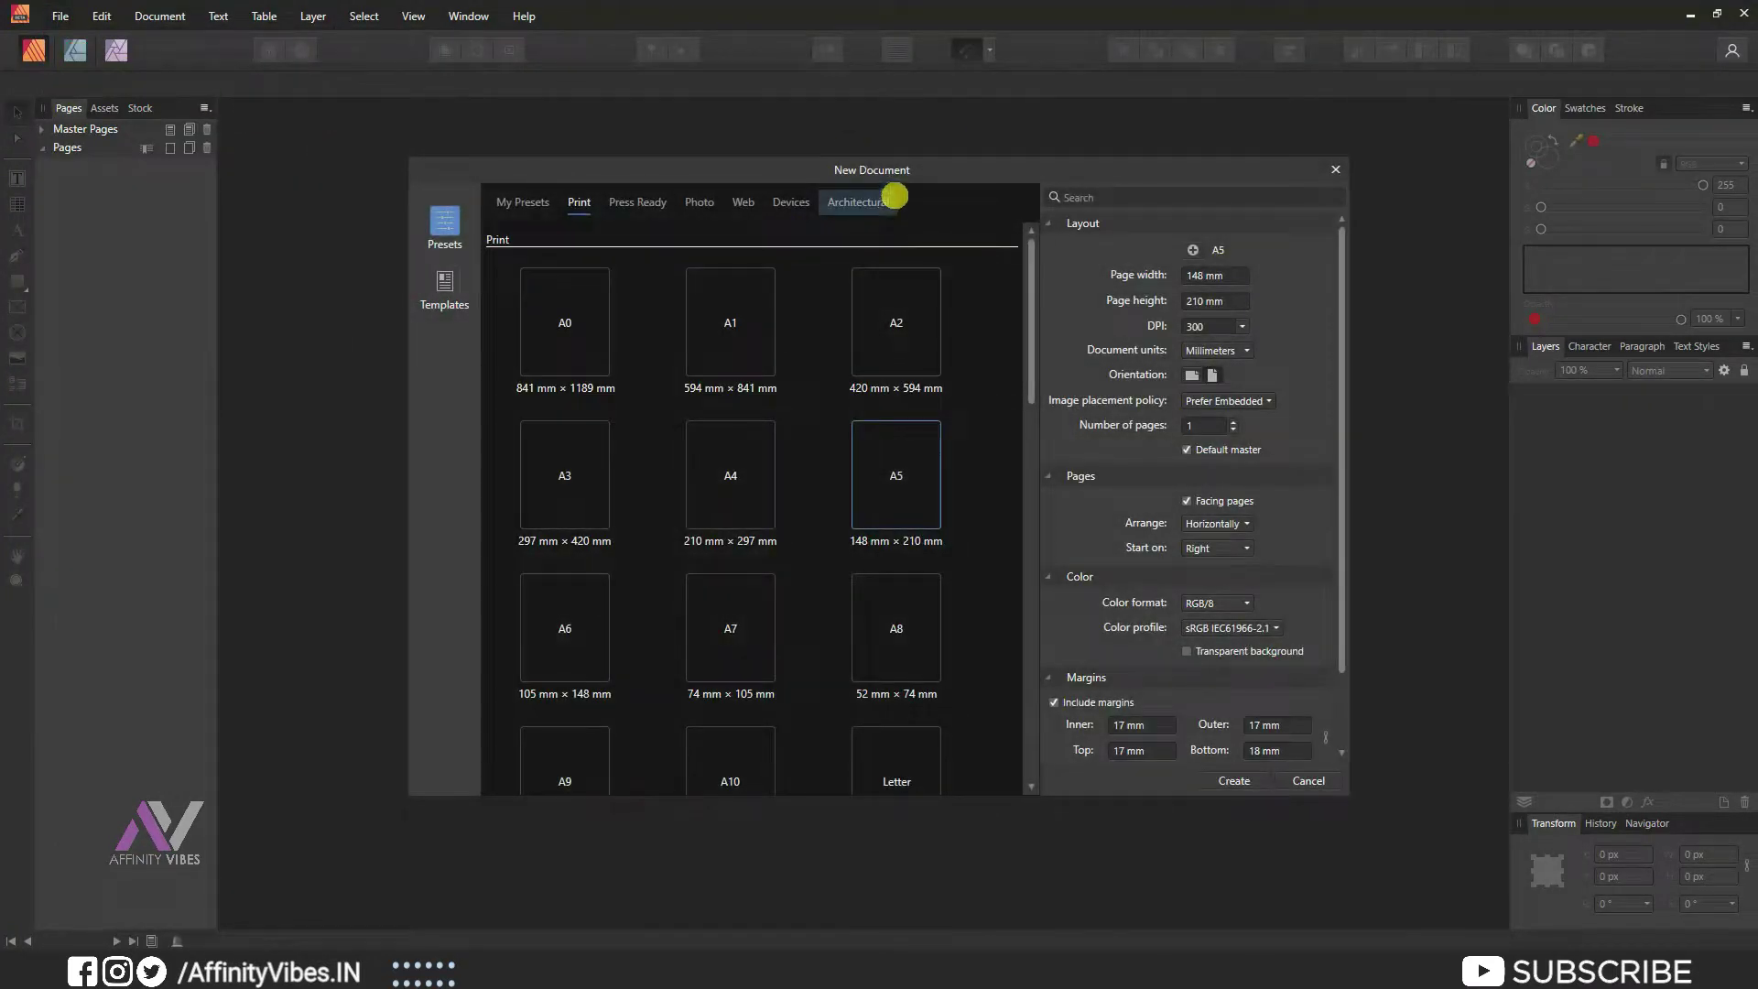
pyautogui.moveTo(903, 169); pyautogui.dragTo(744, 165)
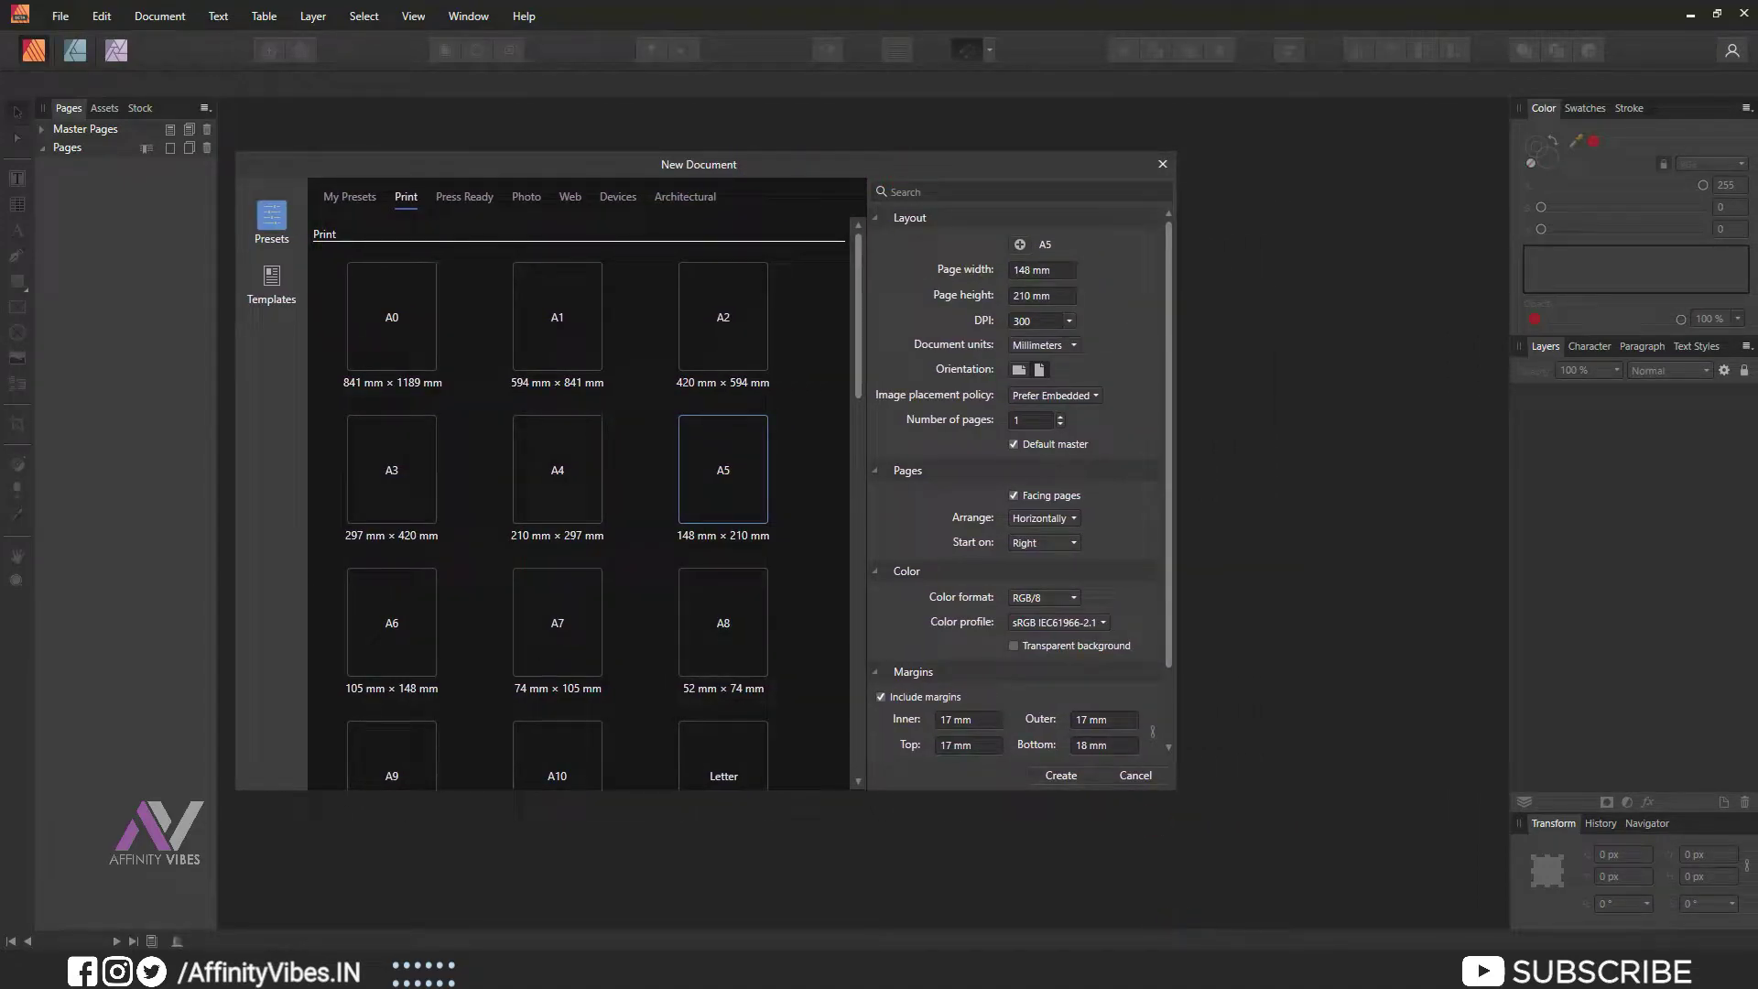
# Step: Compare the template's sizes and bleed in Photos, then close the viewer
pyautogui.click(1025, 948)
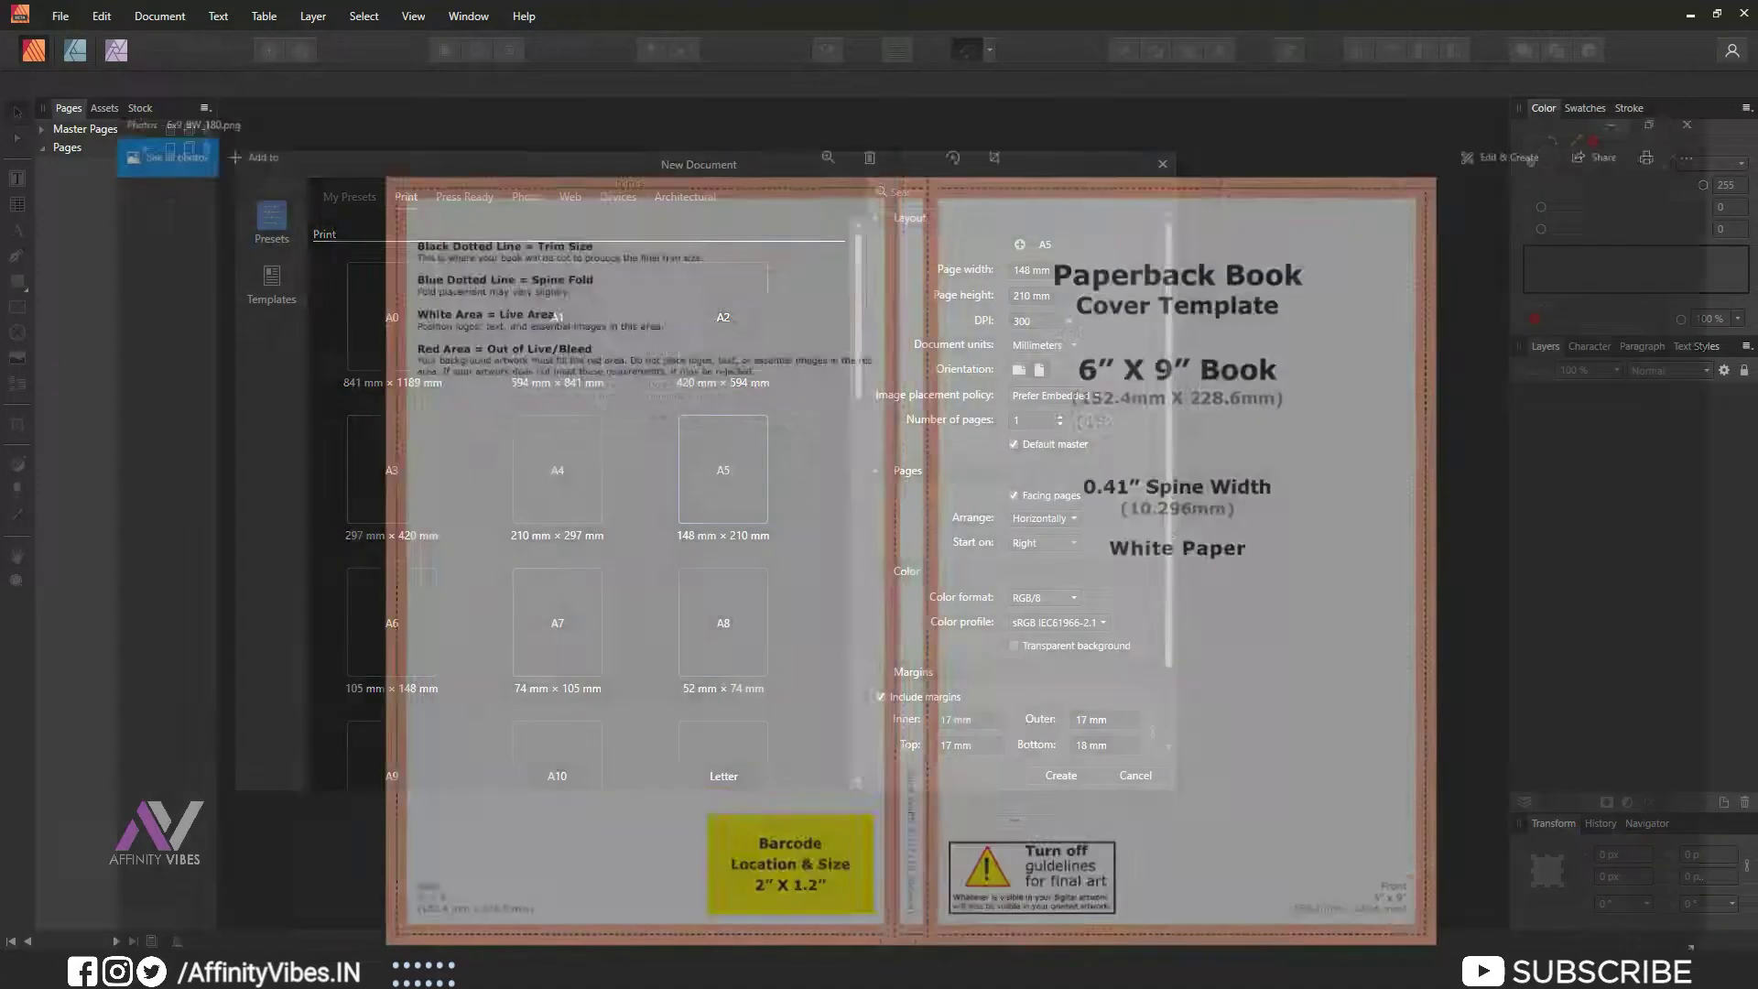
pyautogui.click(1698, 14)
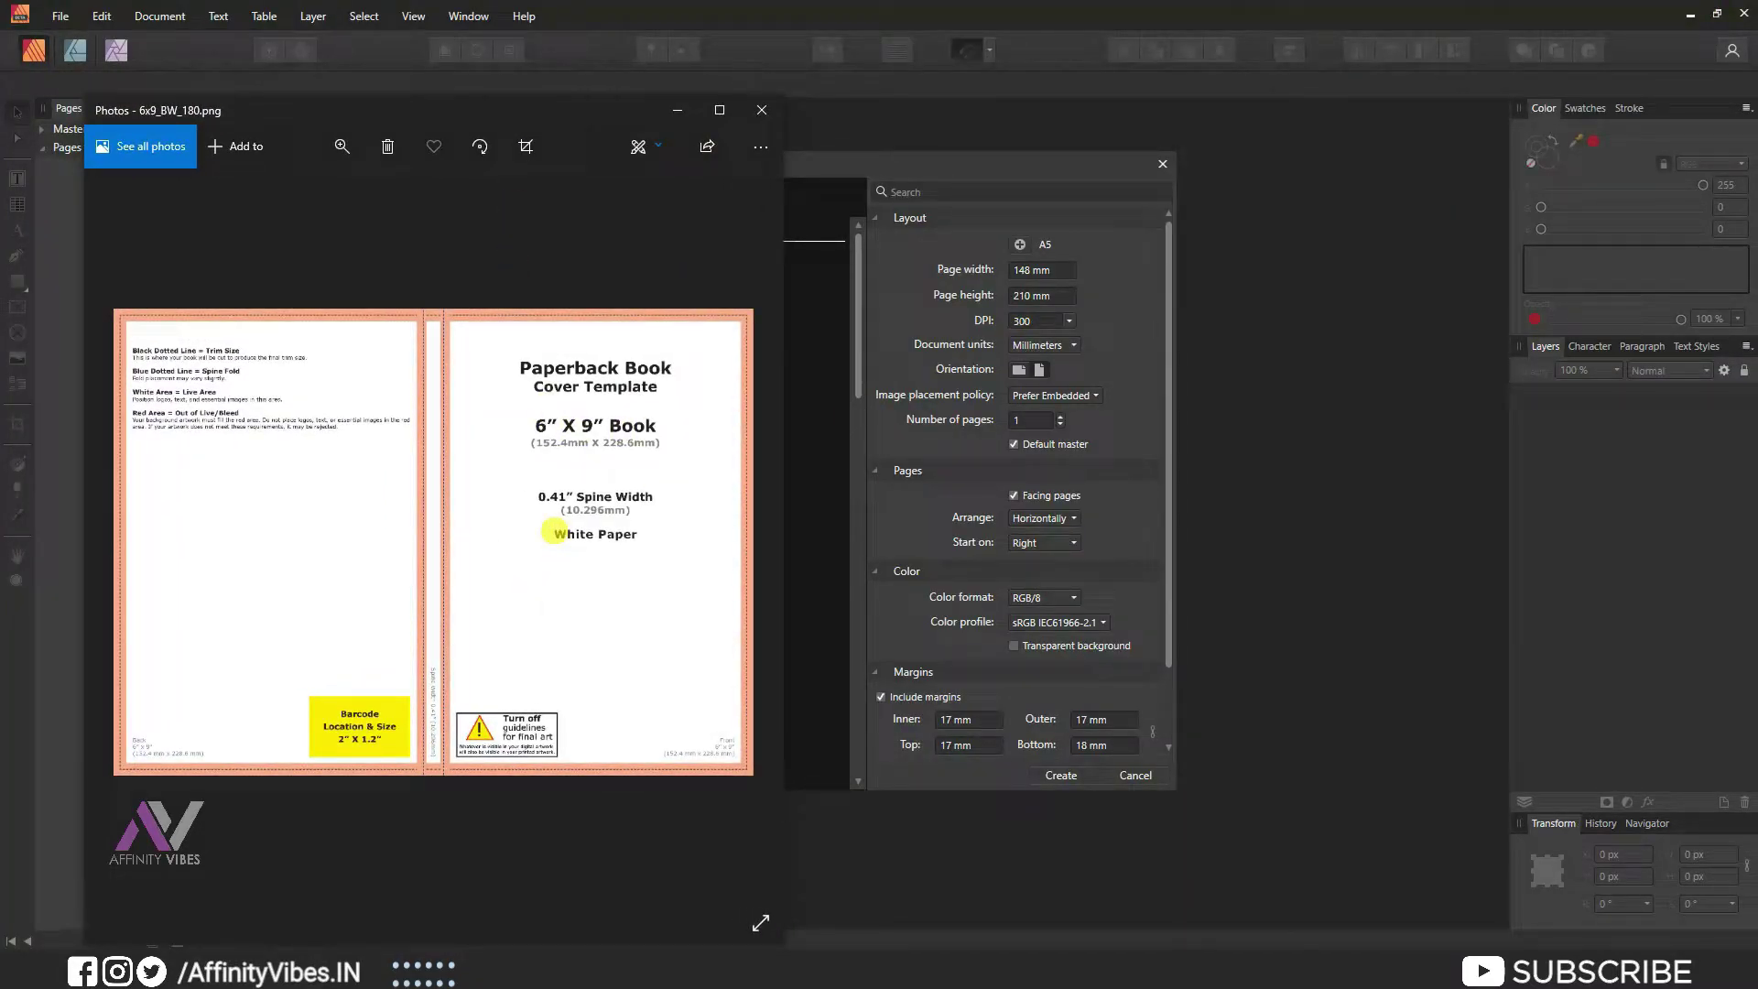
pyautogui.scroll(3, 556, 531)
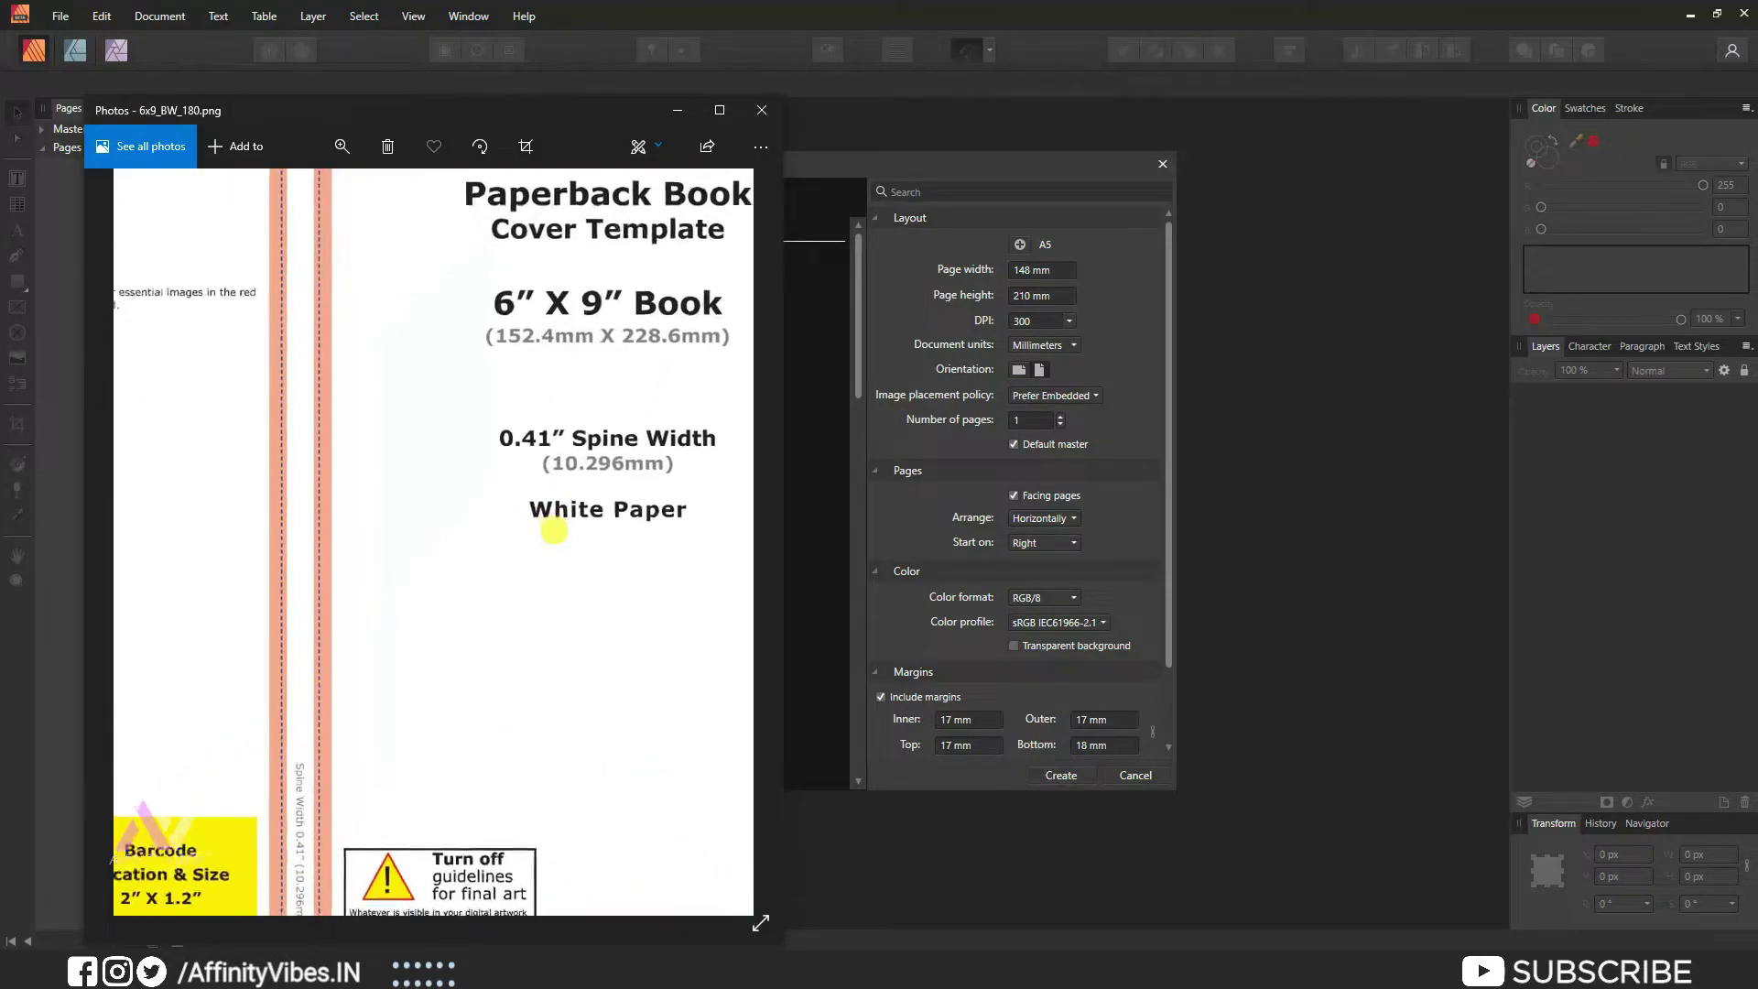
pyautogui.scroll(-2, 663, 529)
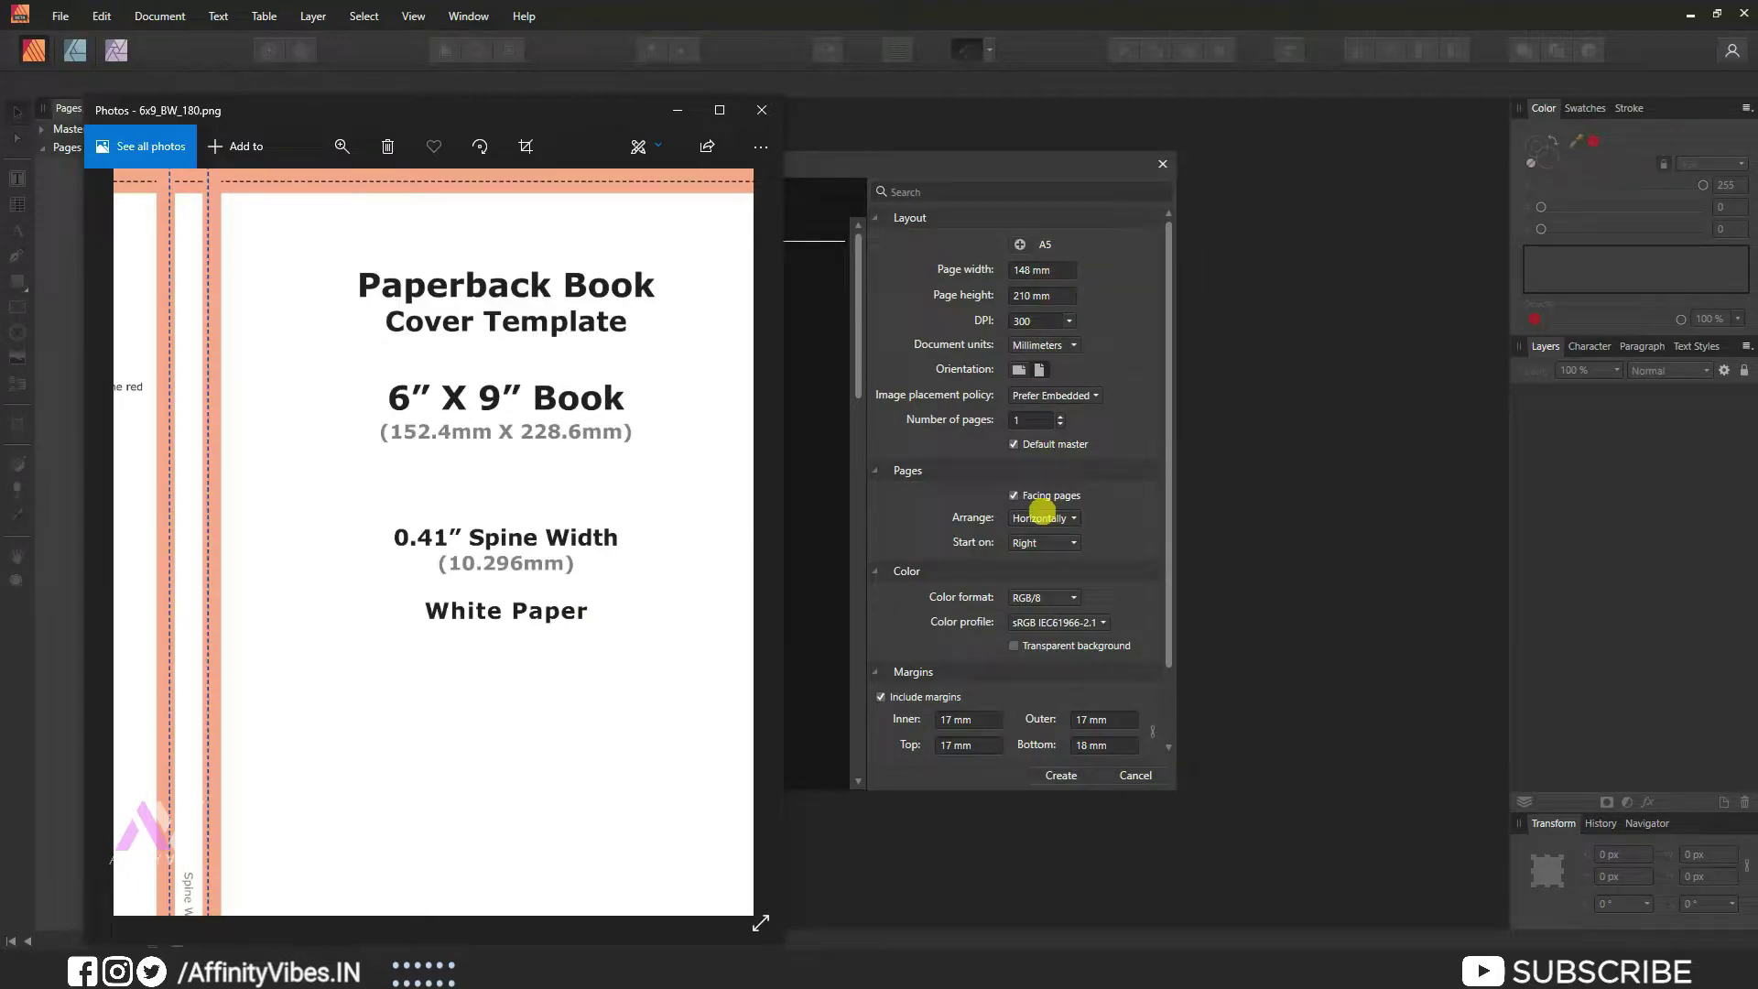
pyautogui.scroll(-2, 1062, 504)
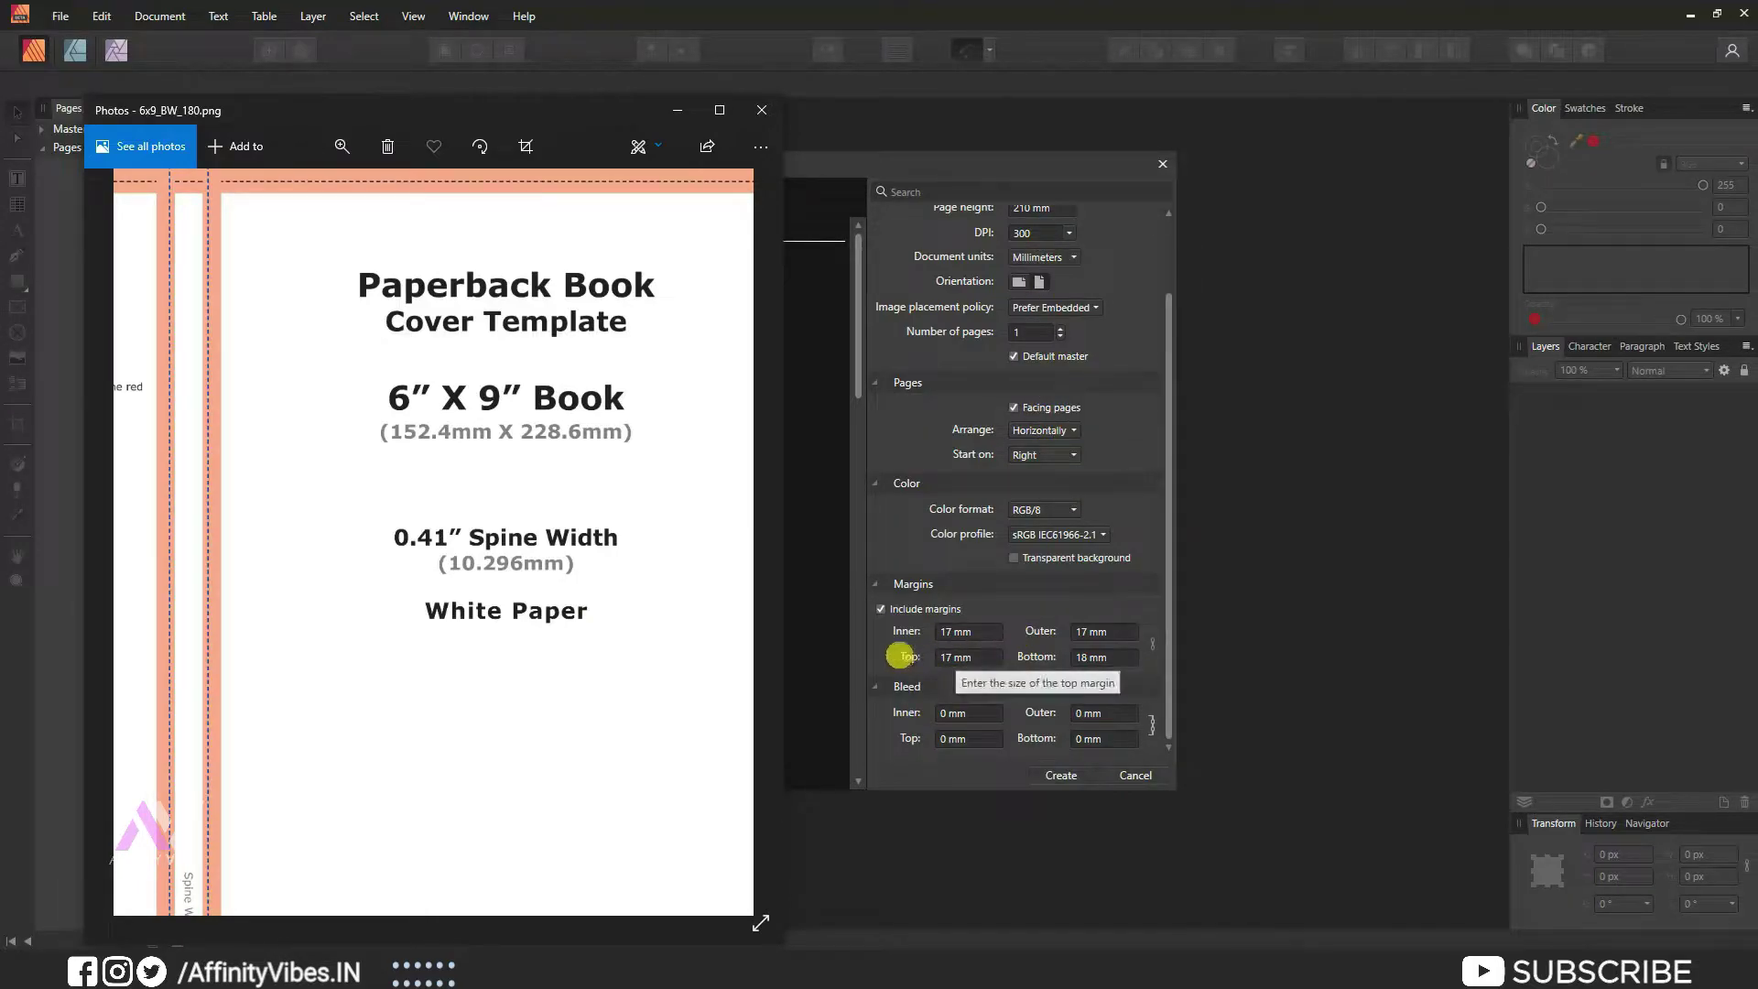
pyautogui.scroll(2, 894, 651)
pyautogui.click(762, 110)
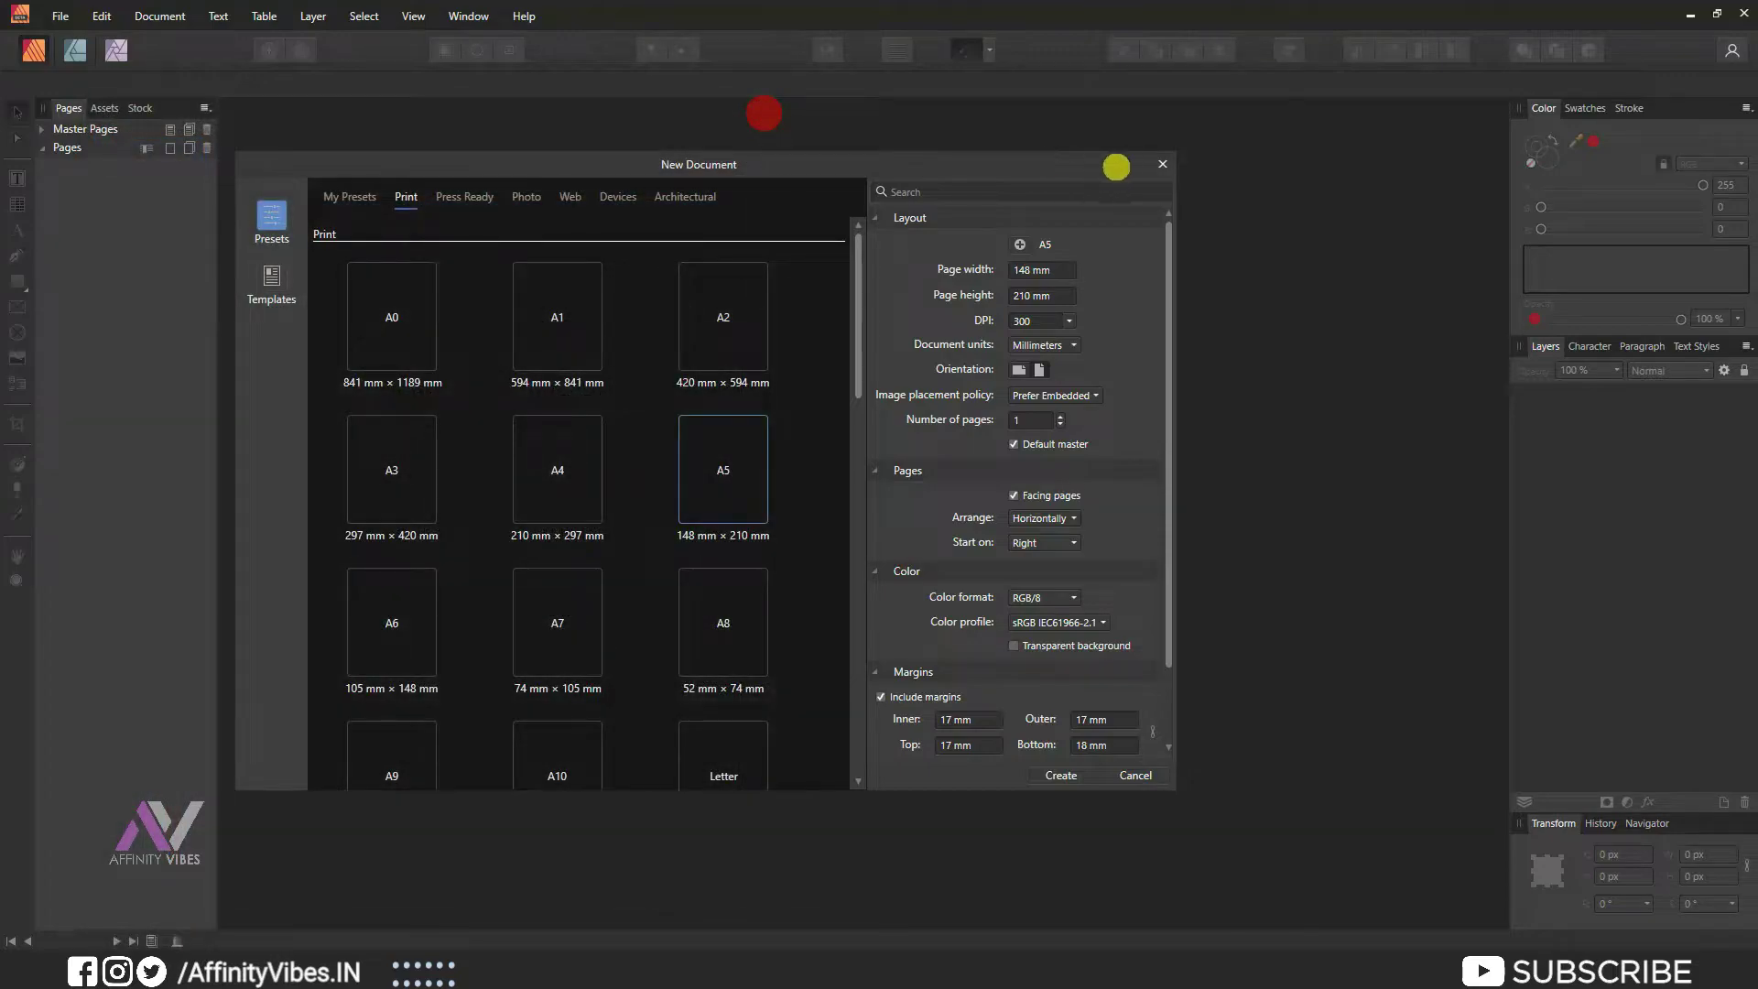
# Step: Cancel New Document and drag 6x9_BW_180 from the Book Cover folder into Publisher
pyautogui.click(1162, 162)
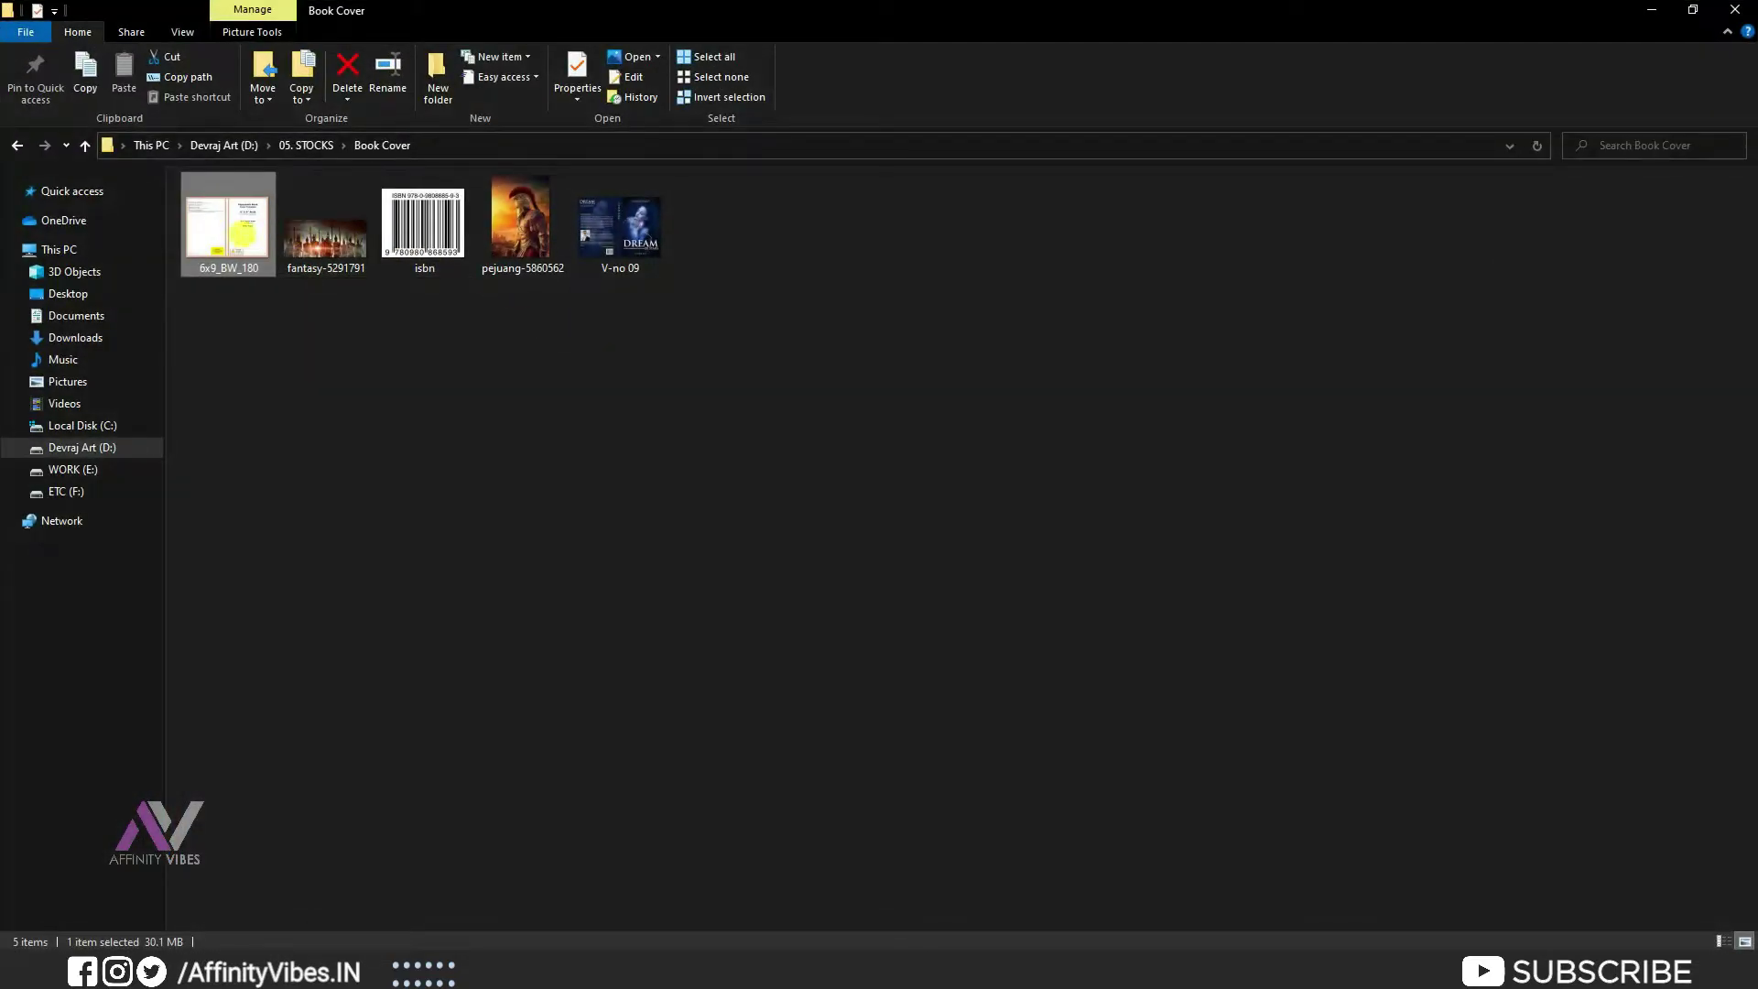
pyautogui.moveTo(235, 242); pyautogui.dragTo(854, 473)
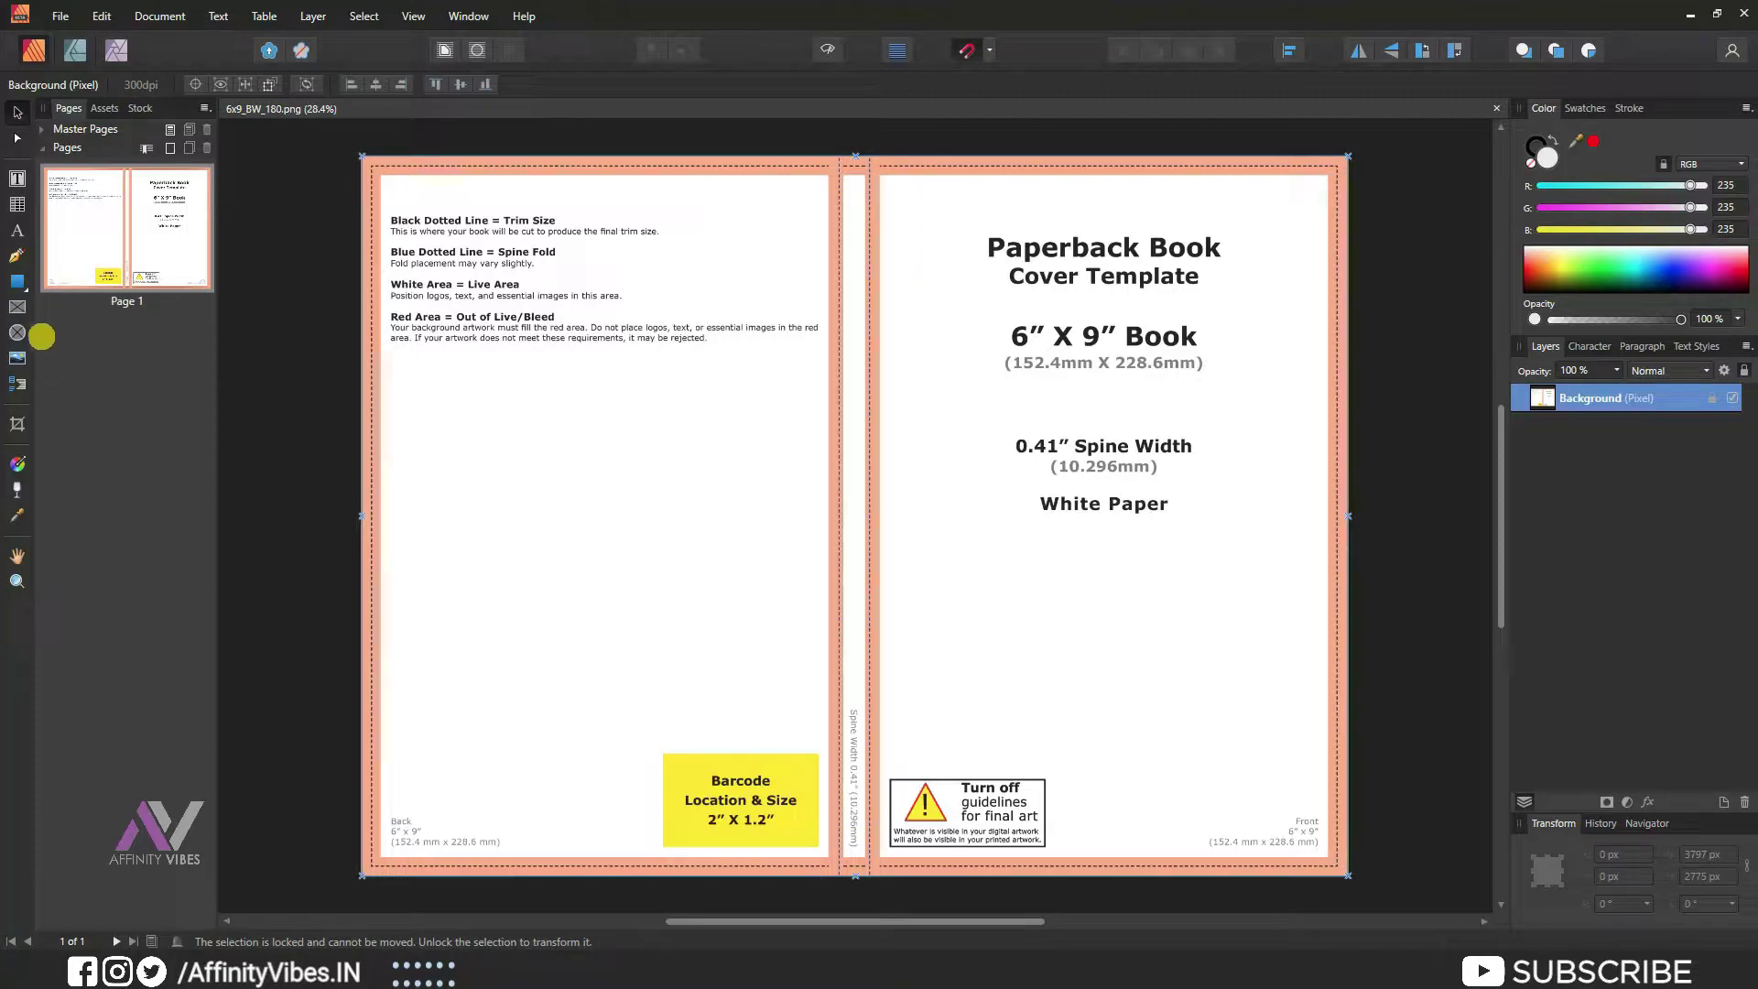
# Step: Draw a rectangle covering the whole page
pyautogui.click(17, 282)
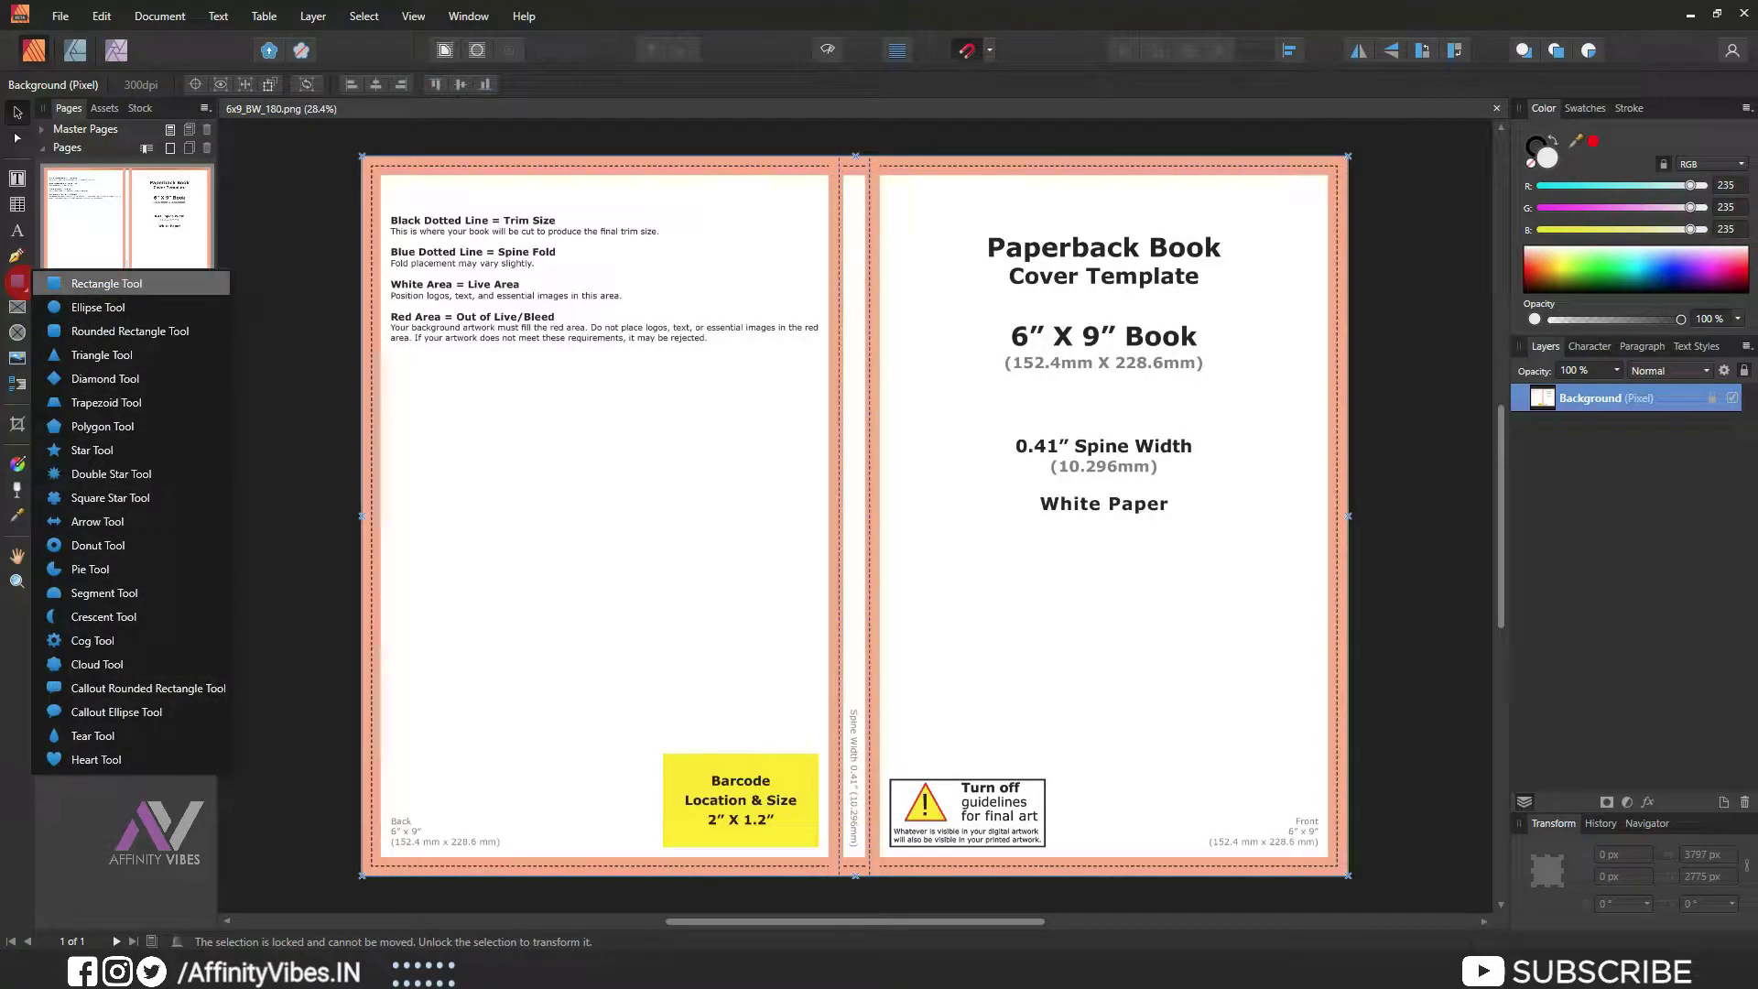
pyautogui.click(123, 282)
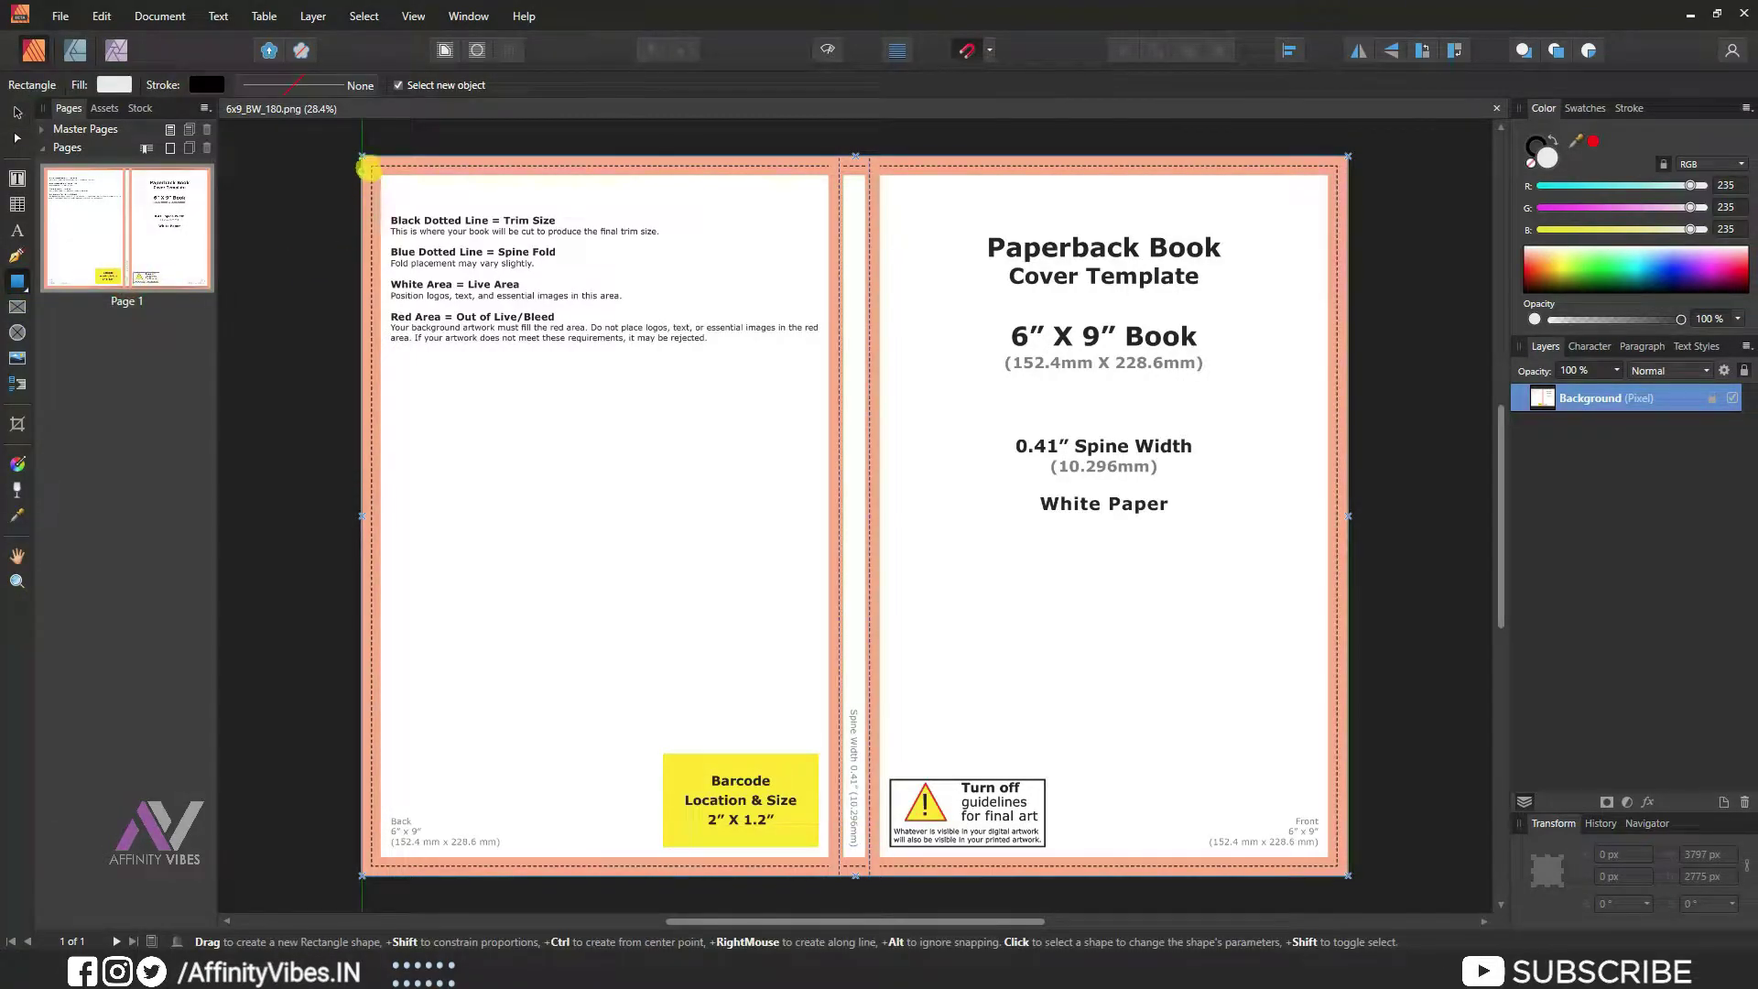
pyautogui.moveTo(362, 156); pyautogui.dragTo(1091, 606)
pyautogui.moveTo(1288, 795); pyautogui.dragTo(1348, 875)
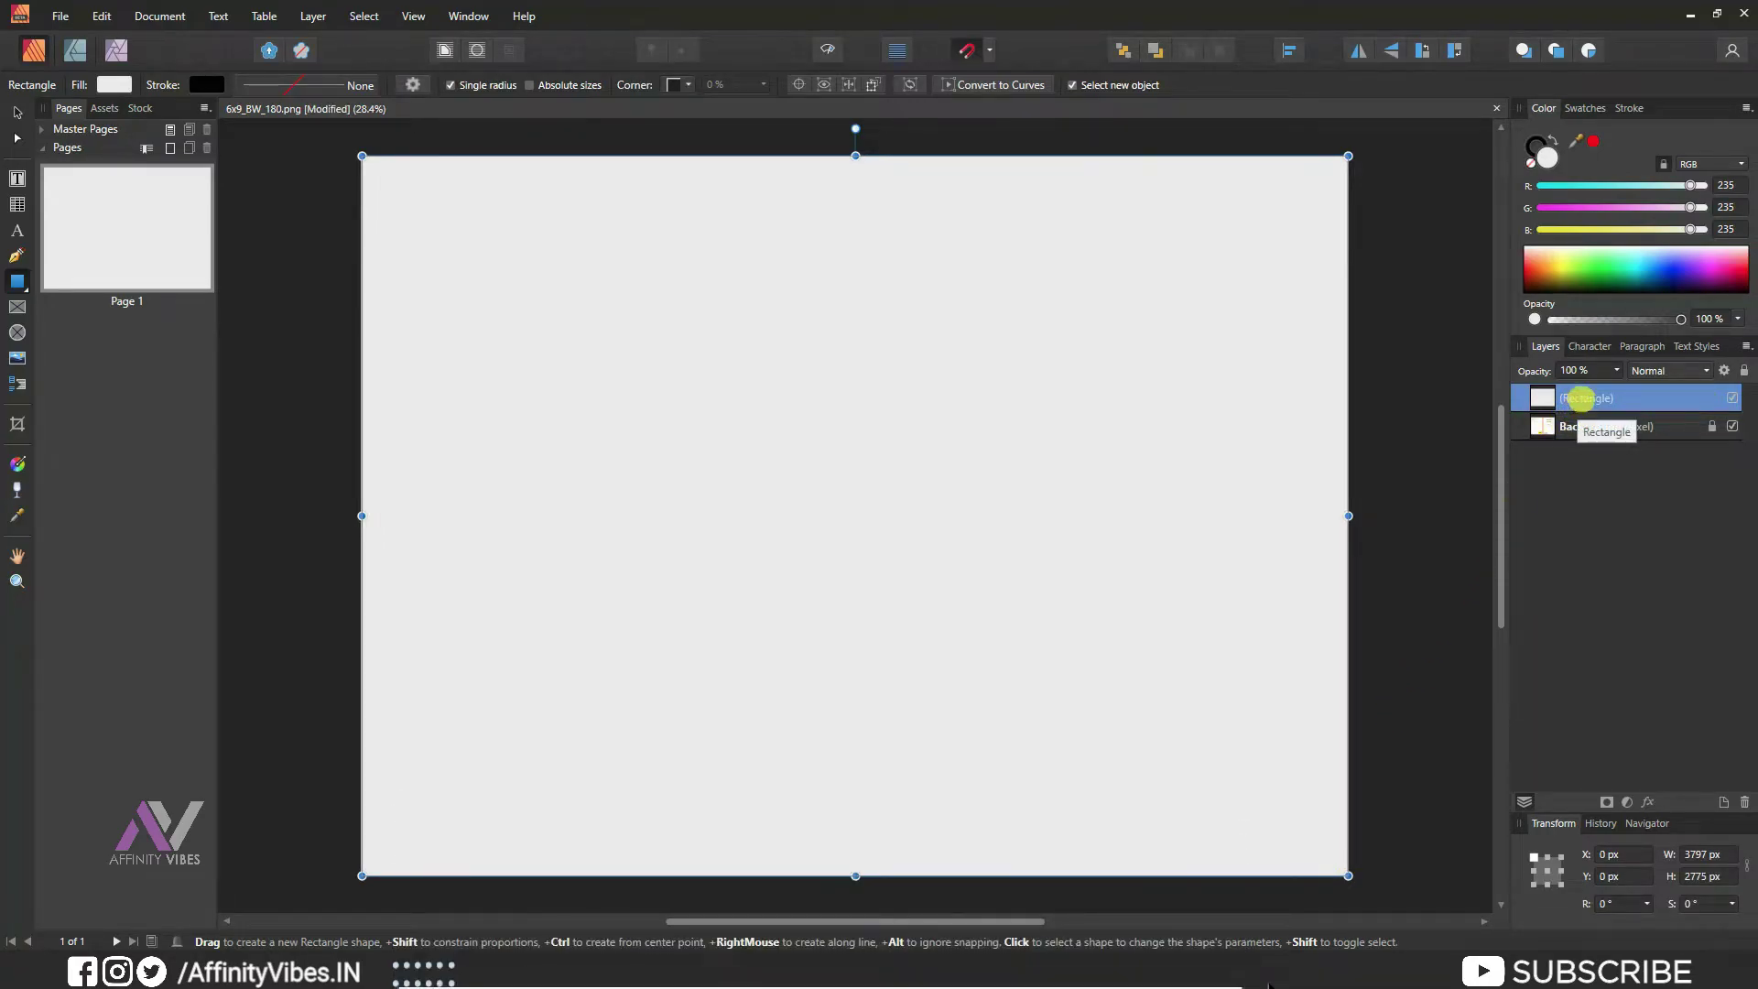
# Step: Name the rectangle My Background and the image KDP Template, moving KDP Template above it
pyautogui.doubleClick(1581, 397)
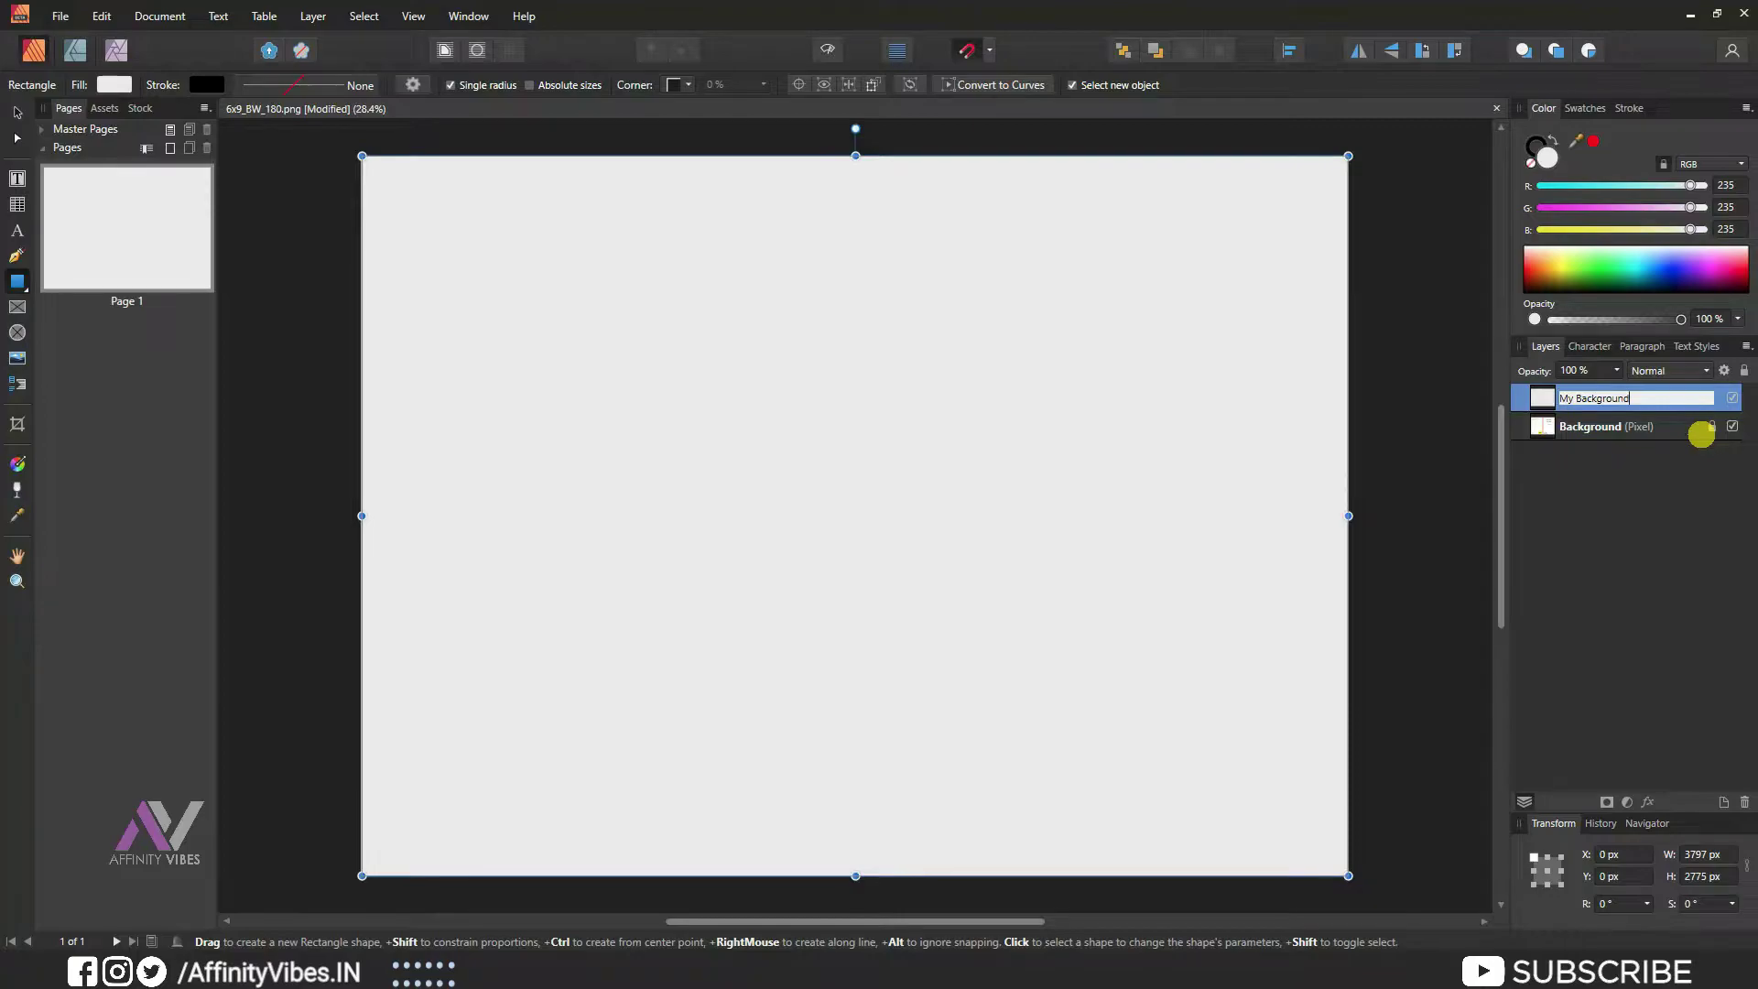
pyautogui.press('Return')
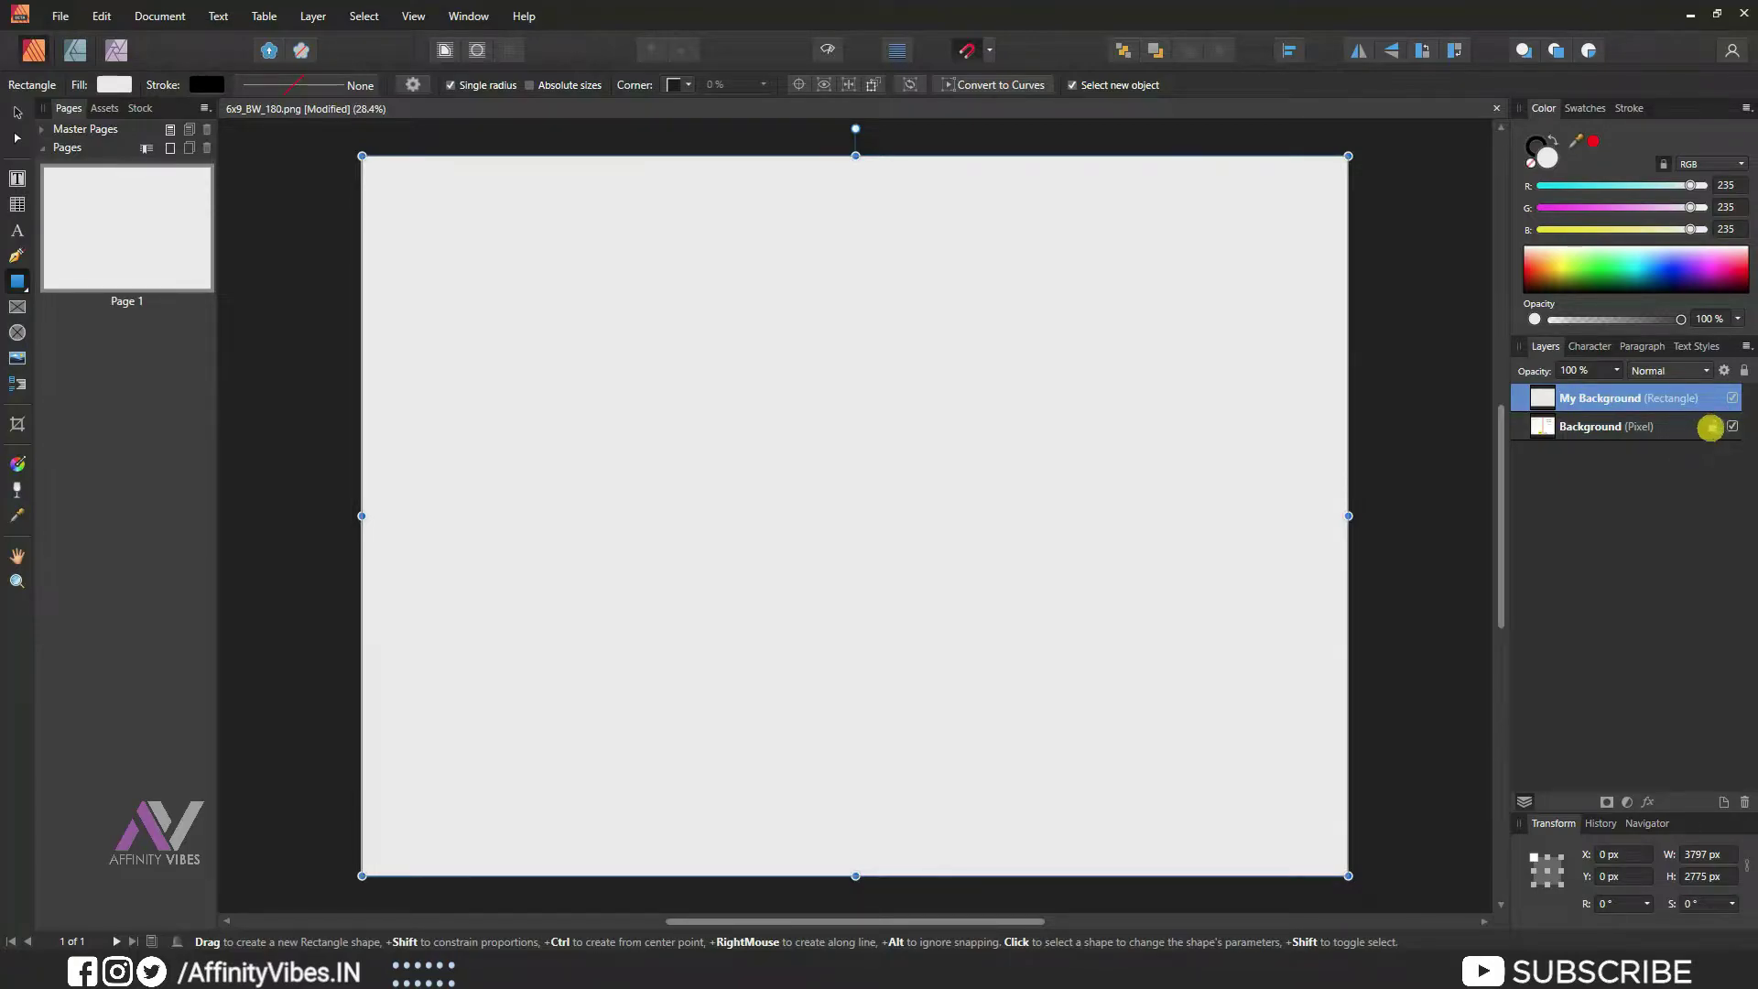
pyautogui.click(1599, 426)
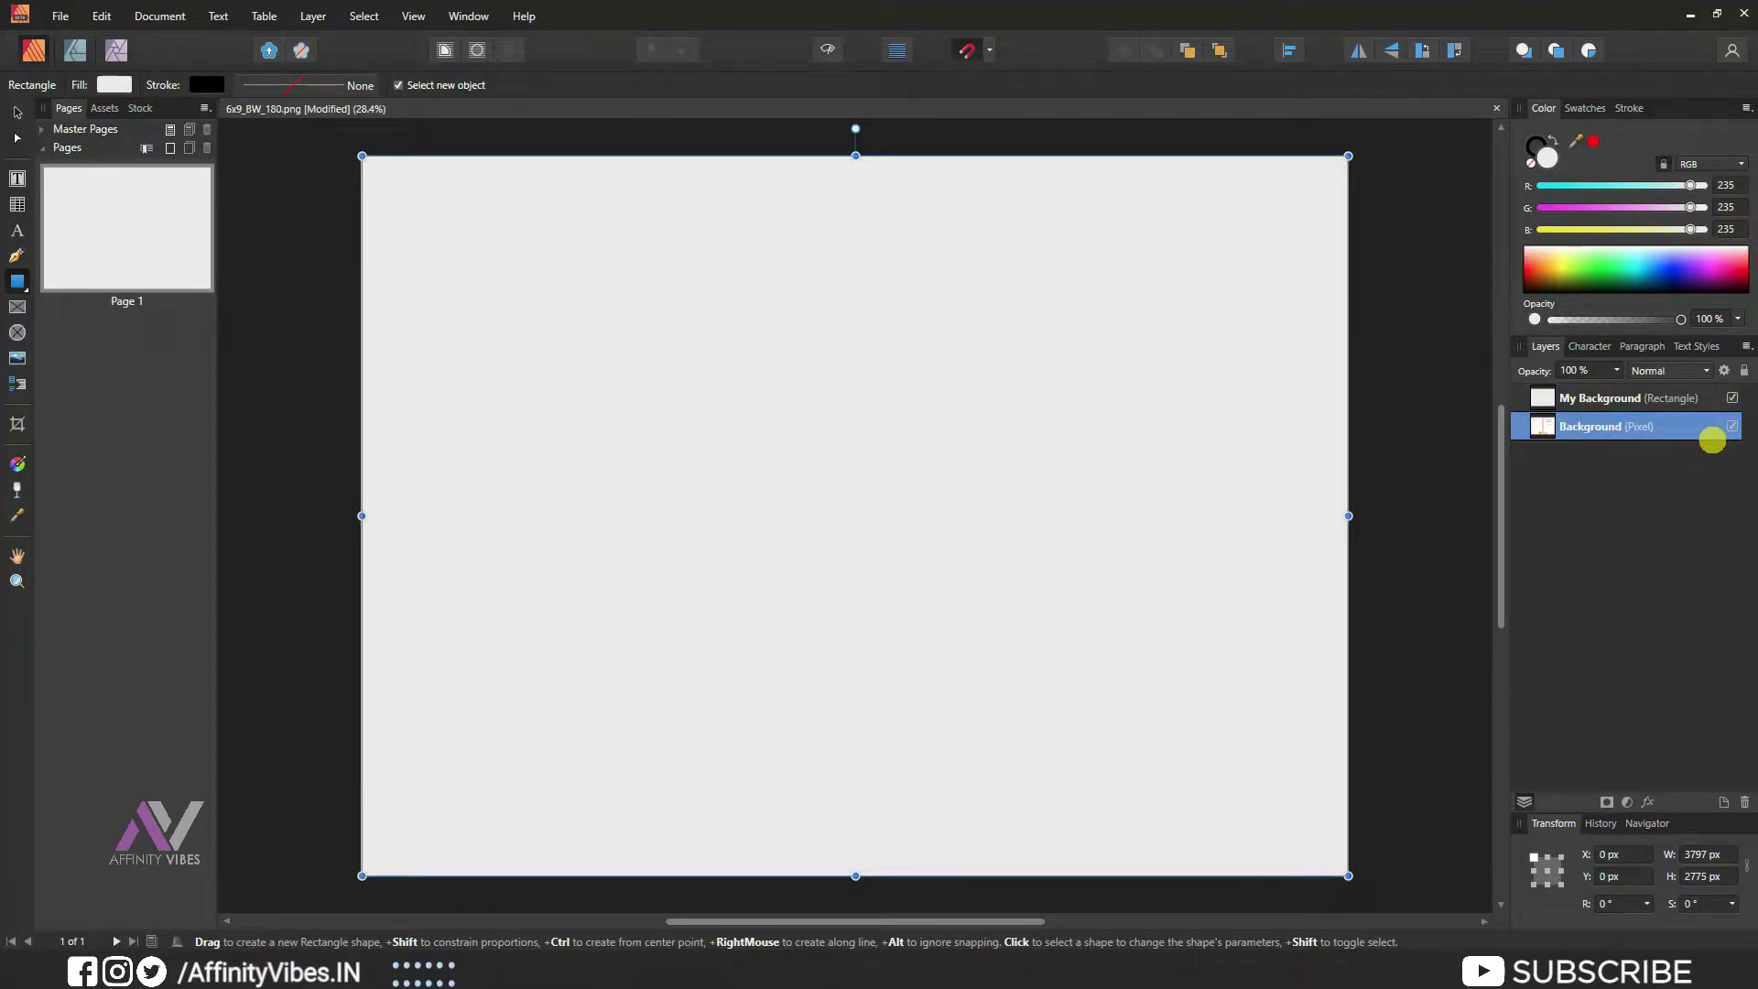
pyautogui.doubleClick(1609, 427)
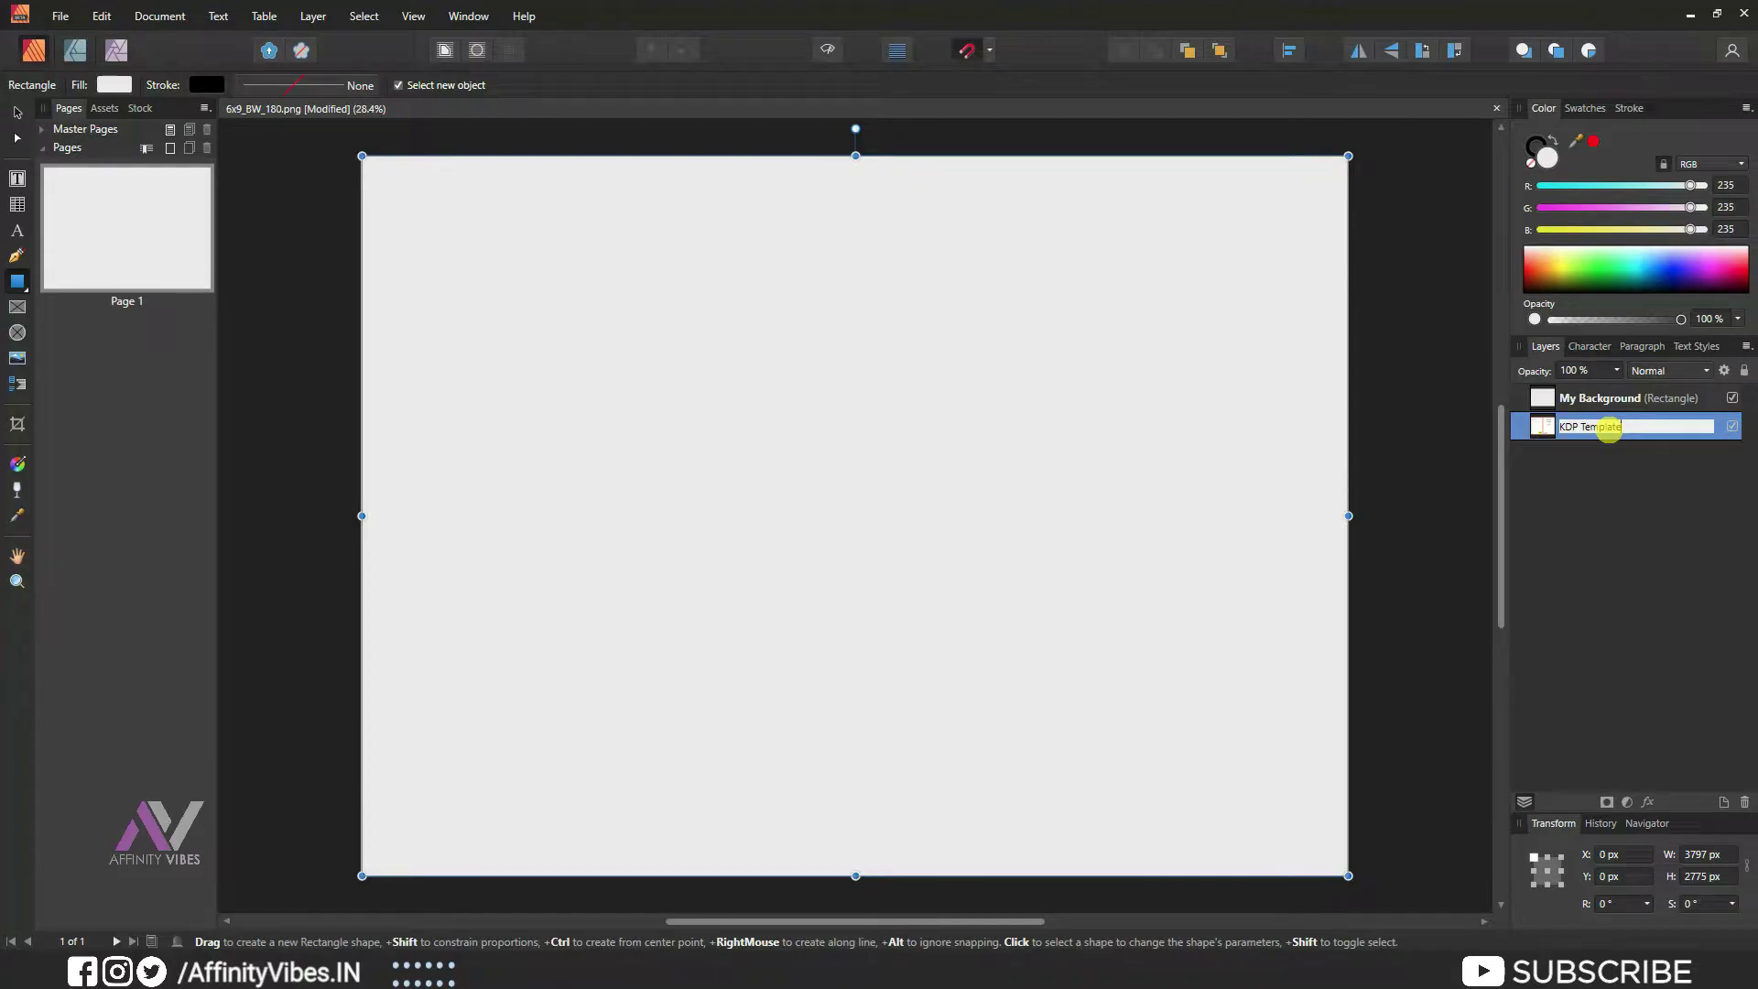
pyautogui.press('Return')
pyautogui.hotkey('ctrl', ']')
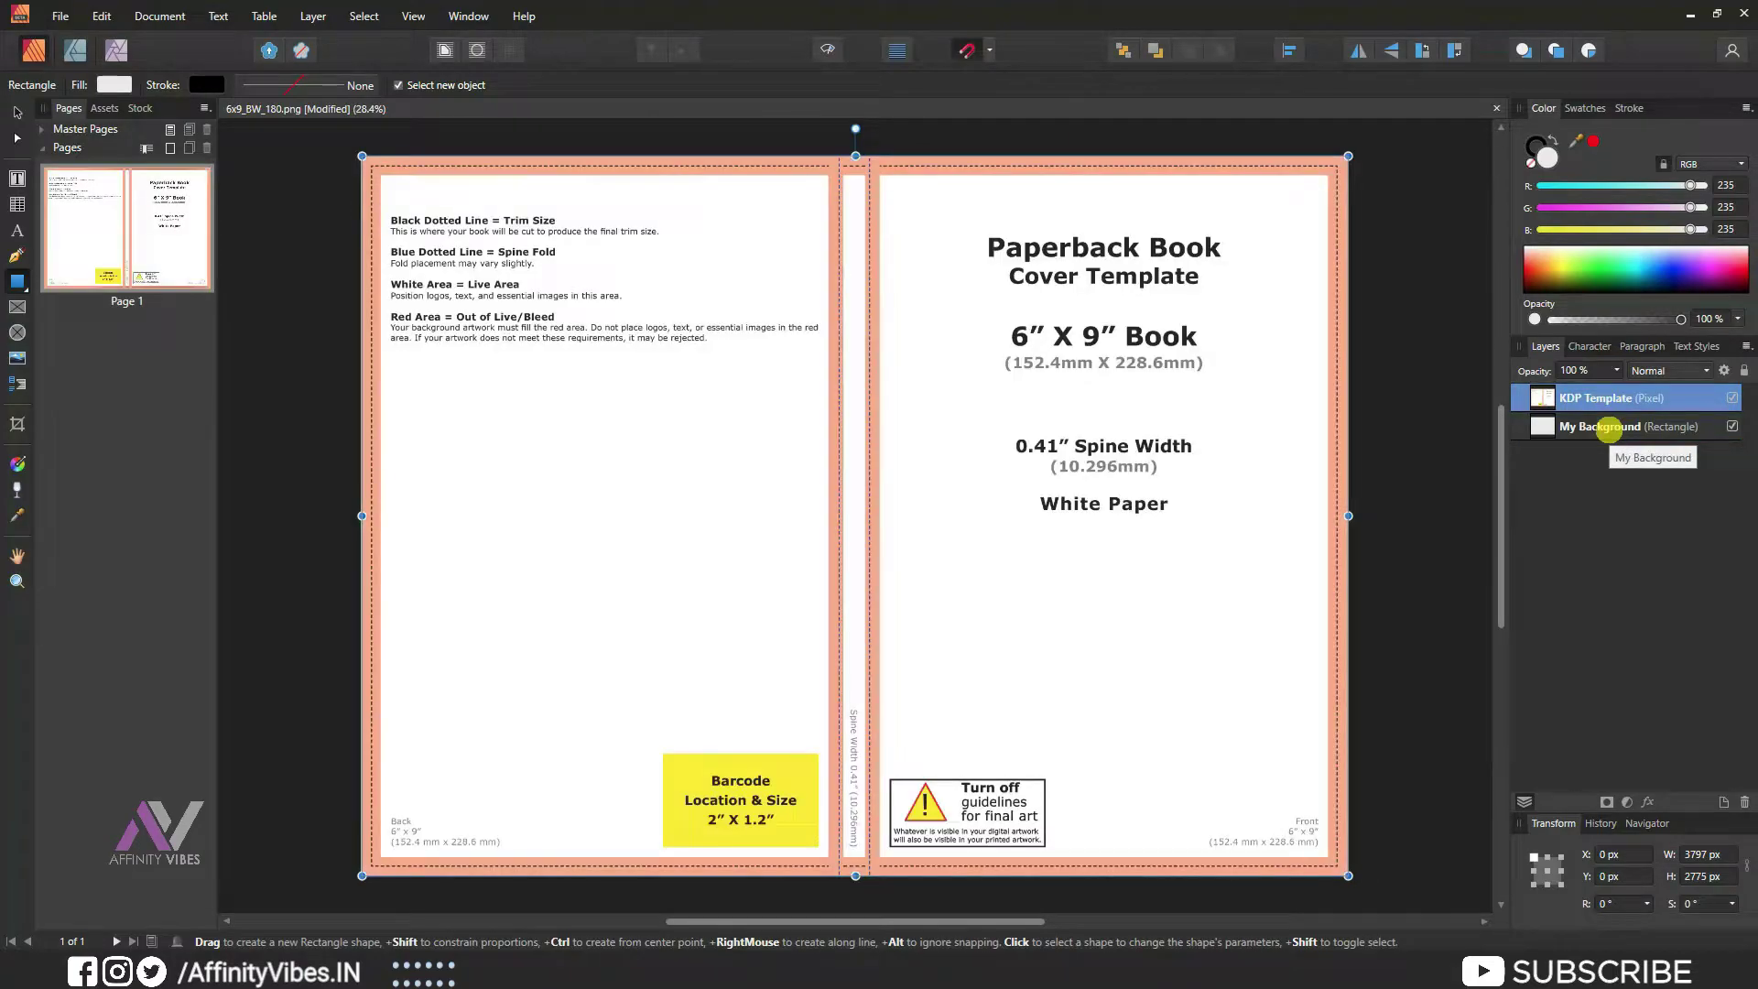
# Step: Fade the KDP Template layer to 70% opacity and toggle its visibility off and on
pyautogui.click(1617, 371)
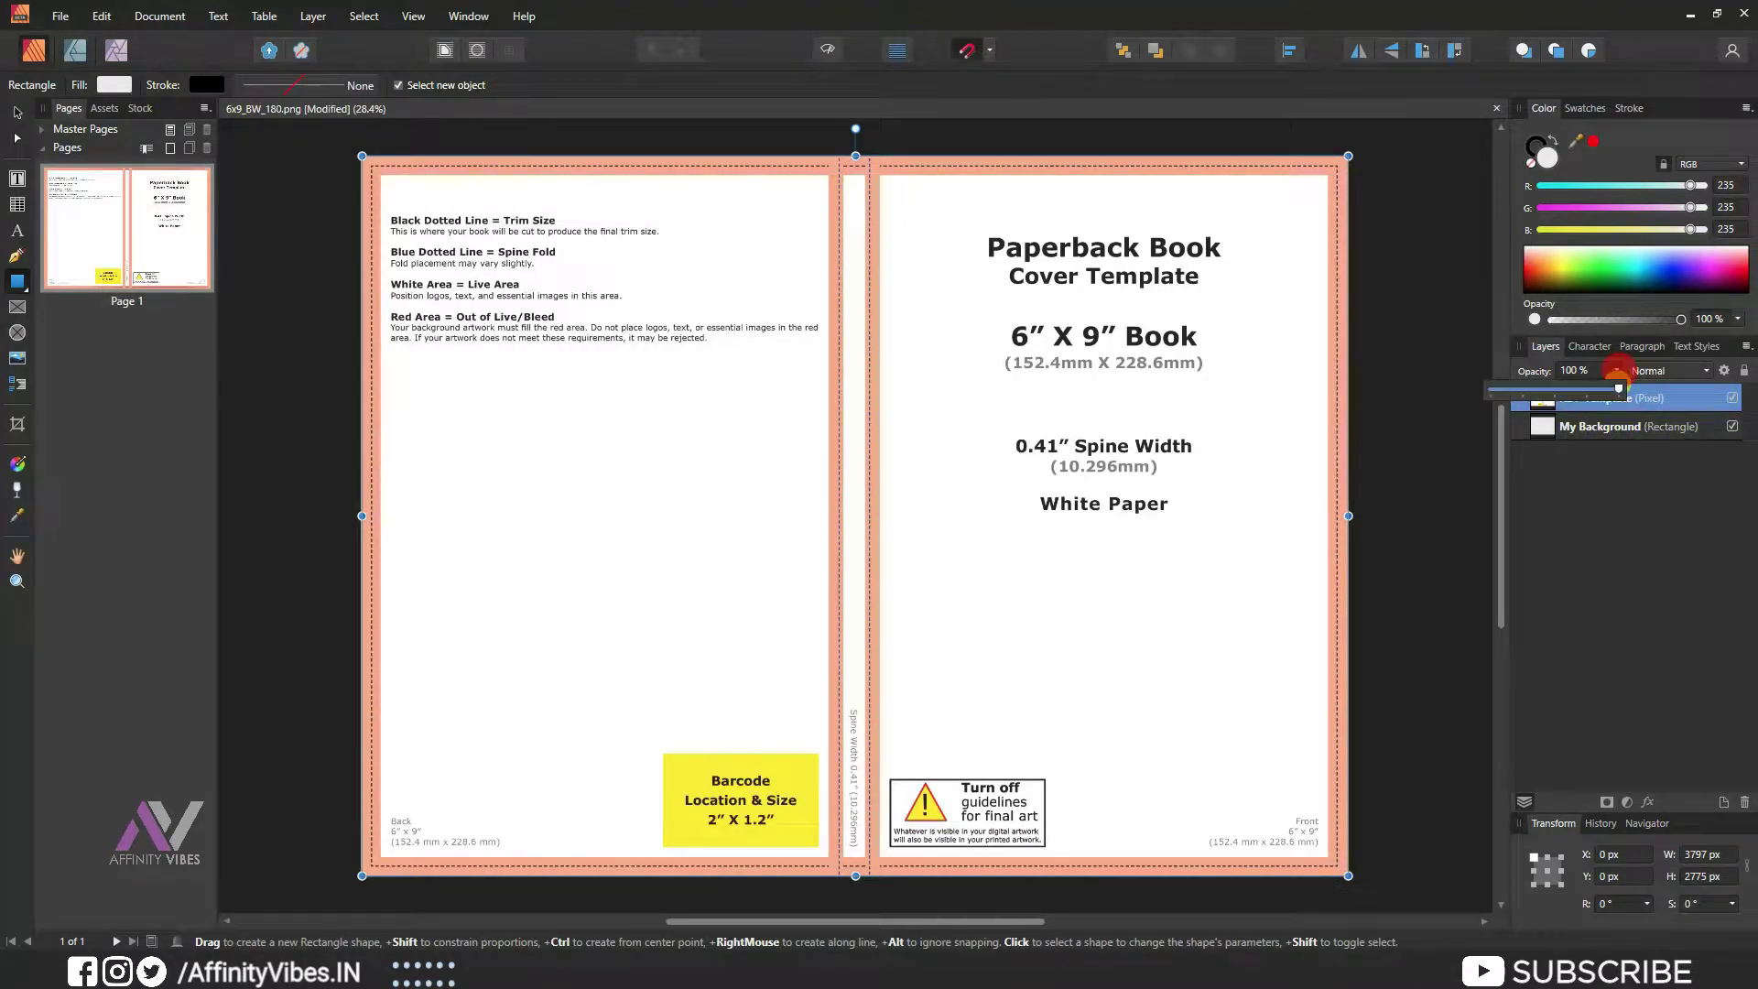
pyautogui.moveTo(1618, 389); pyautogui.dragTo(1579, 389)
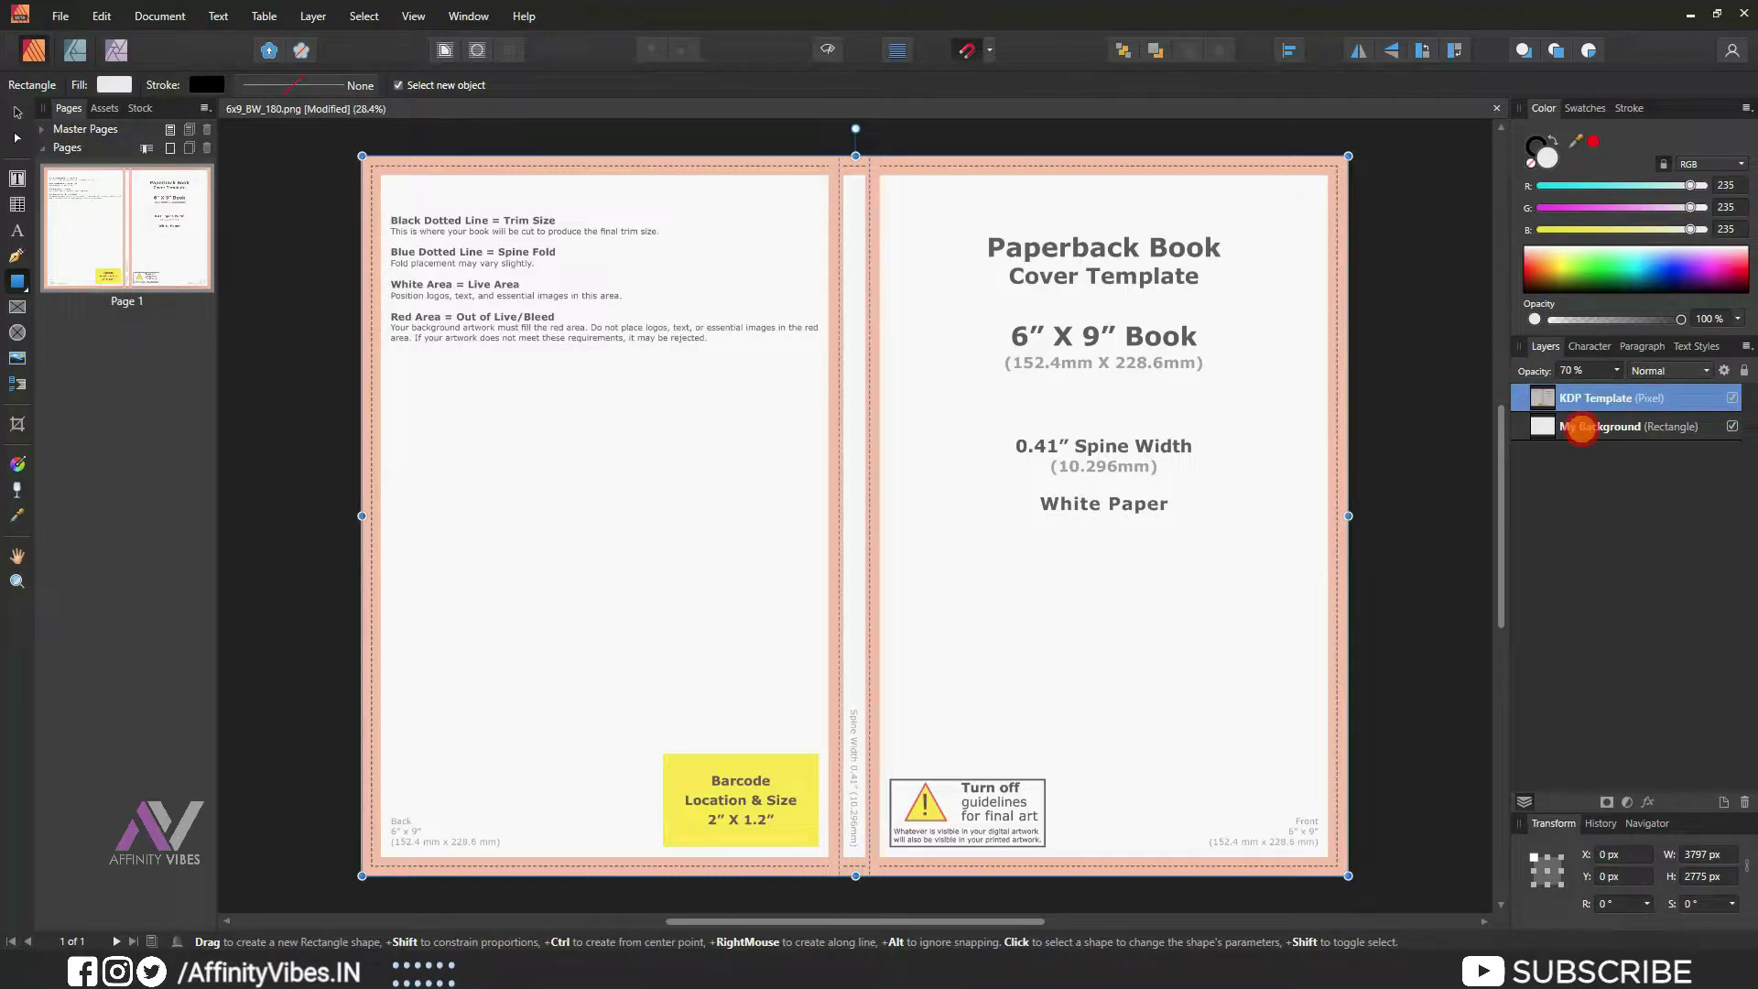
pyautogui.click(1541, 426)
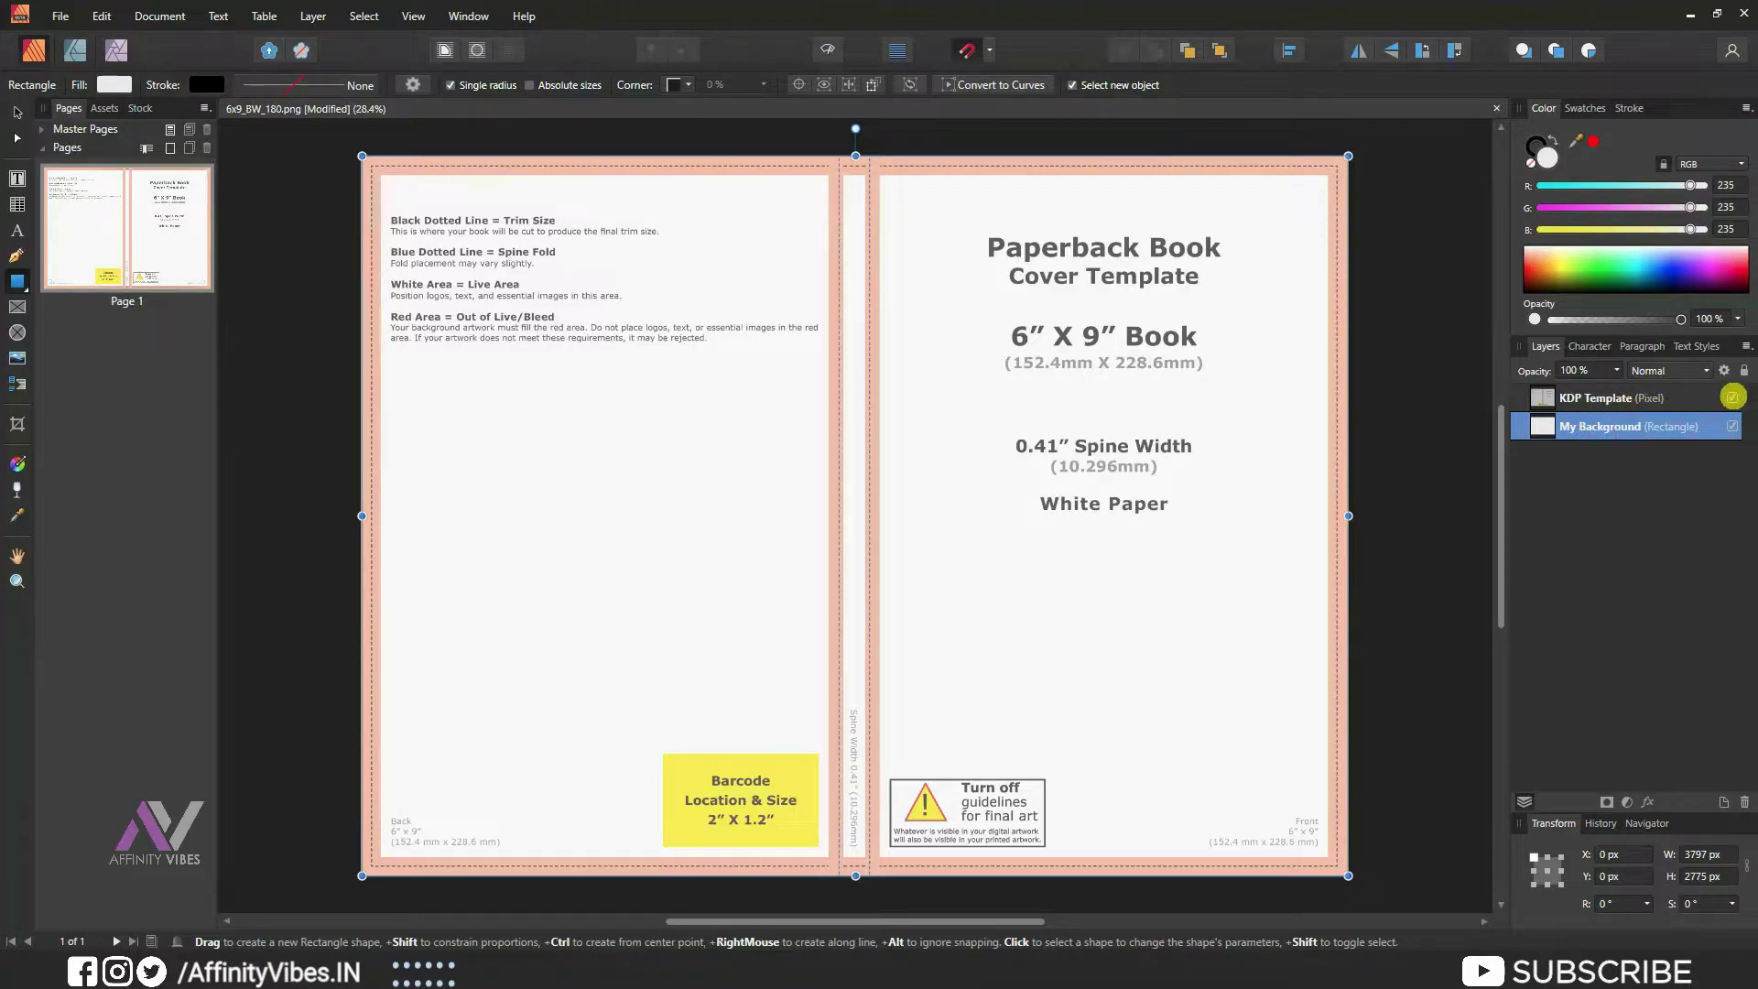
pyautogui.click(1733, 398)
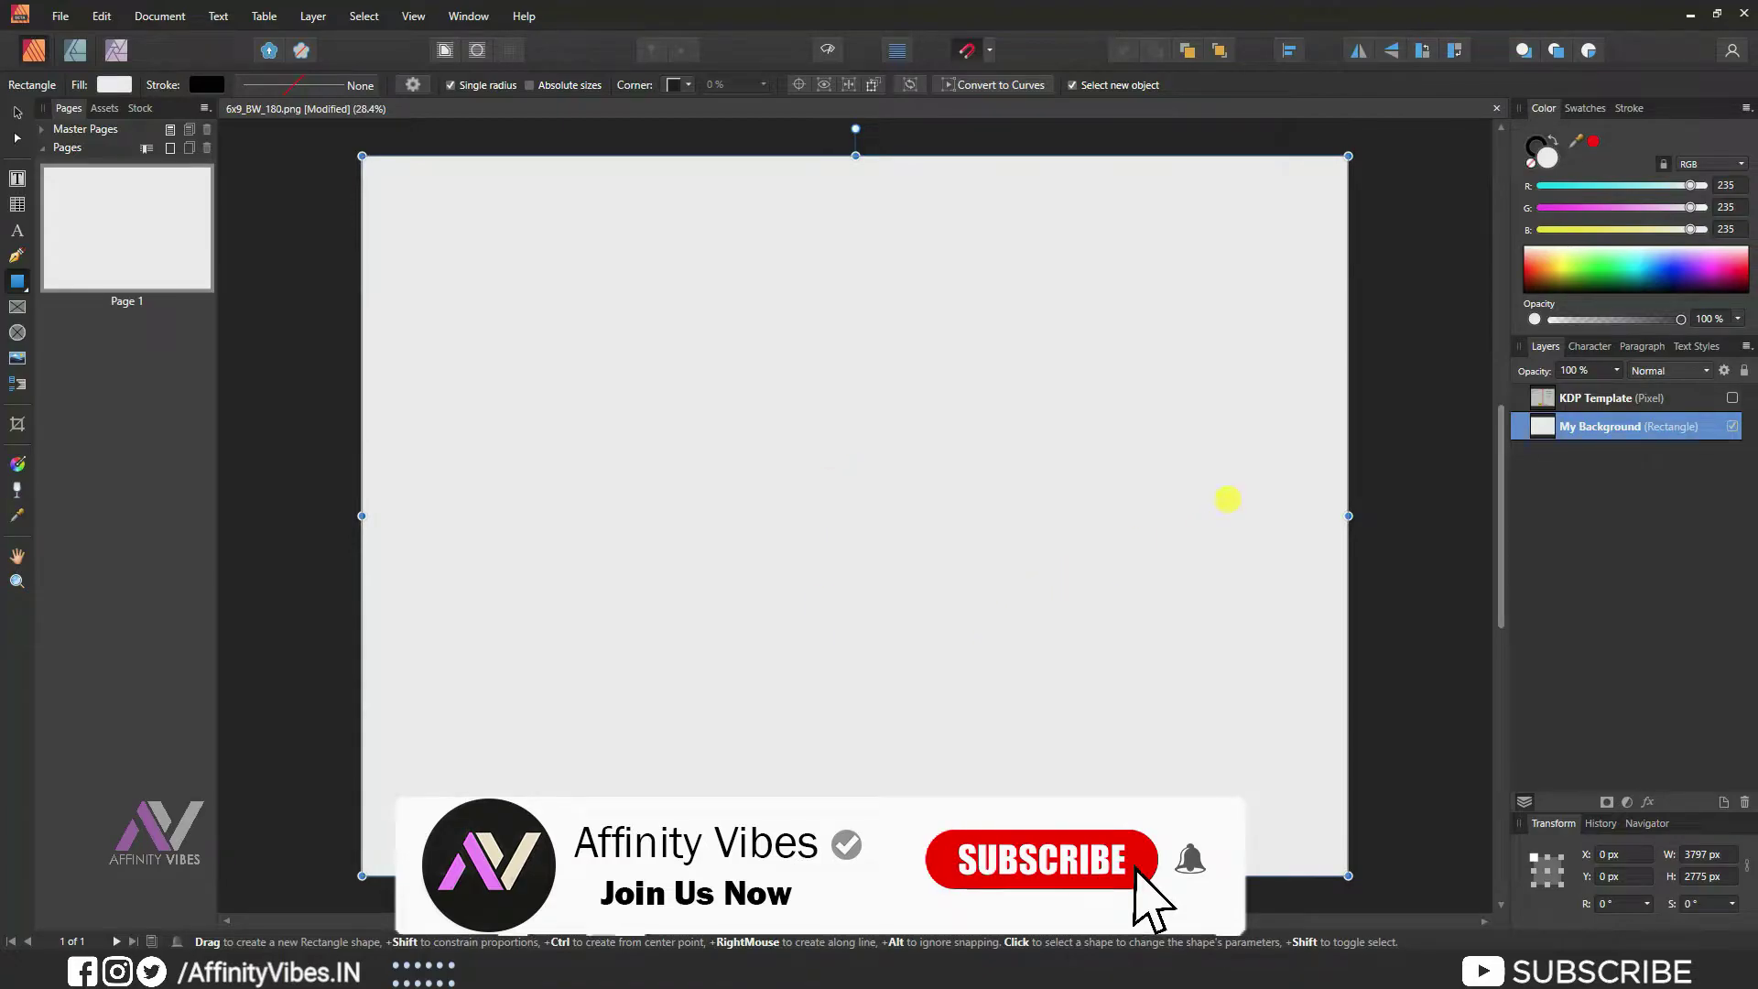
pyautogui.click(1732, 398)
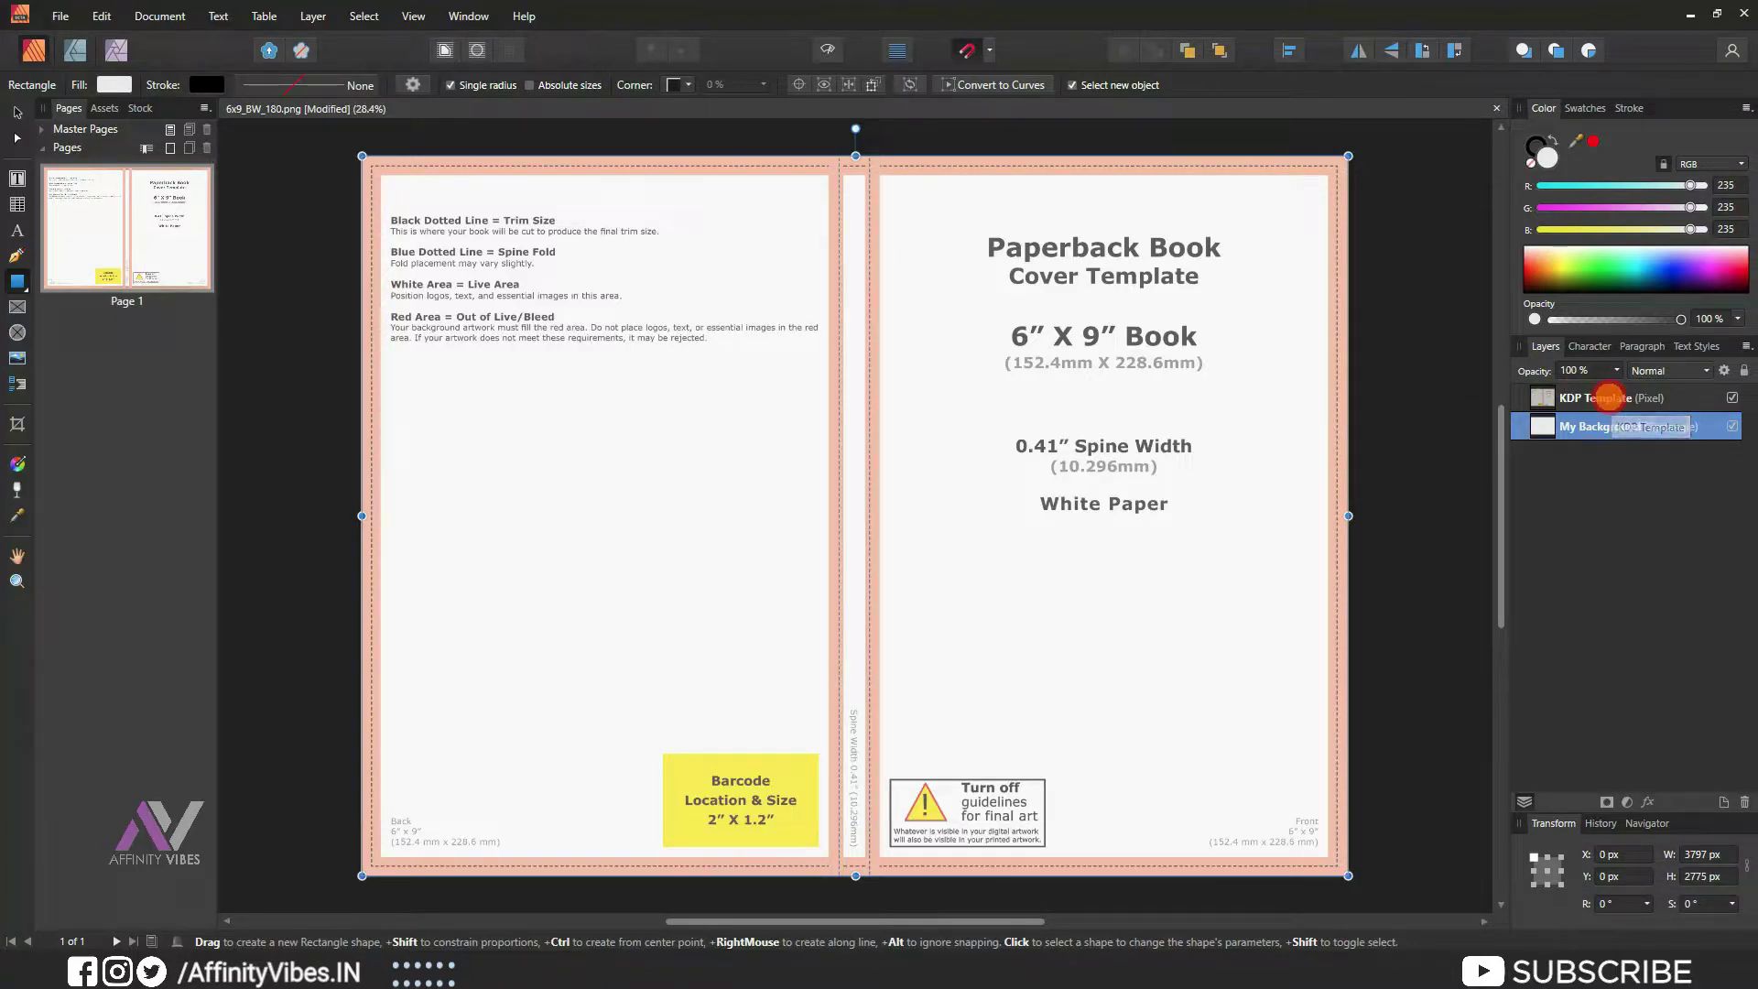
pyautogui.click(1609, 398)
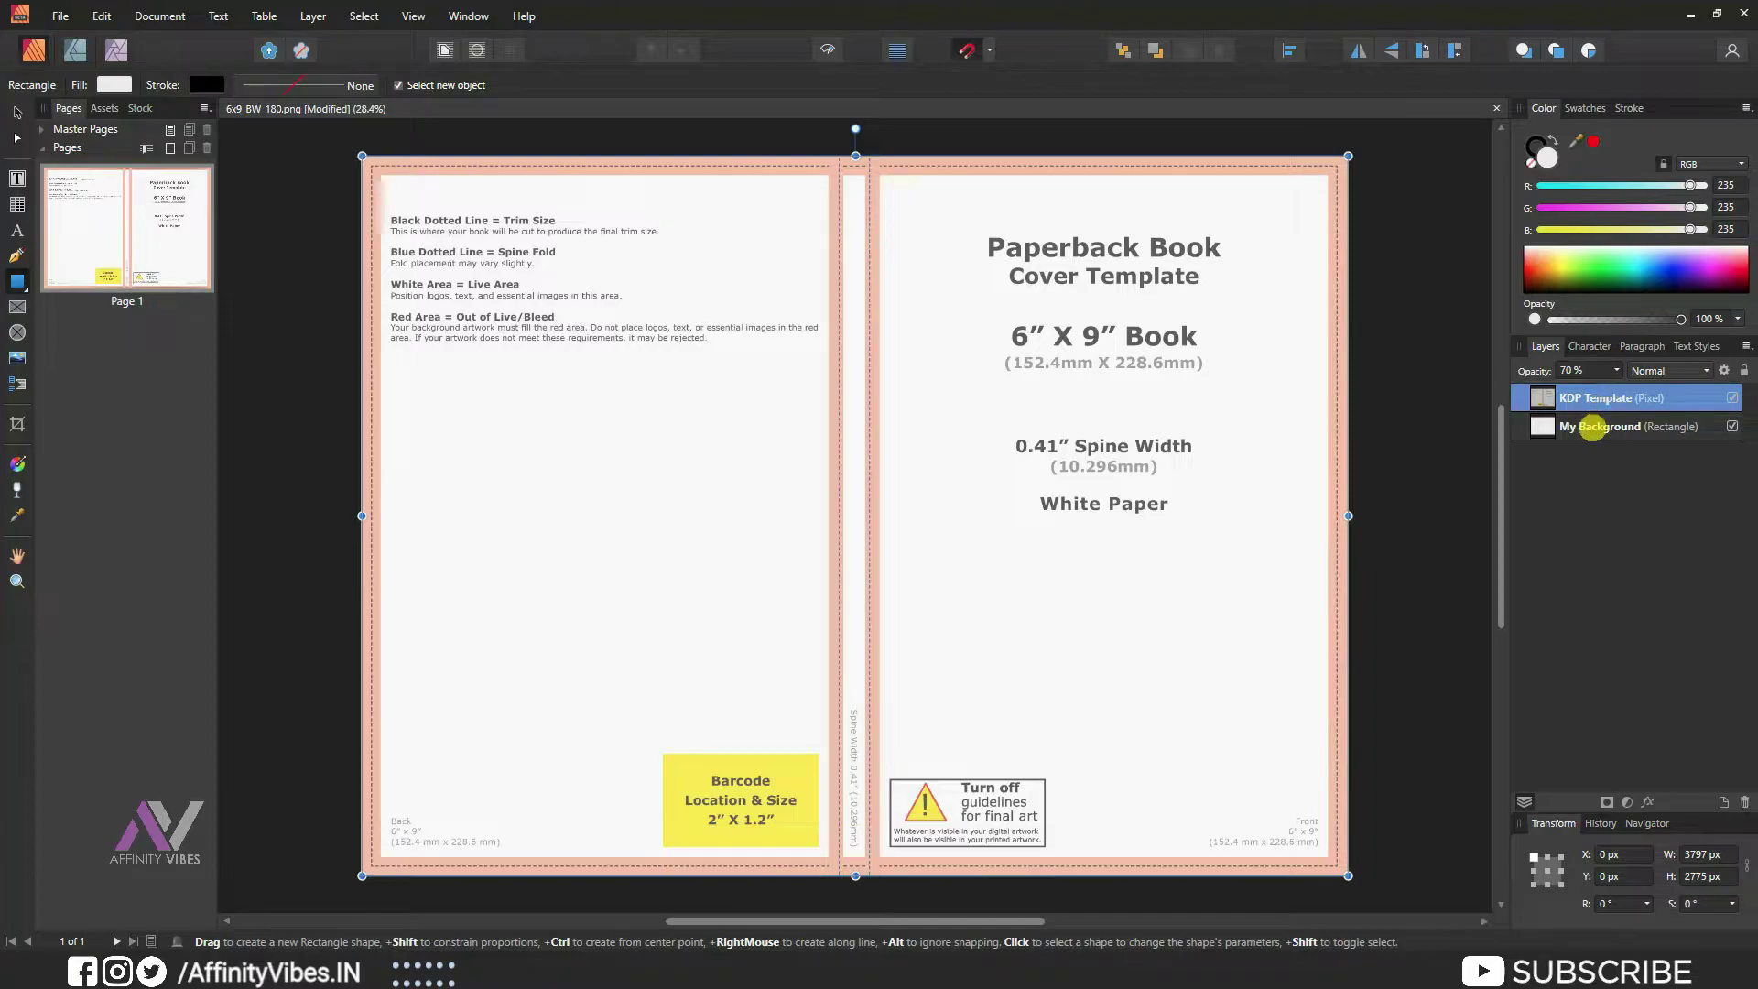
pyautogui.click(1598, 427)
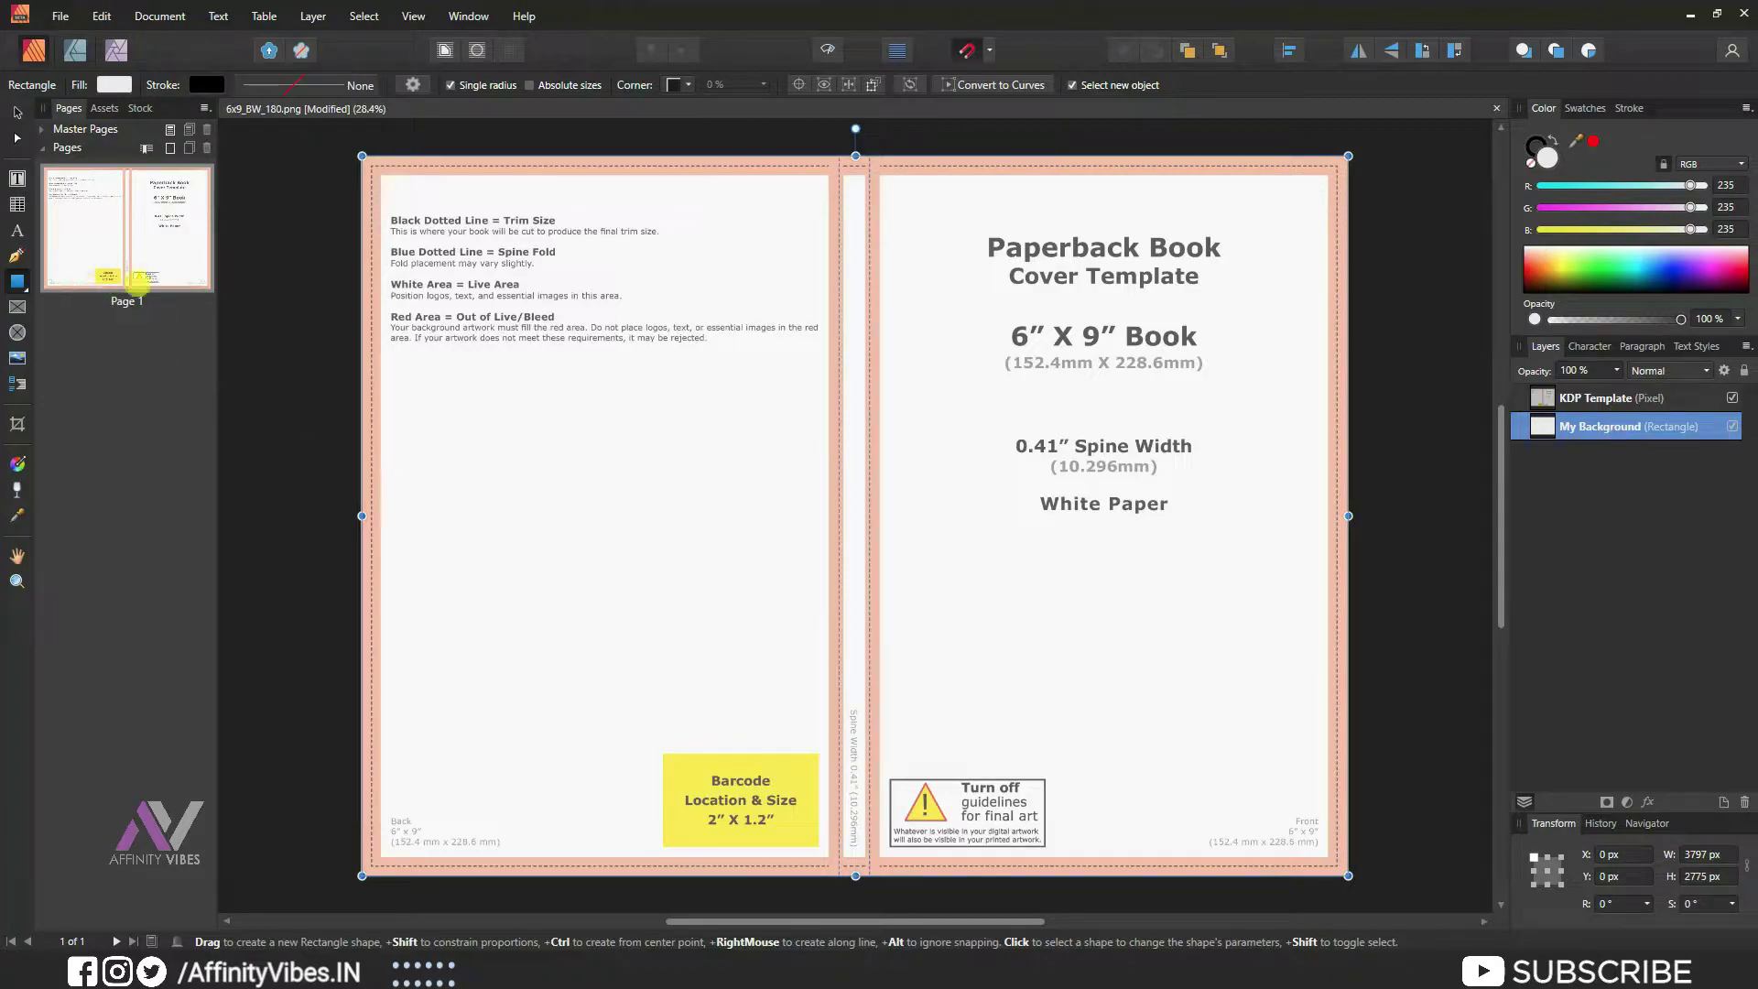
# Step: Place pejuang-5860562.jpg and drag it out across the front cover panel
pyautogui.click(60, 16)
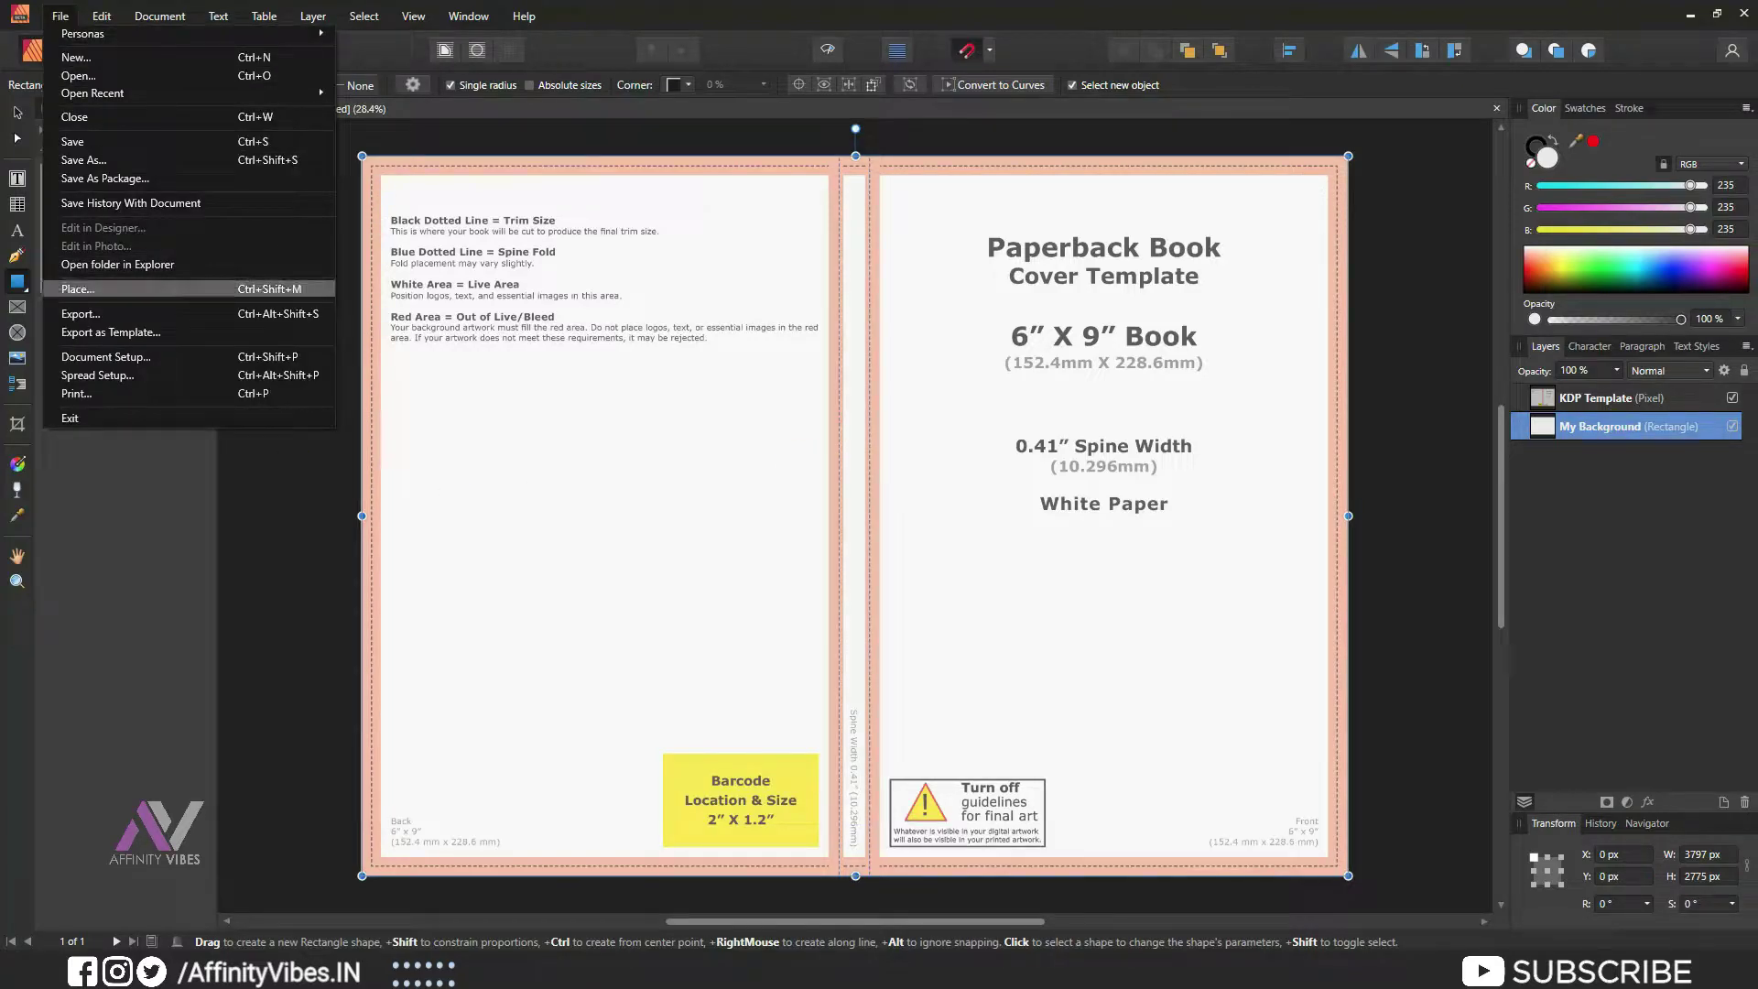
pyautogui.click(103, 291)
pyautogui.doubleClick(512, 152)
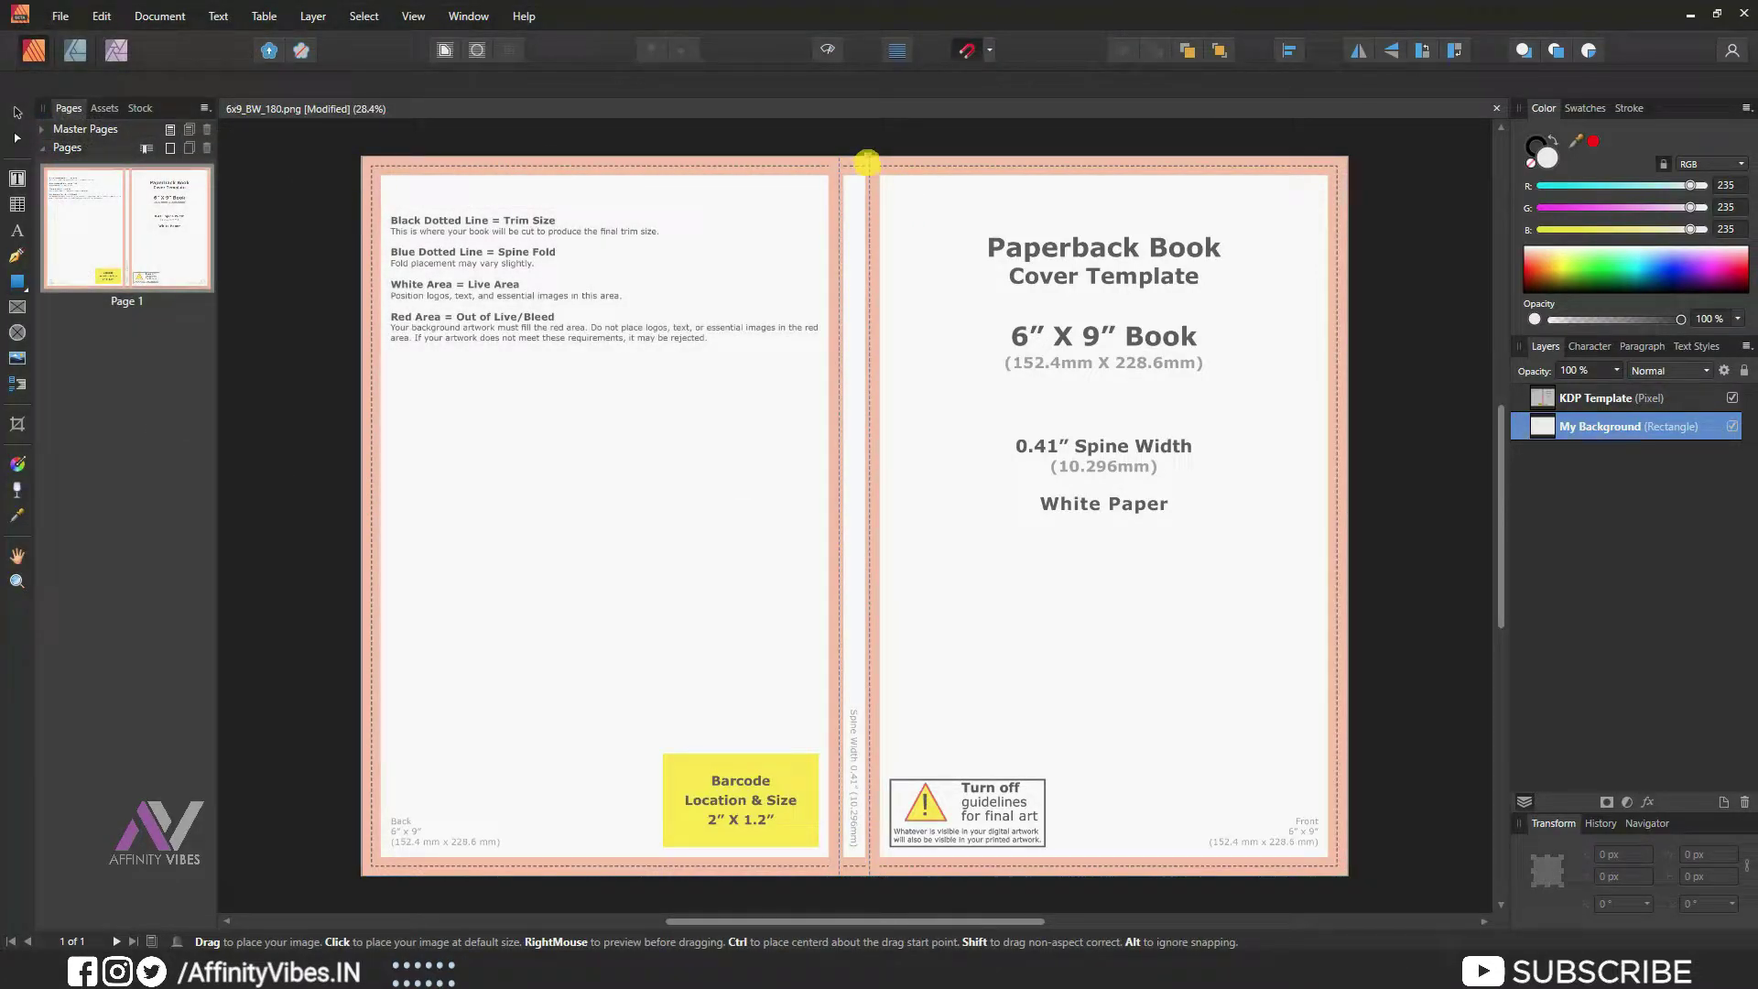
pyautogui.moveTo(868, 161); pyautogui.dragTo(1371, 855)
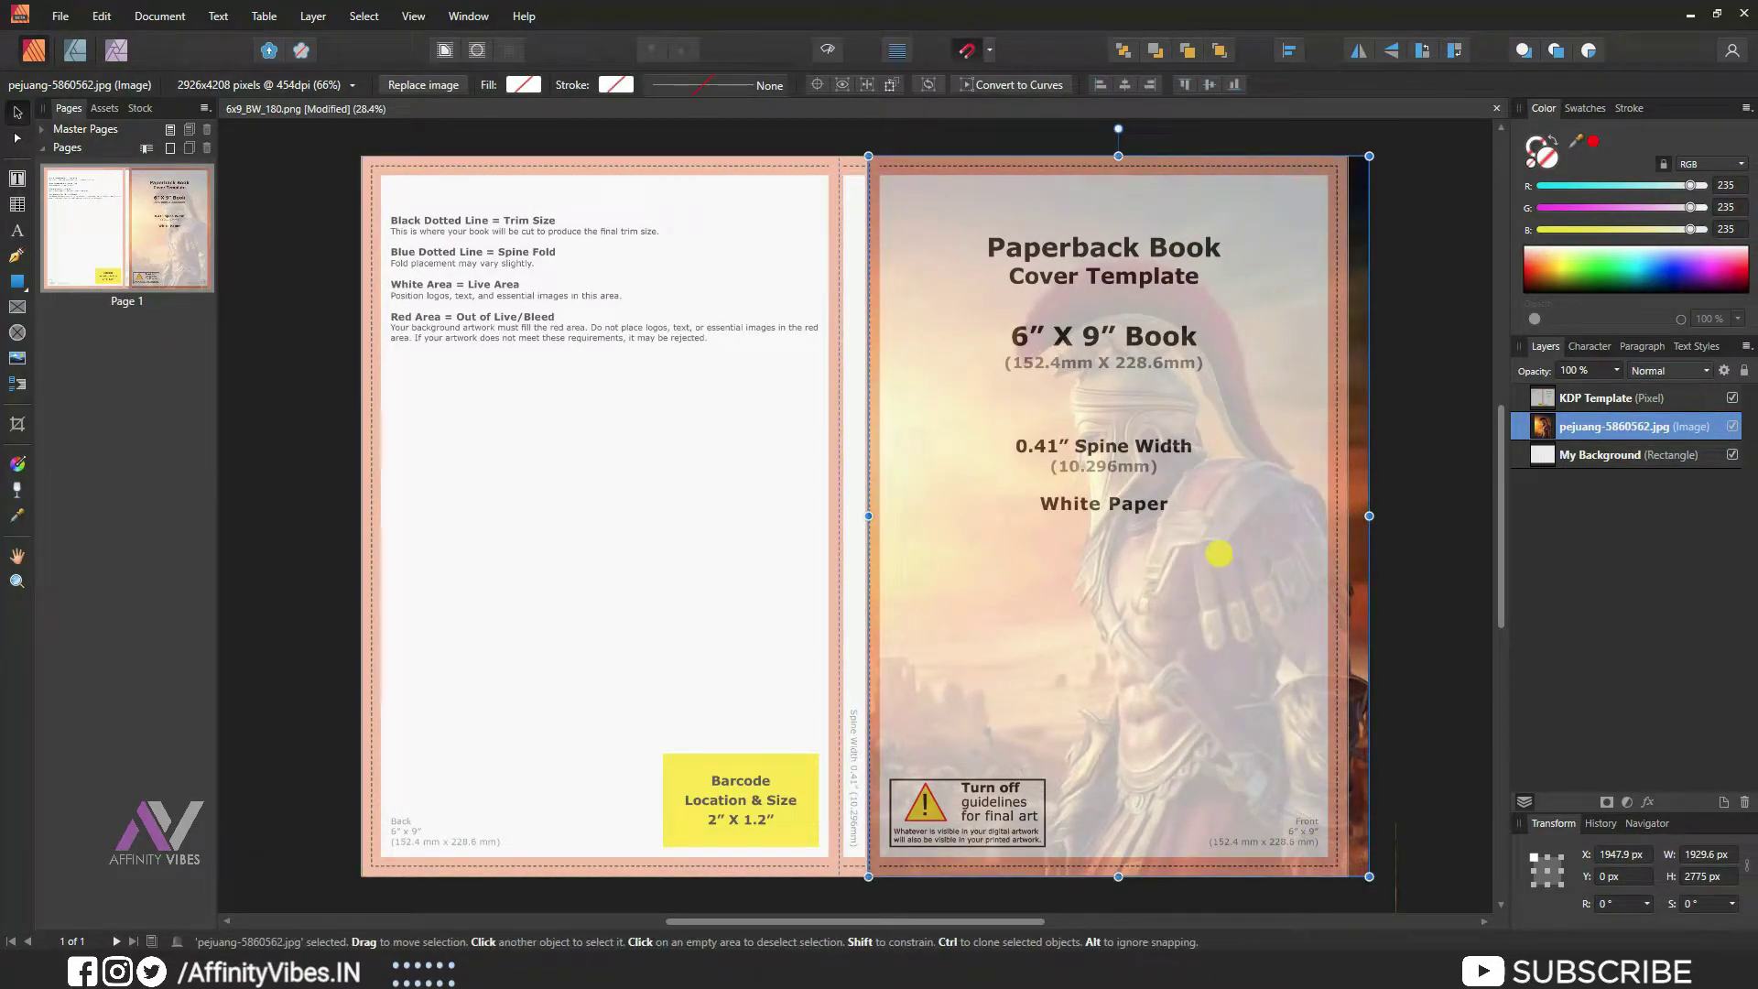
pyautogui.click(1588, 399)
pyautogui.click(1616, 370)
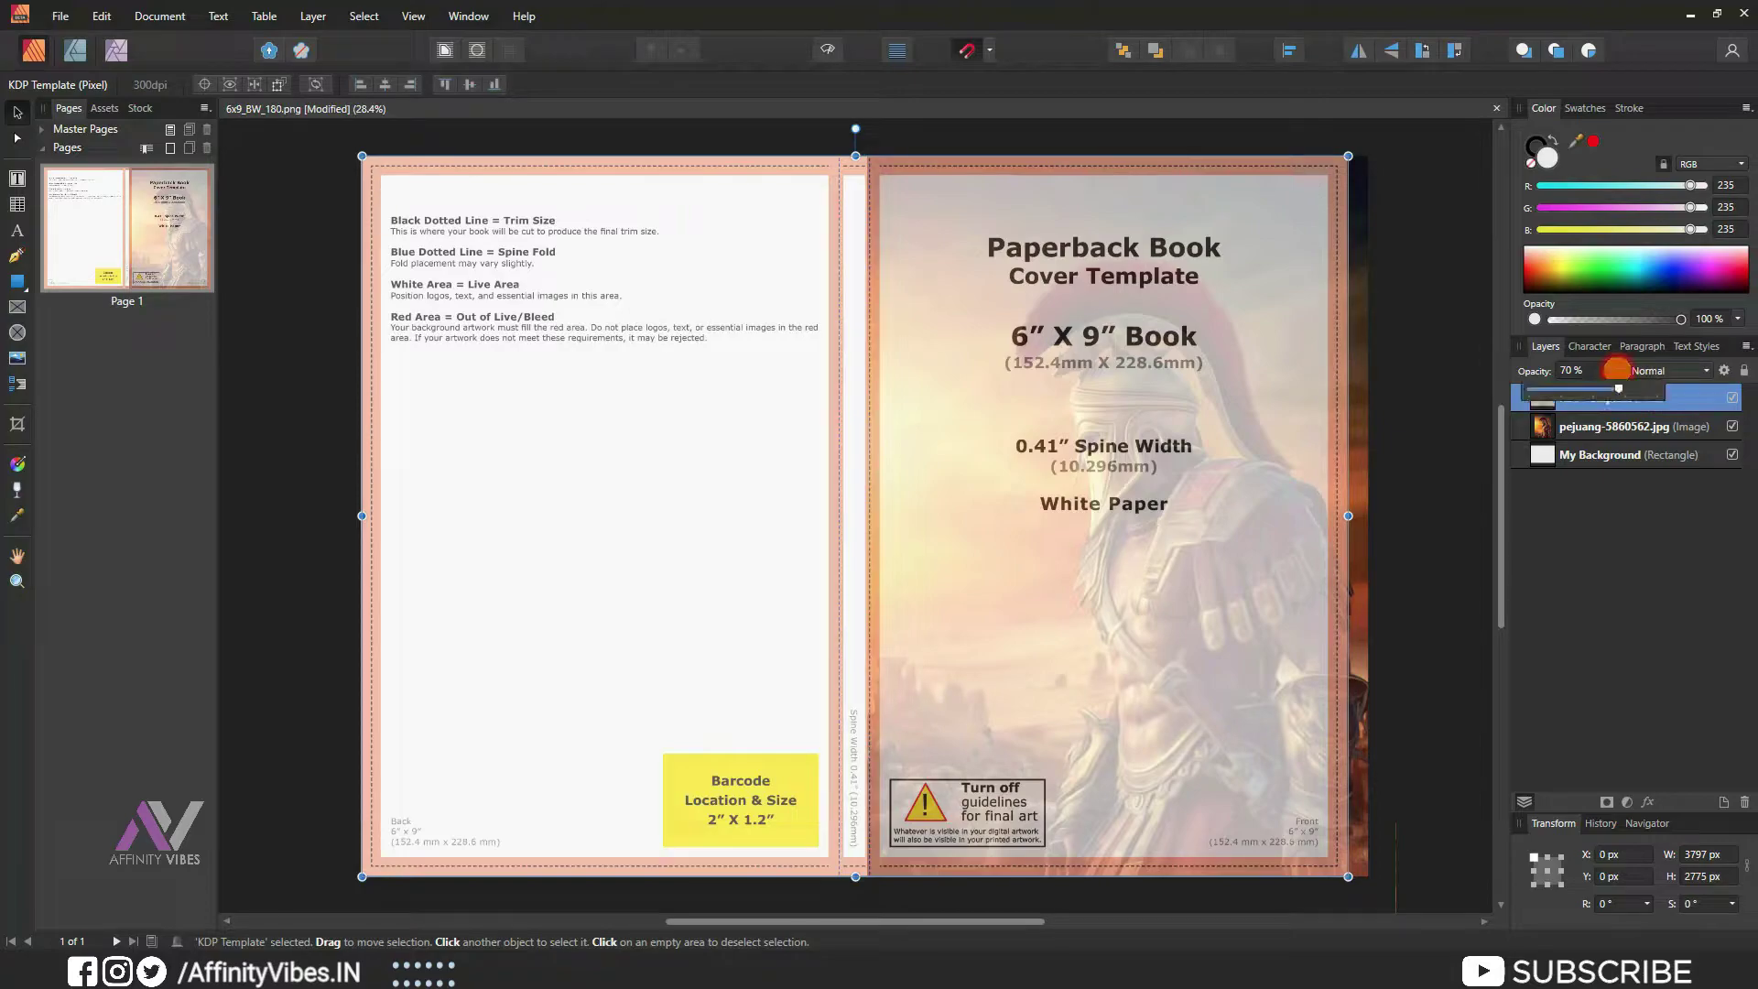
# Step: Fade the KDP Template overlay to 21% and shift the warrior image left to the spine
pyautogui.moveTo(1619, 389); pyautogui.dragTo(1554, 388)
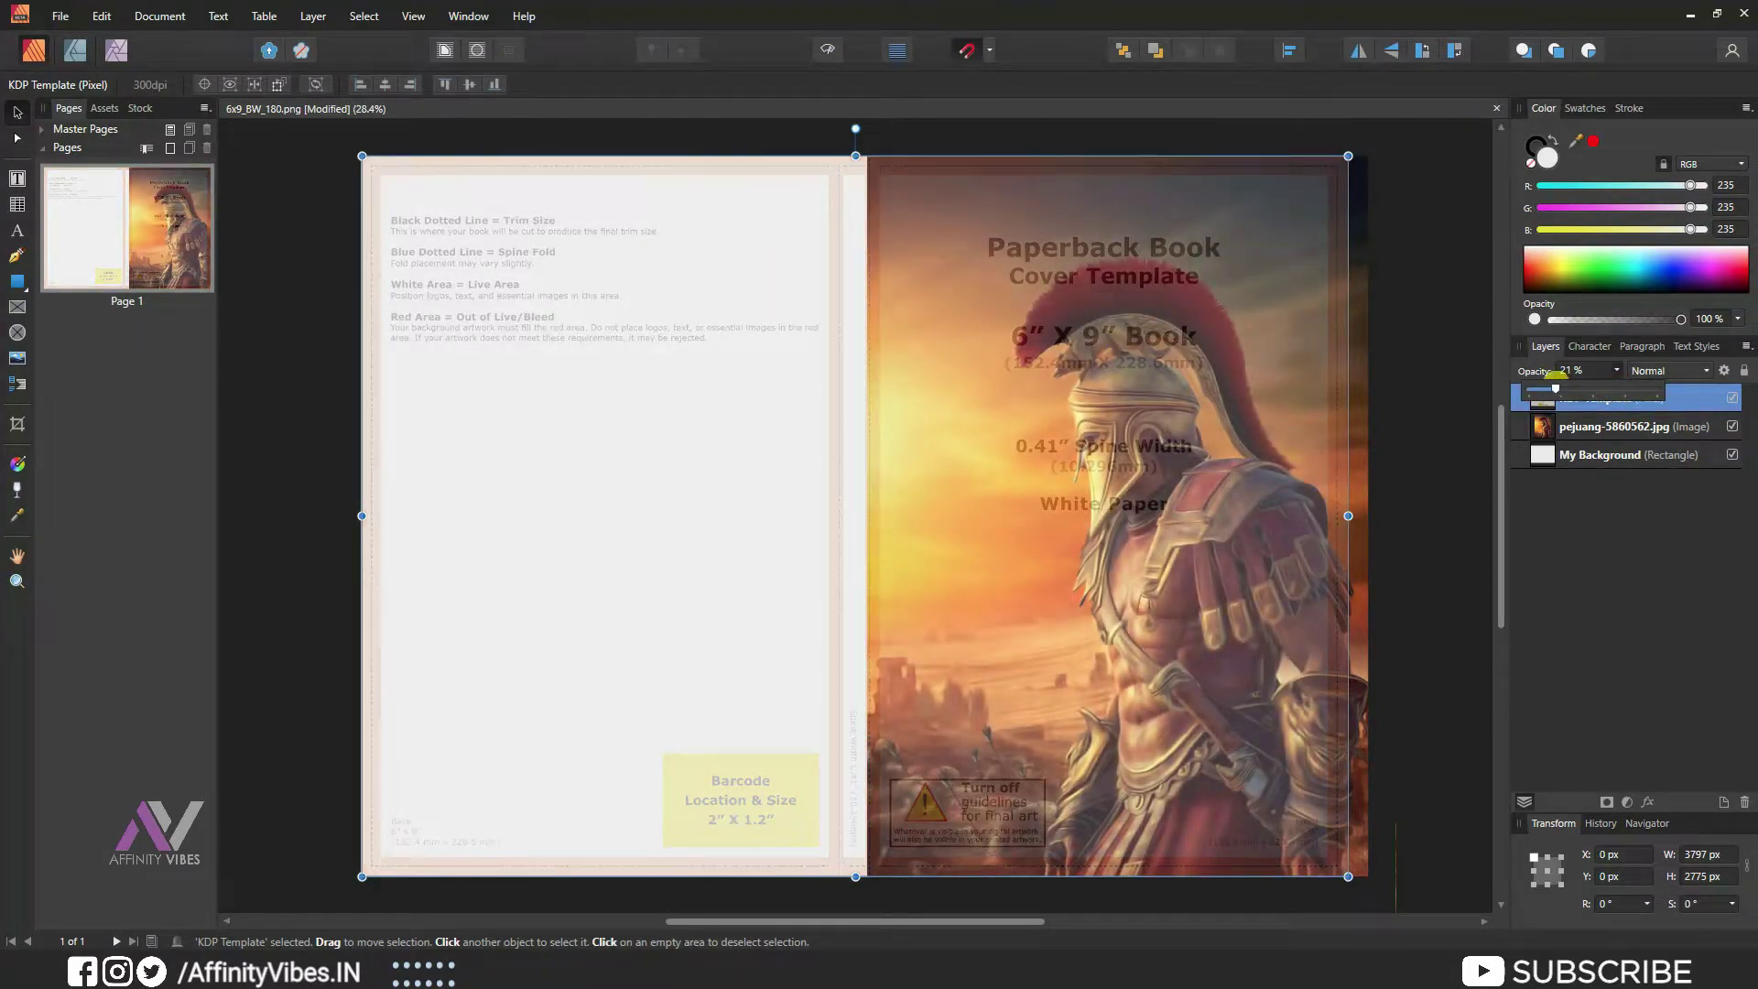
pyautogui.click(1609, 426)
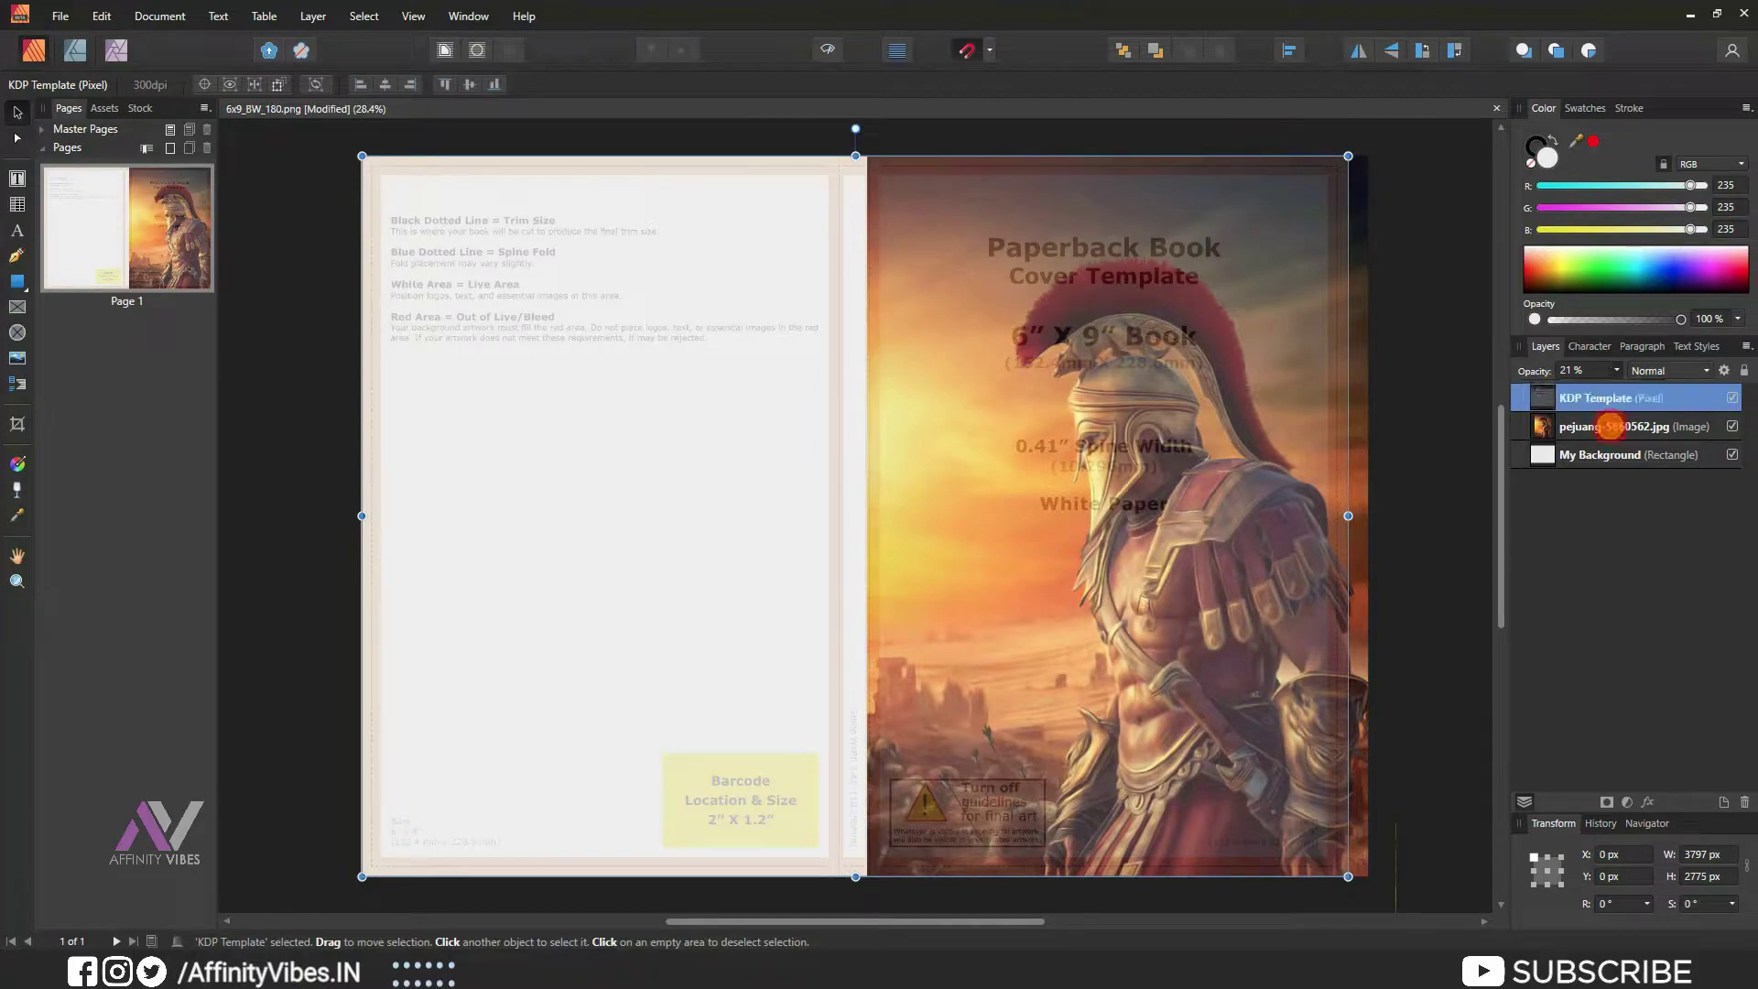
pyautogui.click(1556, 426)
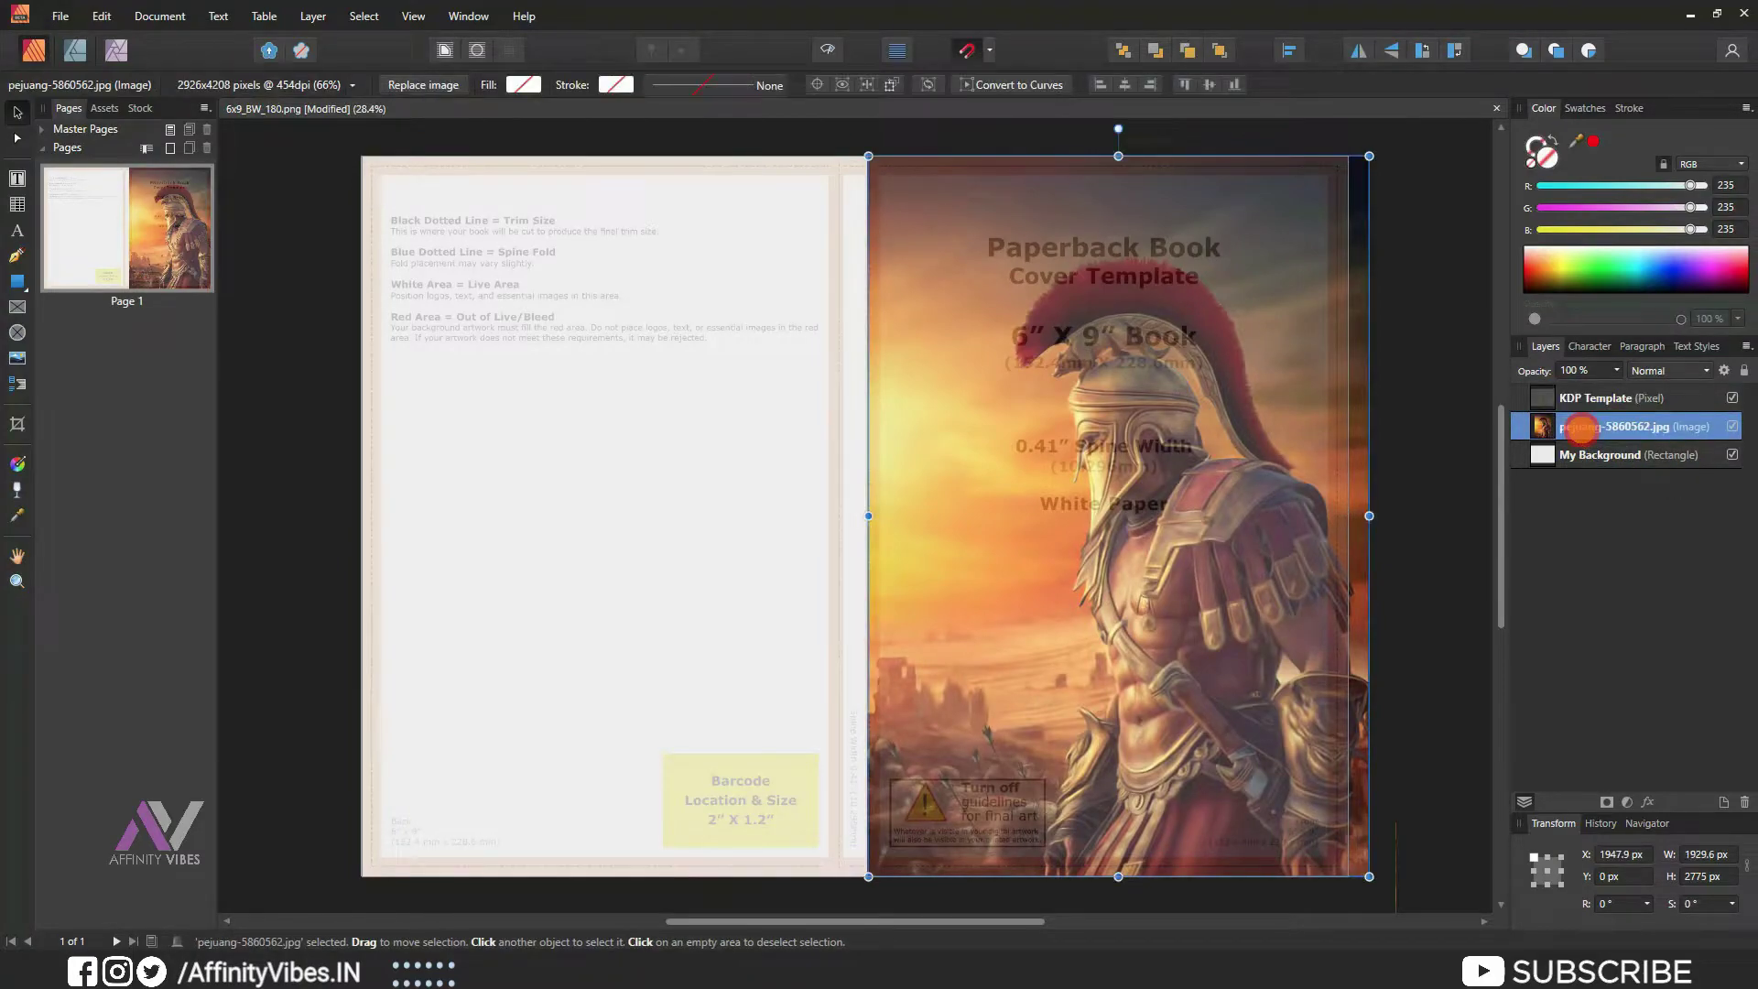
pyautogui.moveTo(1180, 475); pyautogui.dragTo(1159, 471)
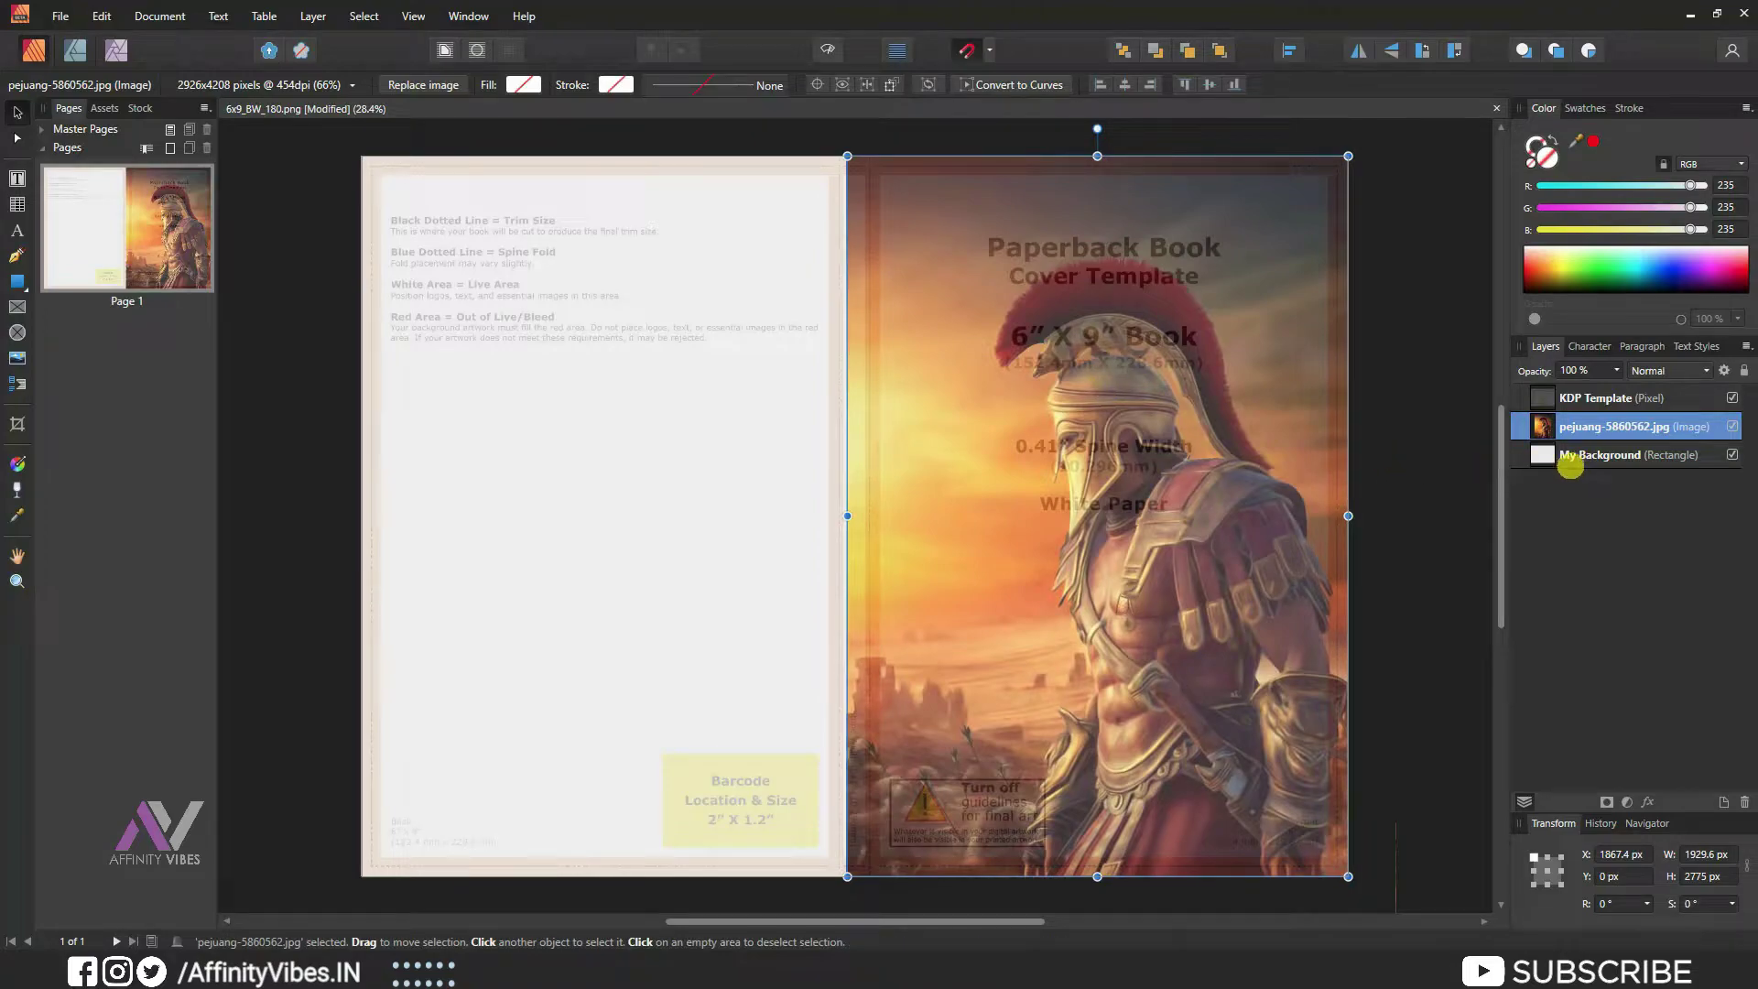
# Step: Toggle the KDP Template overlay off and on to check the image alignment
pyautogui.click(1571, 455)
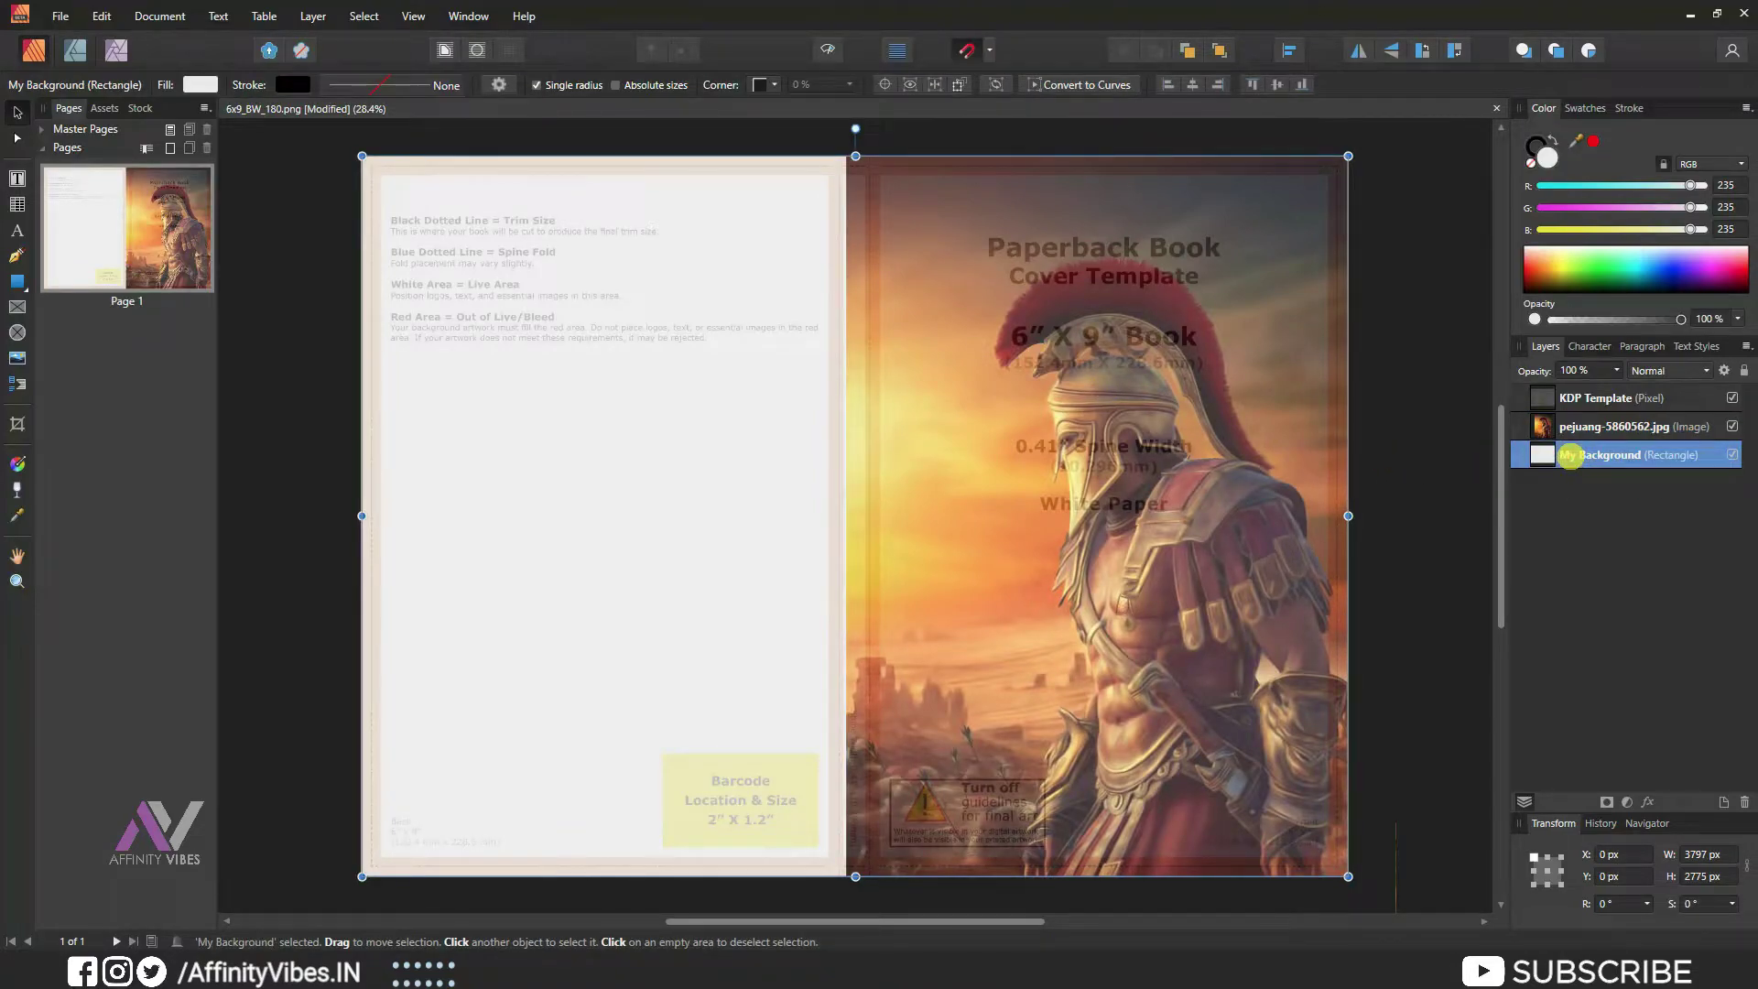
pyautogui.click(1731, 398)
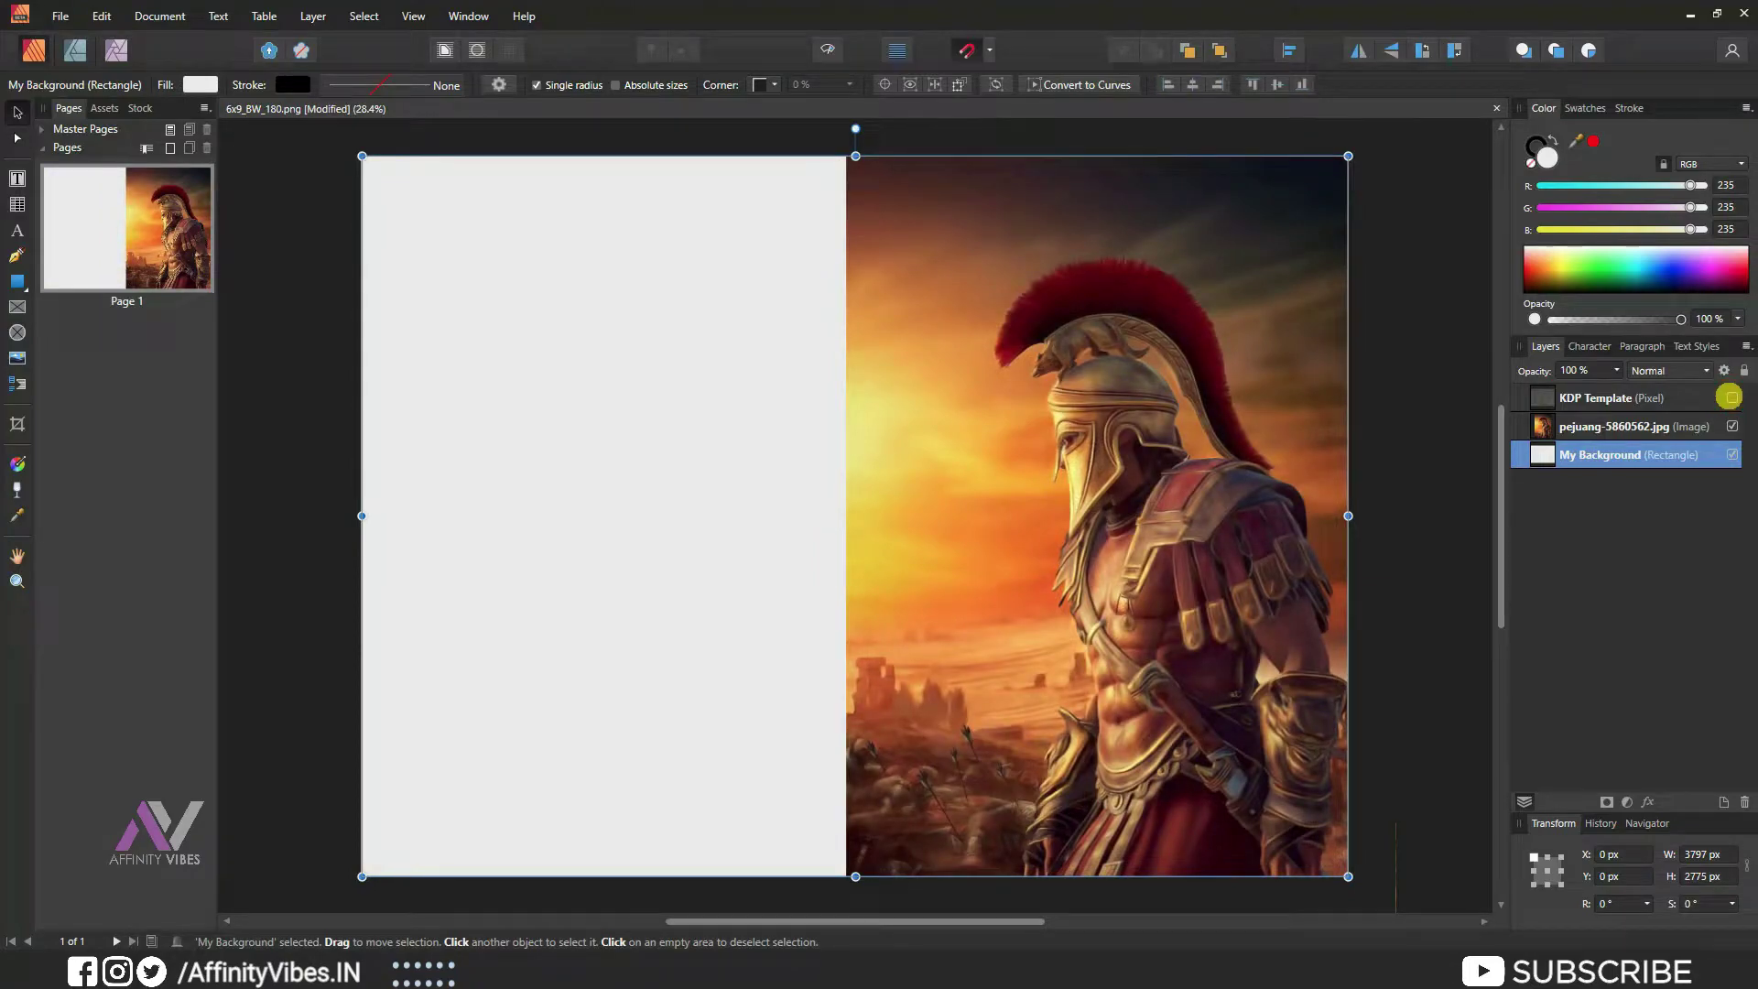
pyautogui.click(1732, 398)
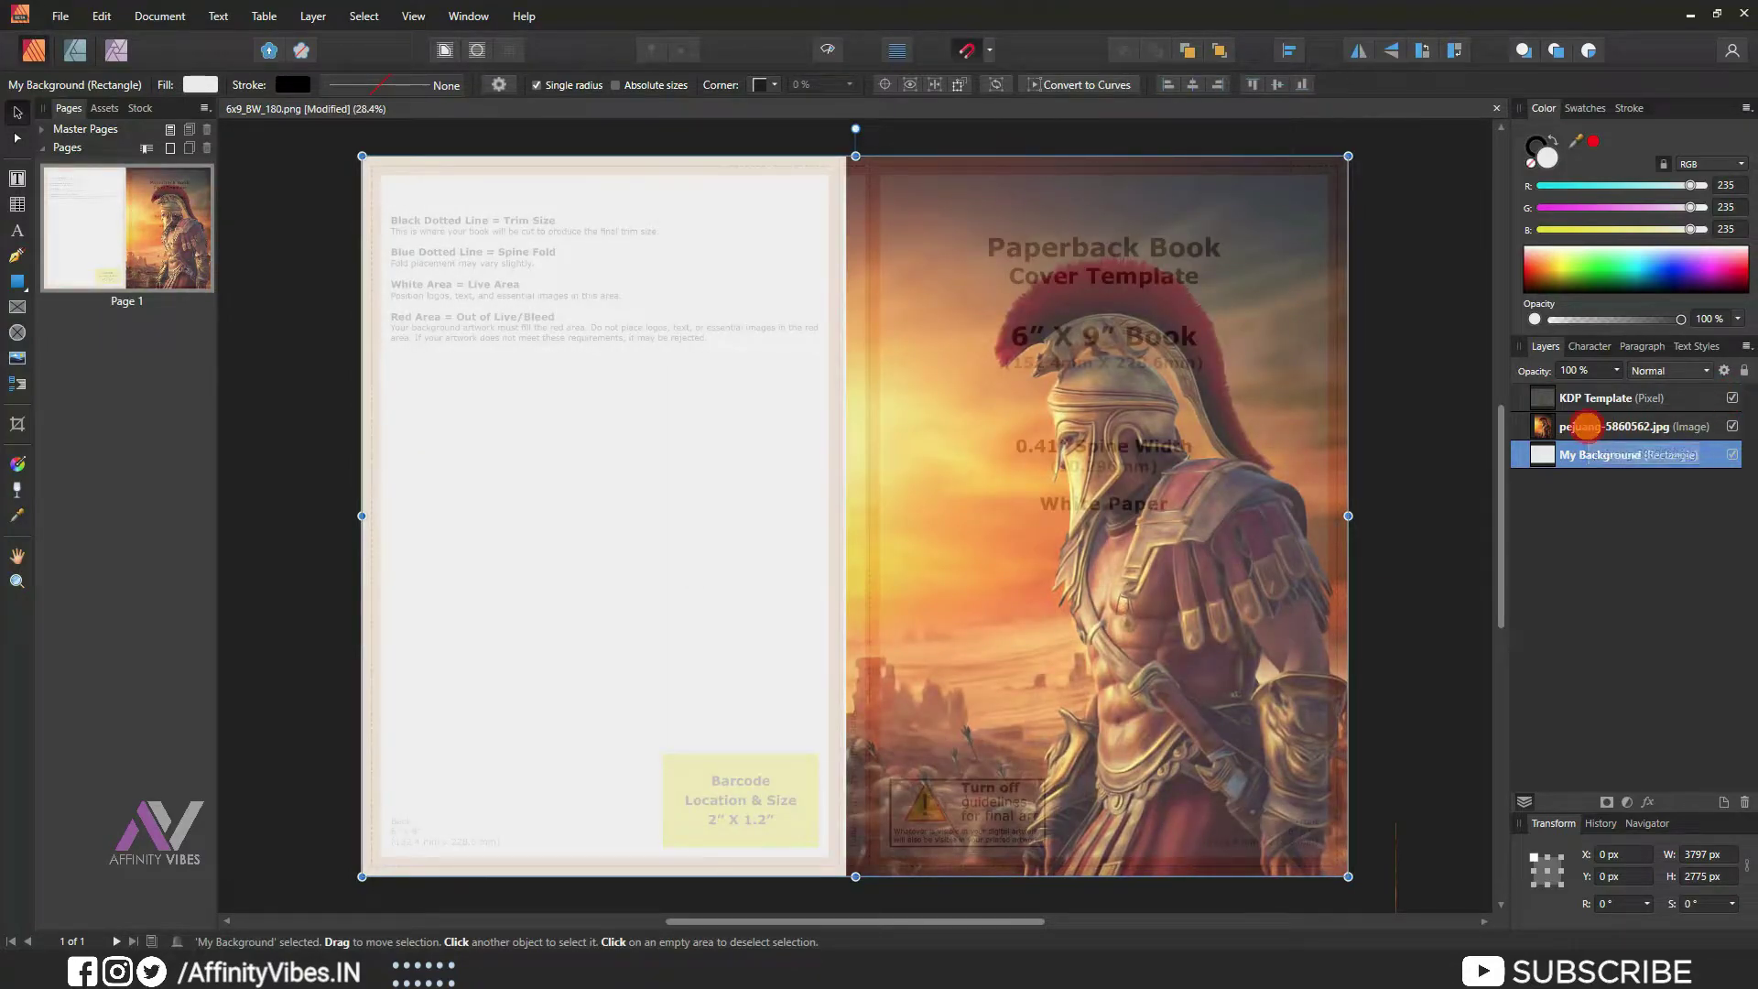
pyautogui.click(1587, 427)
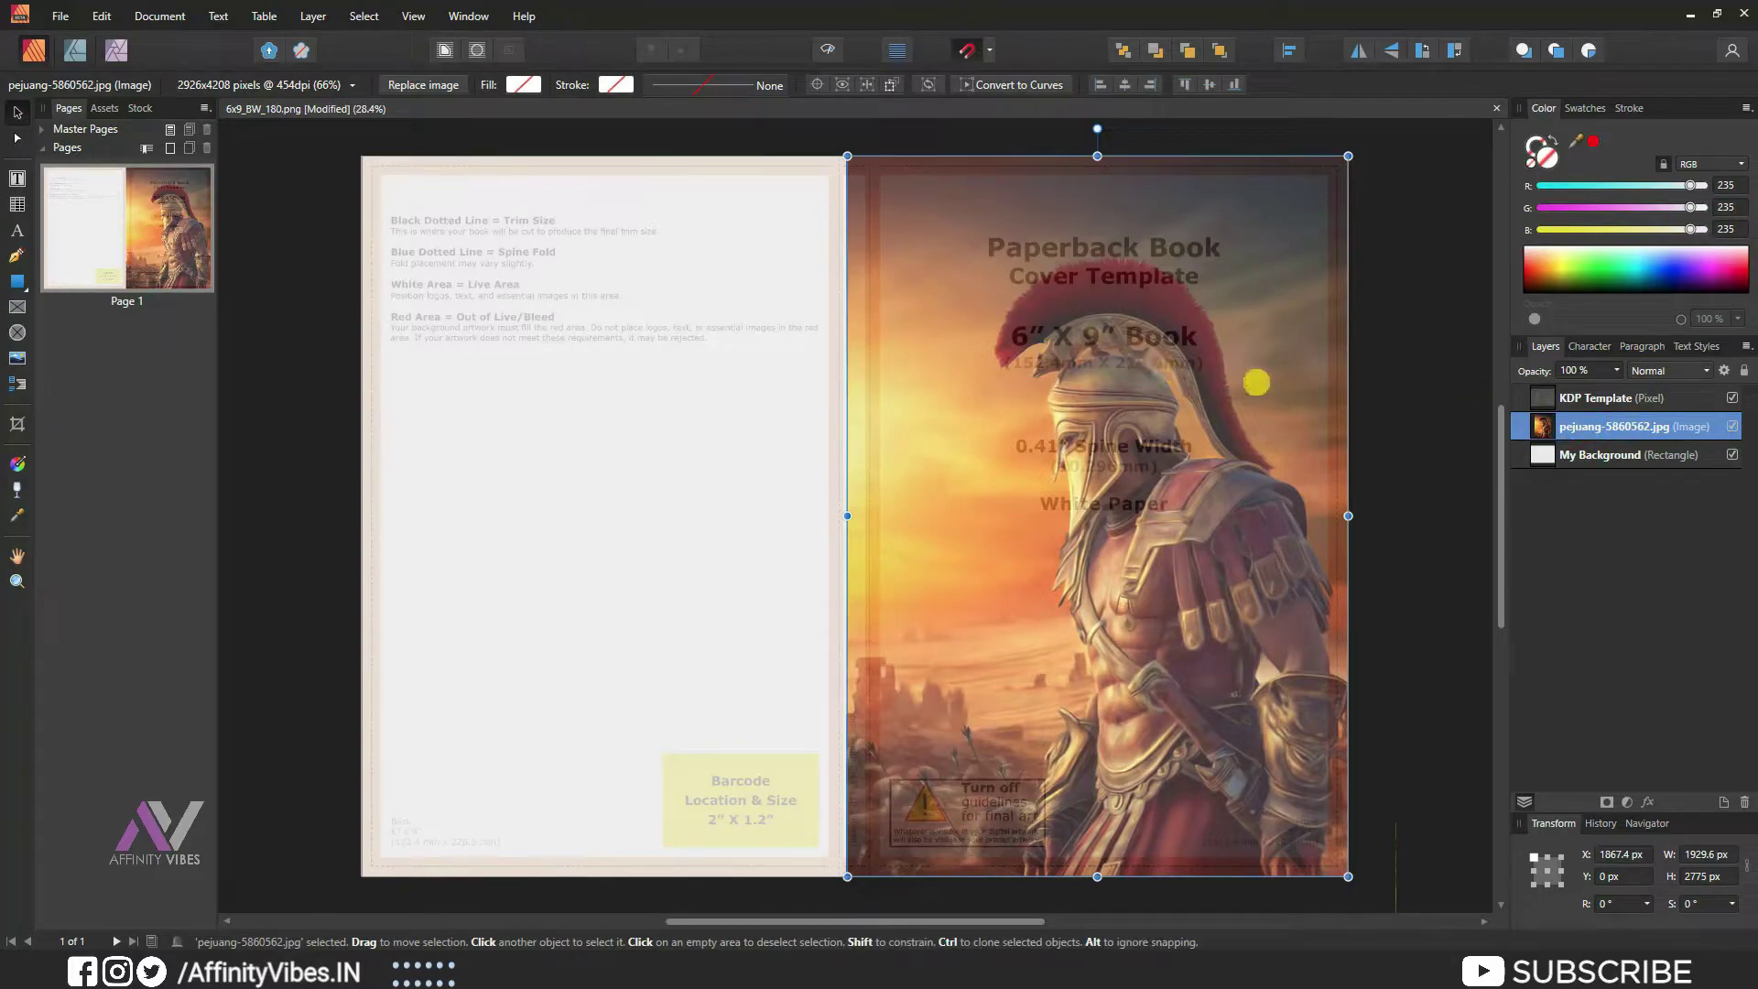
pyautogui.click(16, 281)
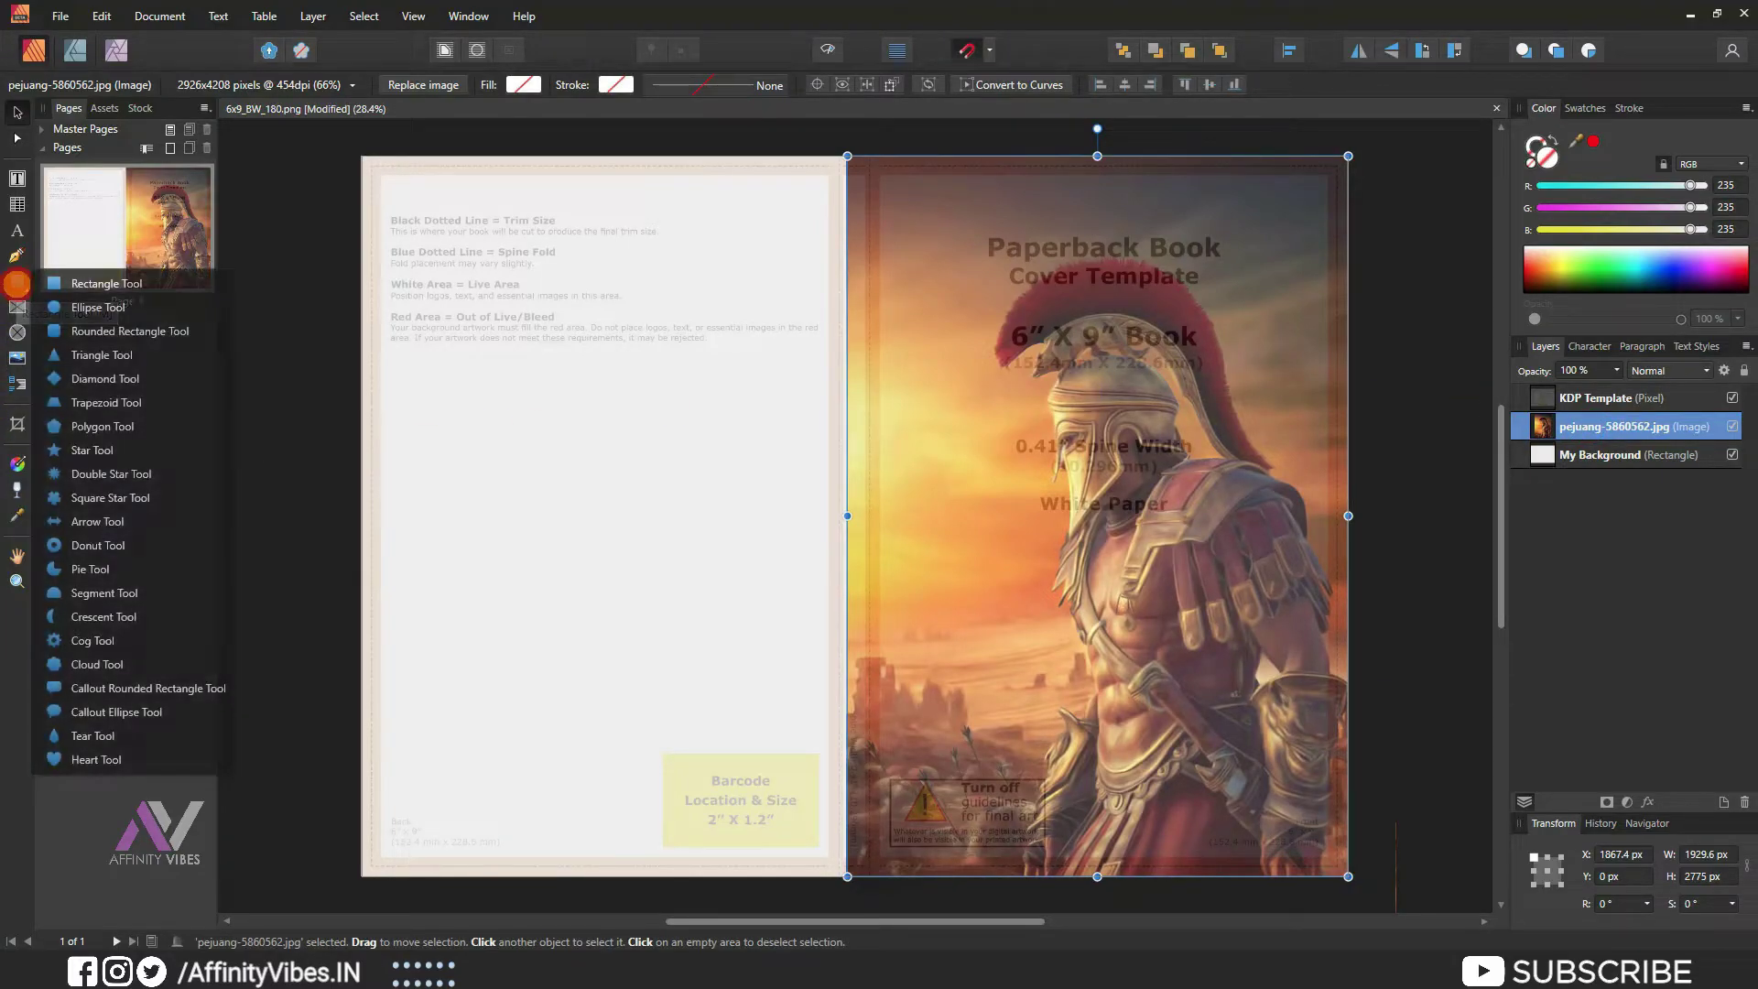
# Step: Draw a 1986.7 x 2775 px rectangle from the page's top-left corner to the spine's right edge
pyautogui.click(86, 282)
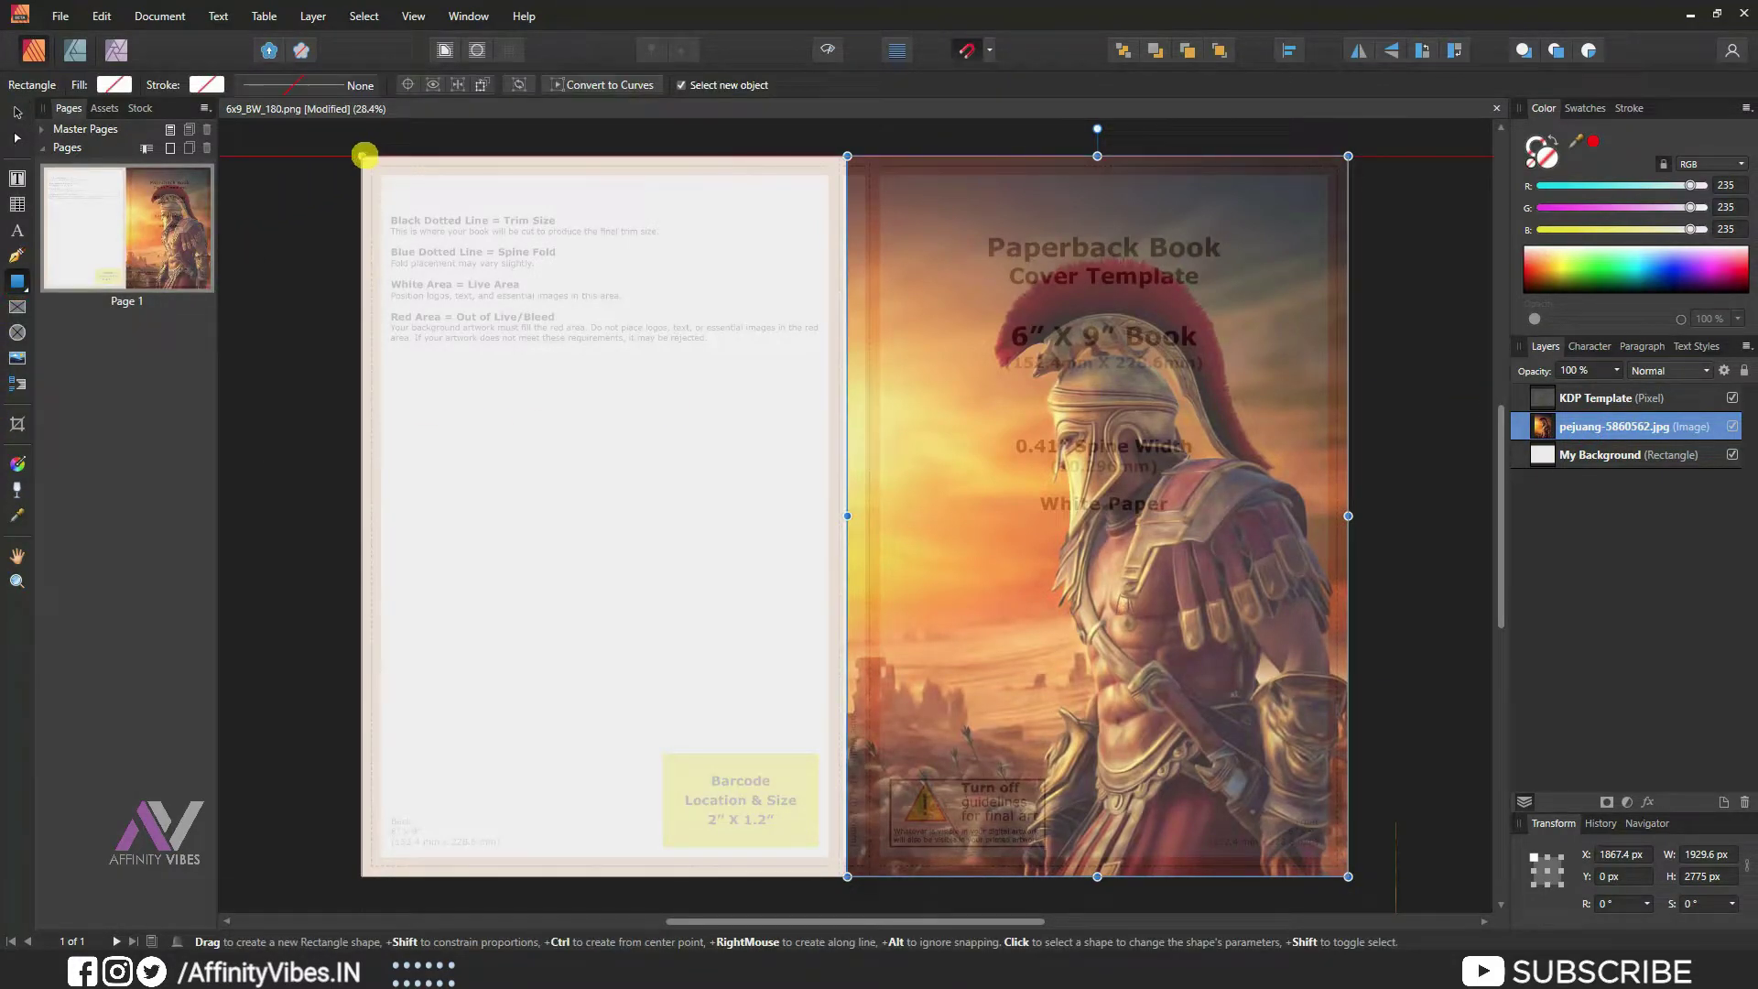
pyautogui.moveTo(362, 155); pyautogui.dragTo(878, 858)
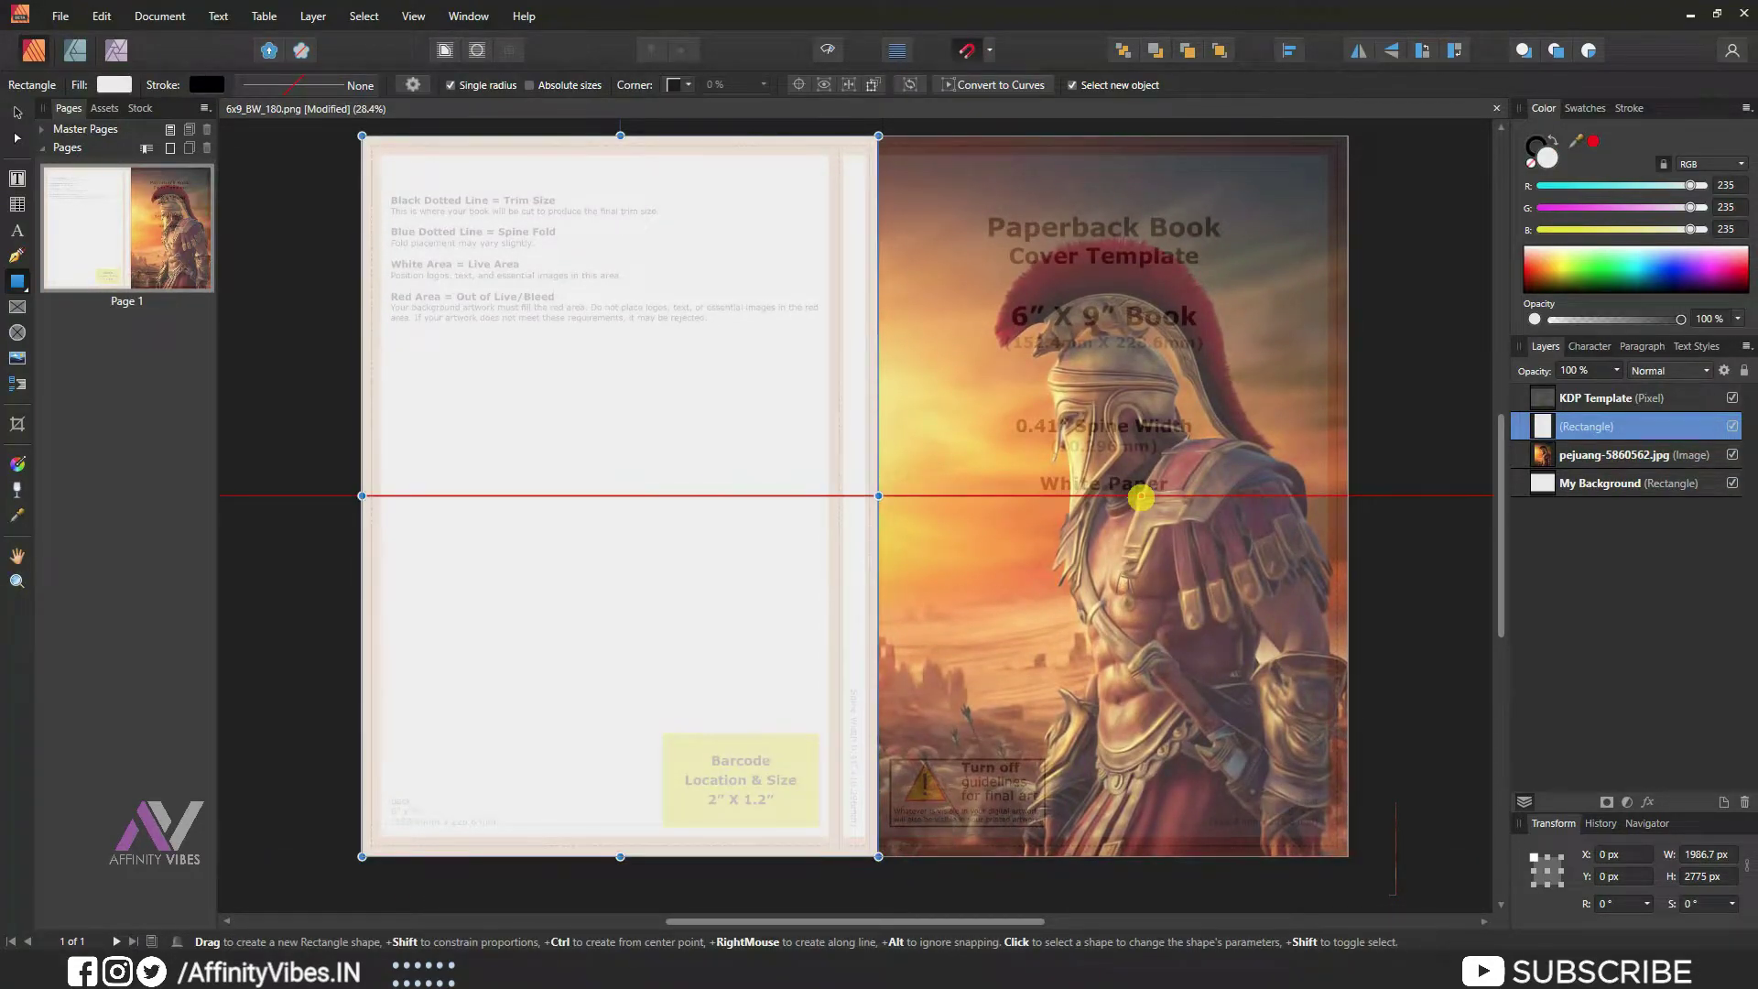
pyautogui.hotkey('ctrl', '+')
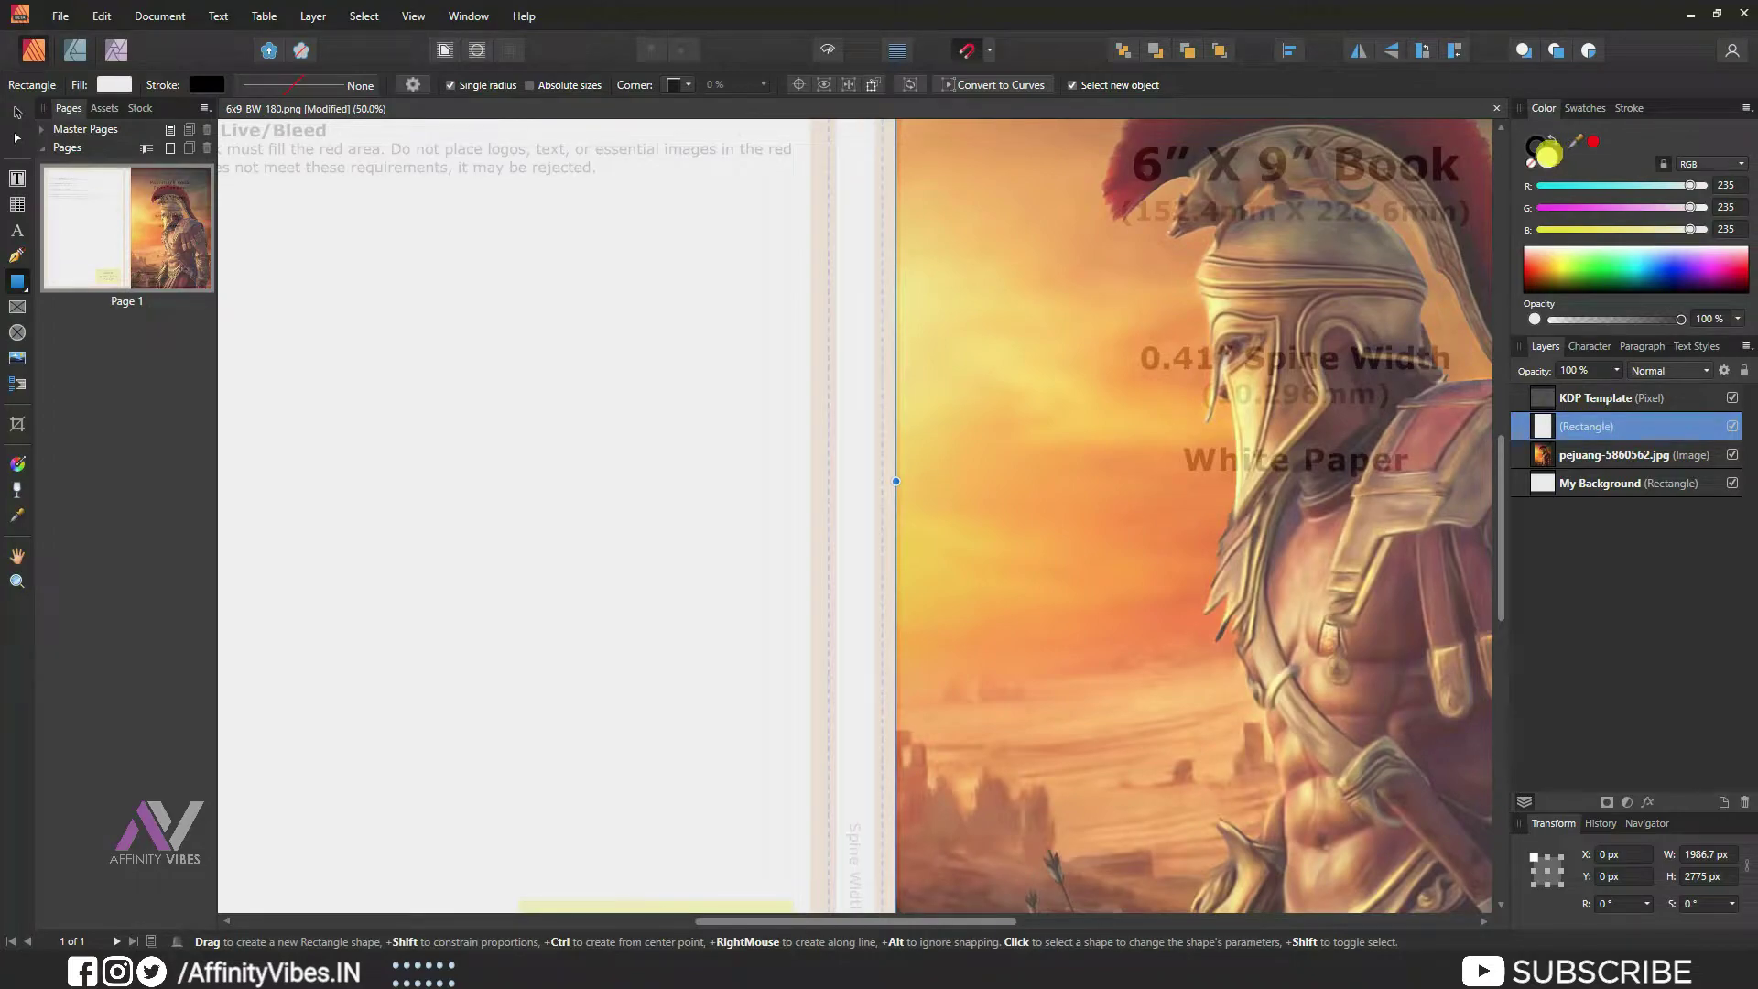
# Step: Fill the back-panel rectangle with a brown sampled from the warrior image
pyautogui.doubleClick(1548, 155)
pyautogui.moveTo(1223, 188); pyautogui.dragTo(645, 245)
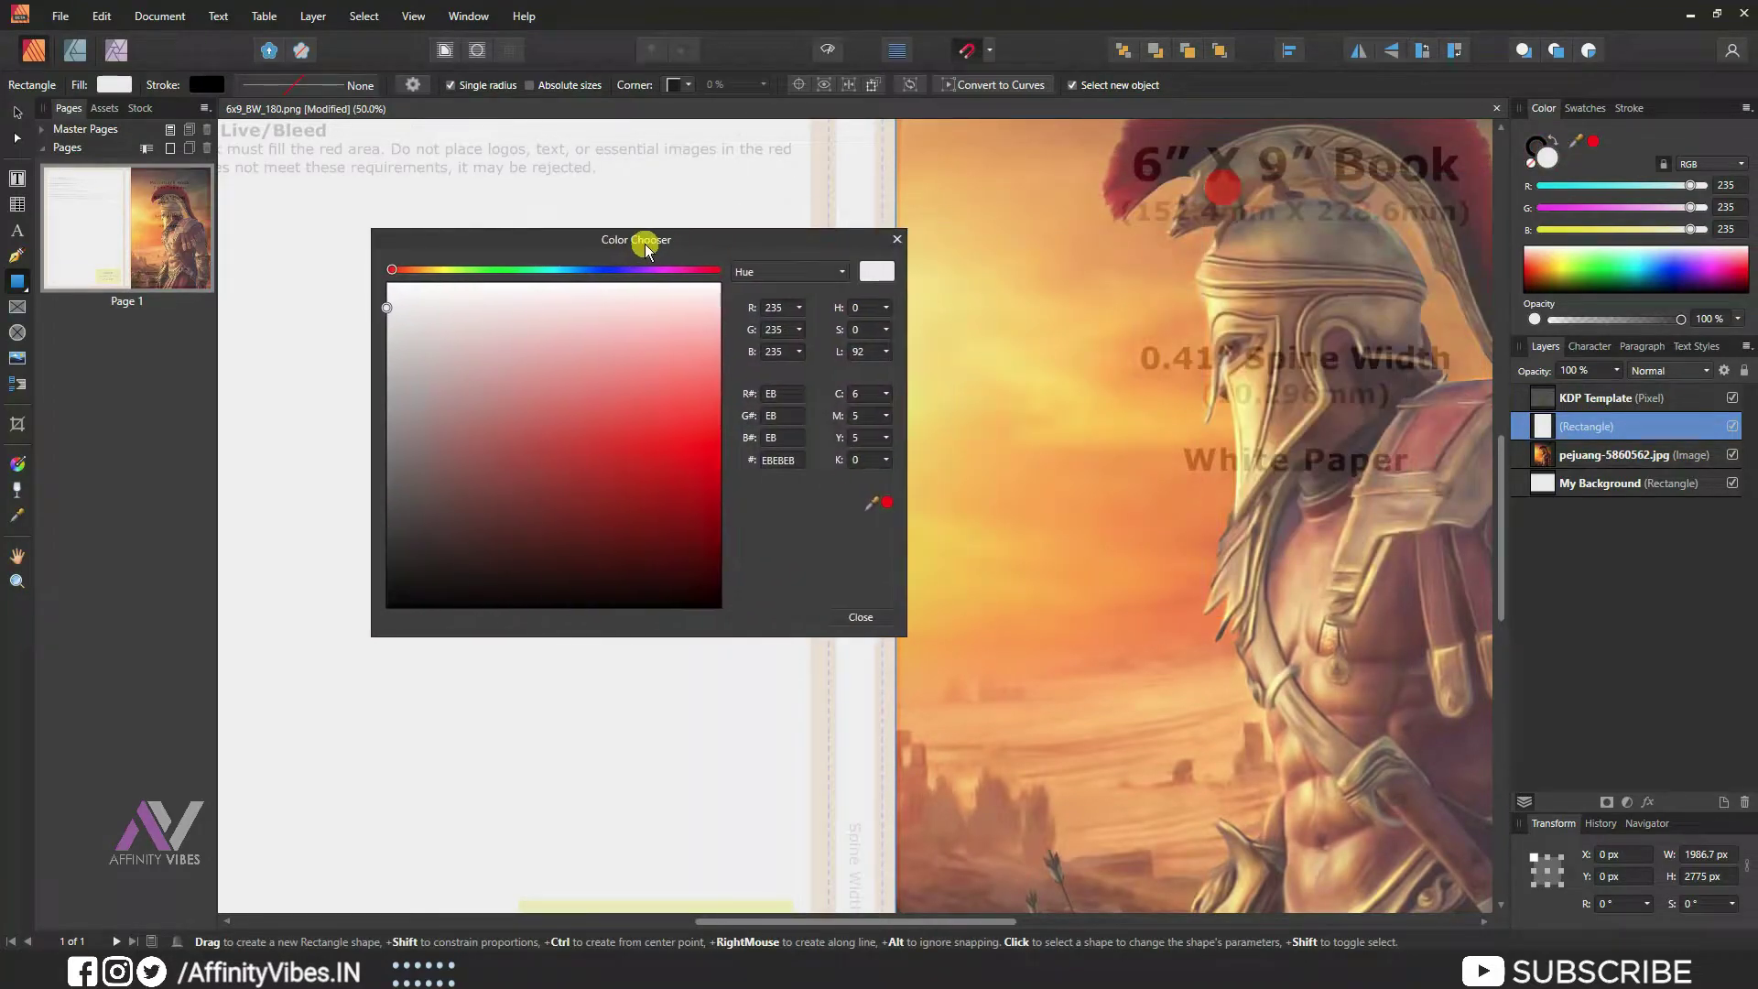
pyautogui.moveTo(870, 502); pyautogui.dragTo(999, 733)
pyautogui.click(887, 501)
pyautogui.click(898, 239)
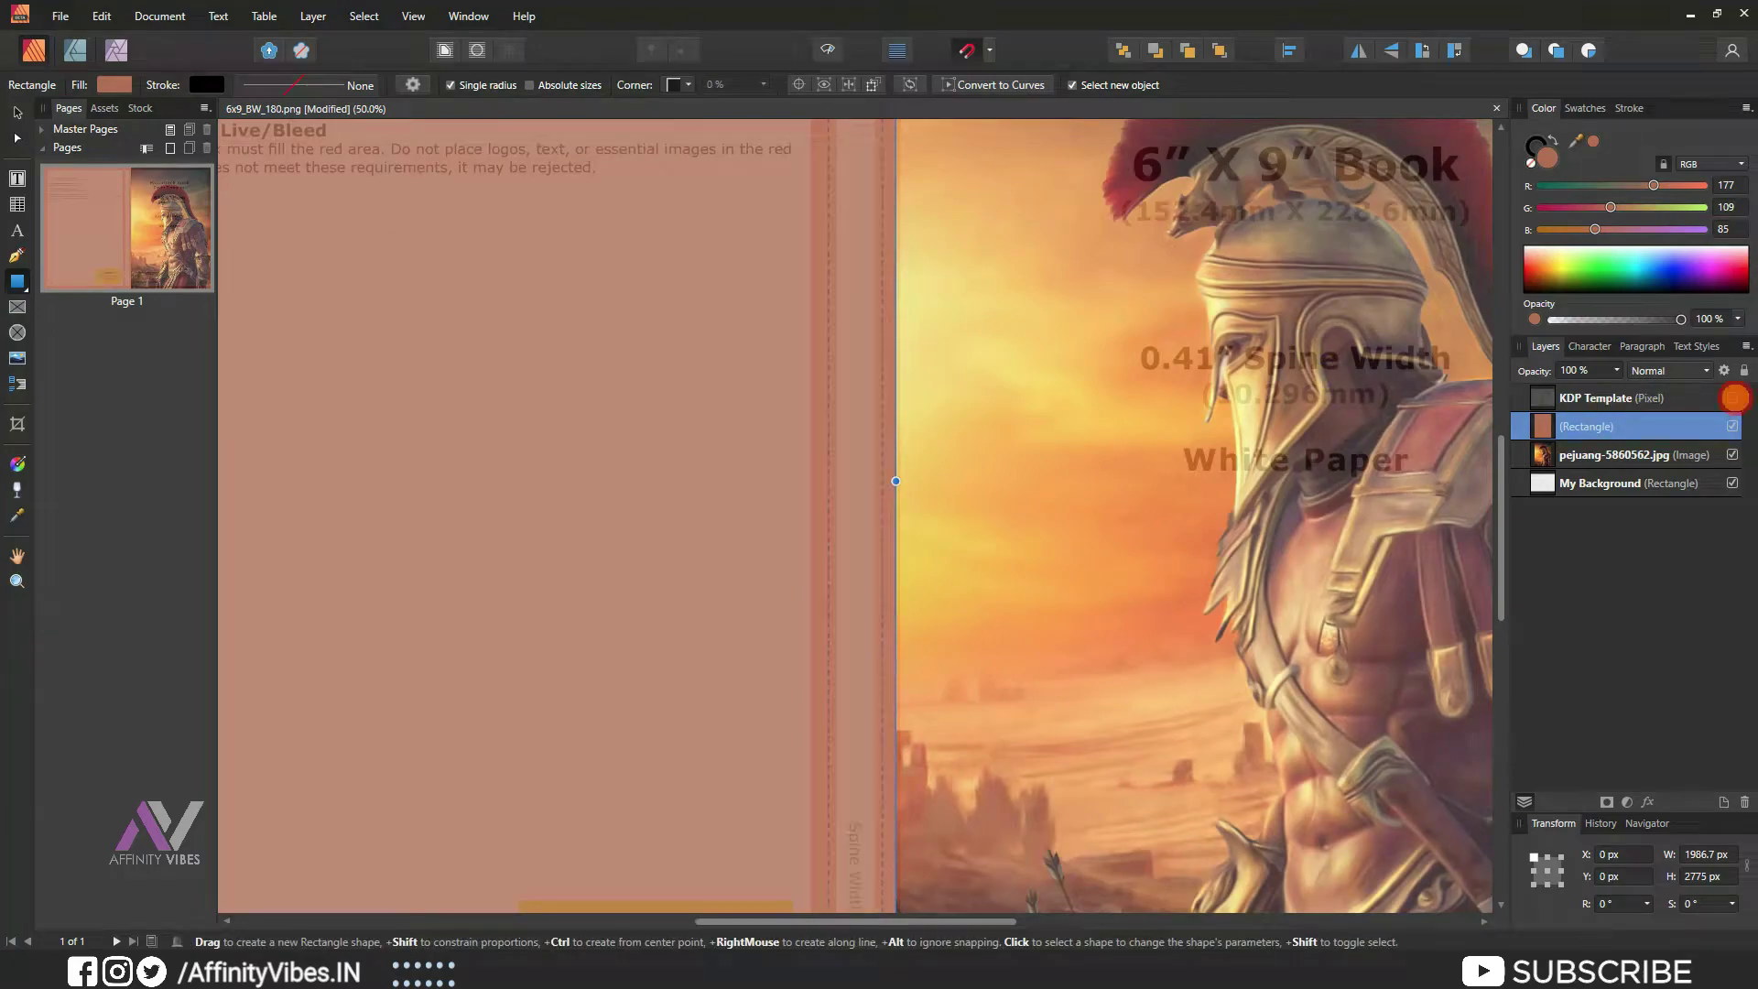
pyautogui.click(1732, 397)
pyautogui.hotkey('ctrl', '0')
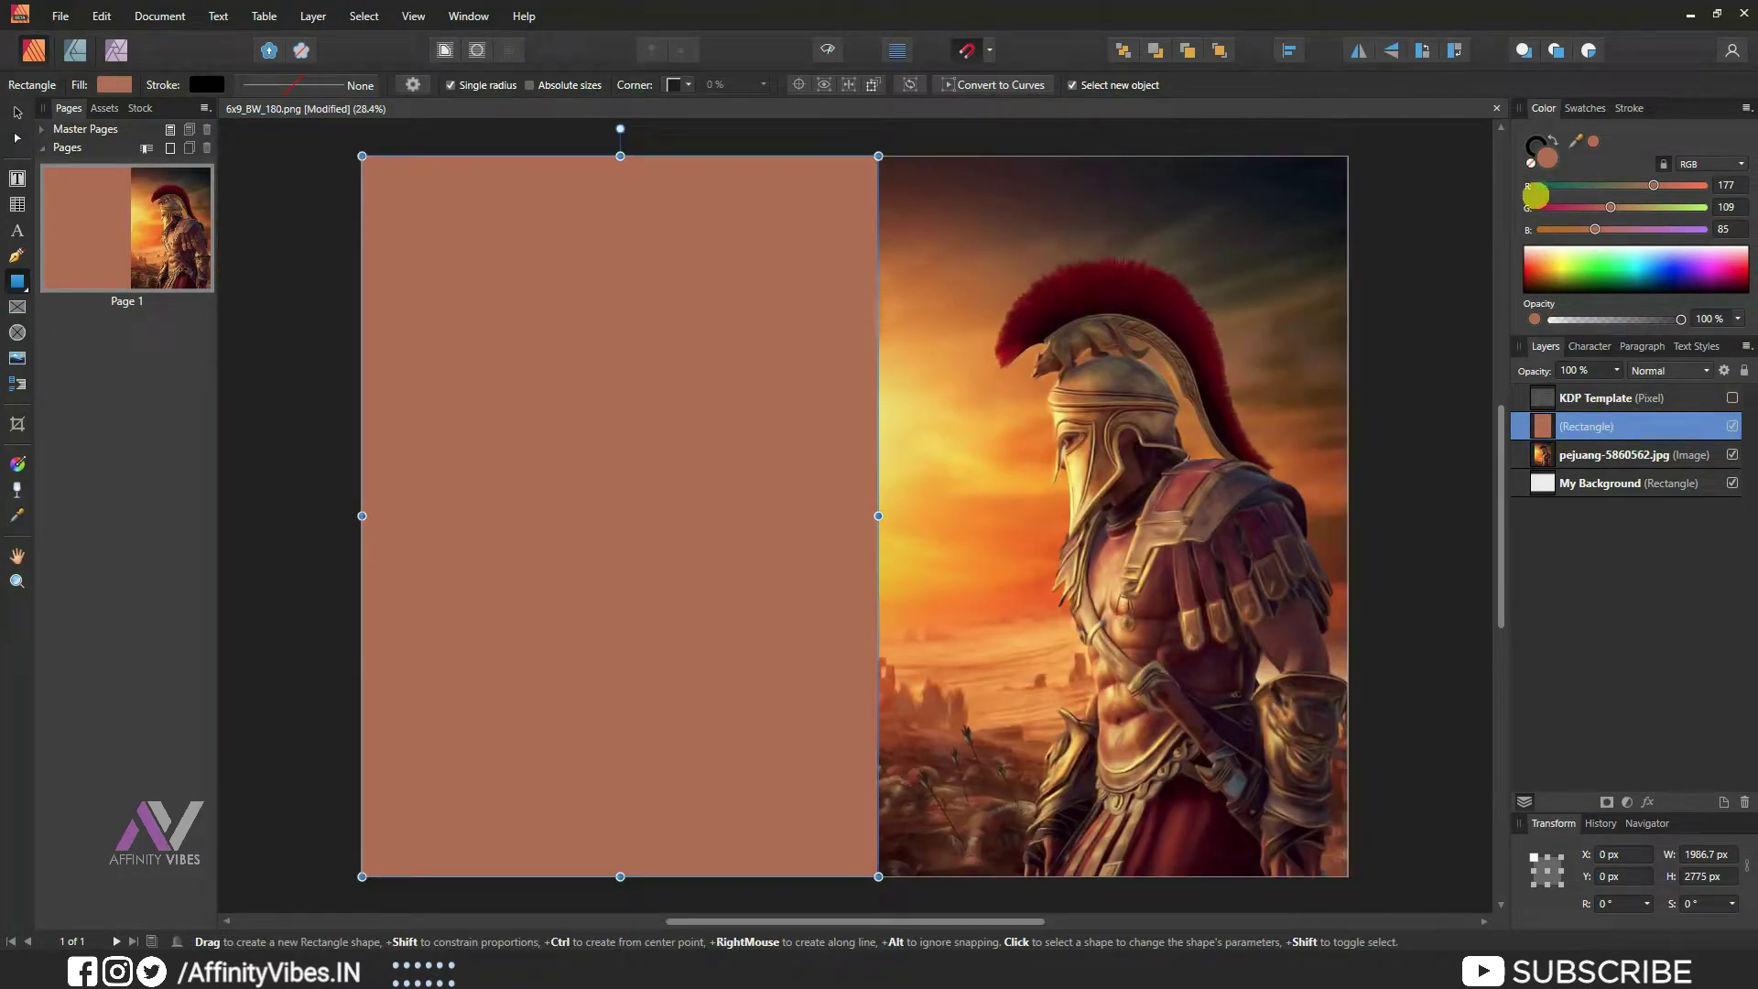
# Step: Darken the fill to deep brown (RGB 107, 56, 37) and show the KDP Template overlay
pyautogui.doubleClick(1547, 155)
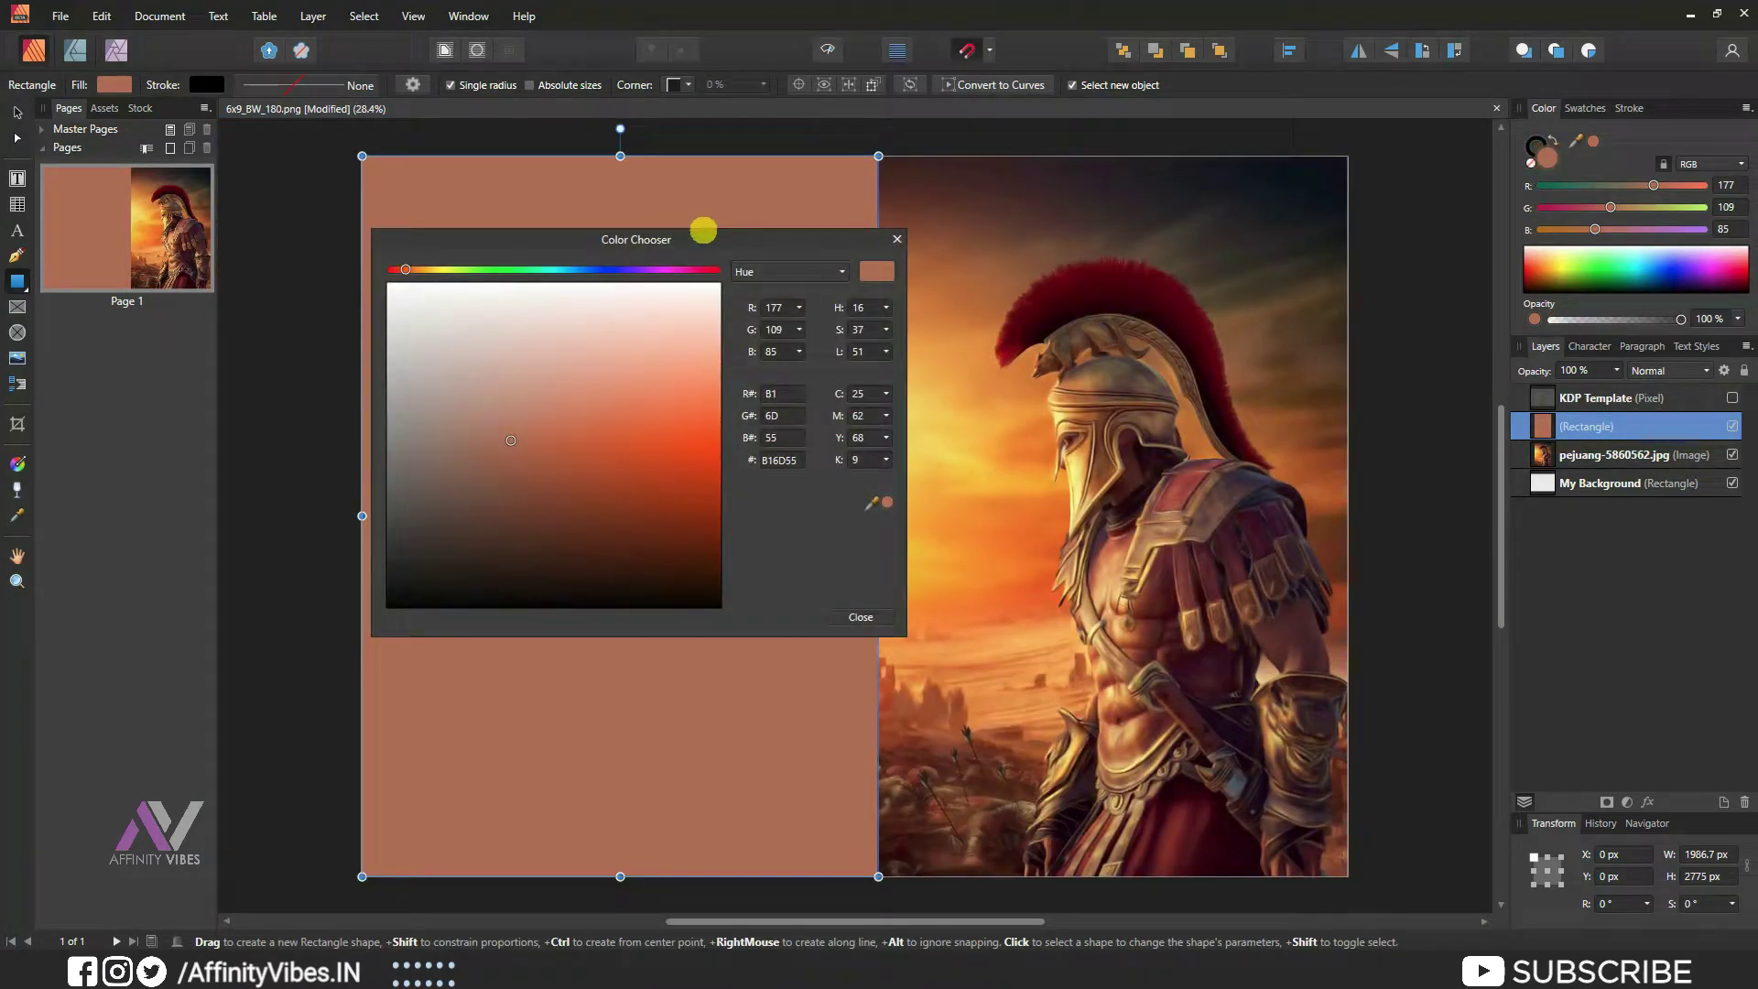
pyautogui.moveTo(702, 229); pyautogui.dragTo(1400, 216)
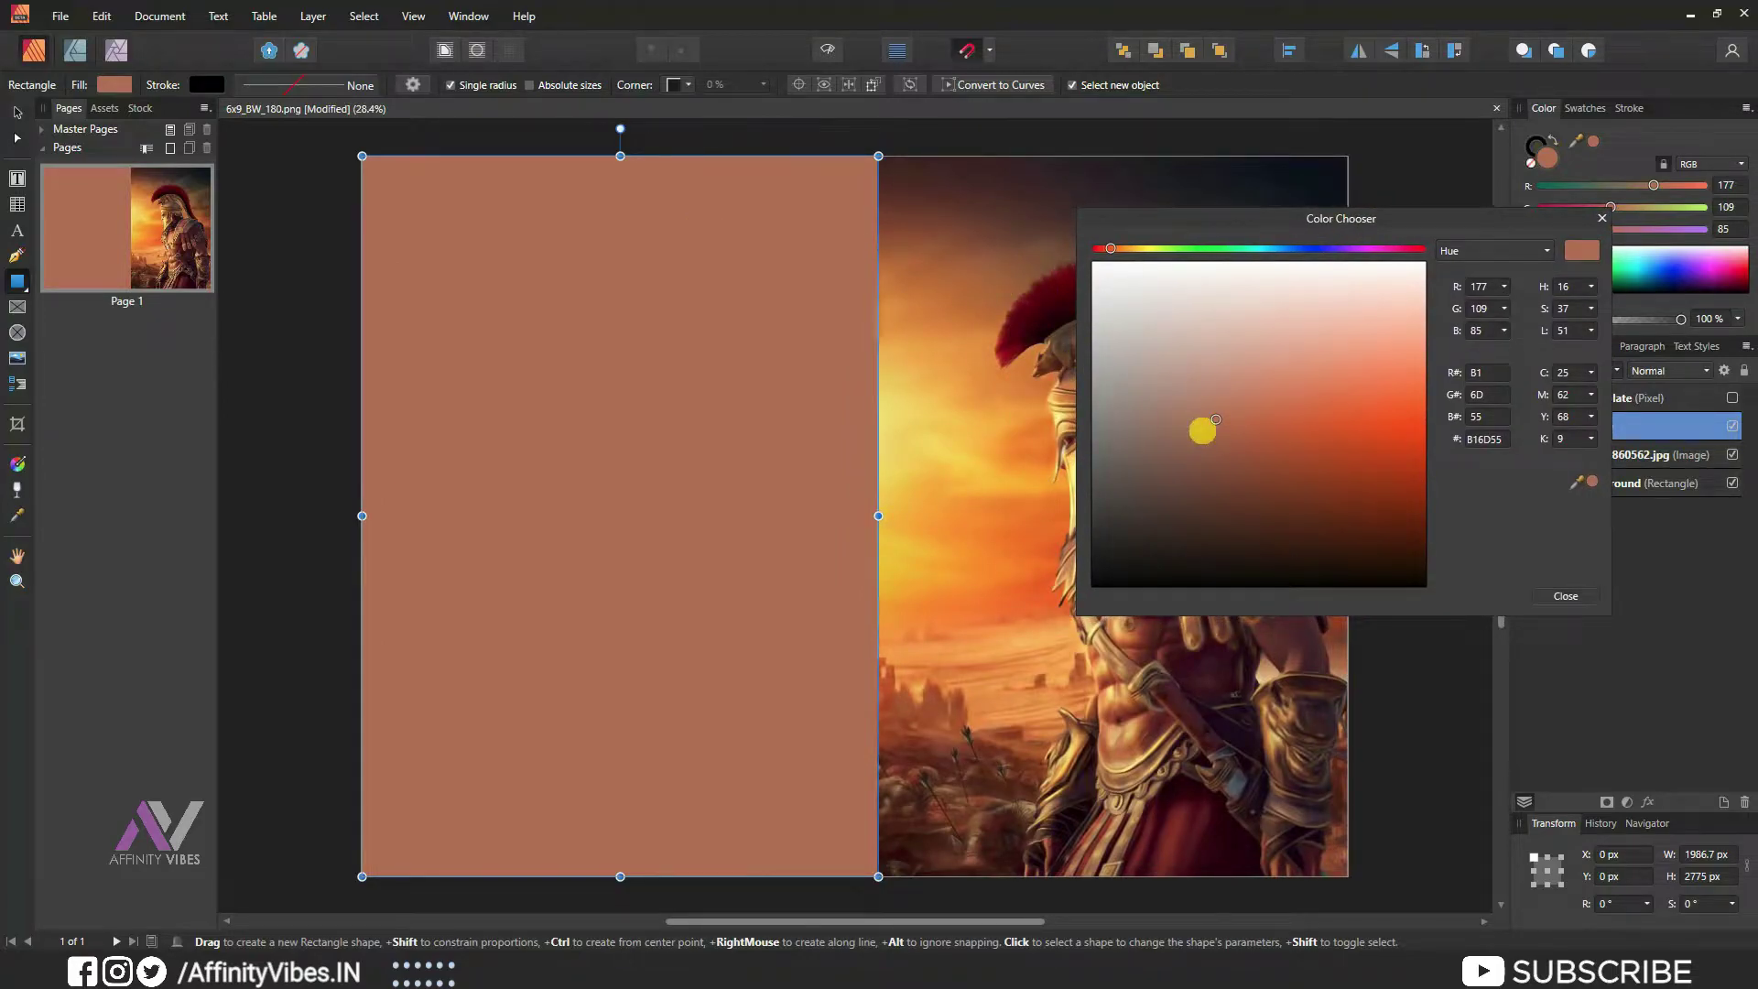
pyautogui.moveTo(1200, 428); pyautogui.dragTo(1244, 475)
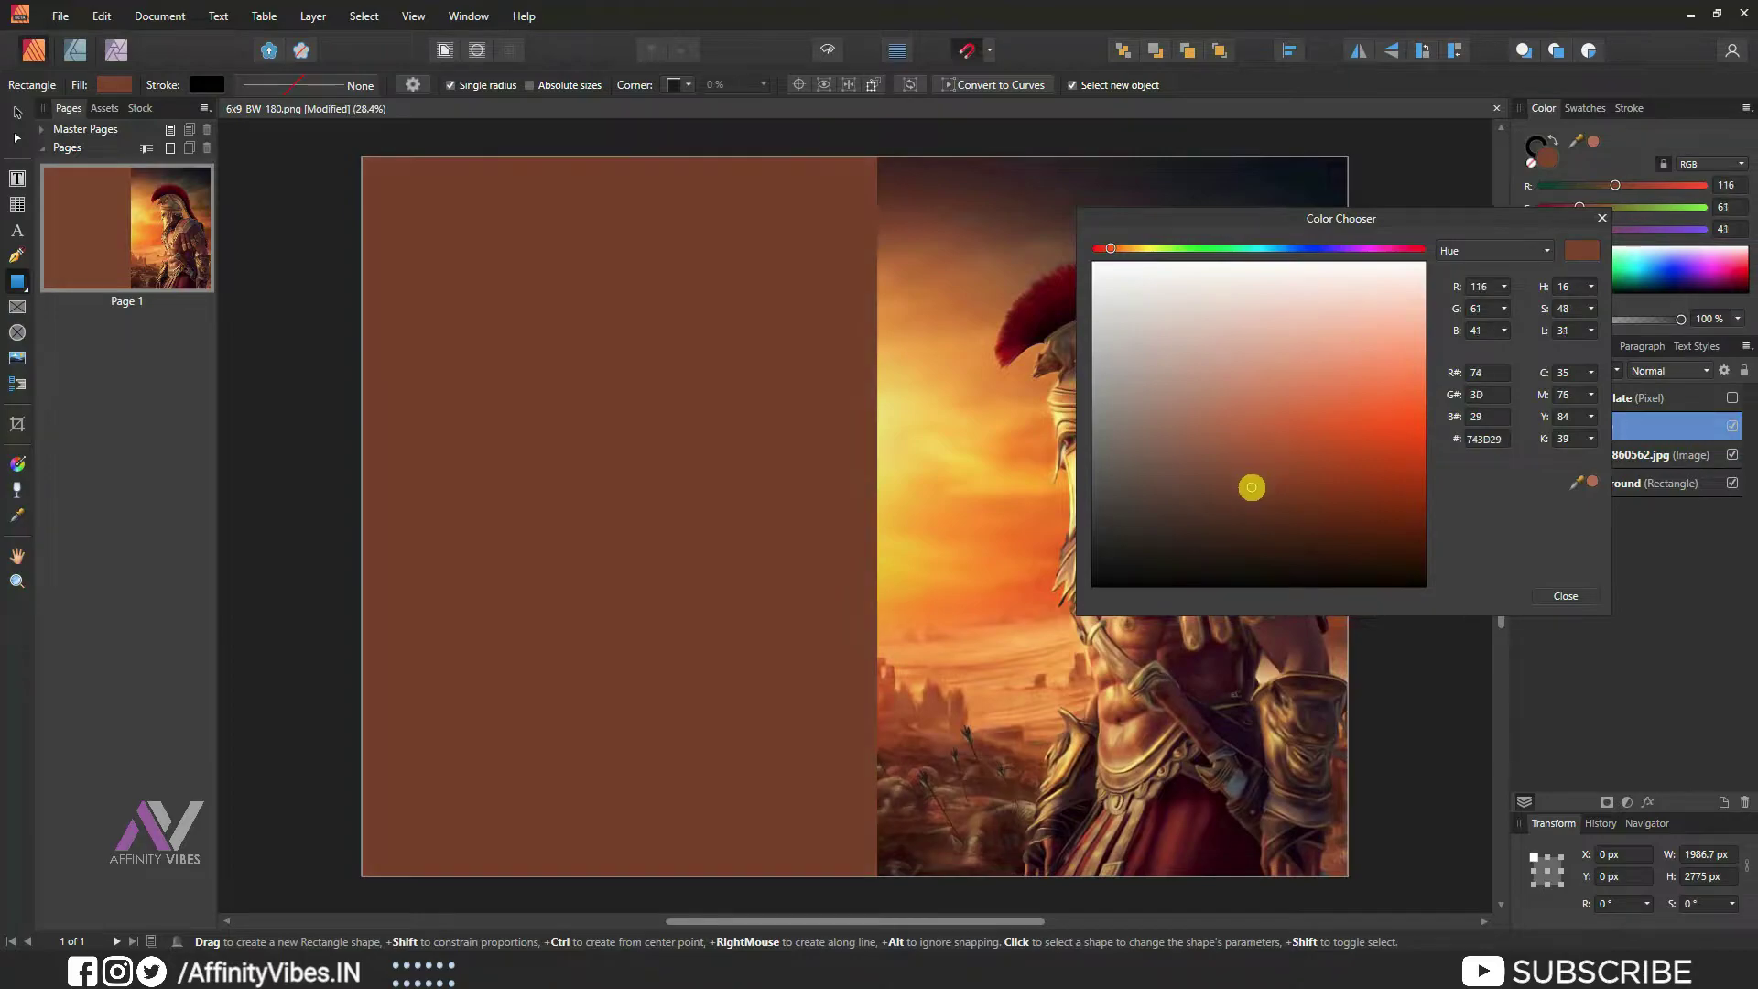
pyautogui.moveTo(1253, 495); pyautogui.dragTo(1253, 494)
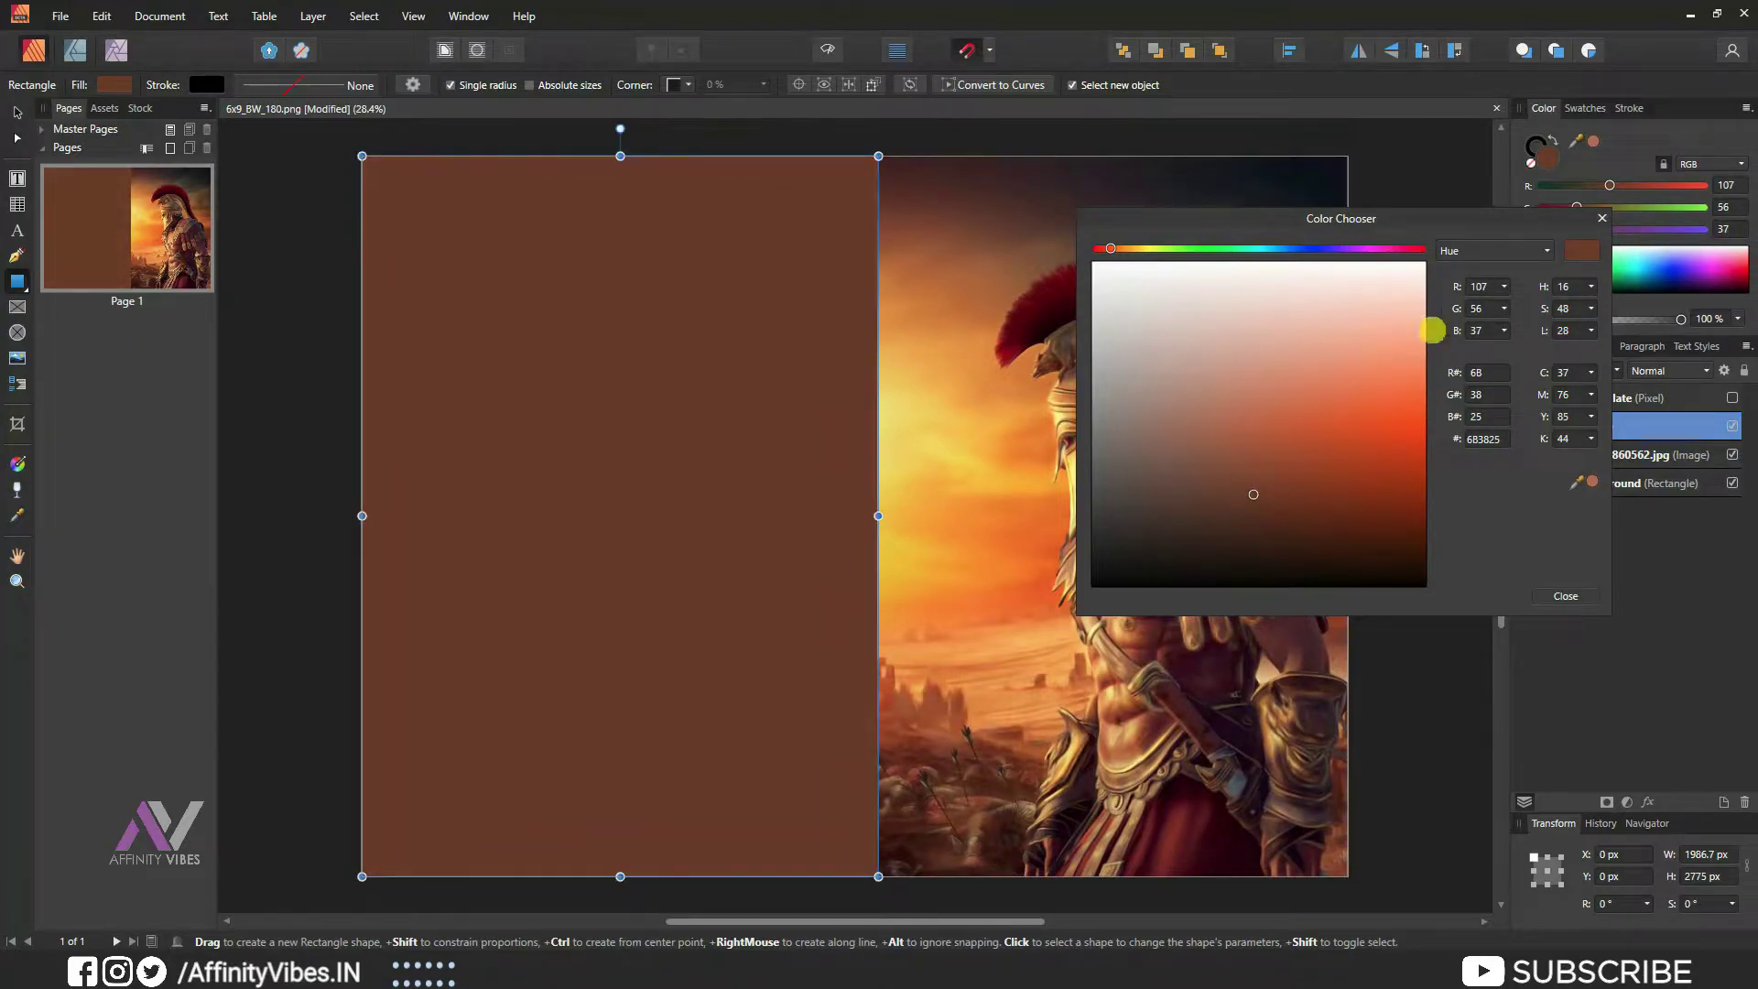
pyautogui.click(1605, 215)
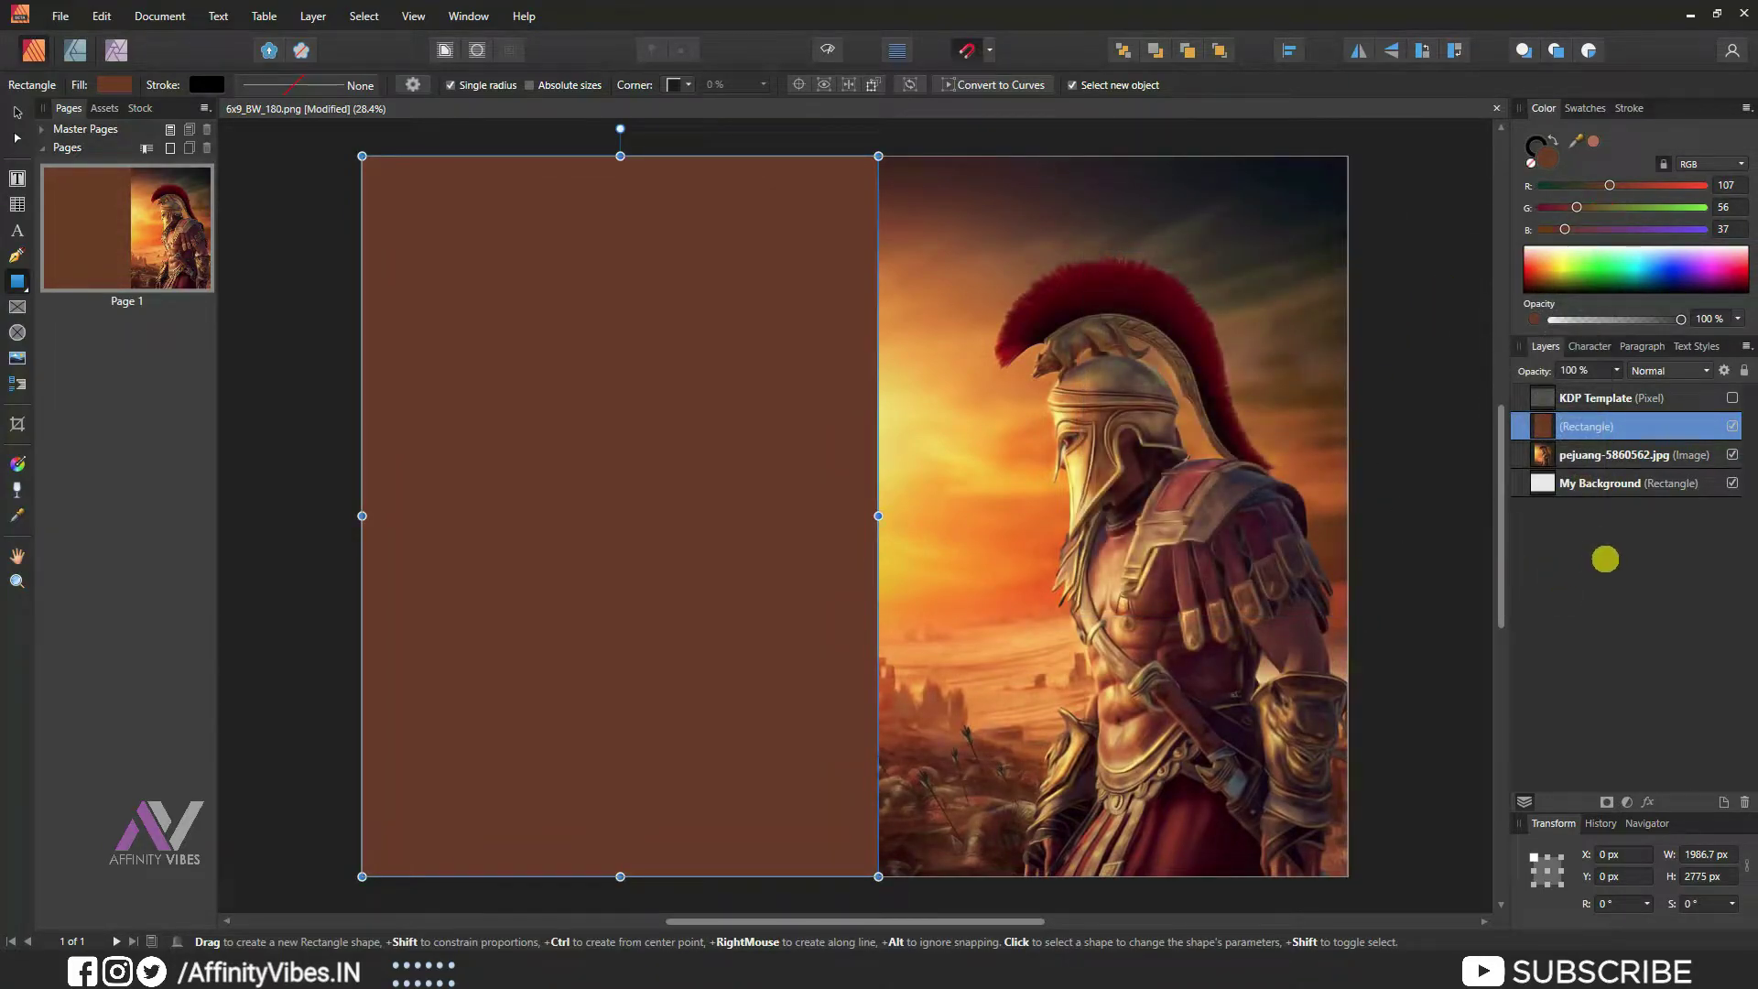
pyautogui.click(1659, 398)
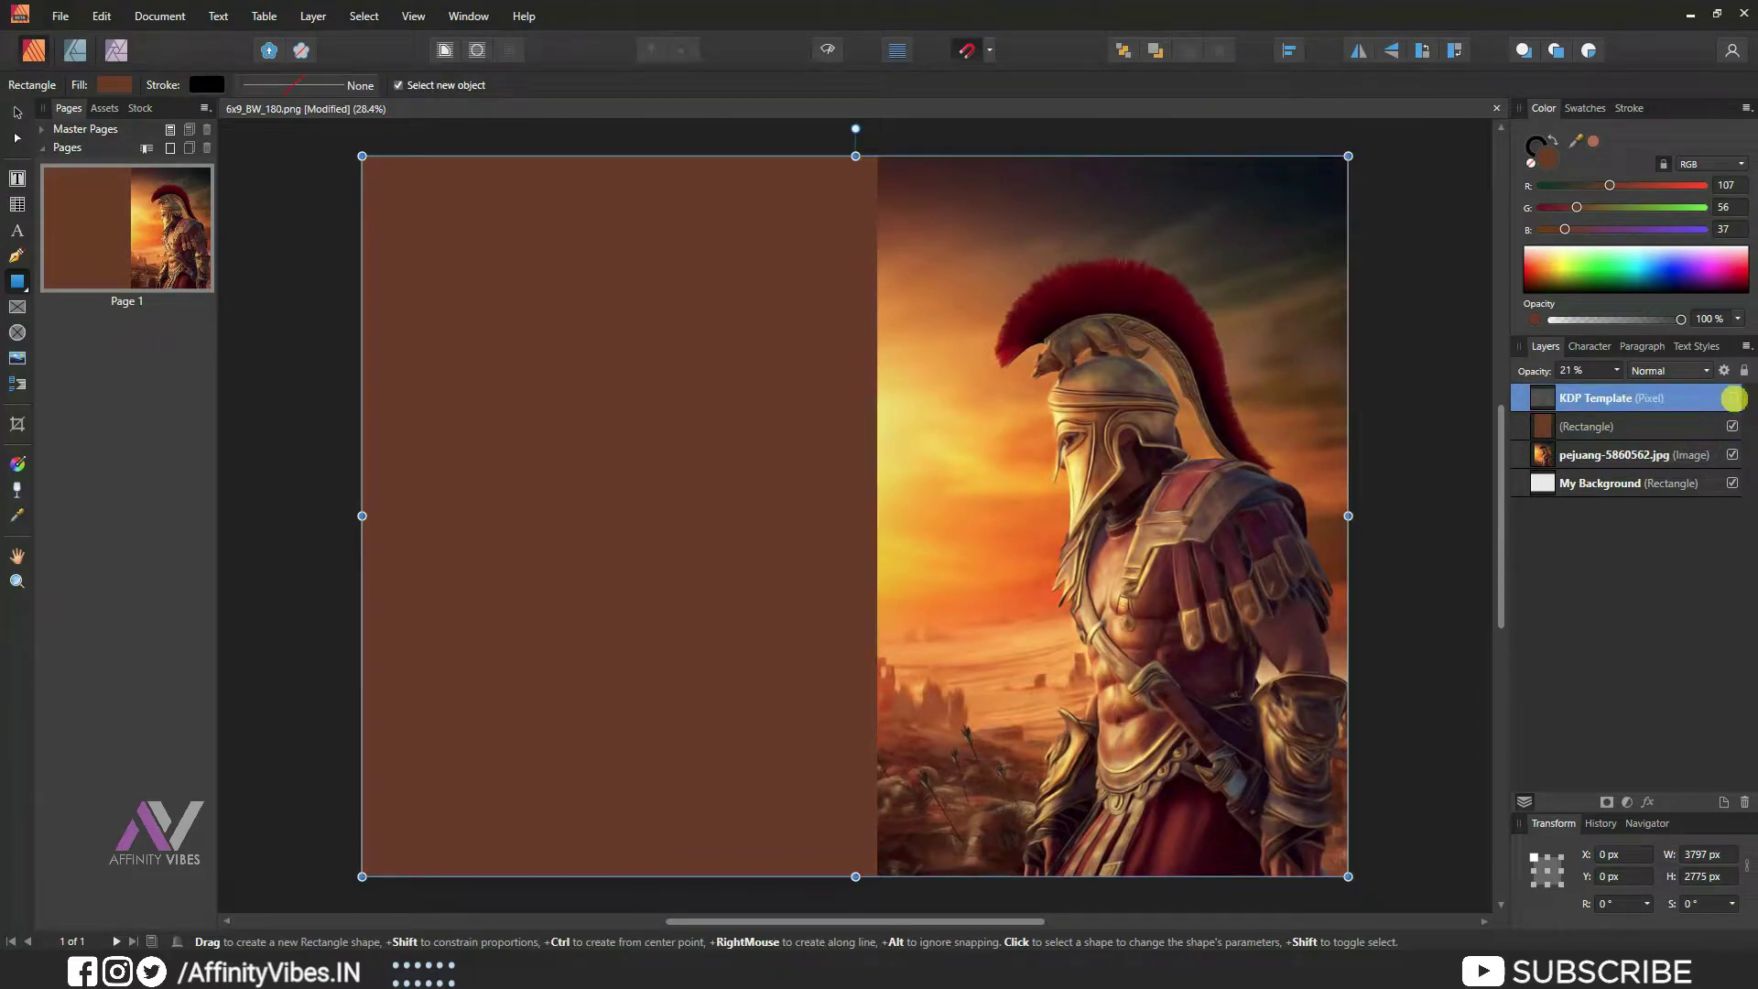
pyautogui.click(1732, 397)
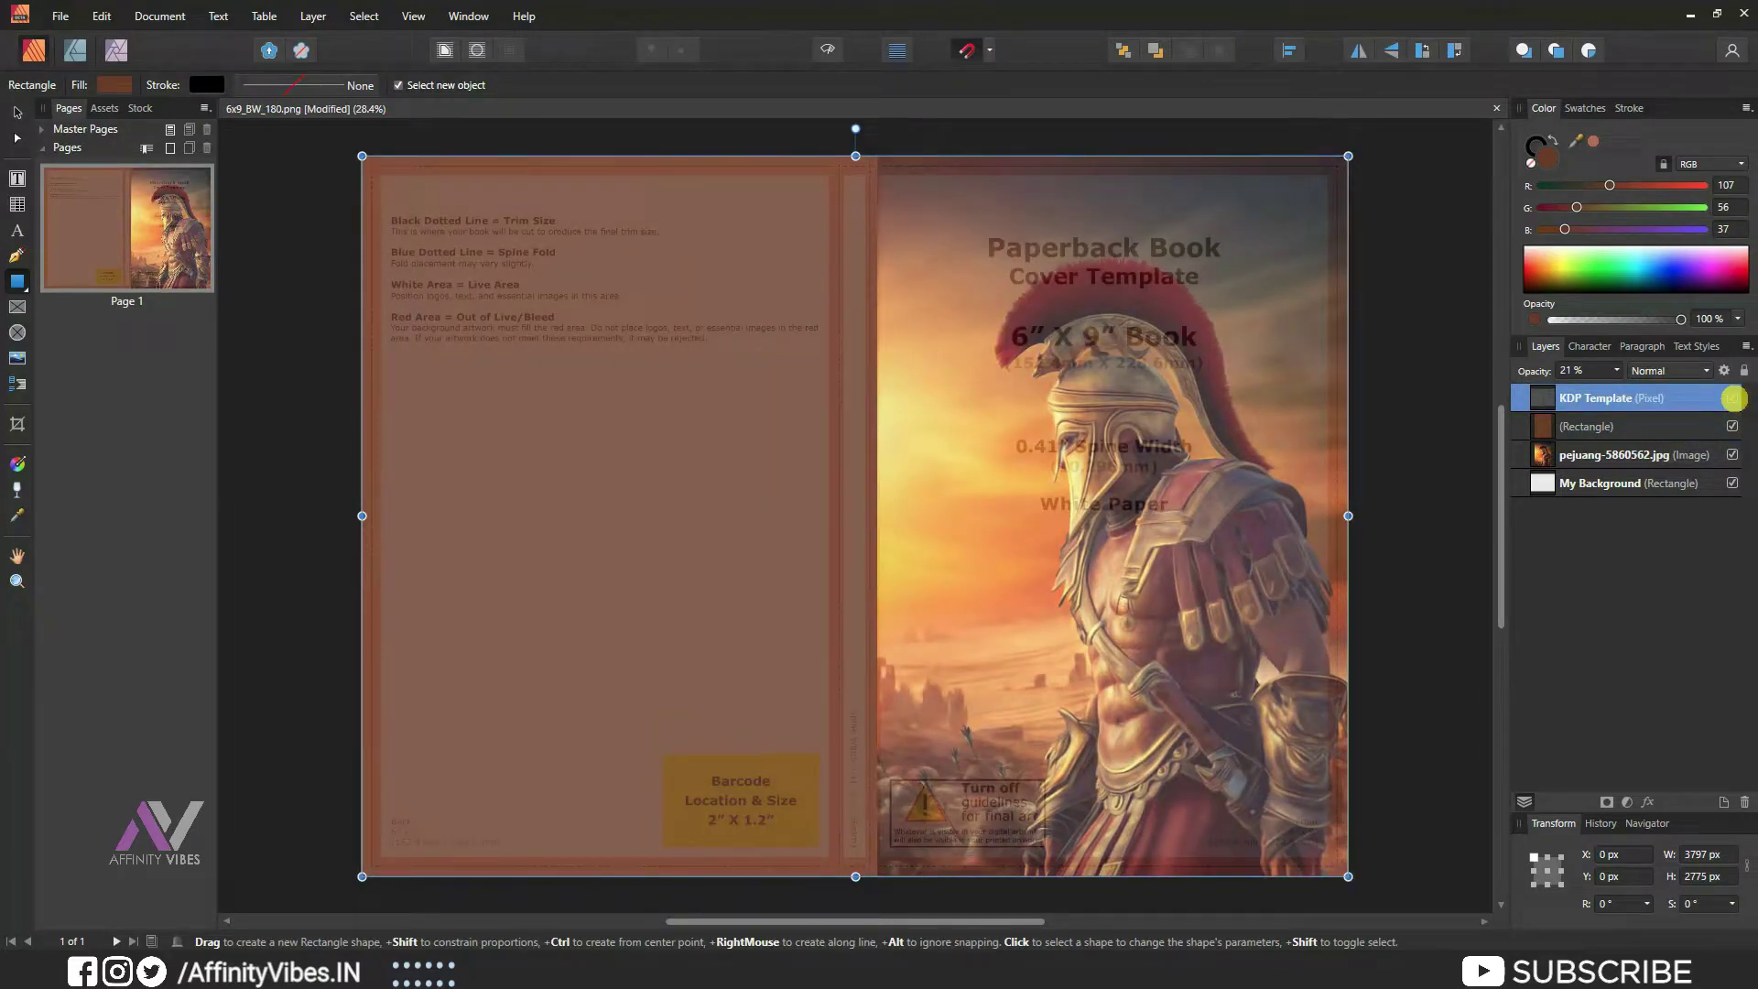
pyautogui.click(1734, 398)
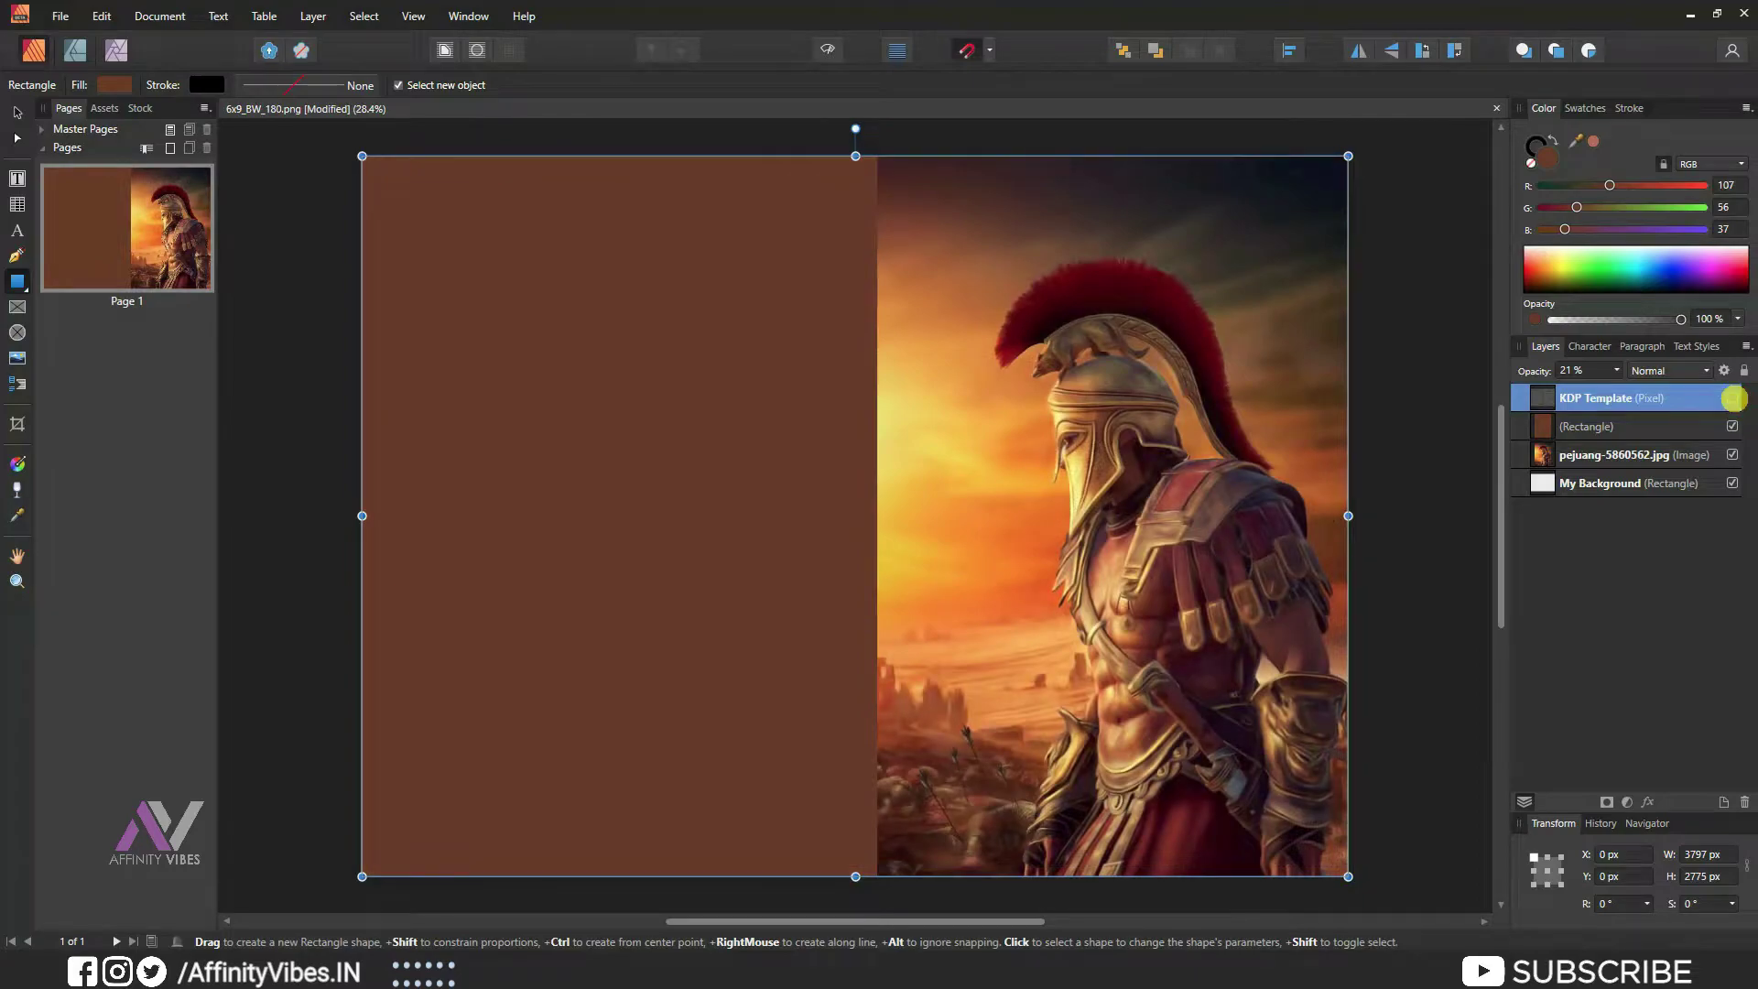
pyautogui.click(1733, 398)
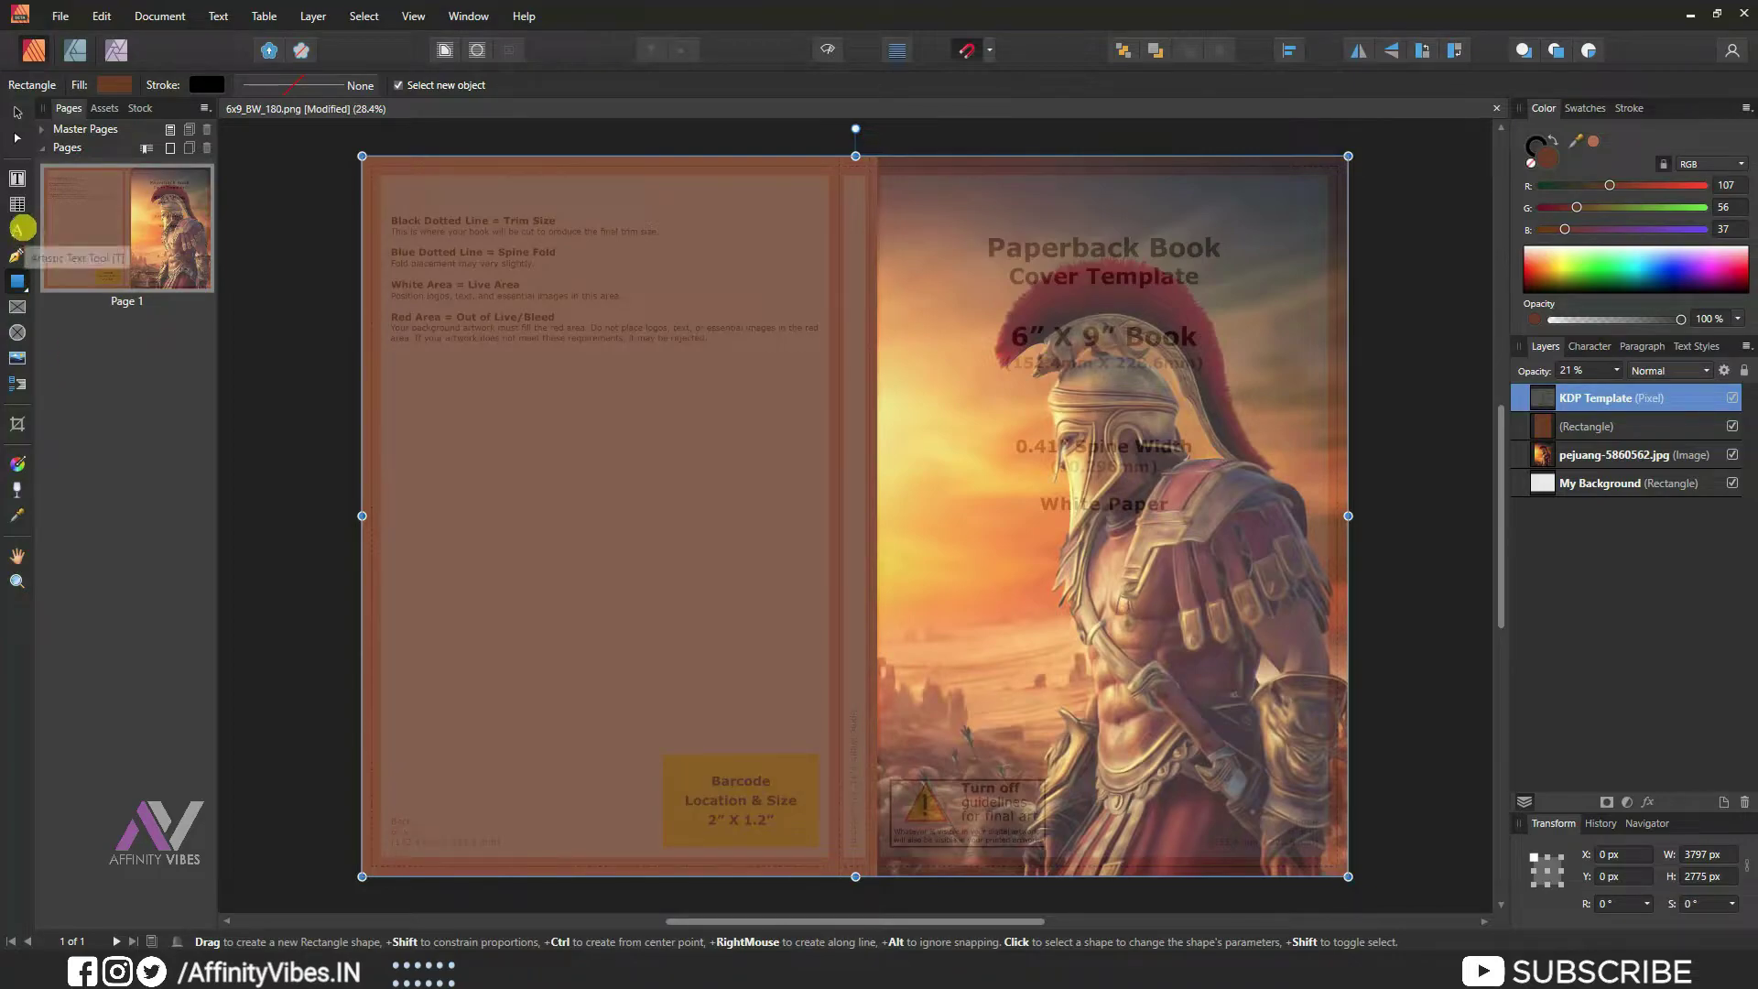
# Step: Set up the Artistic Text tool with the Eastwood font and white fill
pyautogui.click(18, 228)
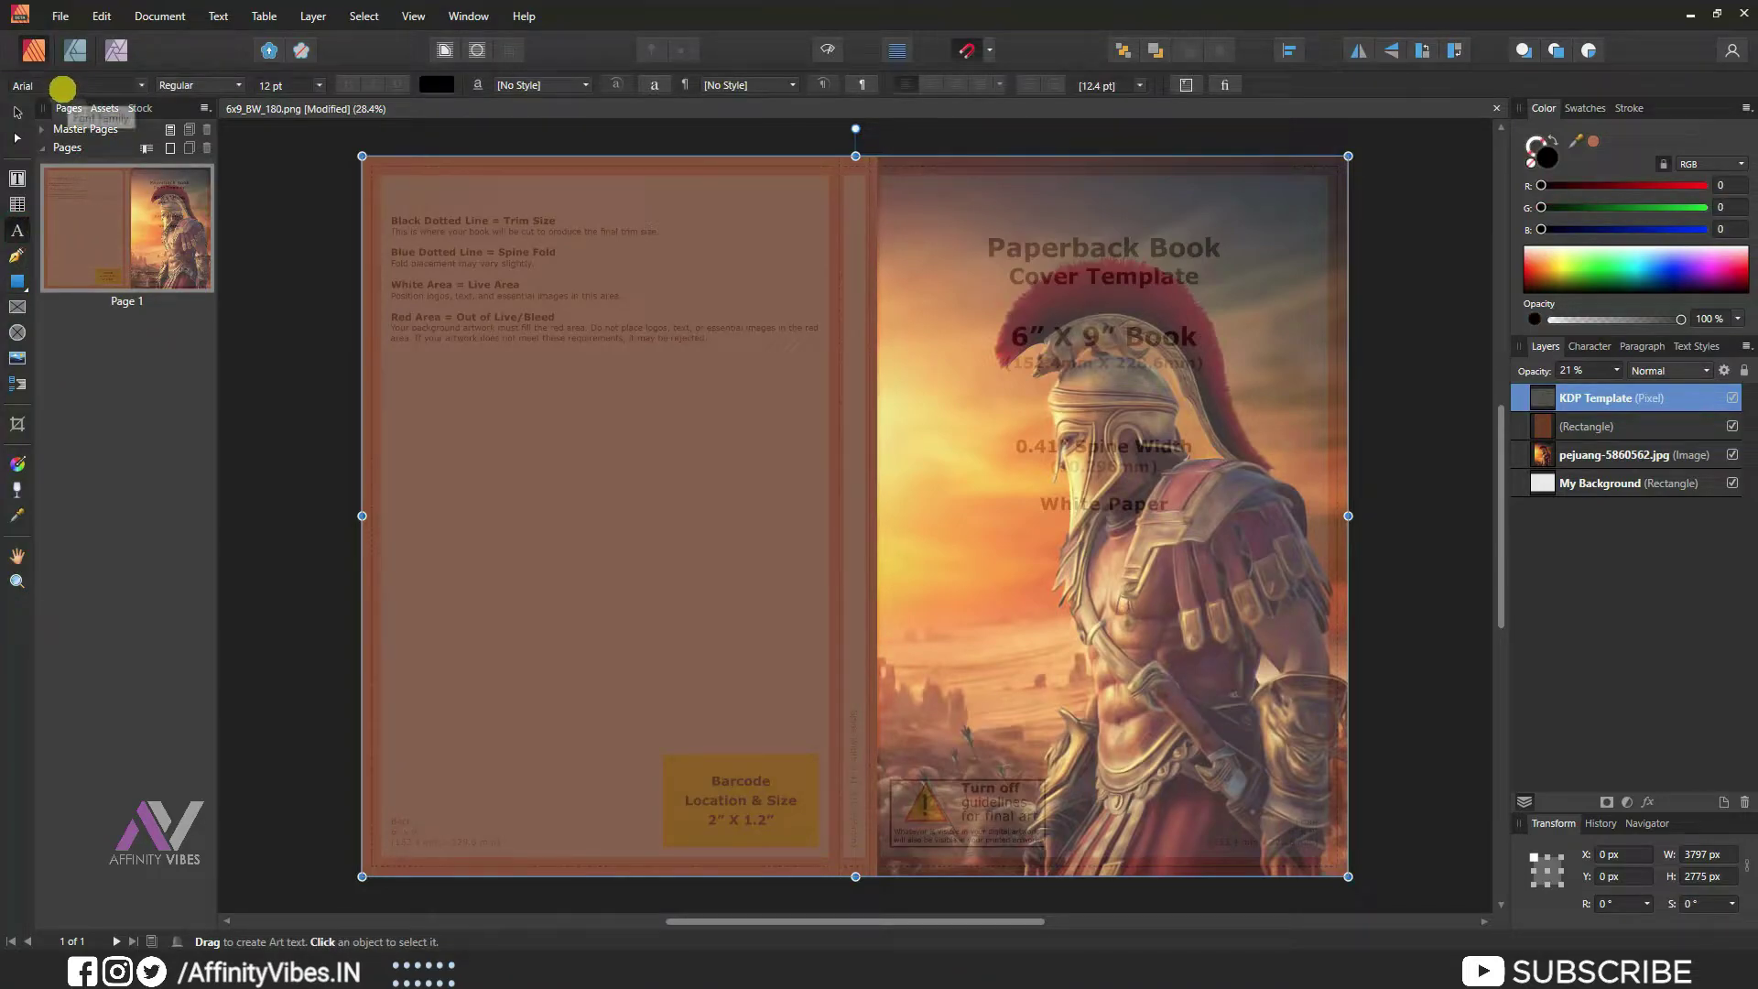
pyautogui.click(58, 83)
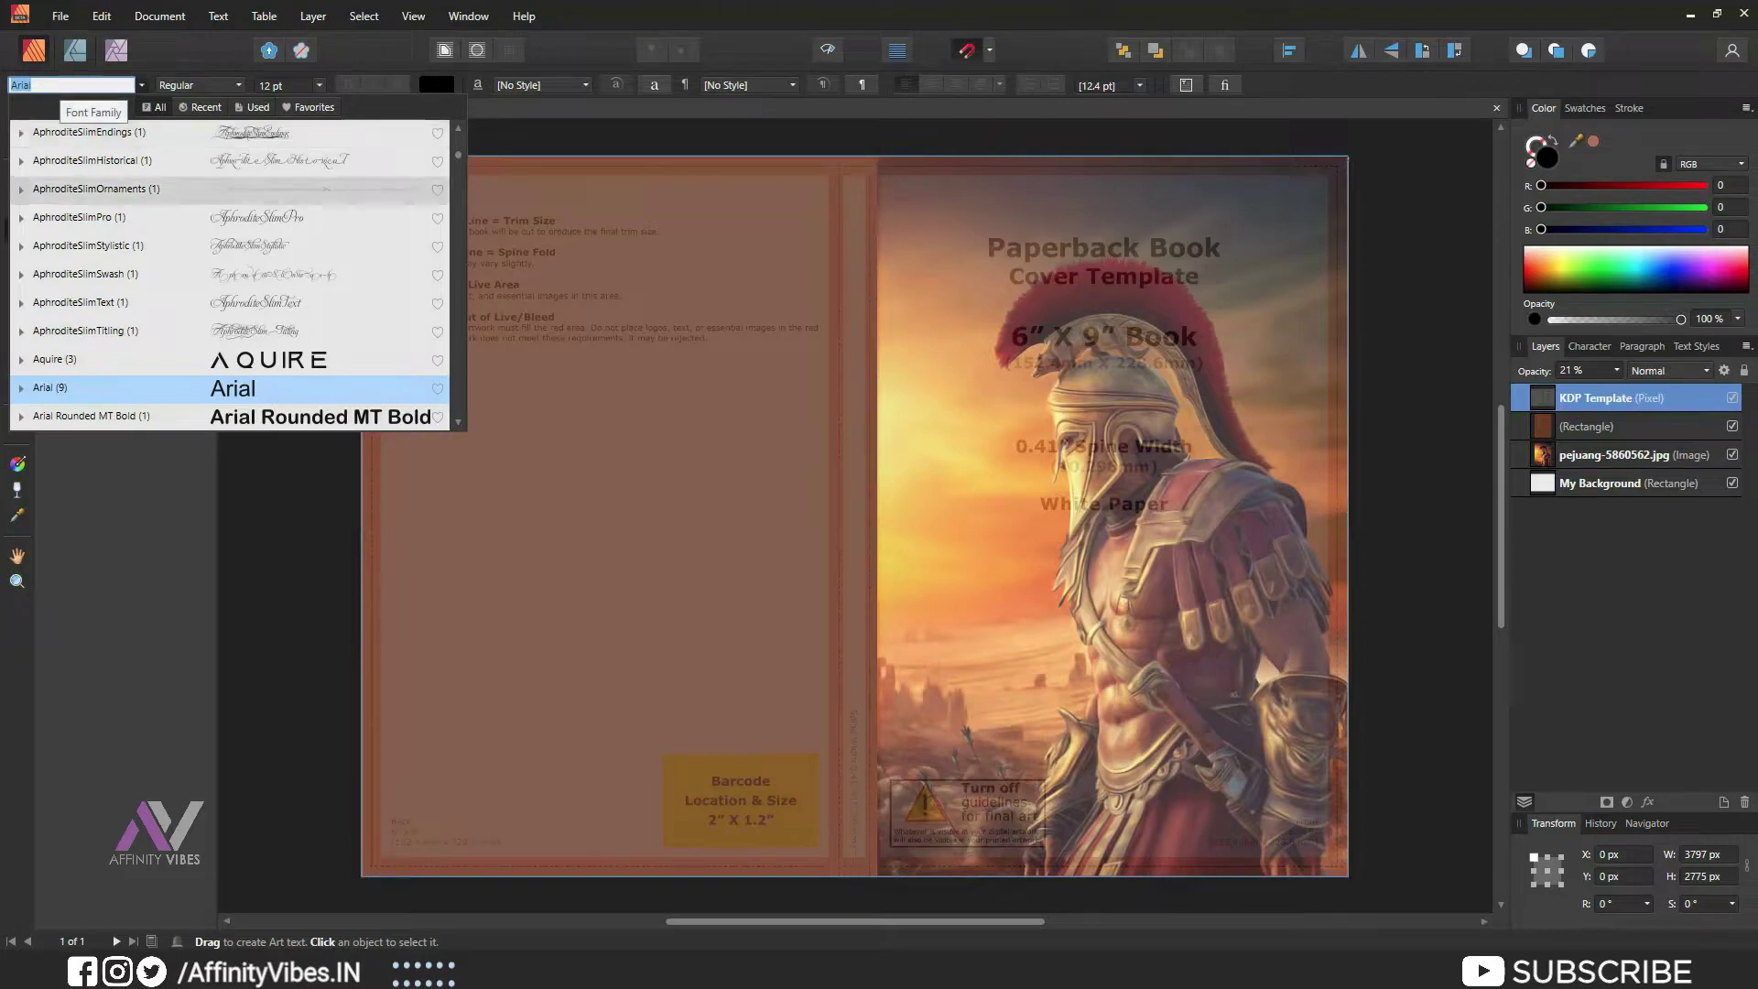
pyautogui.scroll(-4, 229, 188)
pyautogui.scroll(-5, 229, 189)
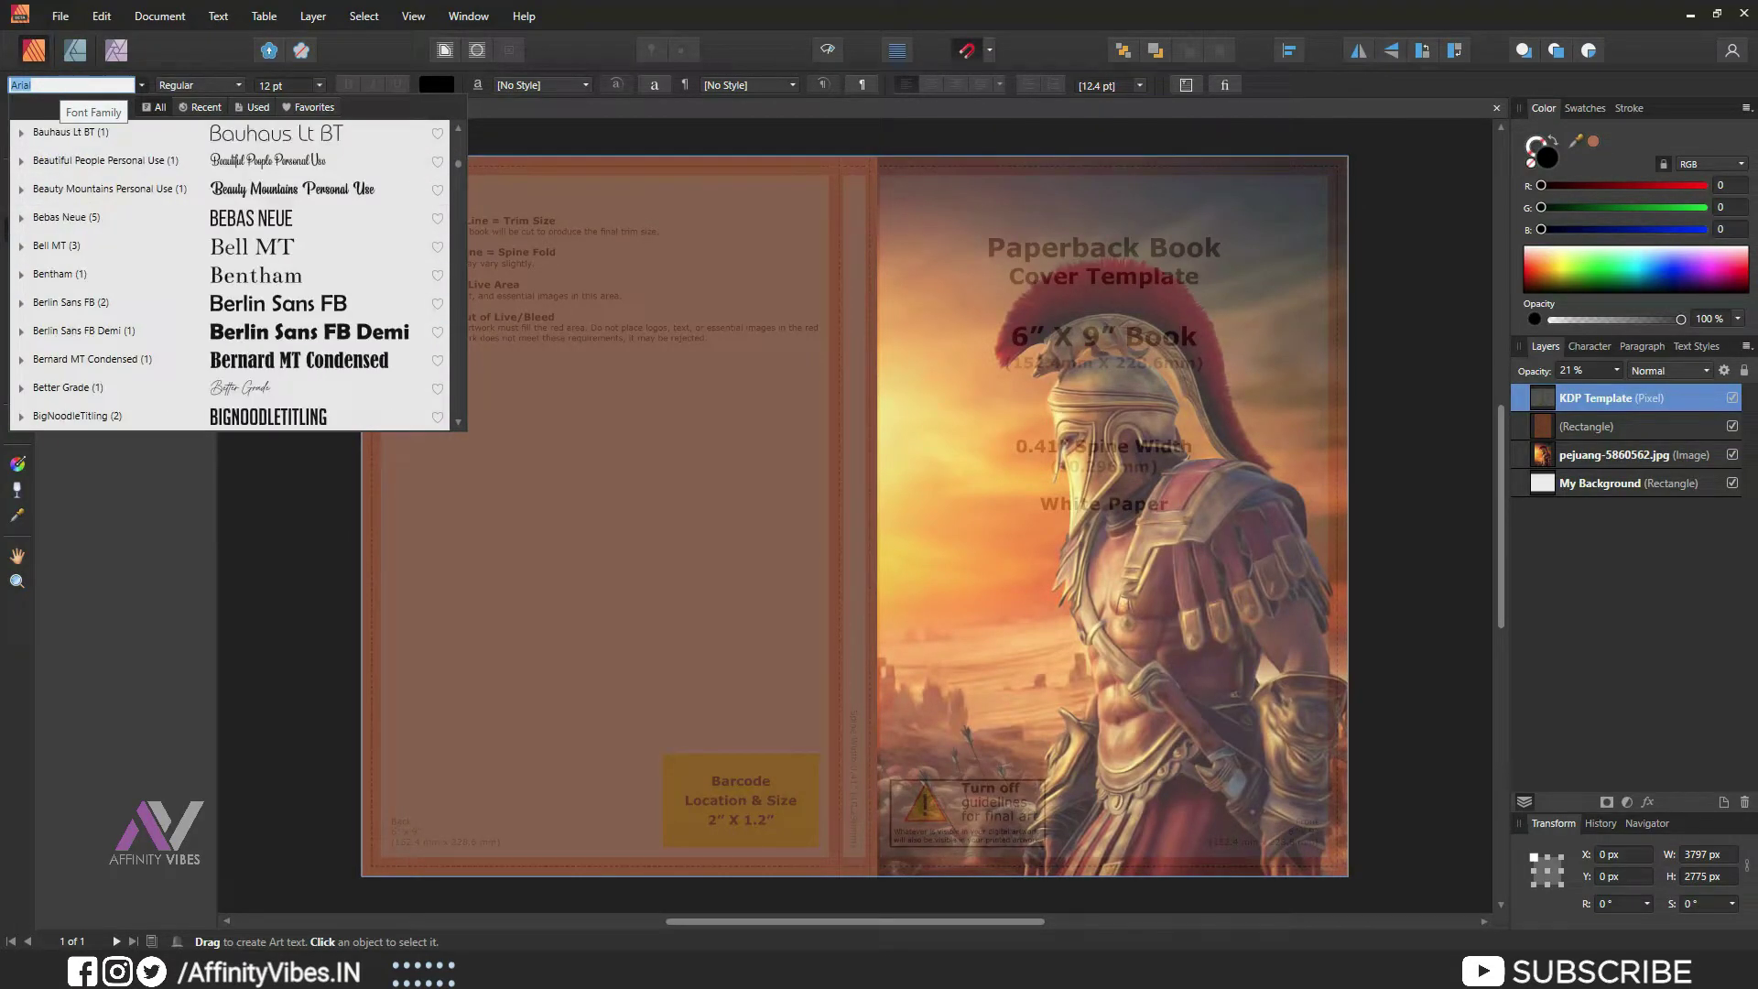
pyautogui.scroll(-6, 229, 275)
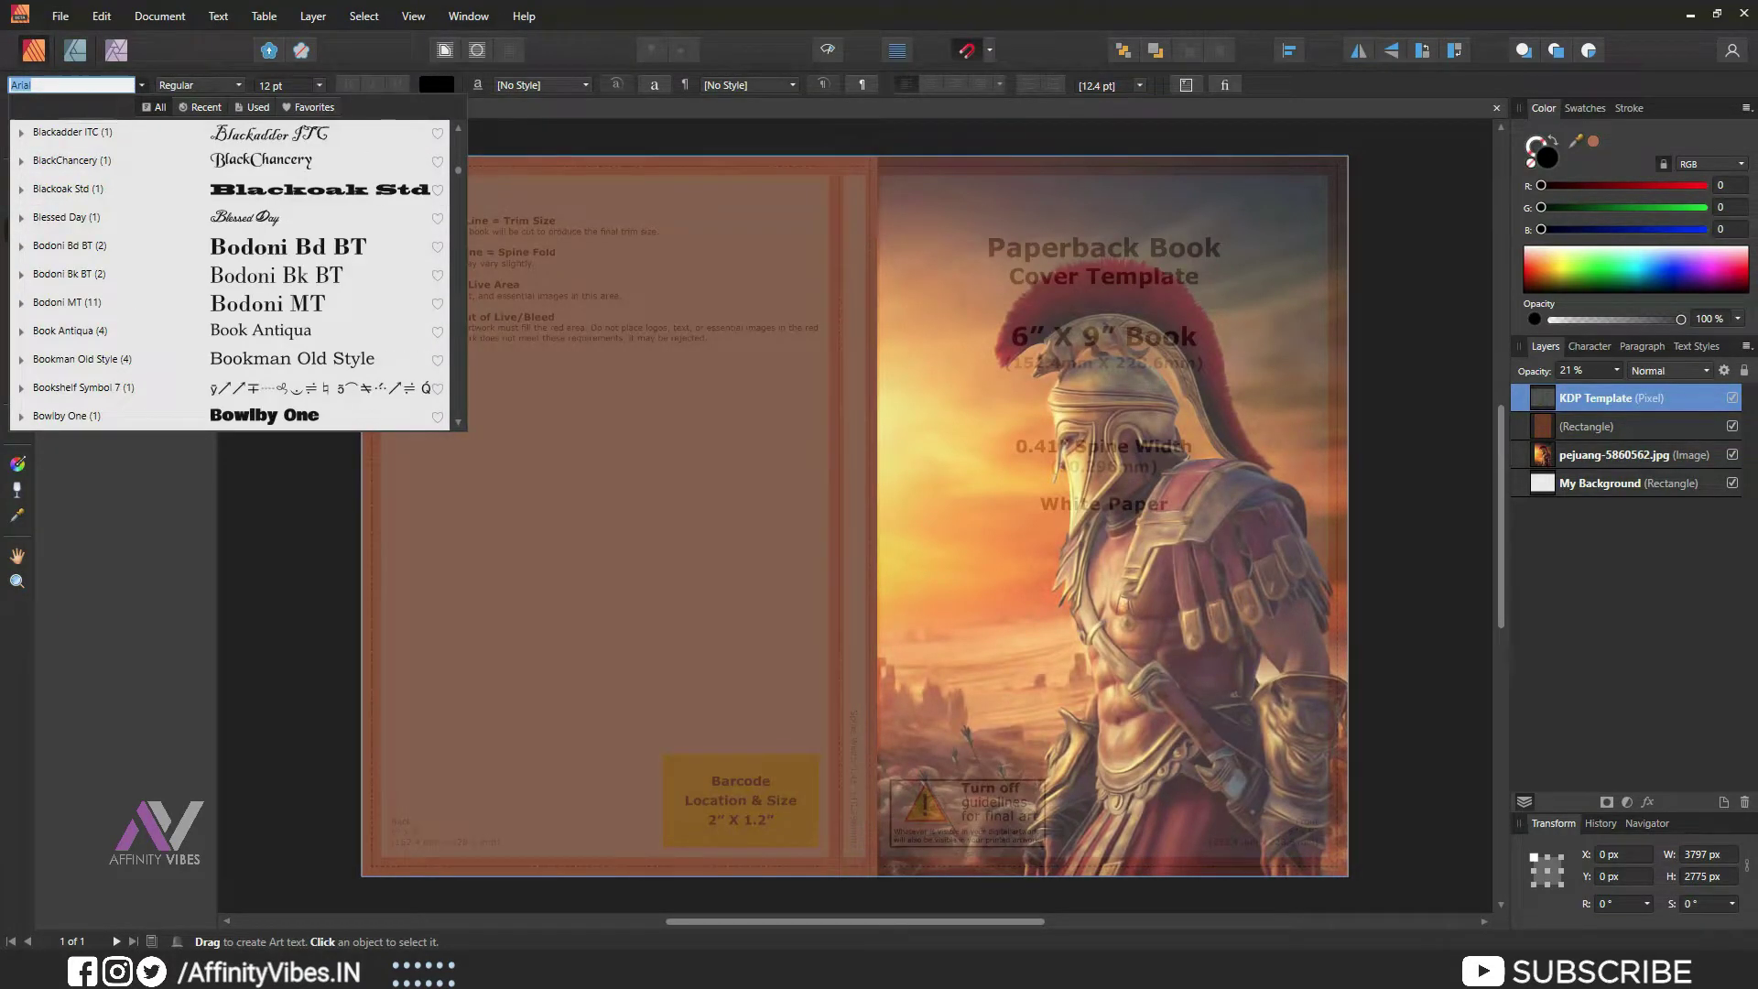
pyautogui.scroll(-7, 229, 274)
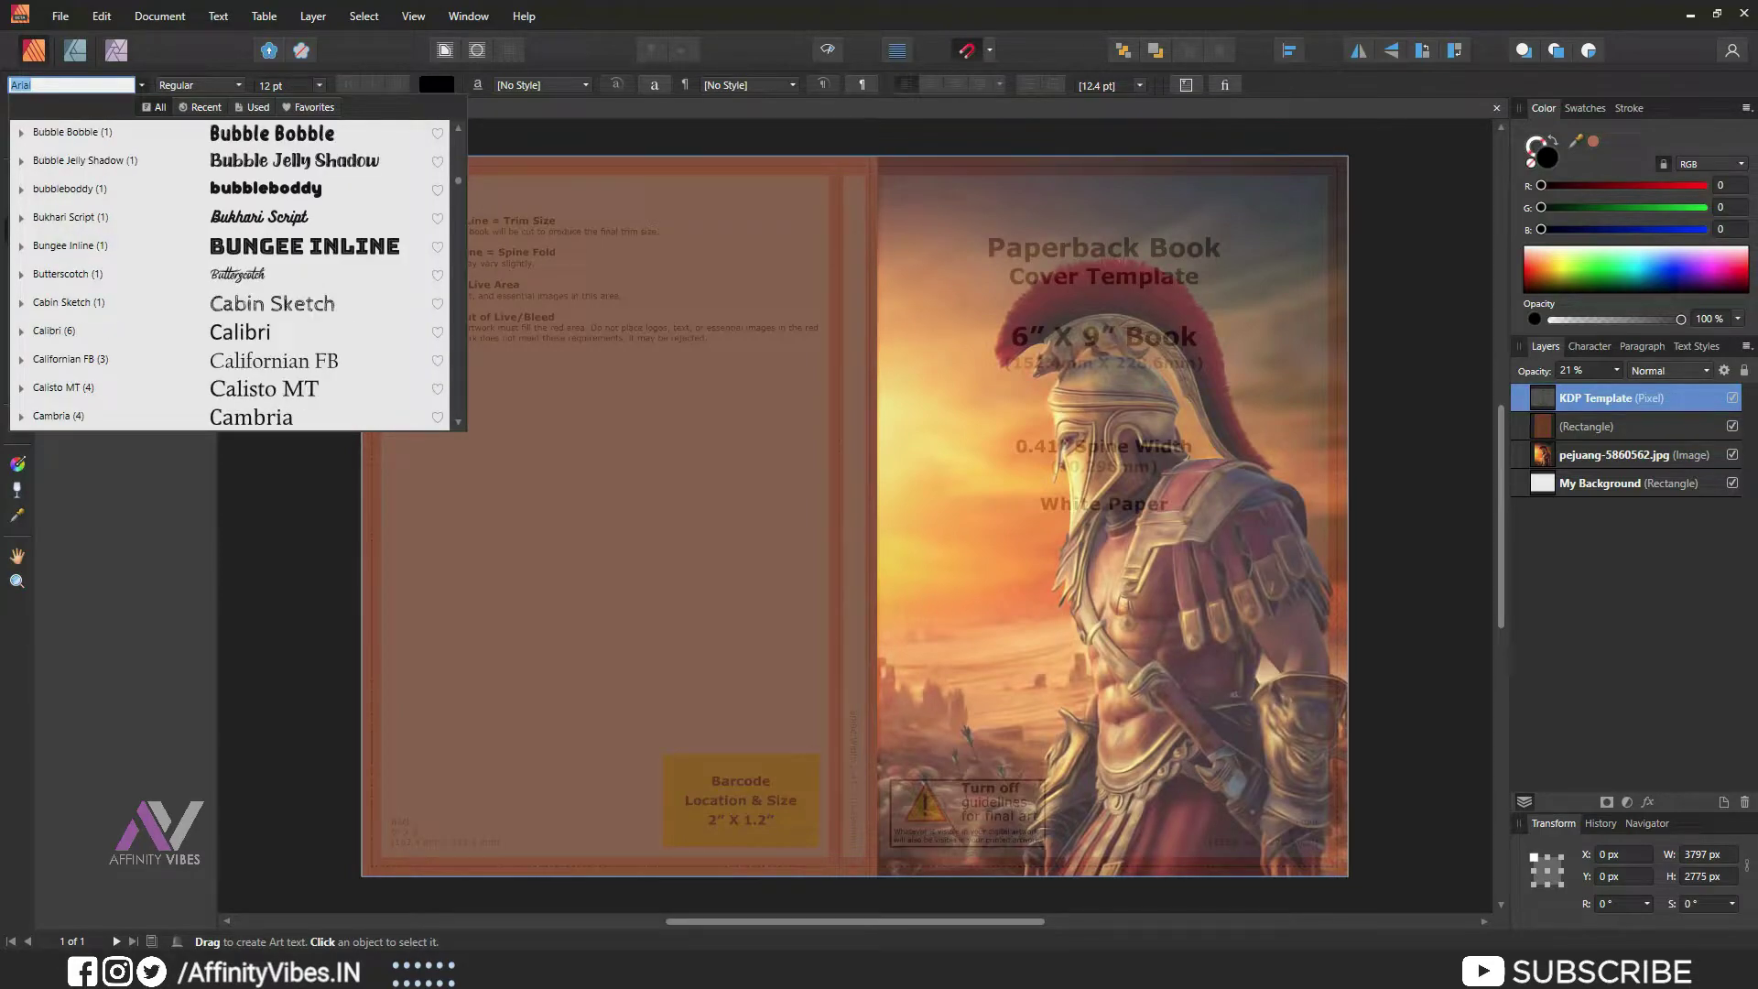
pyautogui.scroll(-6, 229, 275)
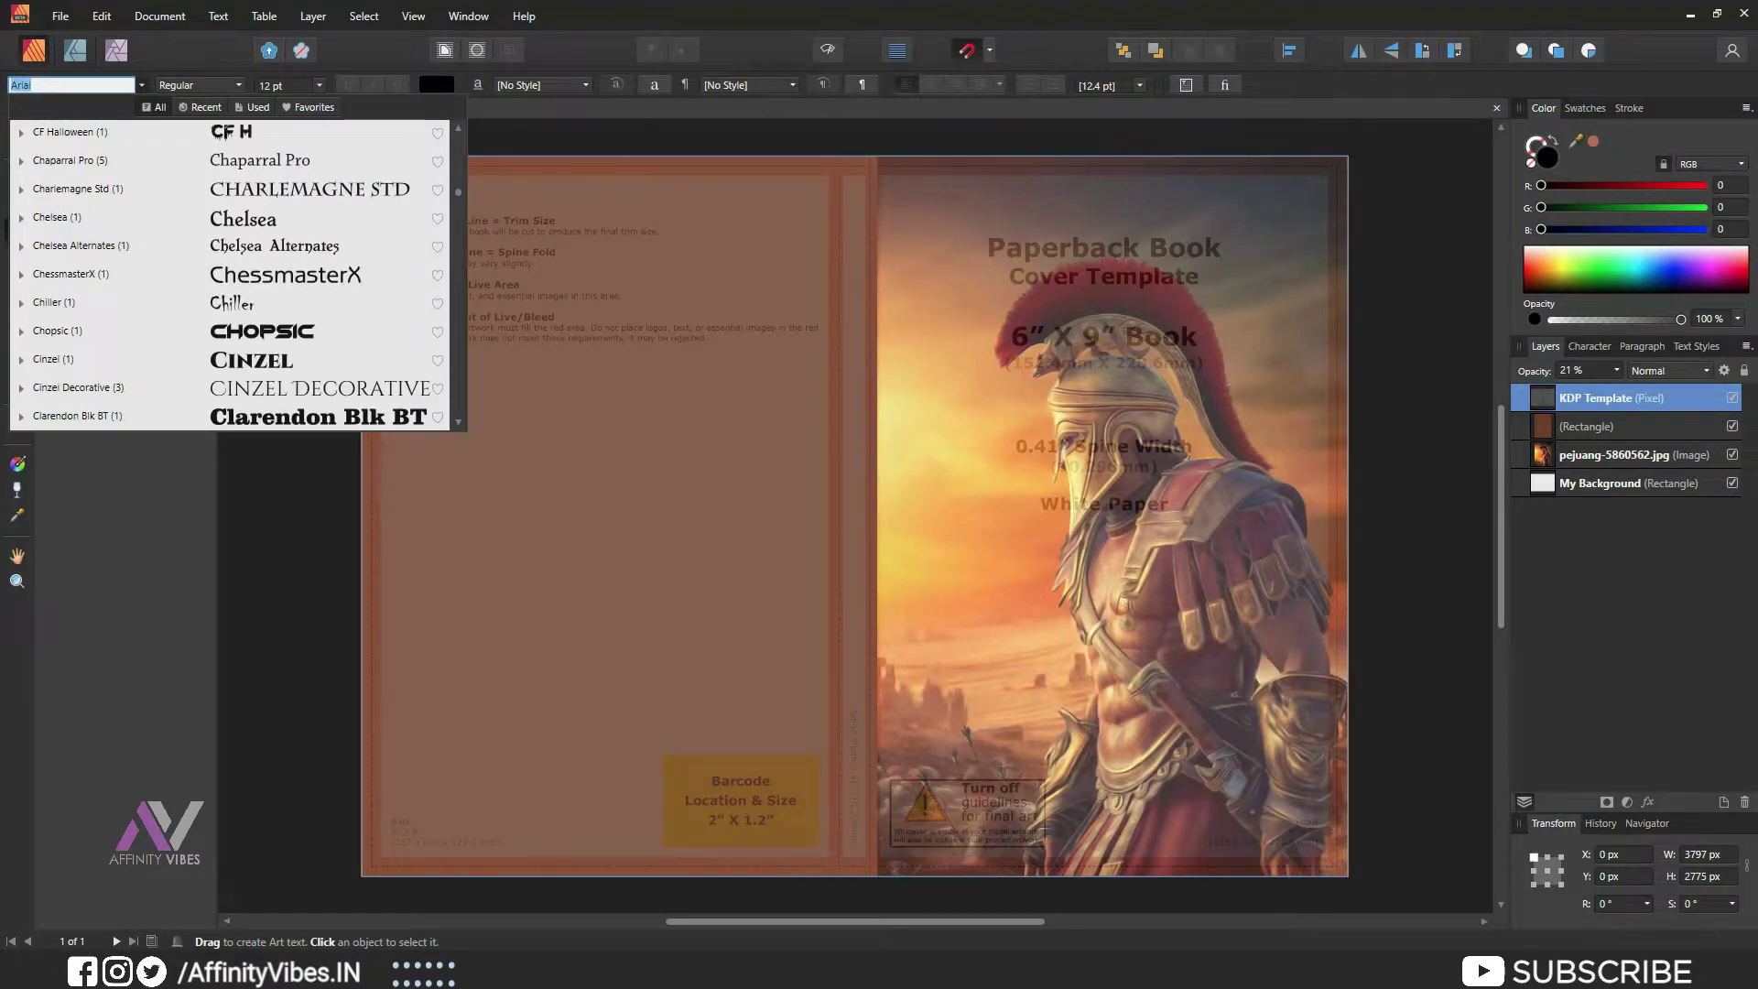
pyautogui.scroll(-6, 229, 274)
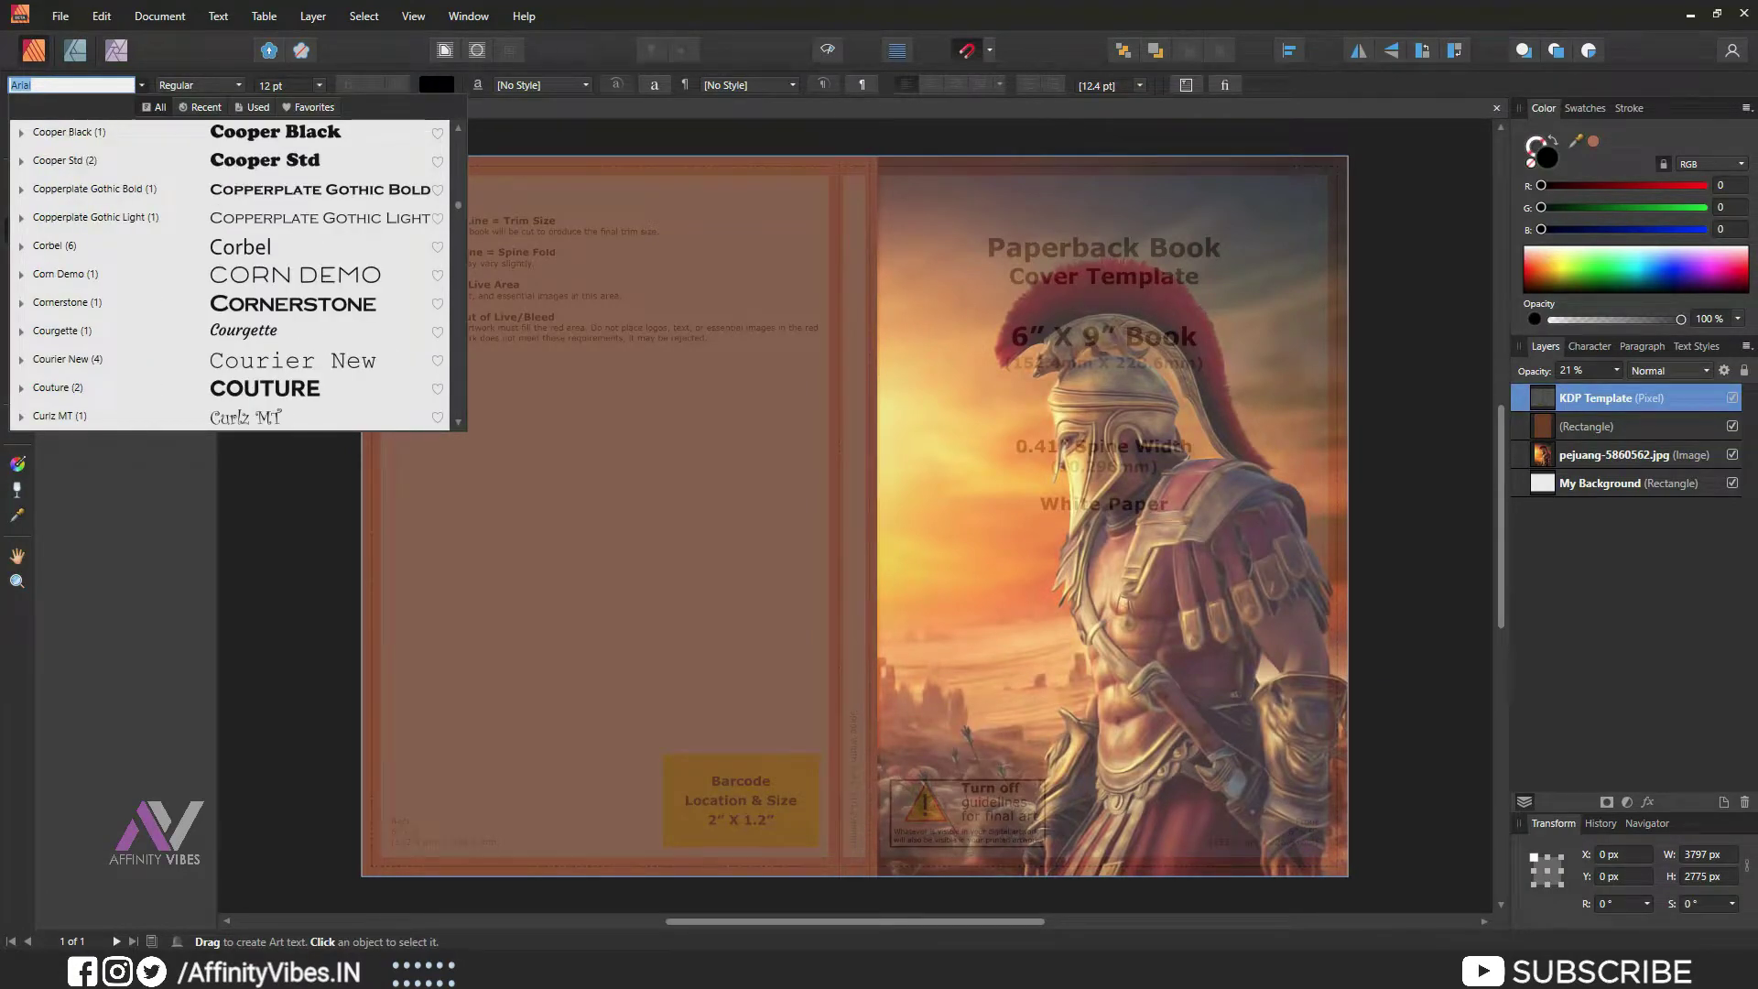
pyautogui.scroll(-6, 229, 274)
pyautogui.click(275, 266)
pyautogui.click(436, 84)
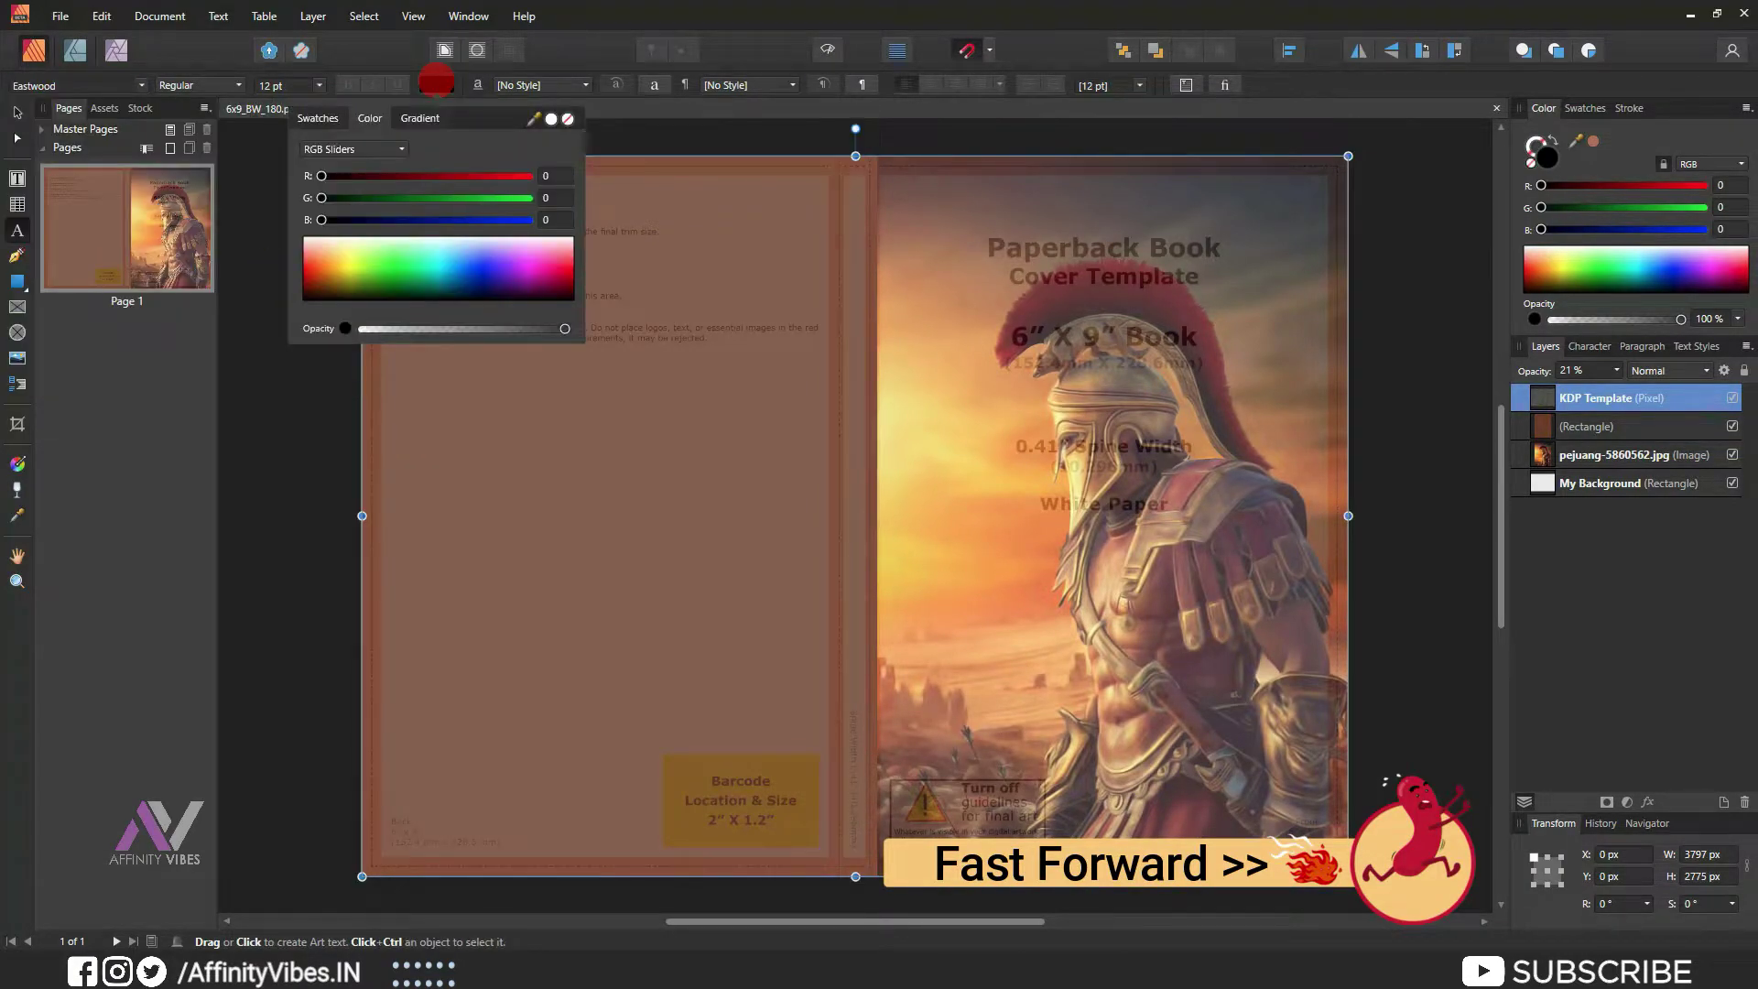
pyautogui.click(551, 118)
pyautogui.click(315, 81)
# Step: Draw a text frame on the front cover, type 'Warrior' and apply All Caps
pyautogui.moveTo(938, 545); pyautogui.dragTo(938, 589)
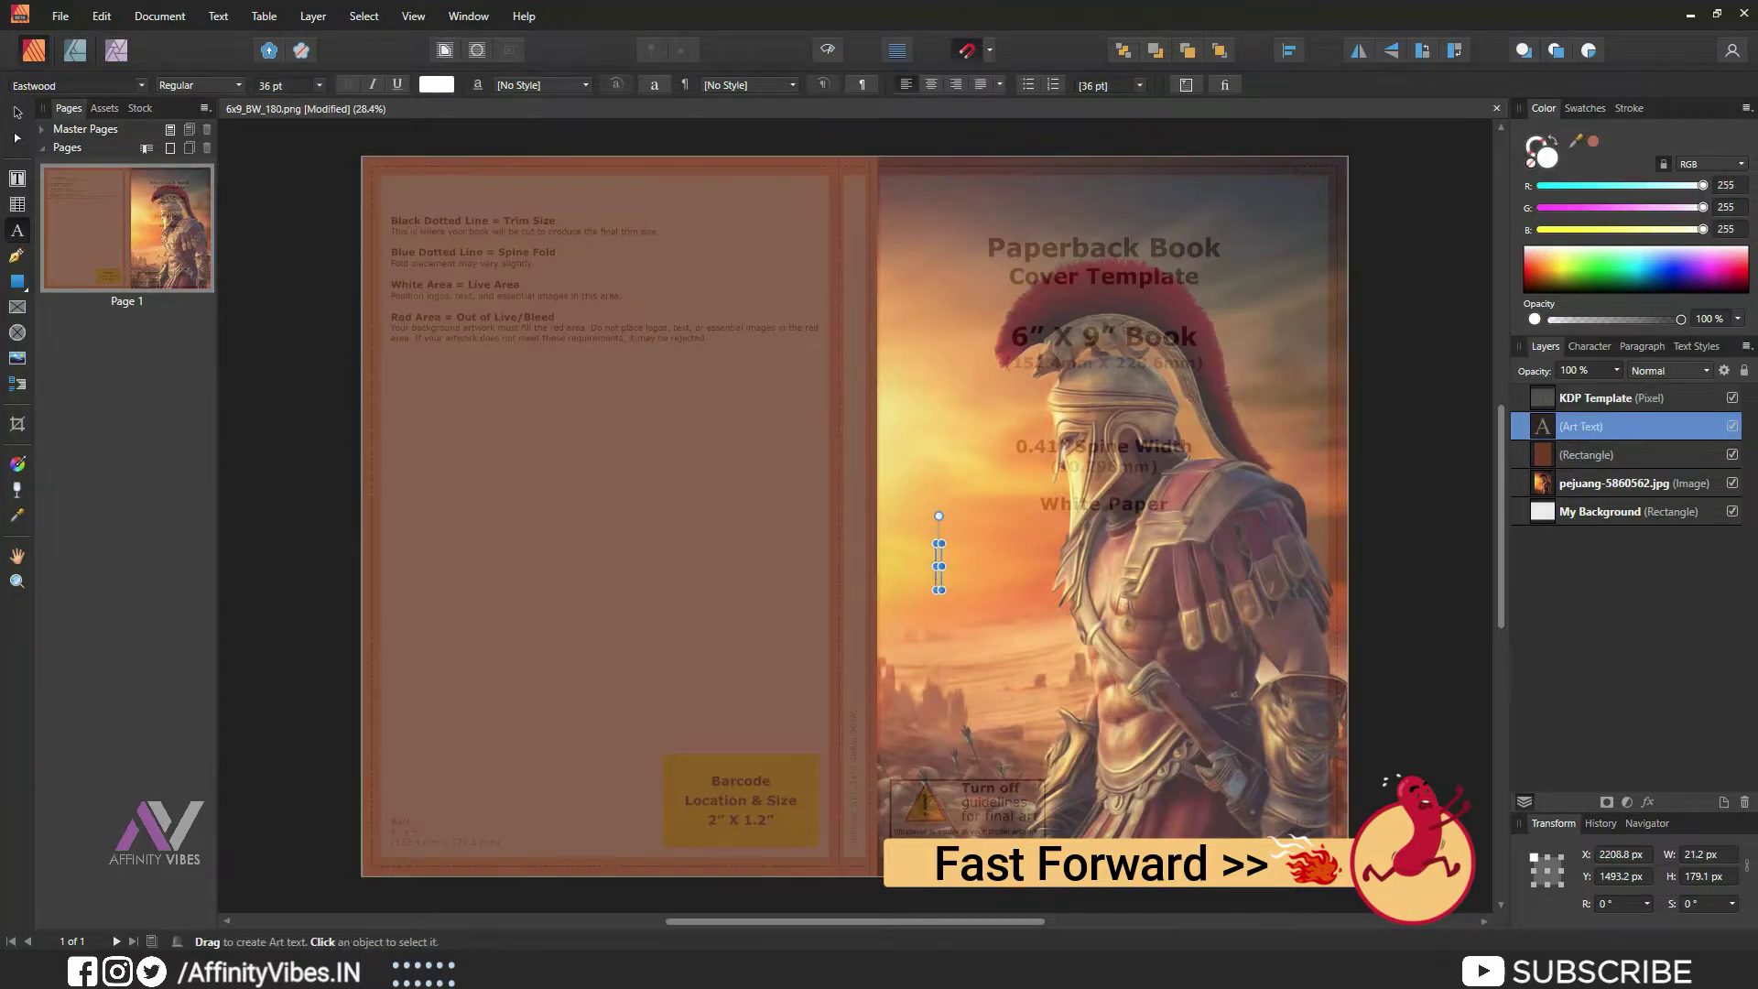
pyautogui.write('Warrior')
pyautogui.hotkey('ctrl', 'a')
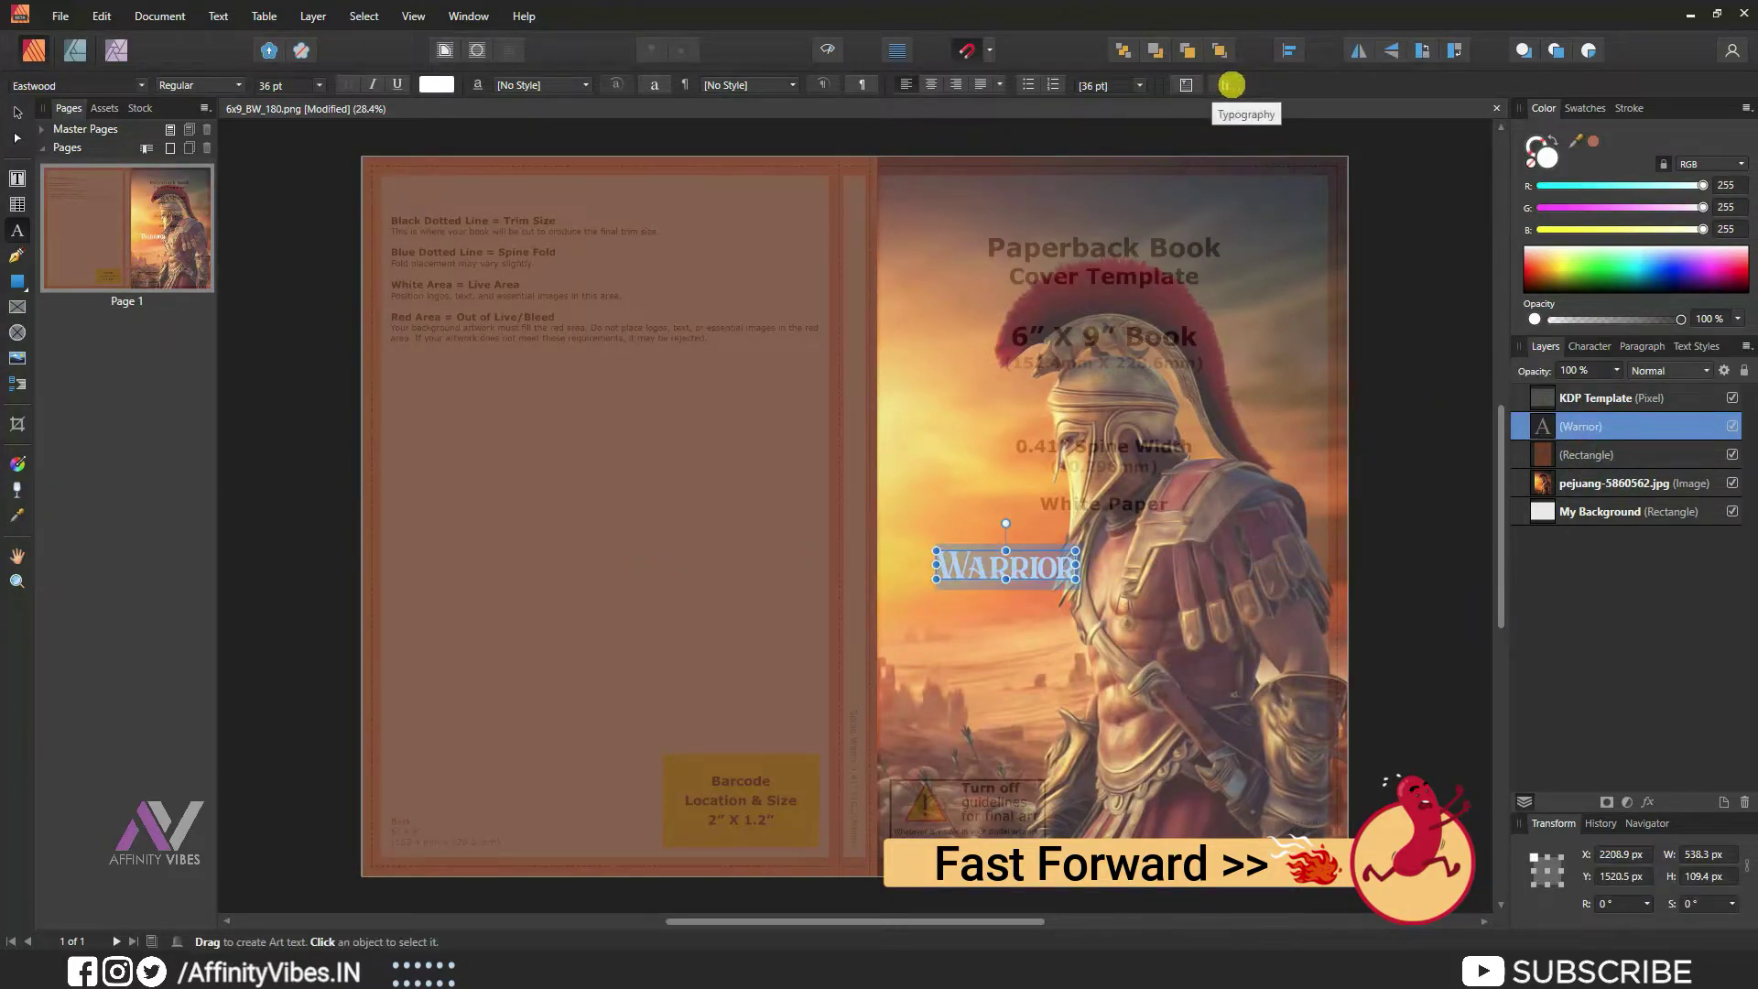
pyautogui.click(1232, 84)
pyautogui.click(630, 467)
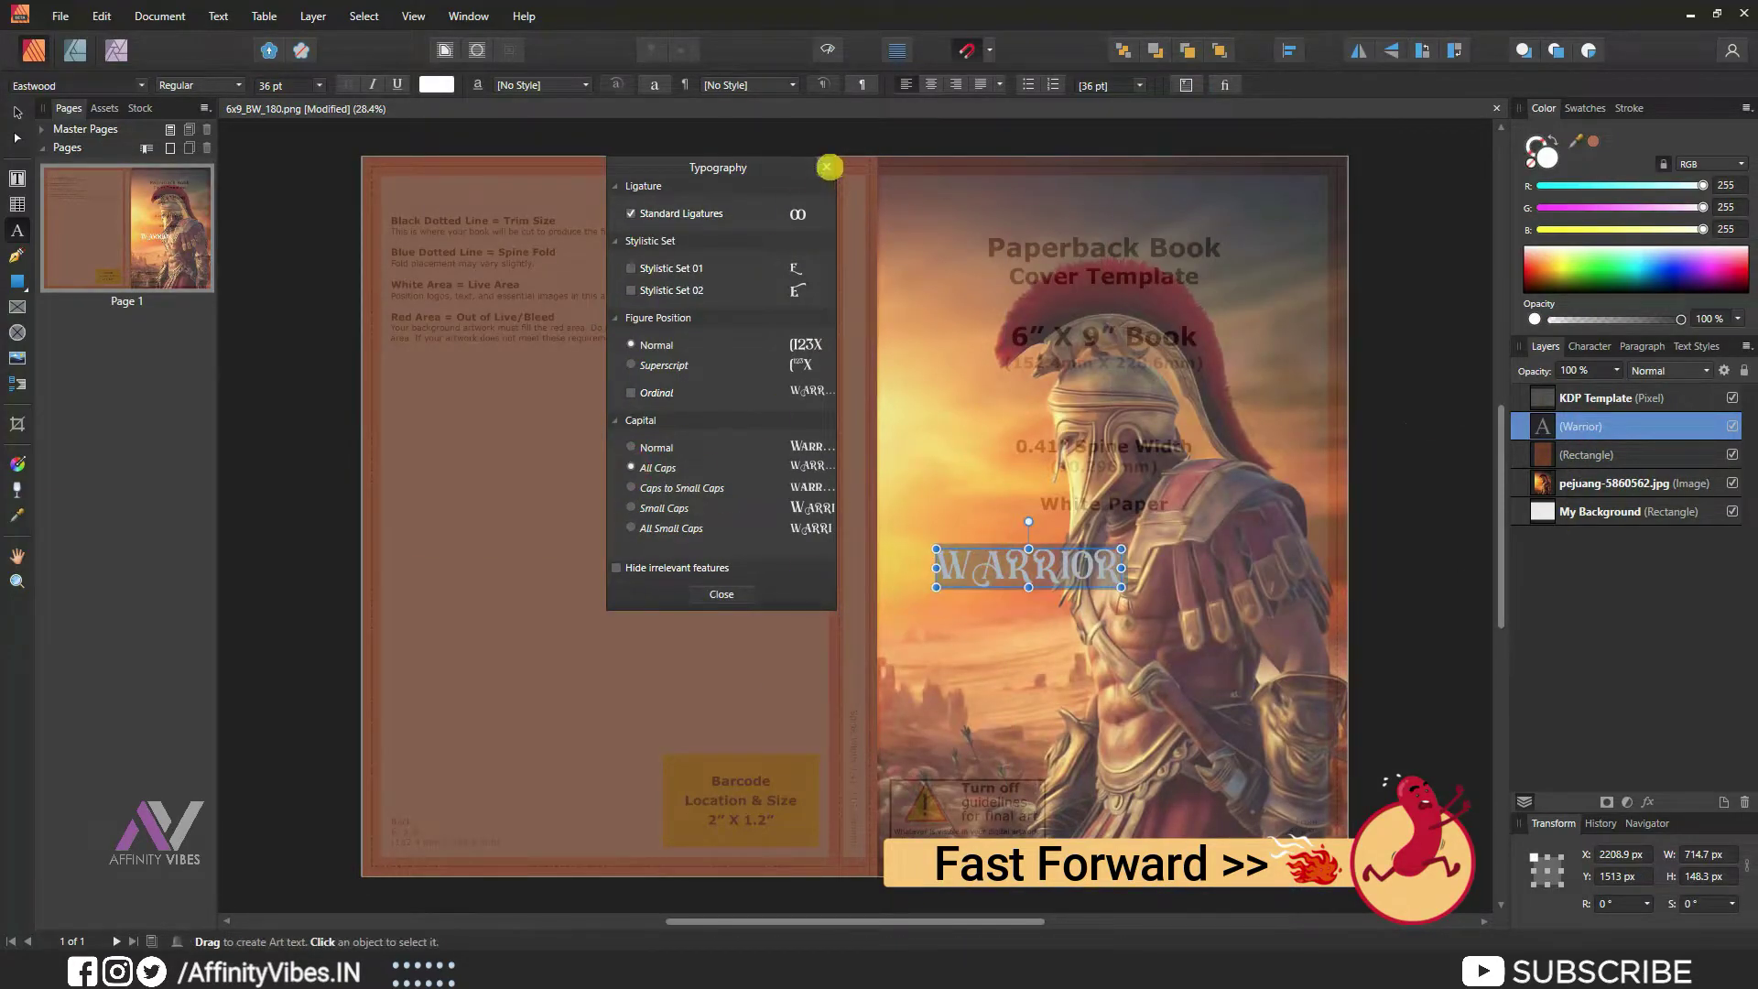
pyautogui.click(828, 167)
# Step: Enlarge the WARRIOR title to 78.5 pt and move it lower on the front cover
pyautogui.moveTo(1121, 587); pyautogui.dragTo(1326, 617)
pyautogui.moveTo(936, 630); pyautogui.dragTo(893, 632)
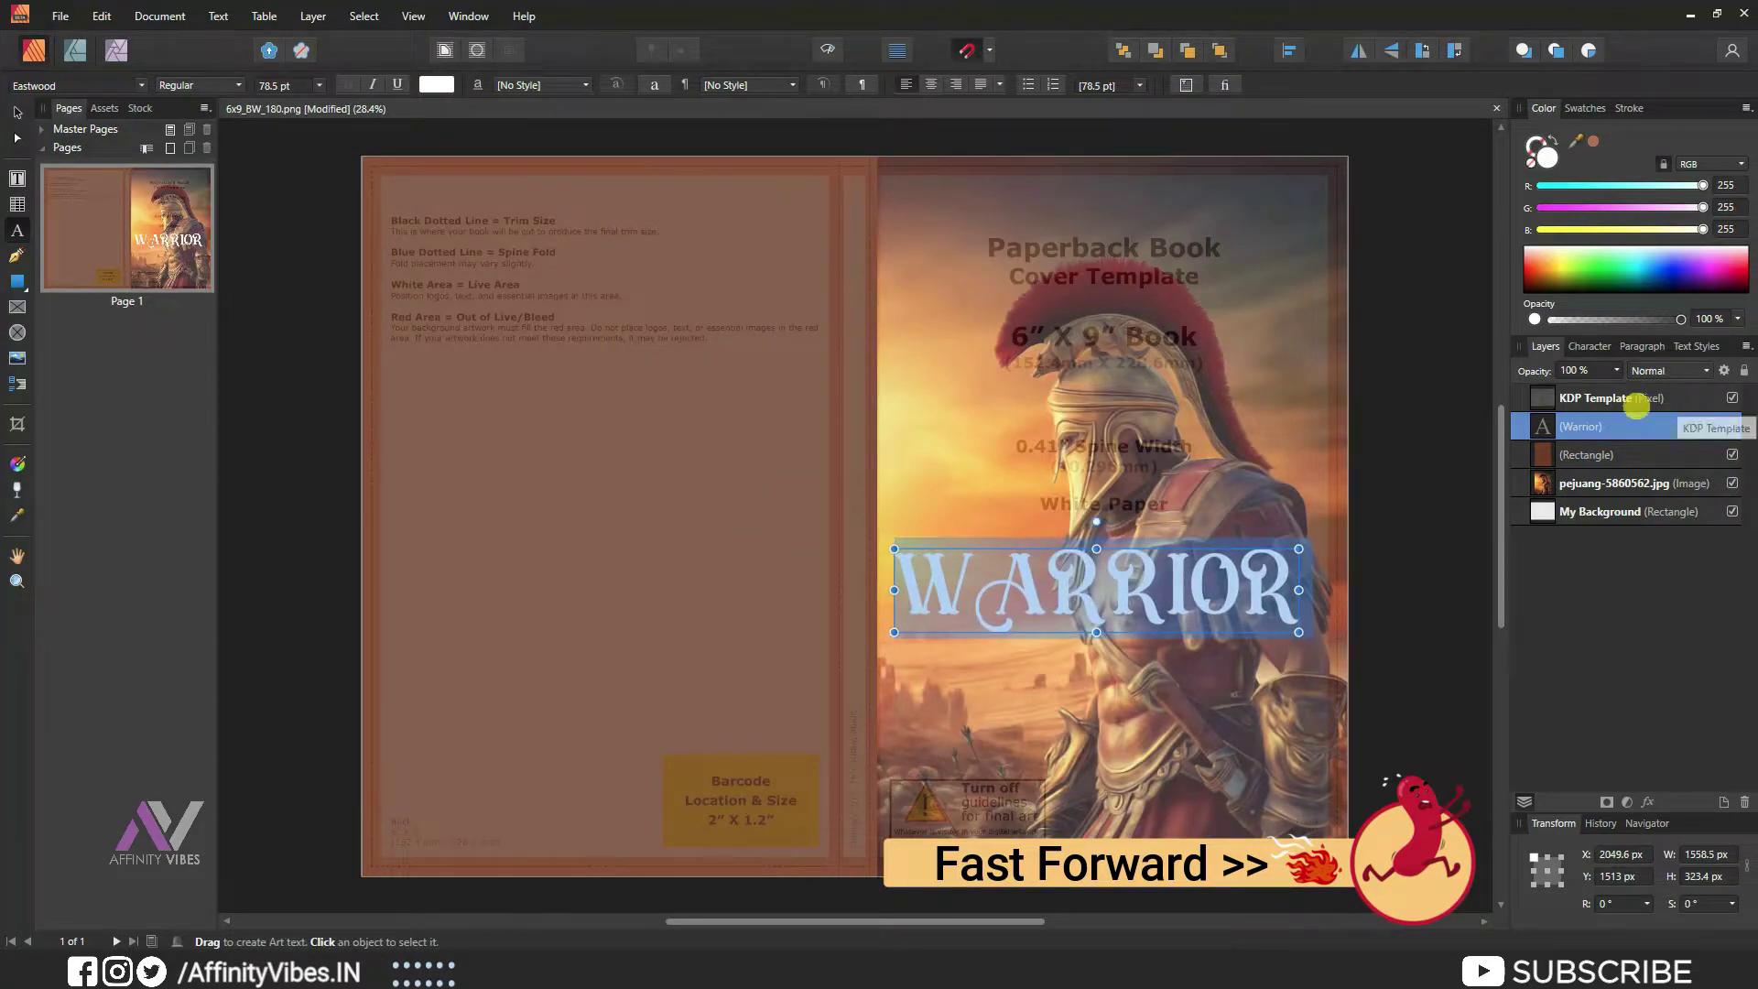
pyautogui.click(1612, 397)
pyautogui.press('v')
pyautogui.click(1178, 604)
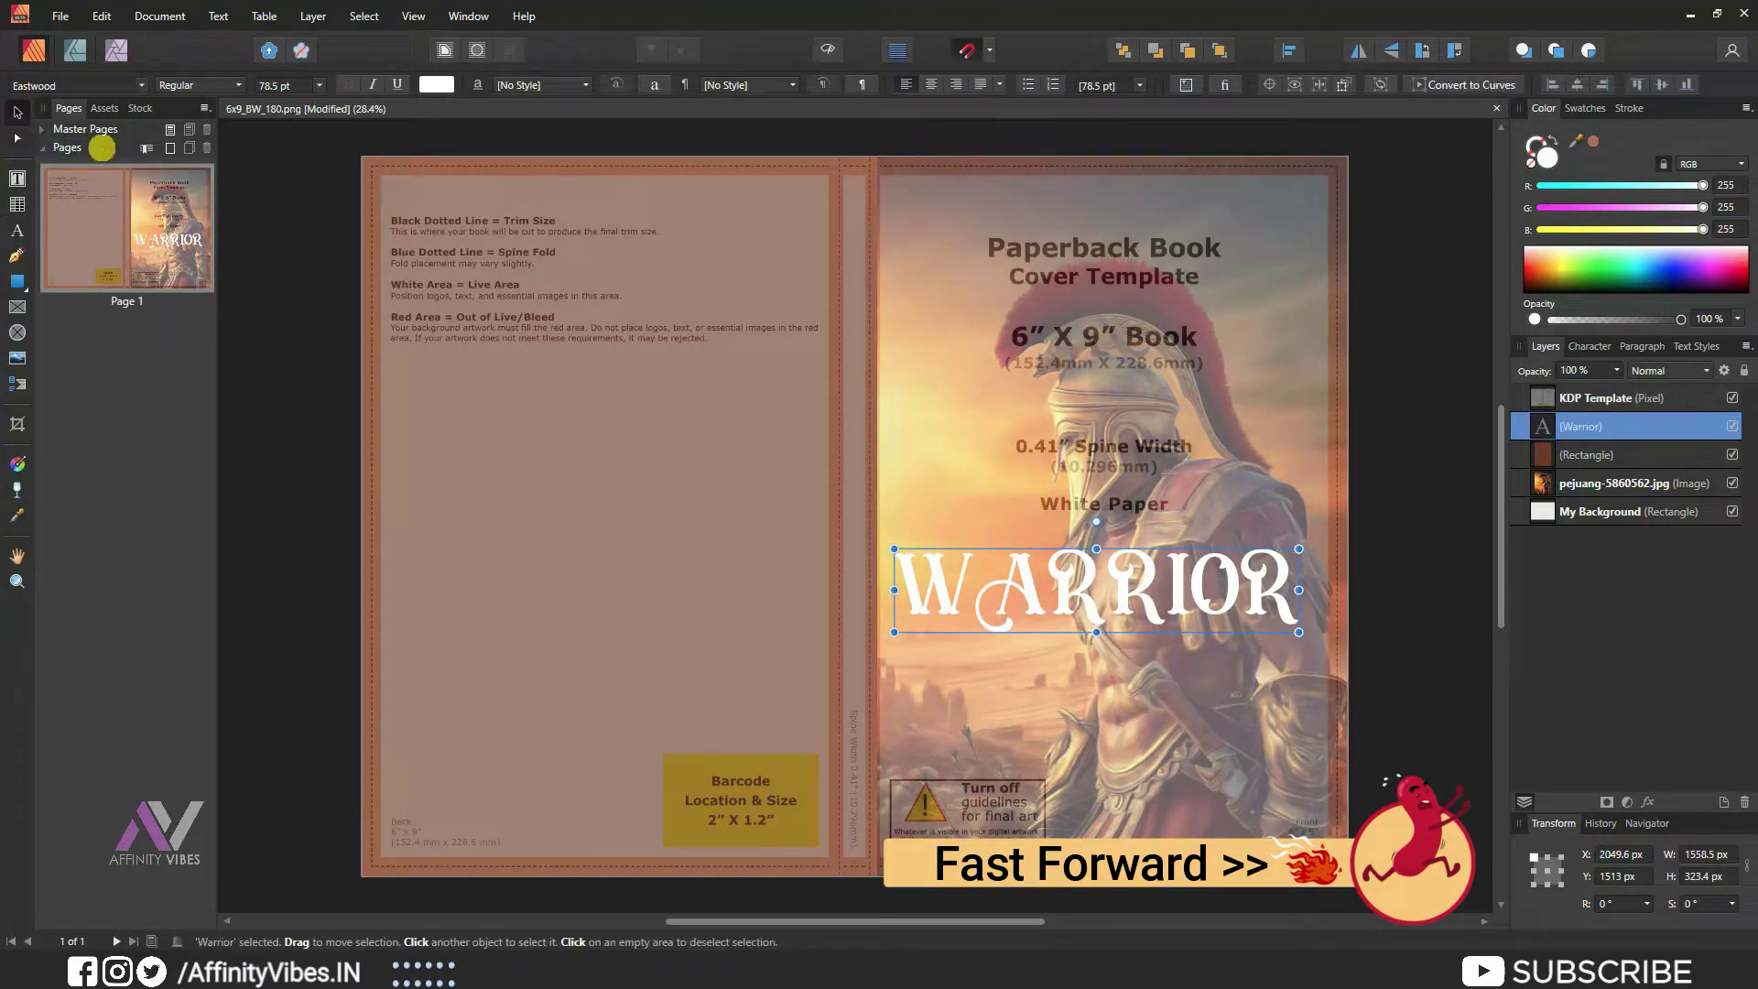
pyautogui.moveTo(1072, 592); pyautogui.dragTo(1072, 698)
pyautogui.scroll(3, 1071, 699)
# Step: Nudge WARRIOR slightly lower and right, and hide the KDP Template layer
pyautogui.moveTo(1502, 615); pyautogui.dragTo(1502, 688)
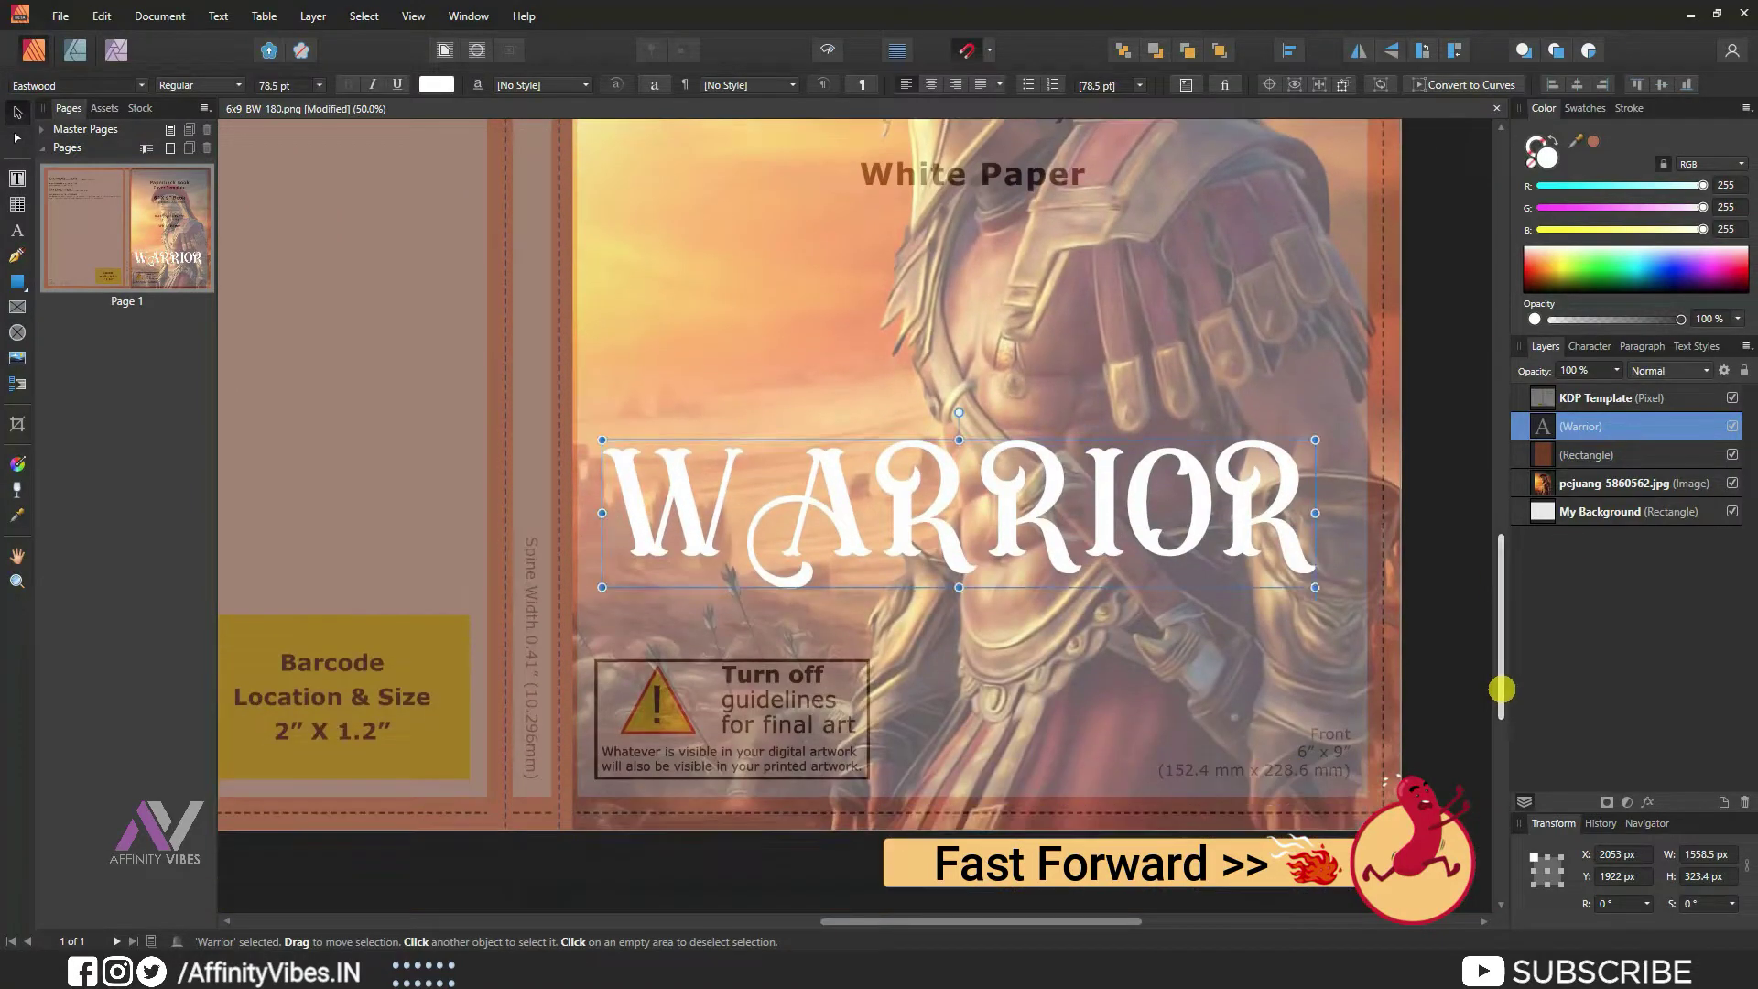
pyautogui.moveTo(972, 503)
pyautogui.mouseDown()
pyautogui.moveTo(1013, 503)
pyautogui.moveTo(956, 505)
pyautogui.moveTo(995, 515)
pyautogui.moveTo(984, 526)
pyautogui.mouseUp()
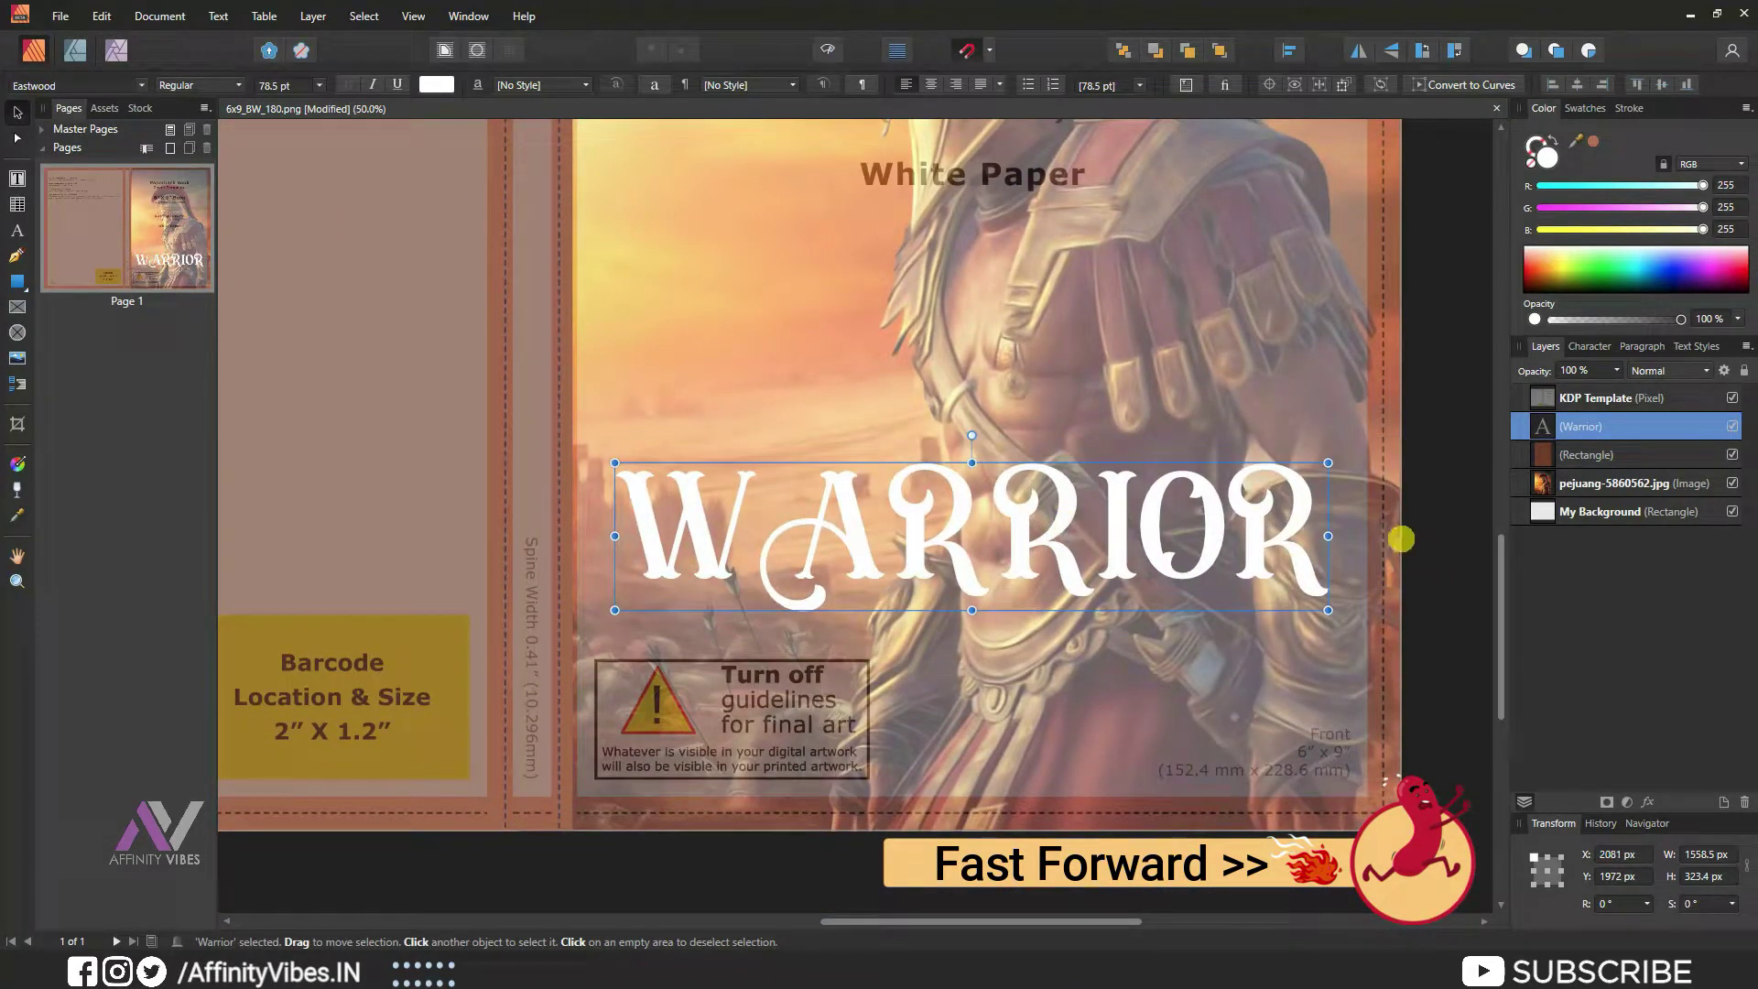
pyautogui.click(1732, 397)
# Step: Give WARRIOR an outer shadow: 50% opacity, 28.4 px radius, 6.8 px offset, 54% intensity
pyautogui.click(1649, 803)
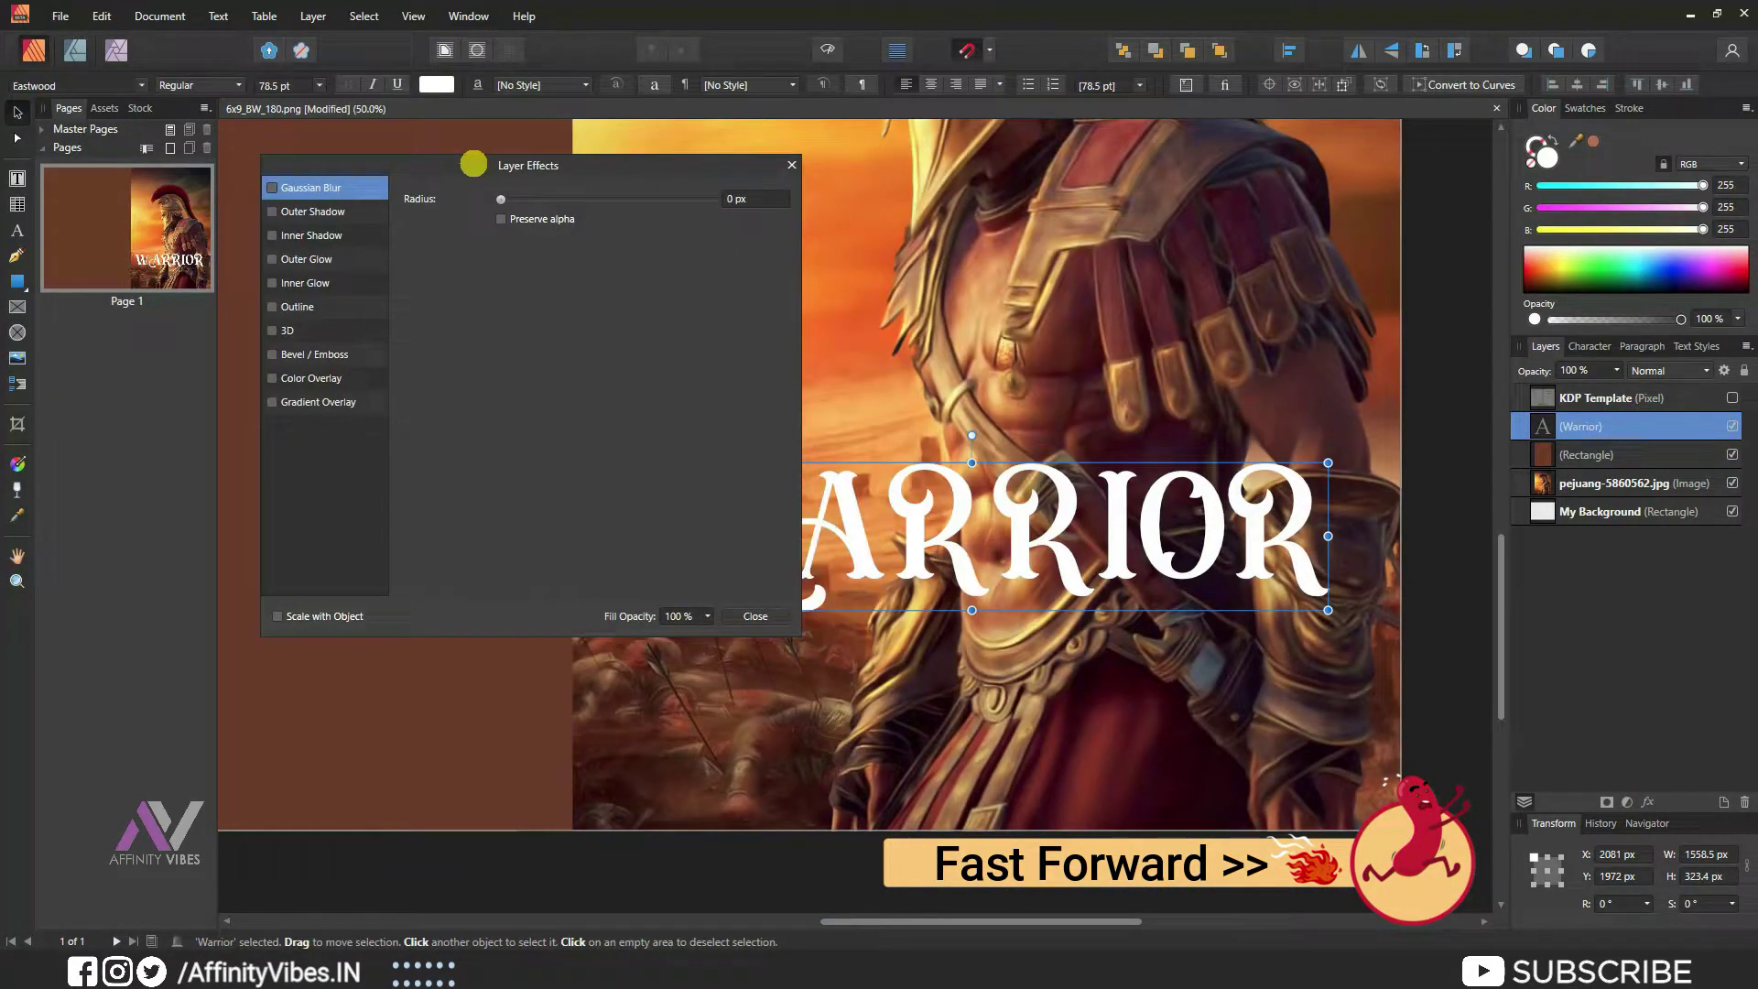
pyautogui.moveTo(474, 163); pyautogui.dragTo(403, 225)
pyautogui.click(202, 273)
pyautogui.moveTo(430, 305); pyautogui.dragTo(529, 305)
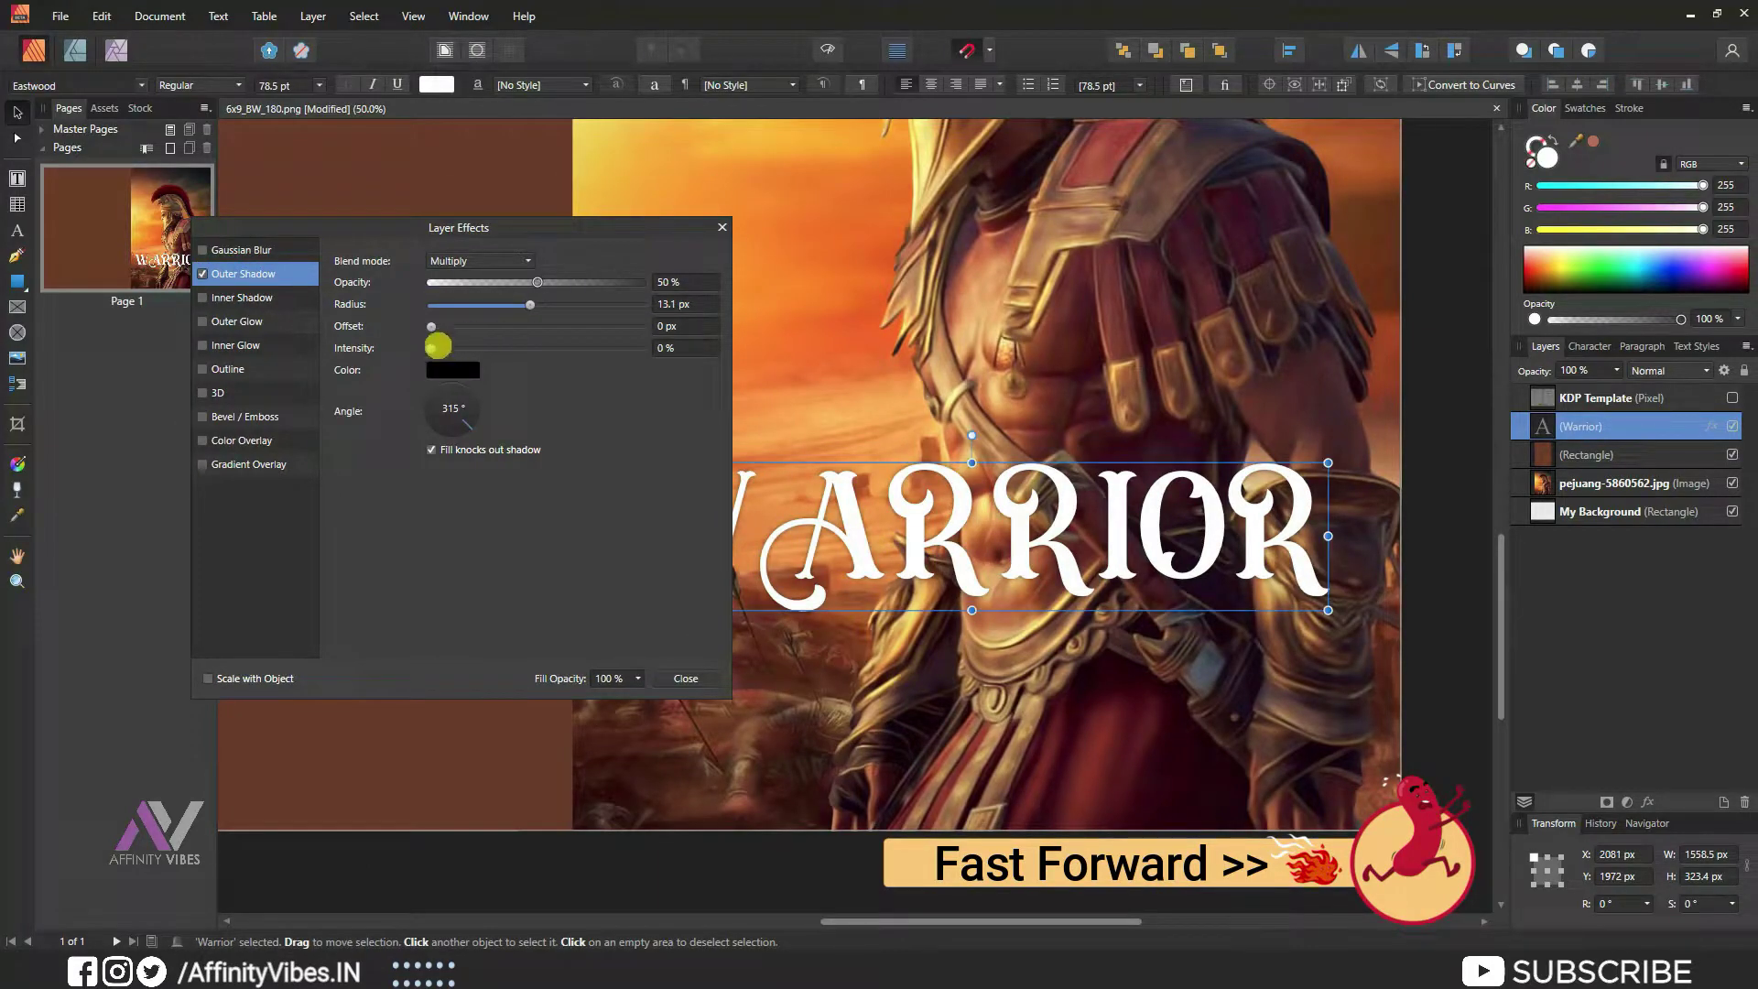
pyautogui.moveTo(438, 345); pyautogui.dragTo(518, 327)
pyautogui.click(723, 227)
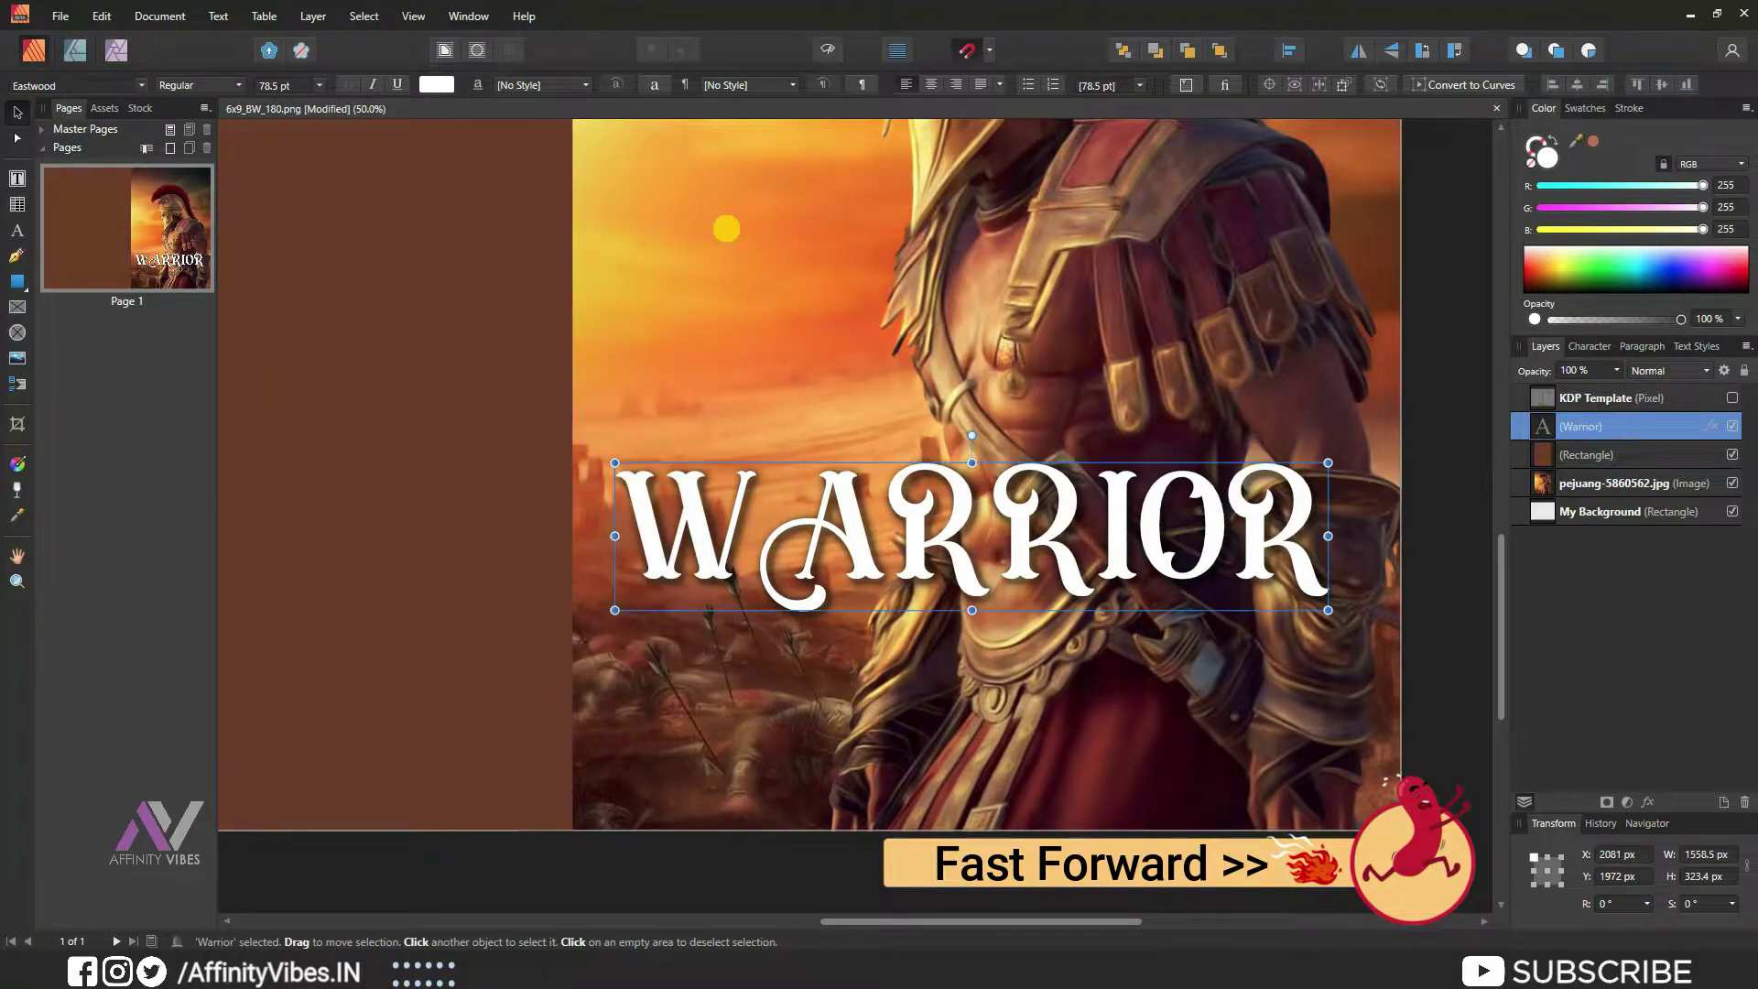
pyautogui.click(1733, 398)
pyautogui.click(17, 230)
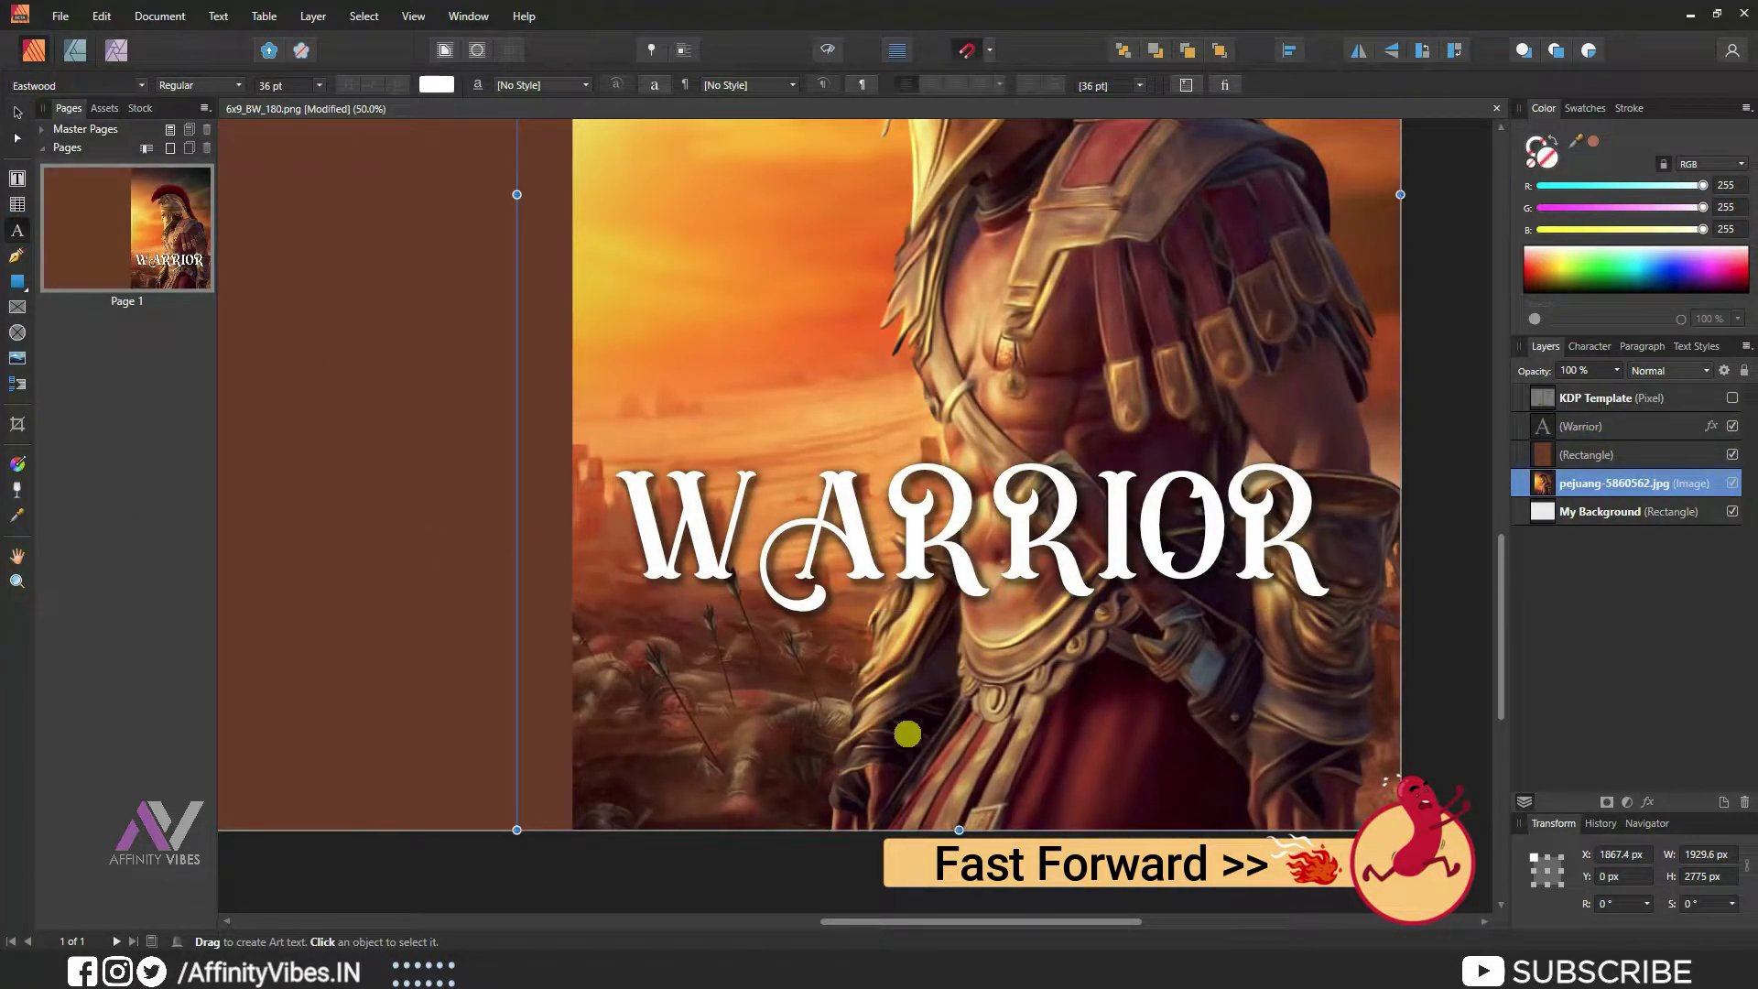
# Step: Type the author byline beneath WARRIOR and nudge it into place
pyautogui.click(1609, 426)
pyautogui.click(887, 744)
pyautogui.press('Escape')
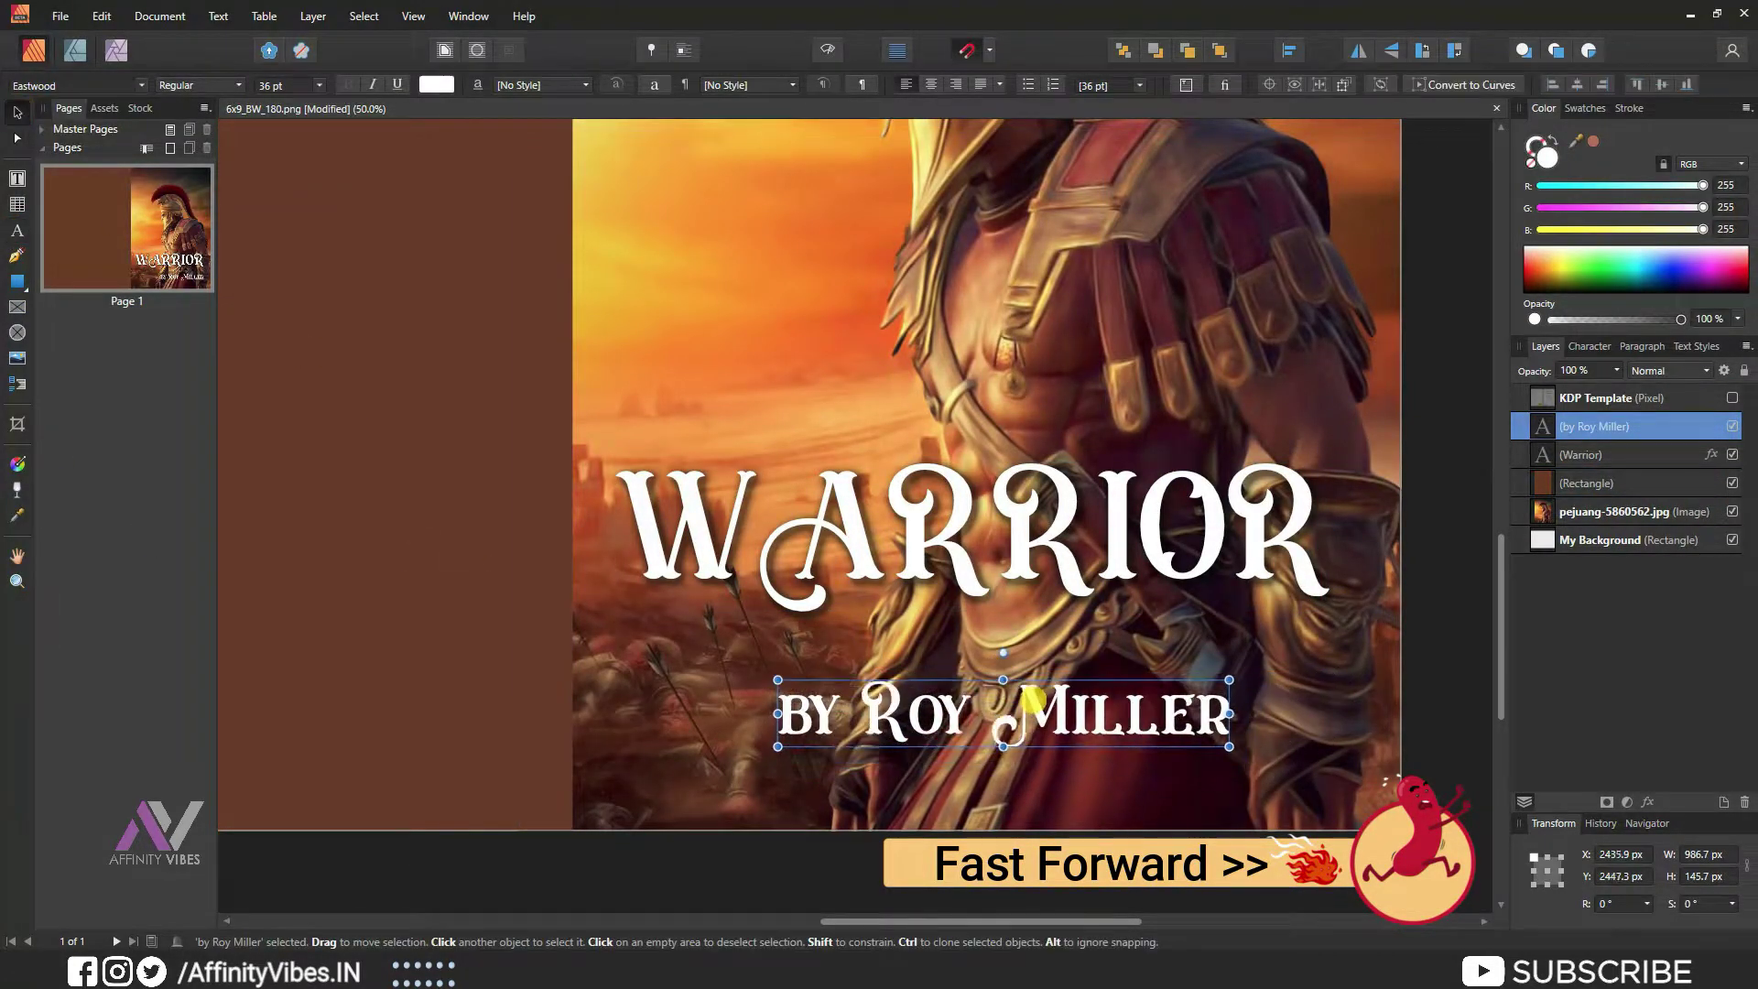
pyautogui.click(1733, 397)
pyautogui.moveTo(1229, 670); pyautogui.dragTo(1216, 686)
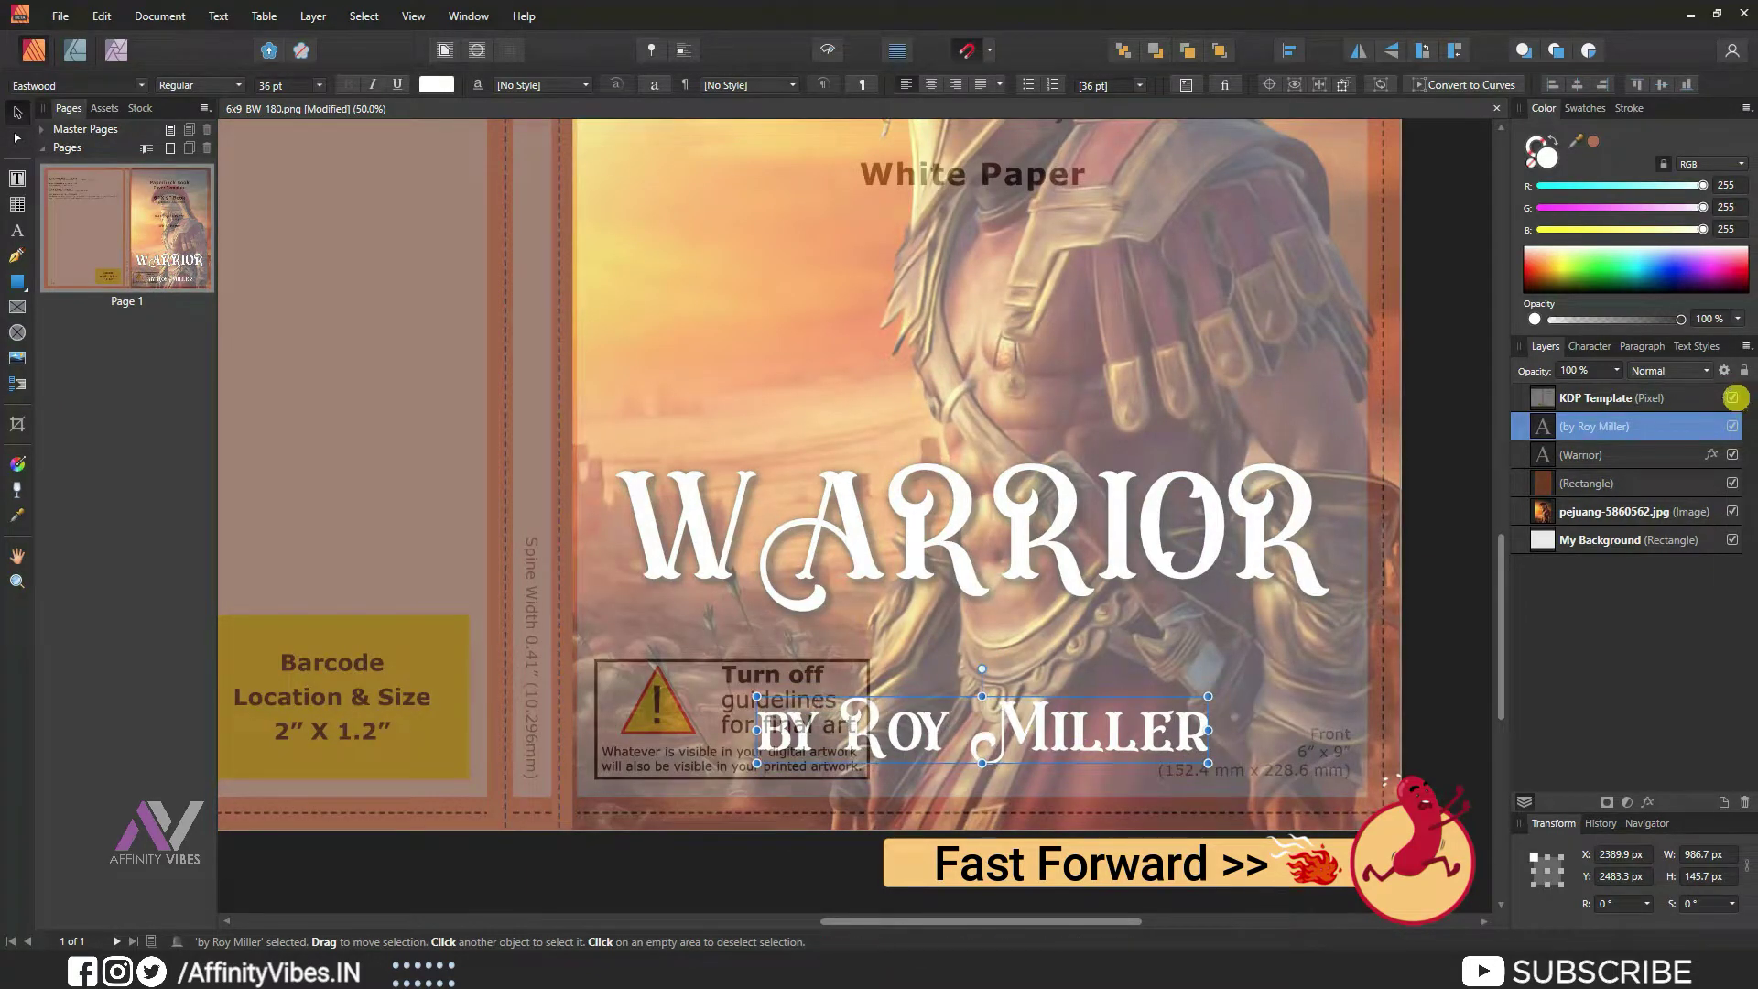
pyautogui.click(1732, 397)
# Step: Add an outer shadow with 15.8 px radius to the author line, then fit the spread
pyautogui.click(1633, 458)
pyautogui.click(1648, 802)
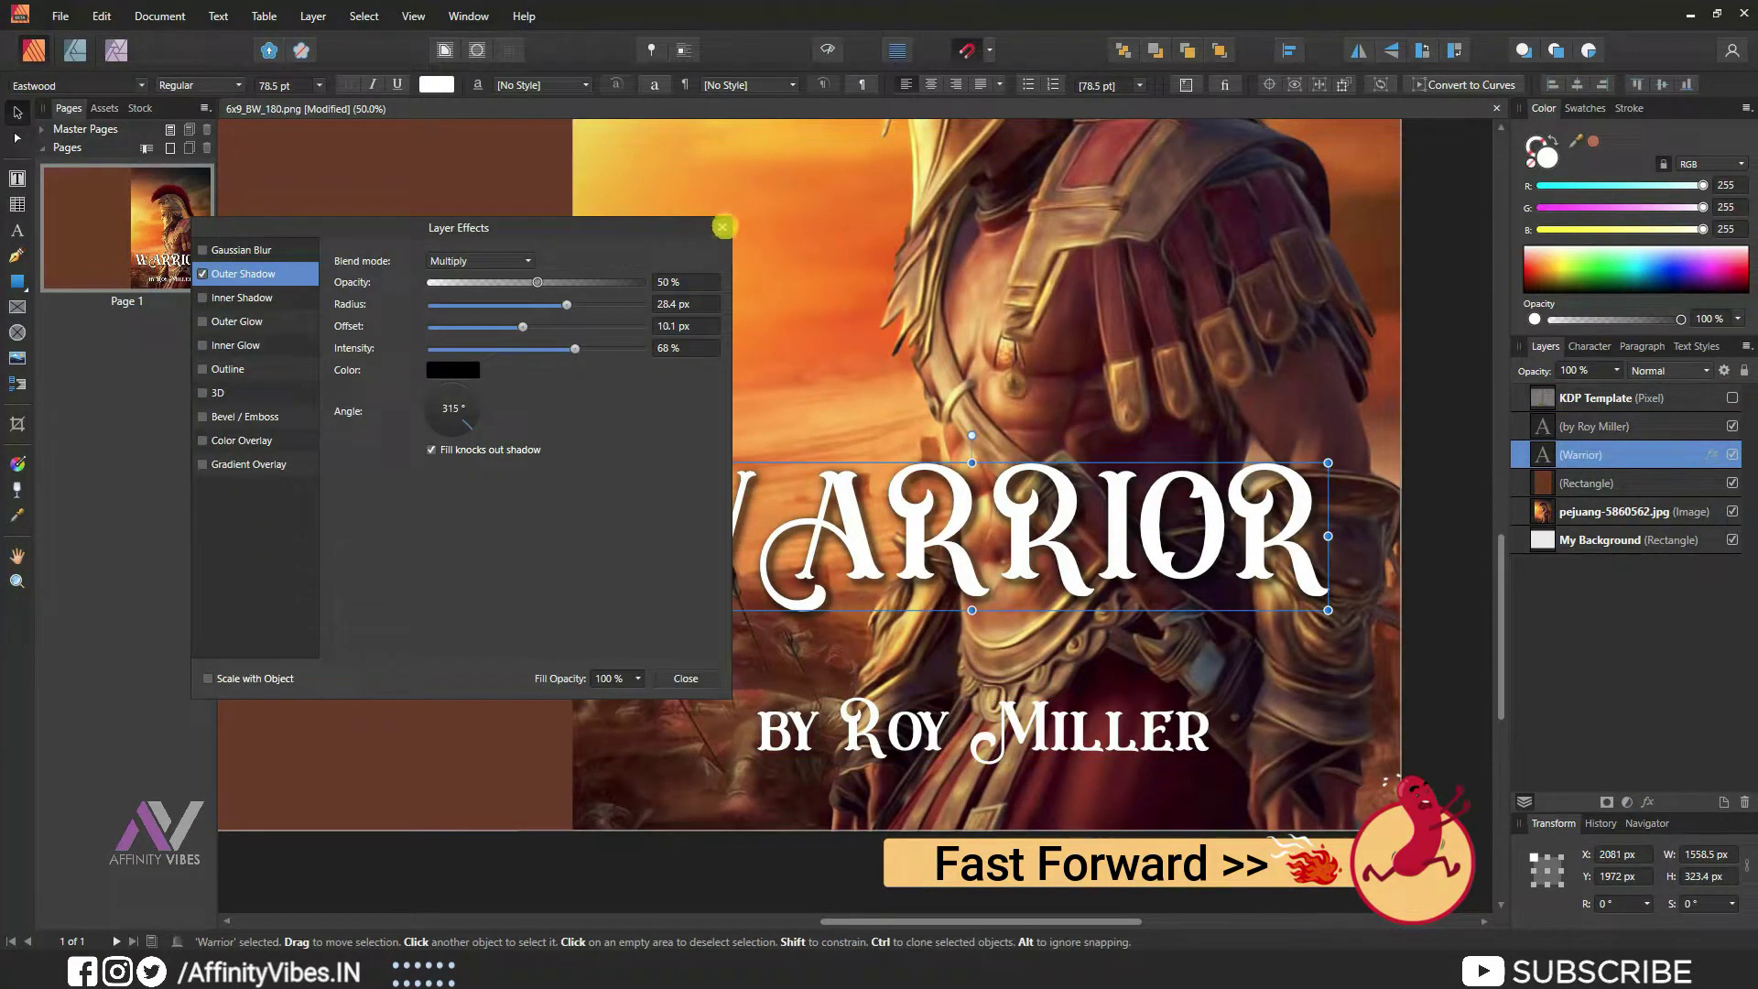
pyautogui.click(723, 227)
pyautogui.click(1603, 427)
pyautogui.click(1649, 802)
pyautogui.click(202, 274)
pyautogui.moveTo(458, 304); pyautogui.dragTo(536, 304)
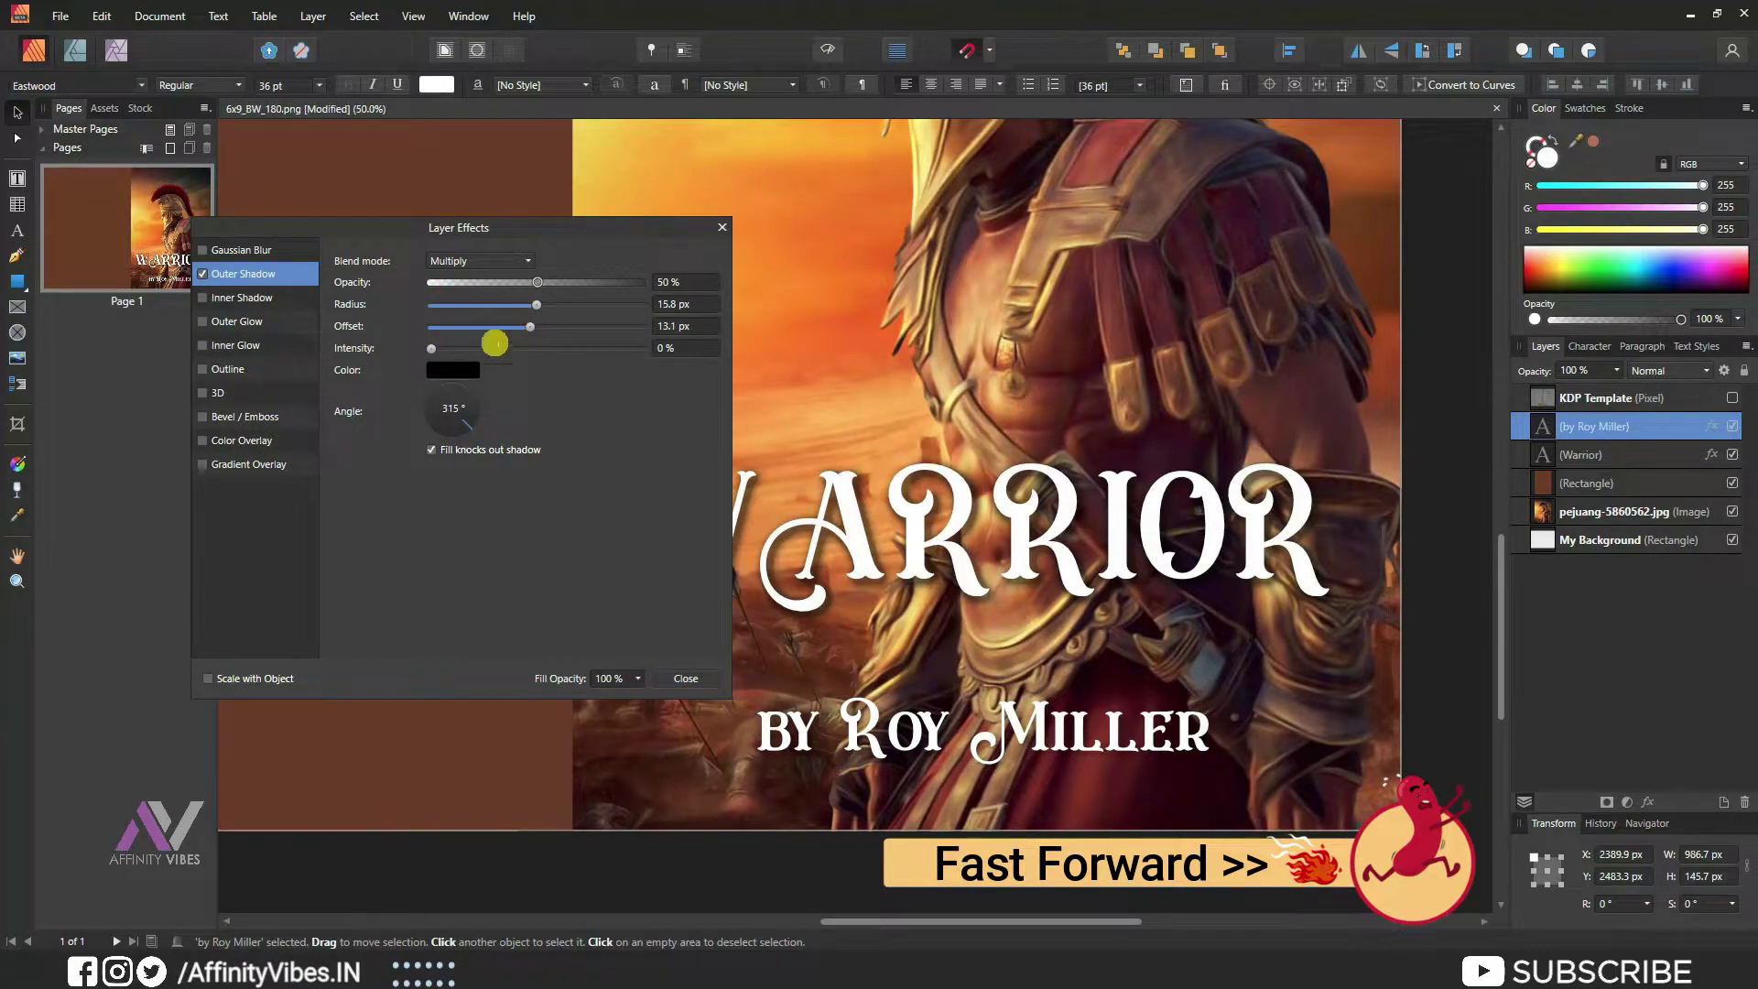
pyautogui.press('Return')
pyautogui.hotkey('ctrl', '0')
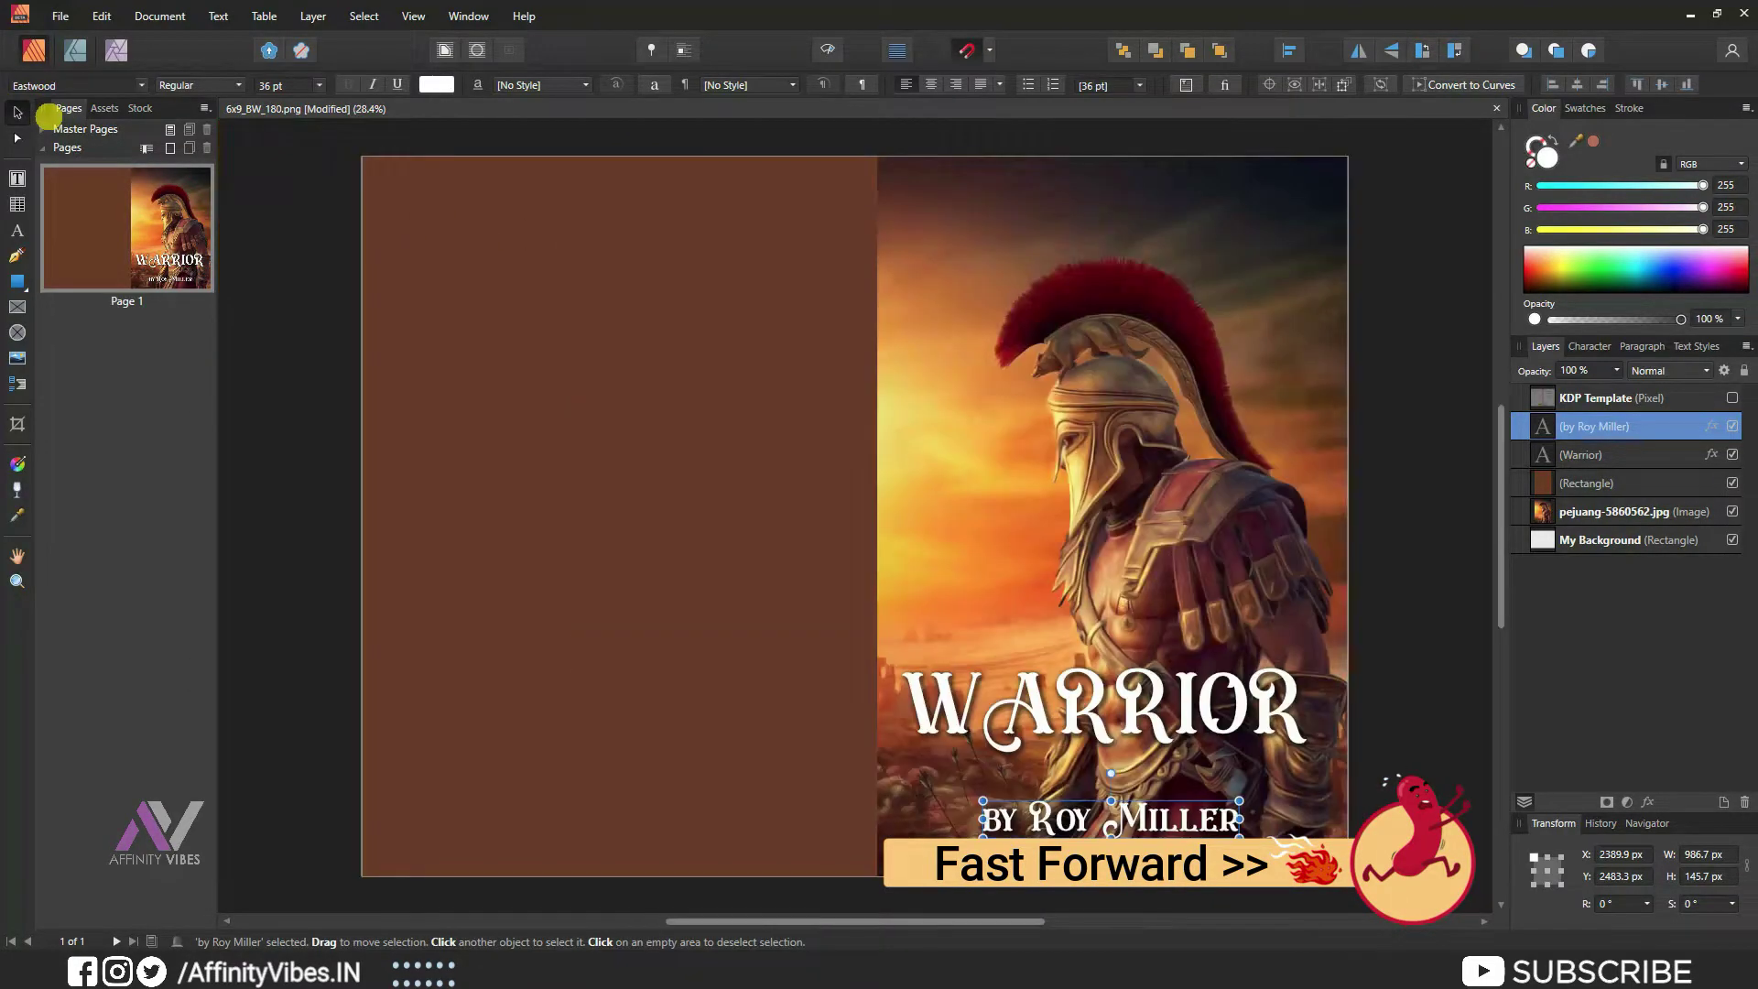
# Step: Draw a frame text box near the front cover top and set it to Bebas Neue
pyautogui.click(1407, 285)
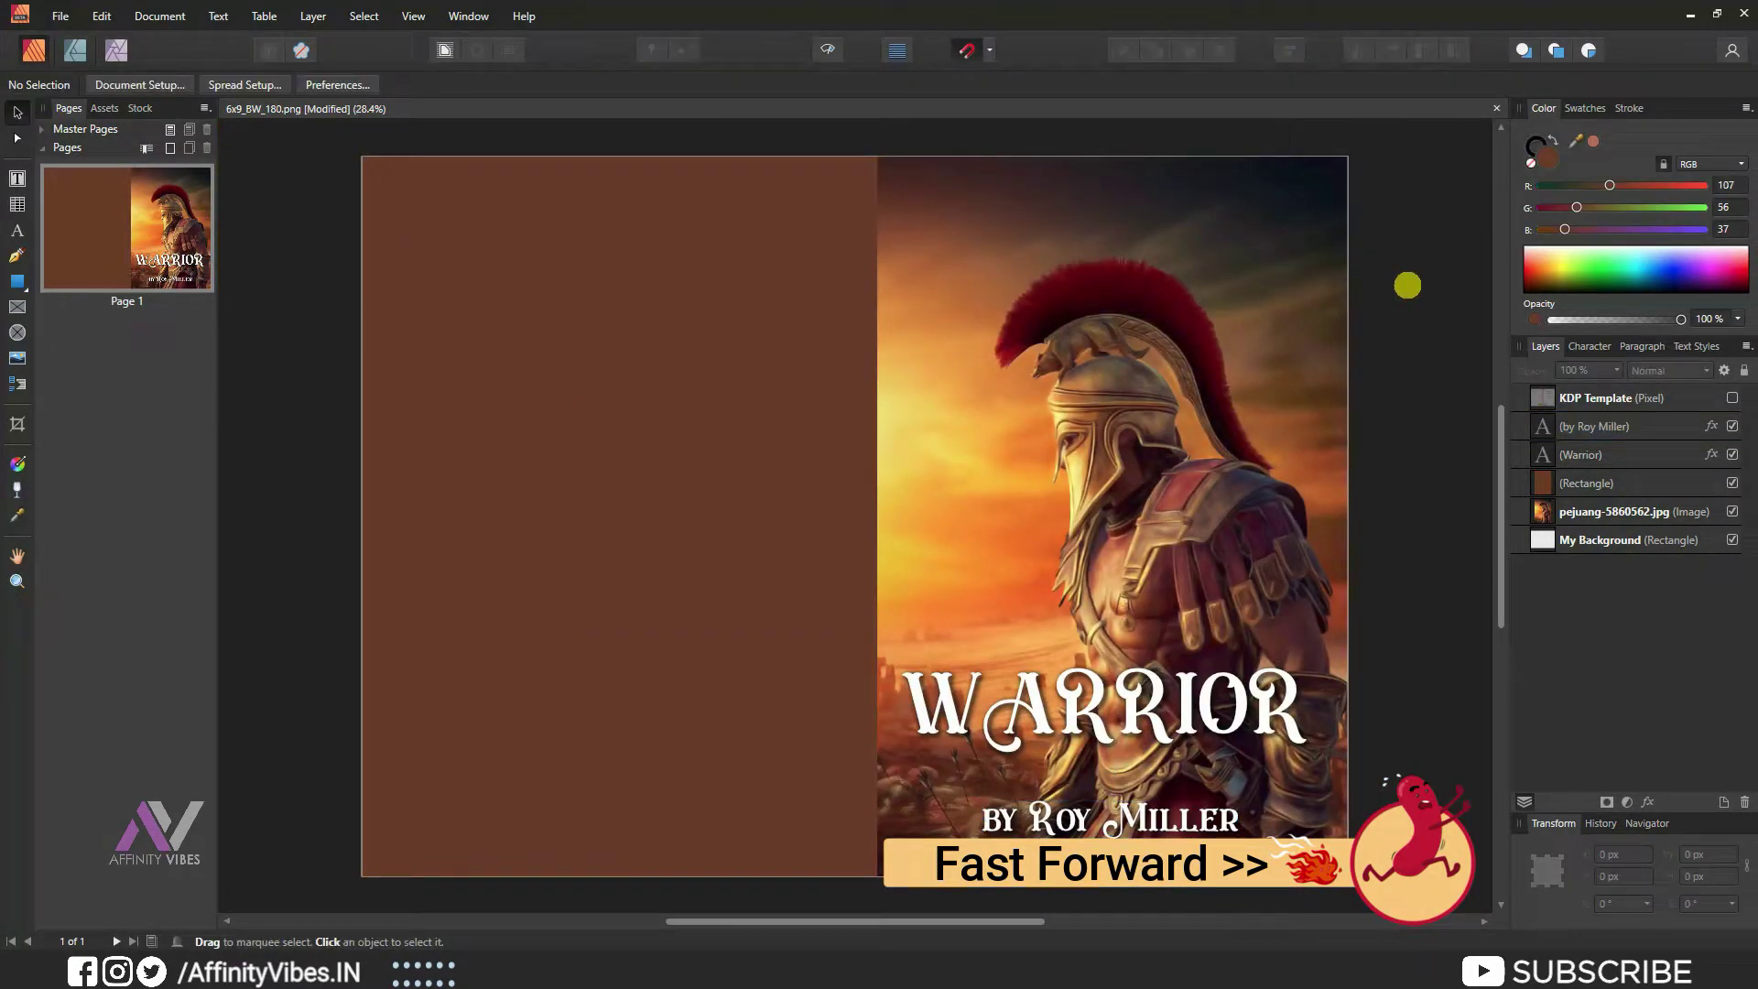
pyautogui.press('t')
pyautogui.moveTo(940, 227); pyautogui.dragTo(1274, 251)
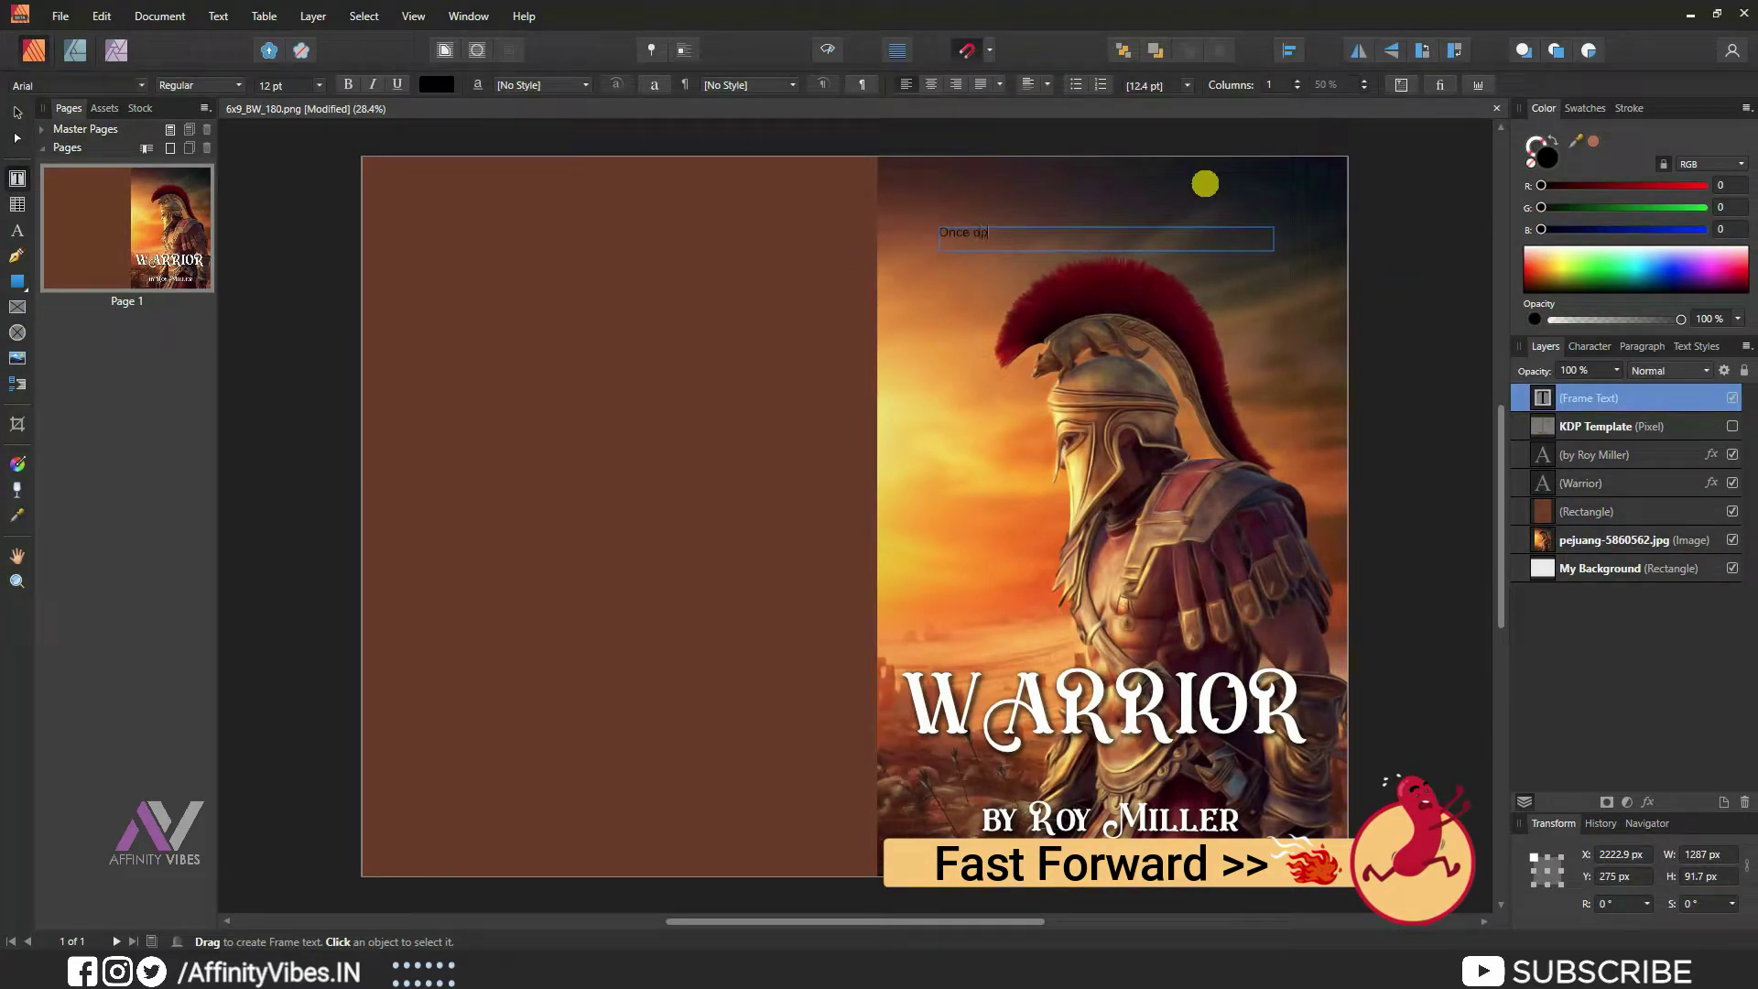
pyautogui.hotkey('ctrl', 'a')
pyautogui.click(78, 85)
pyautogui.write('Bebas')
pyautogui.press('Return')
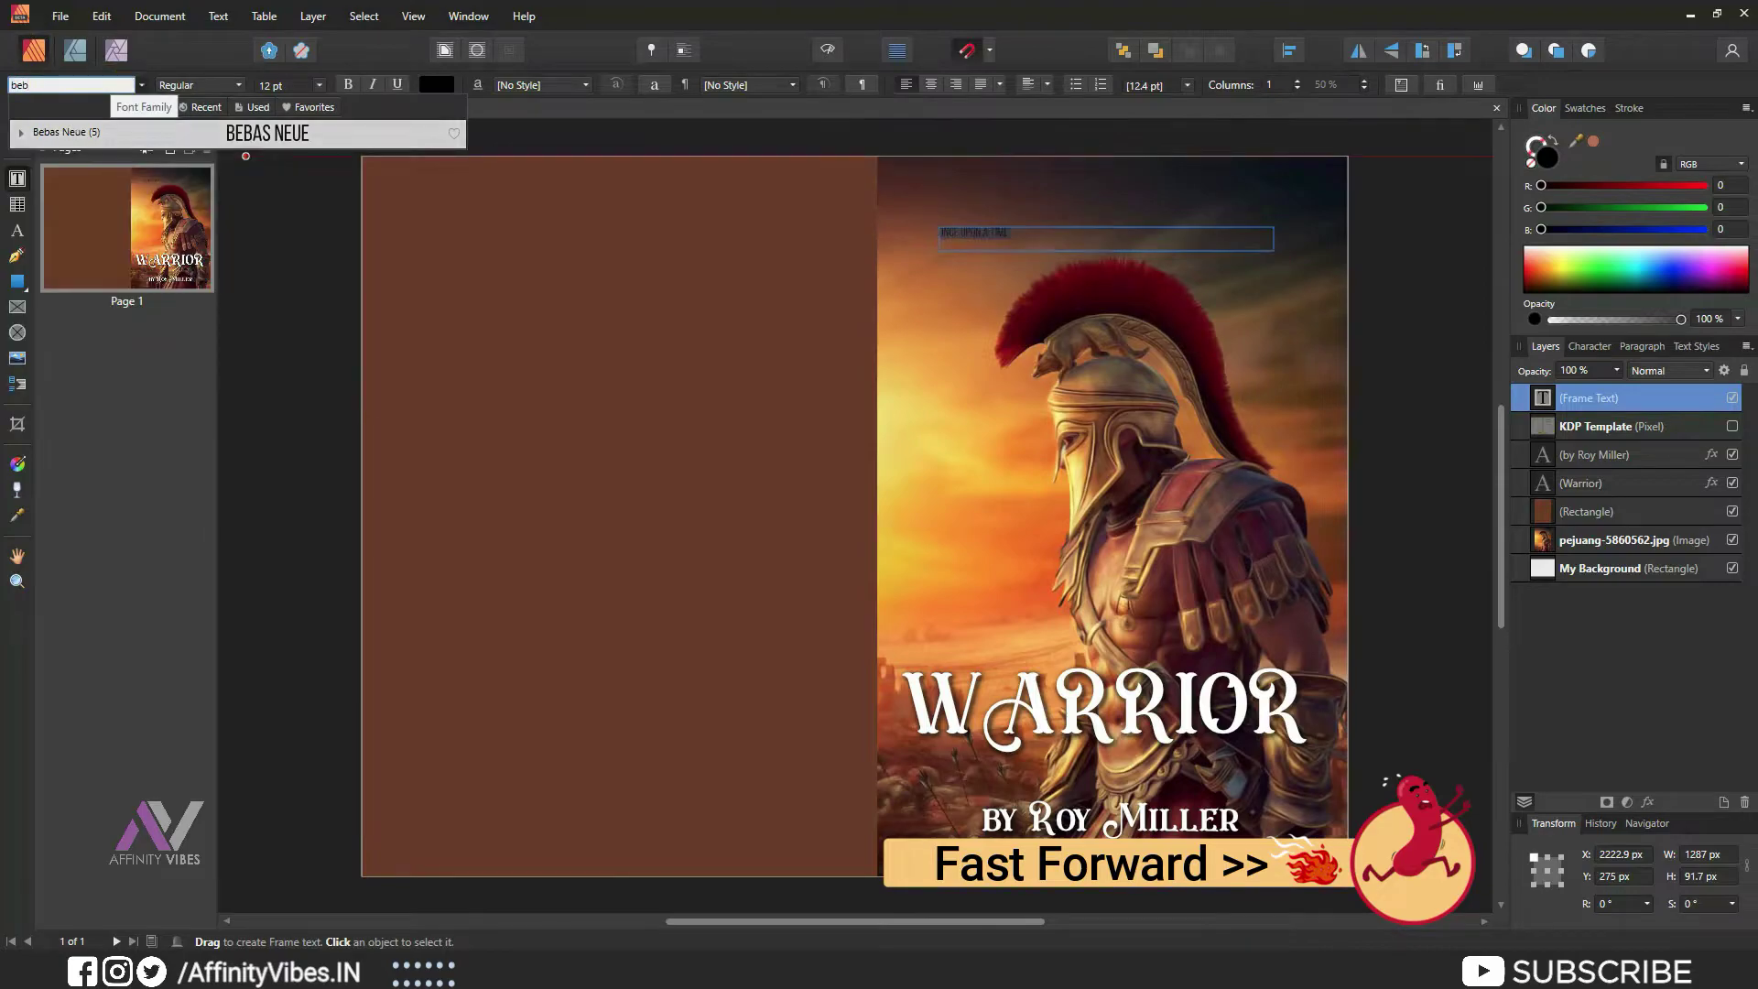
pyautogui.click(319, 85)
# Step: Make the tagline 20 pt, white and centred, move it higher, and end it with '...'
pyautogui.click(270, 232)
pyautogui.click(436, 84)
pyautogui.click(385, 263)
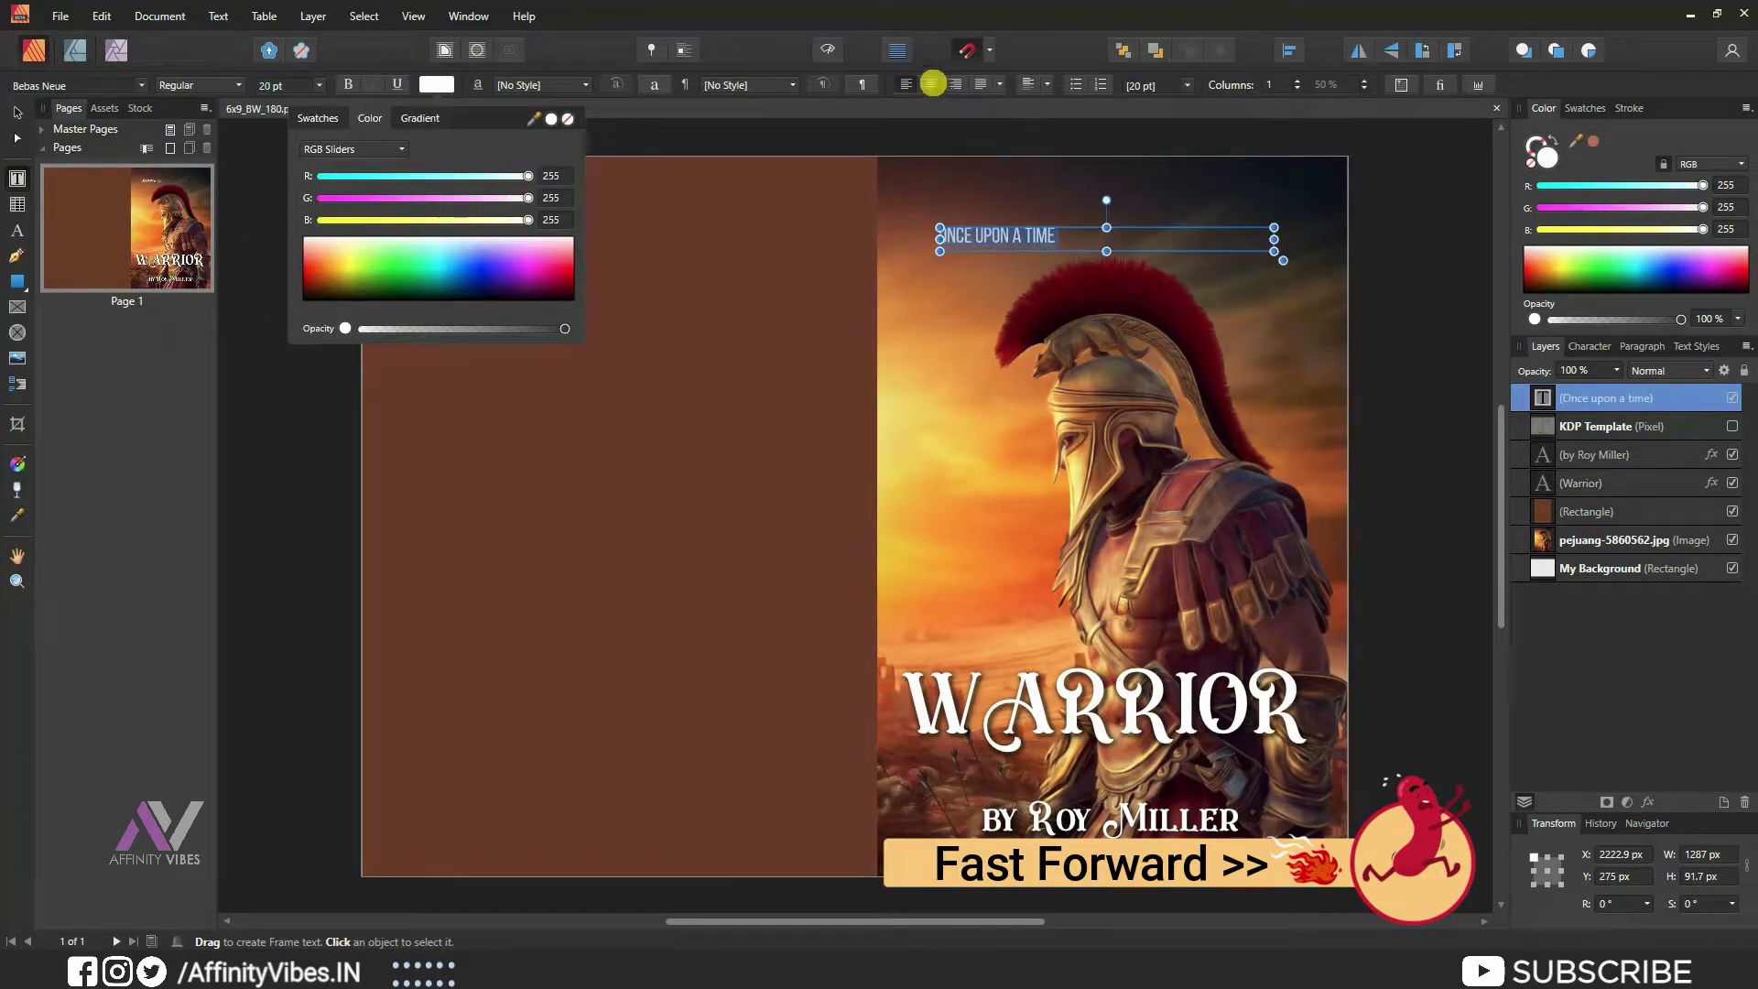
pyautogui.click(1065, 235)
pyautogui.hotkey('ctrl', 'e')
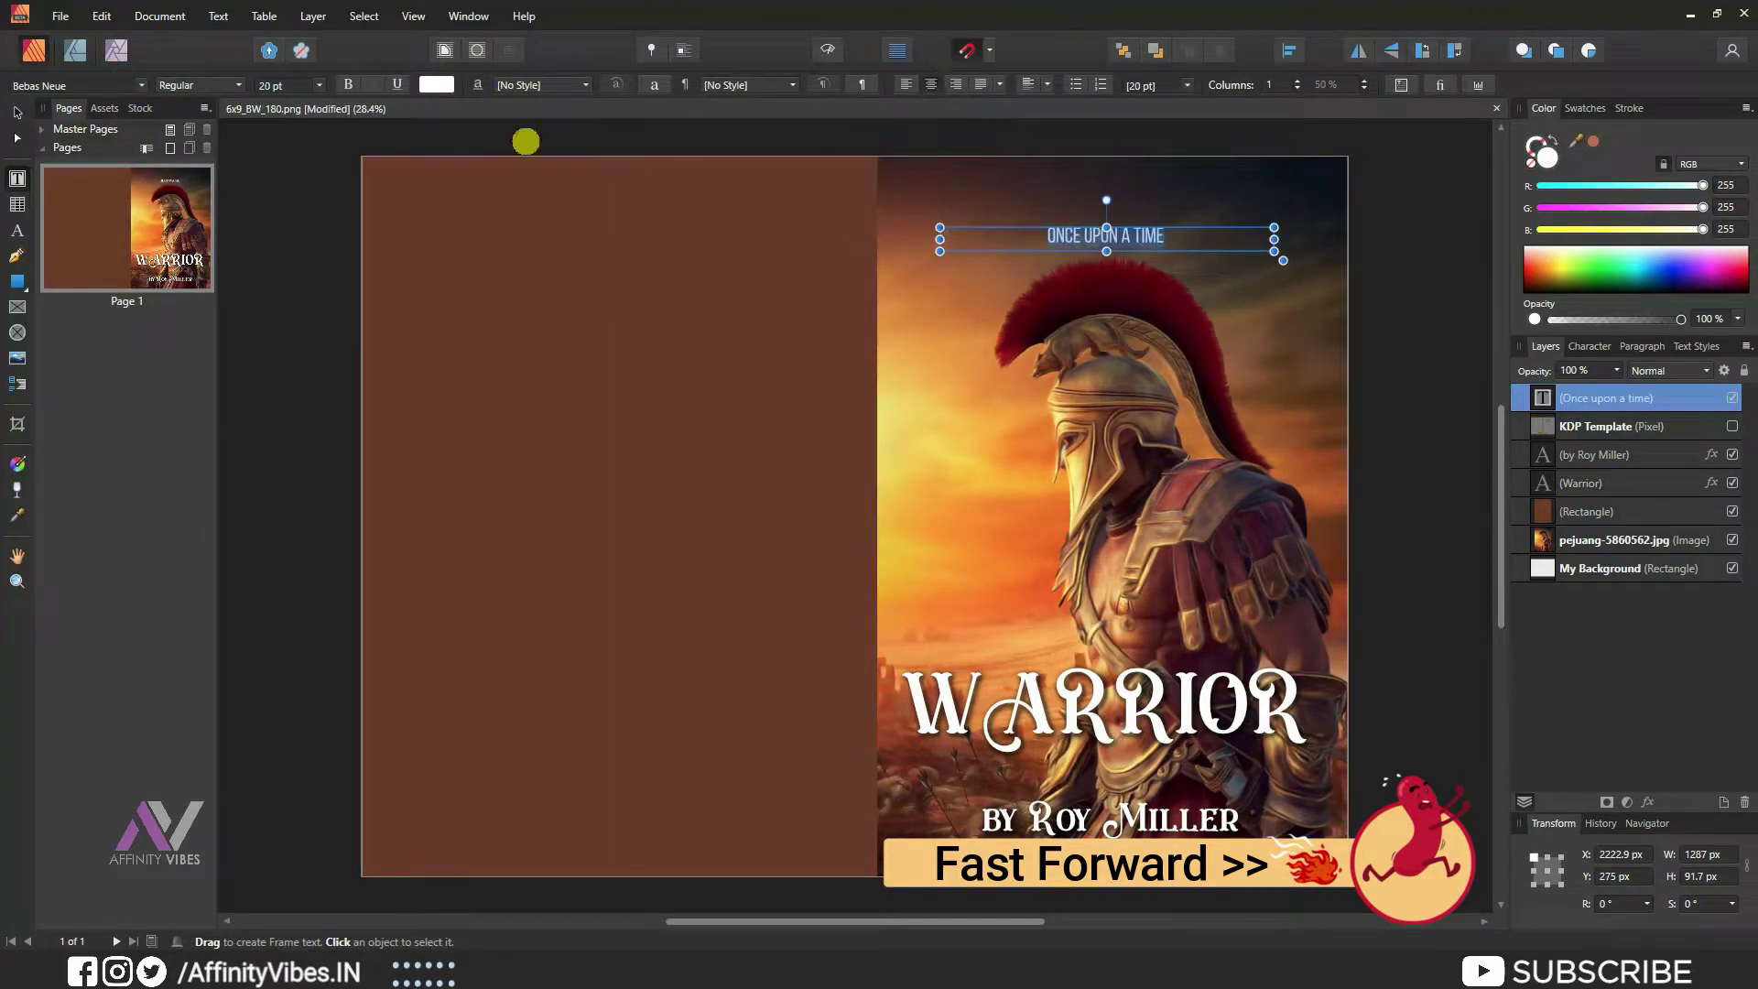
pyautogui.press('Escape')
pyautogui.moveTo(1031, 236); pyautogui.dragTo(1031, 218)
pyautogui.doubleClick(1161, 218)
pyautogui.write('...')
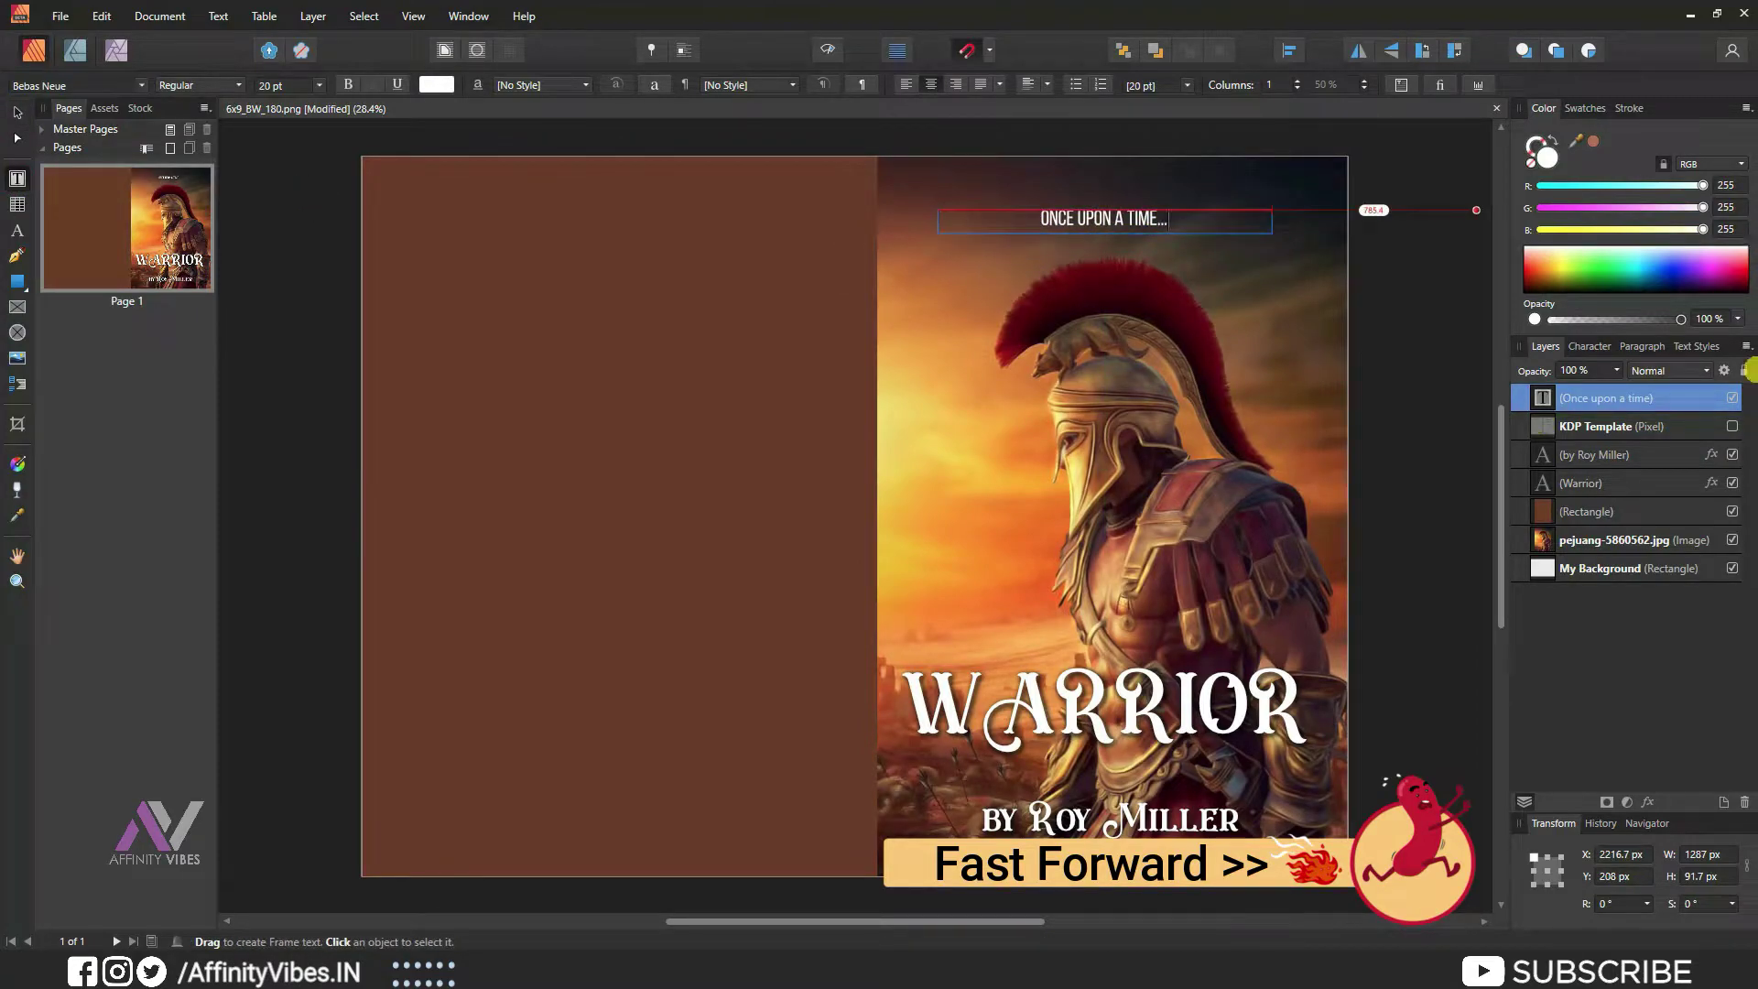
# Step: Move the KDP template layer to the top and group the tagline, author line and WARRIOR
pyautogui.moveTo(1602, 426); pyautogui.dragTo(1602, 396)
pyautogui.click(1732, 397)
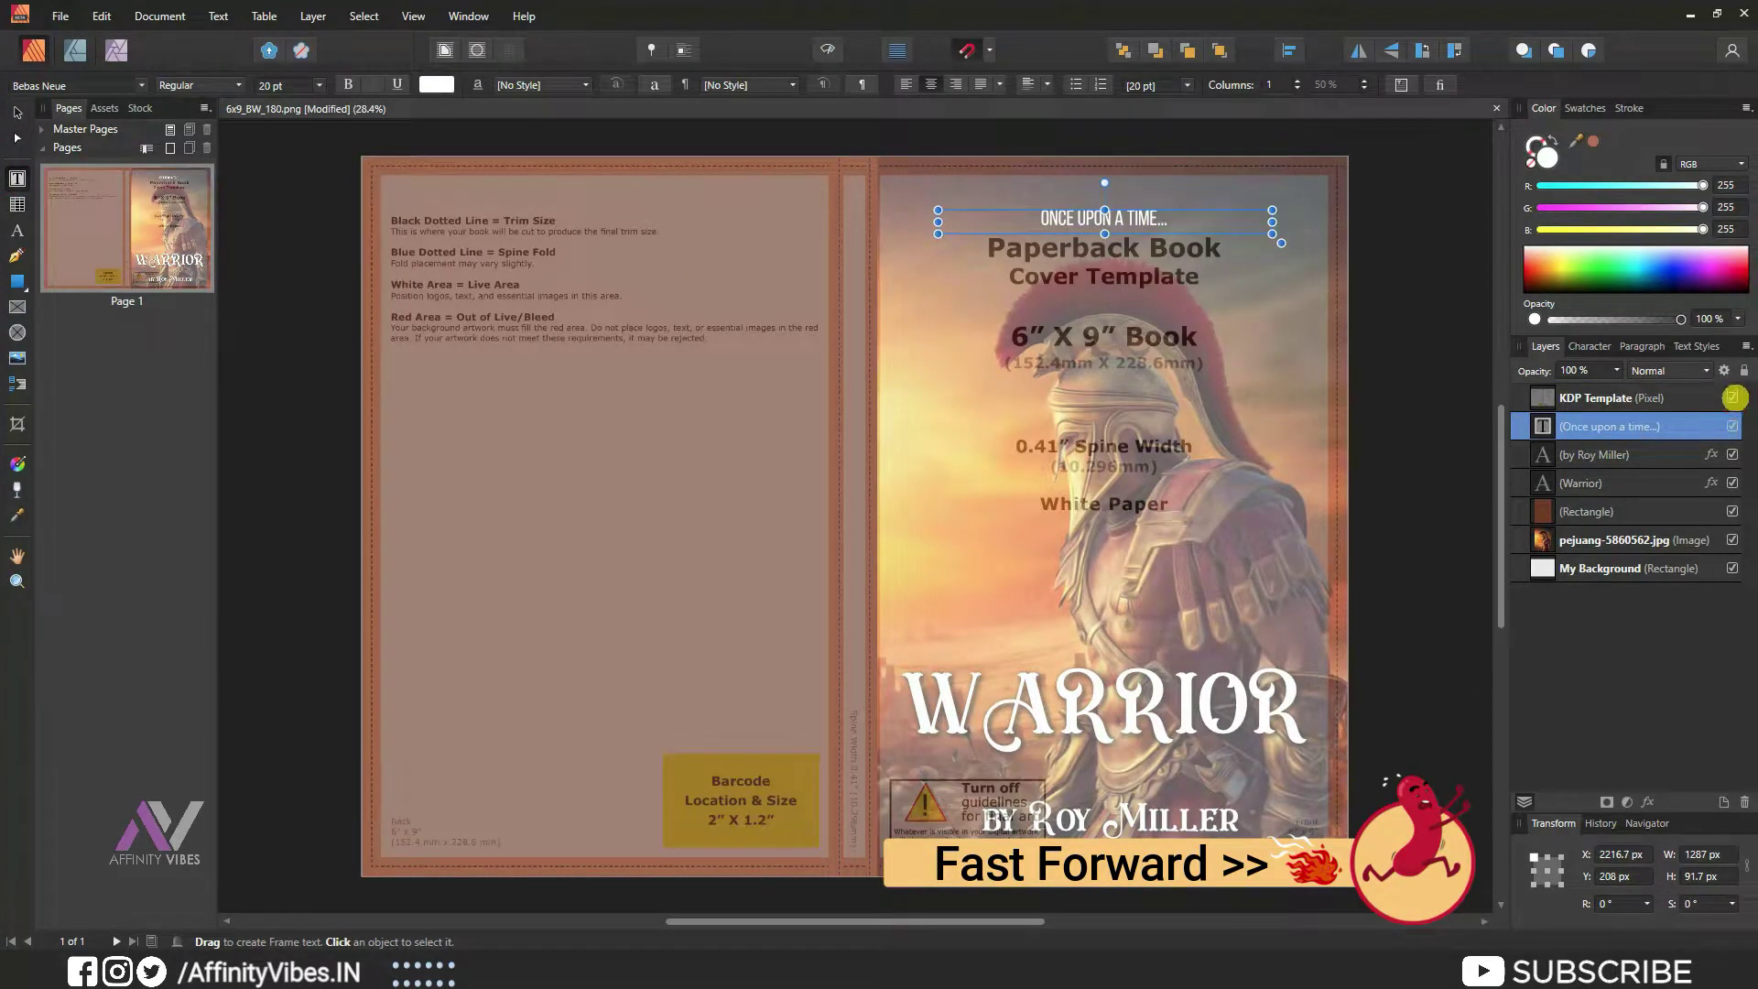
pyautogui.click(1732, 398)
pyautogui.keyDown('shift'); pyautogui.click(1619, 455); pyautogui.keyUp('shift')
pyautogui.keyDown('shift'); pyautogui.click(1619, 485); pyautogui.keyUp('shift')
pyautogui.hotkey('ctrl', 'g')
pyautogui.doubleClick(1579, 427)
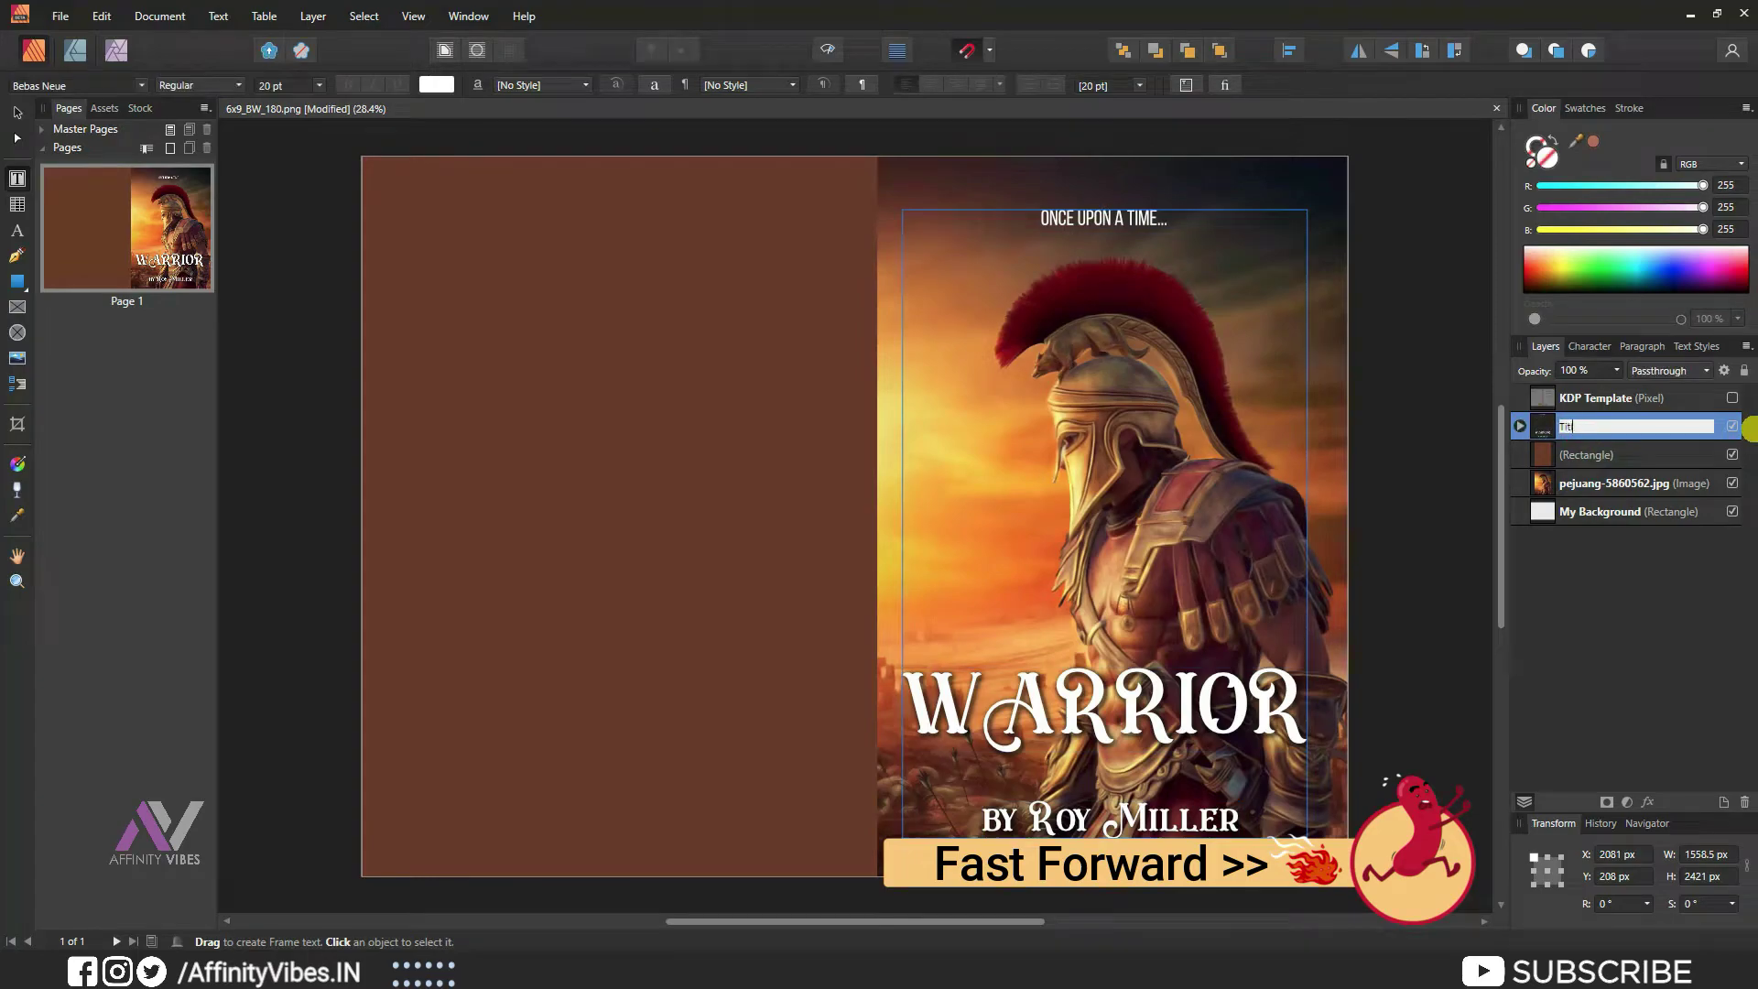
# Step: Group the brown rectangle and remaining background layers, naming the groups Title and Background
pyautogui.click(1584, 455)
pyautogui.keyDown('shift'); pyautogui.click(1619, 511); pyautogui.keyUp('shift')
pyautogui.hotkey('ctrl', 'g')
pyautogui.doubleClick(1587, 455)
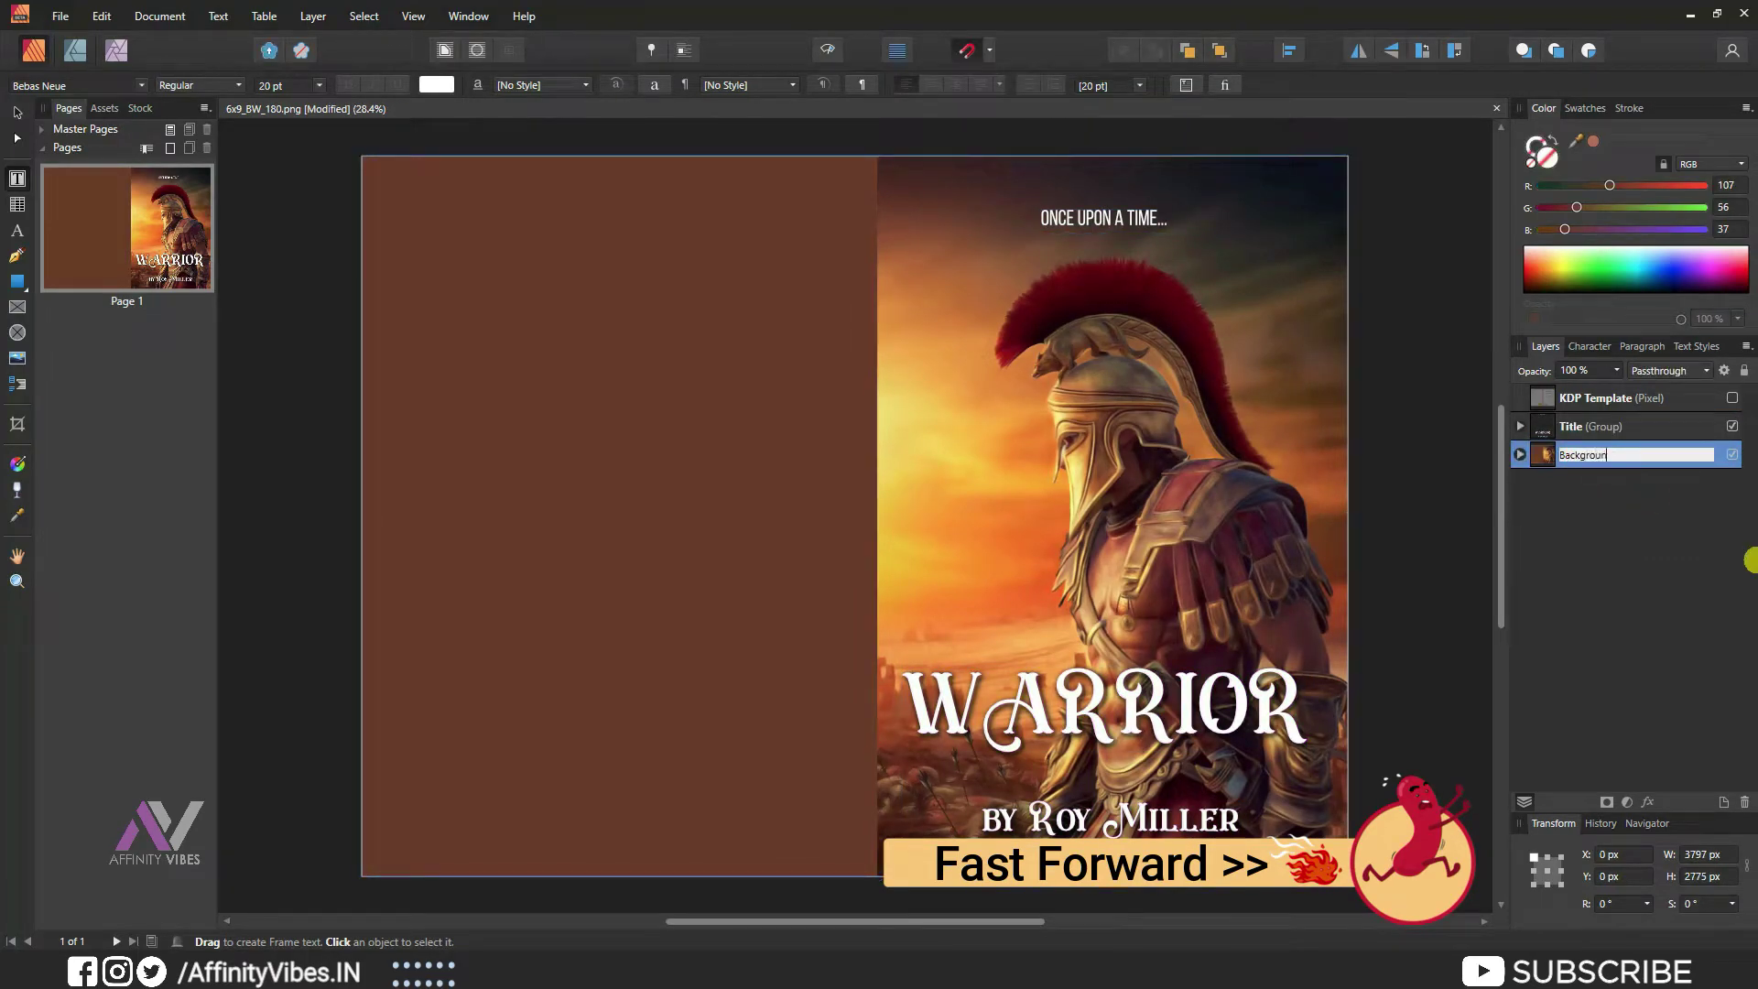
pyautogui.click(1520, 425)
# Step: Widen the tagline's letter tracking to 300 in the Character panel
pyautogui.tripleClick(1178, 223)
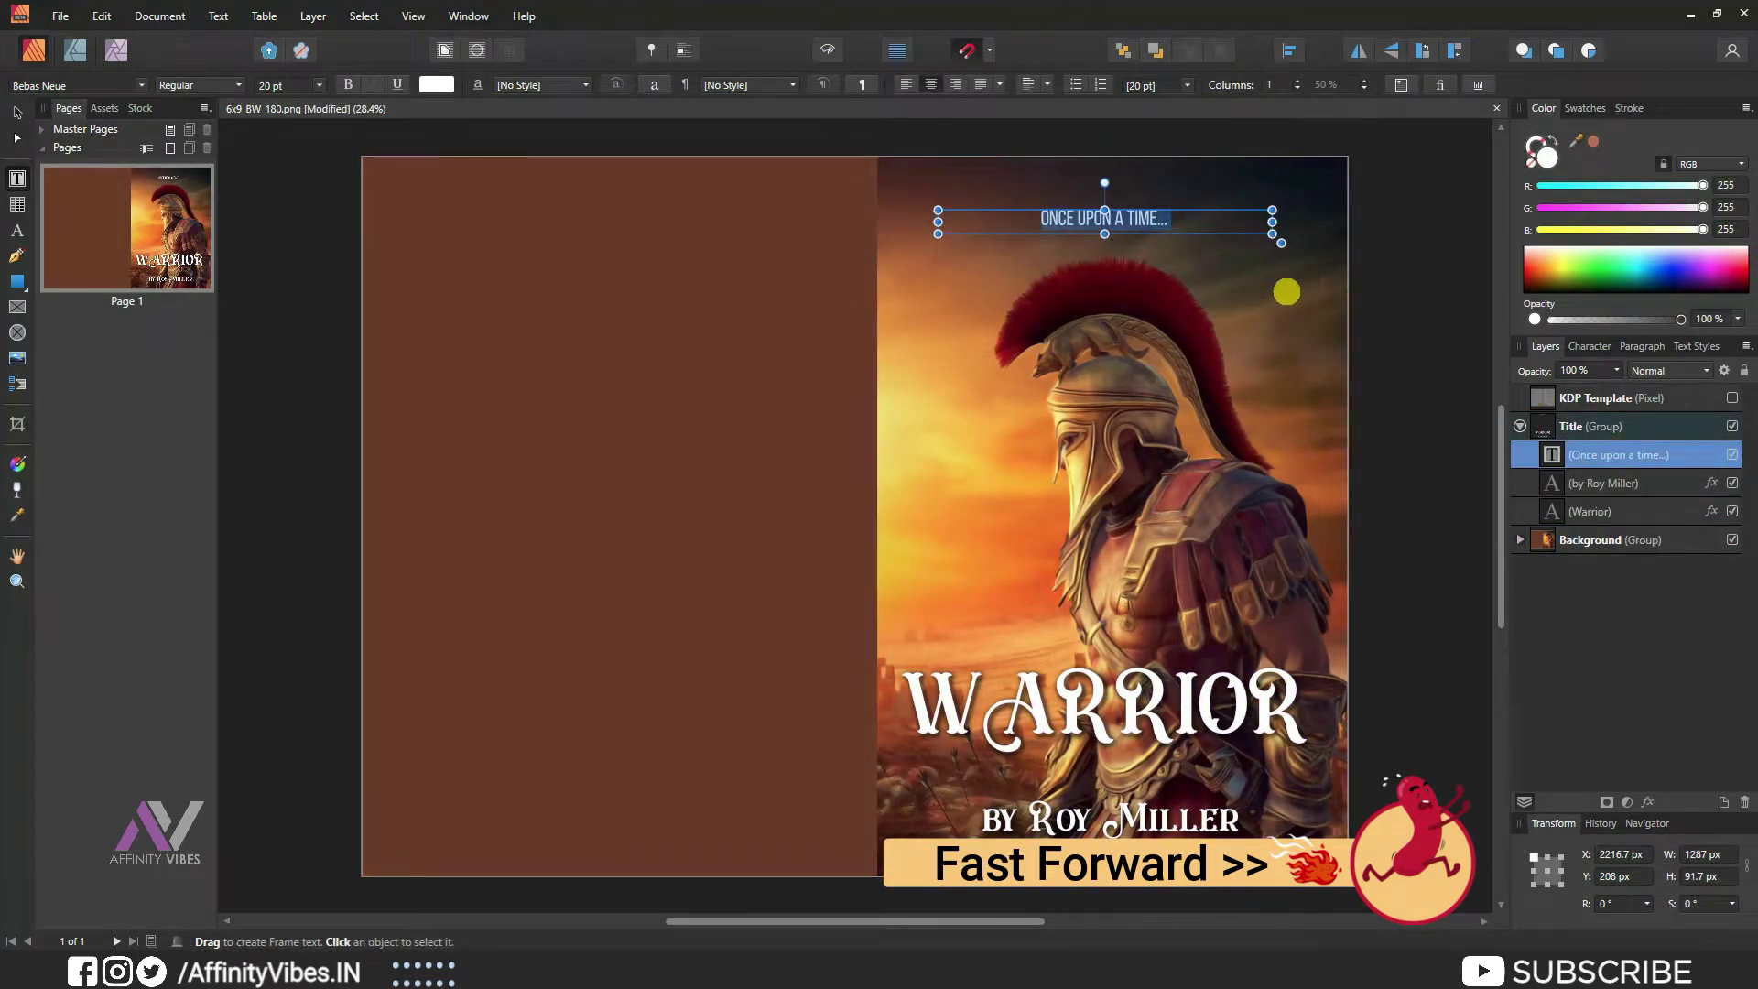
pyautogui.click(1588, 346)
pyautogui.click(1574, 569)
pyautogui.write('200')
pyautogui.press('Return')
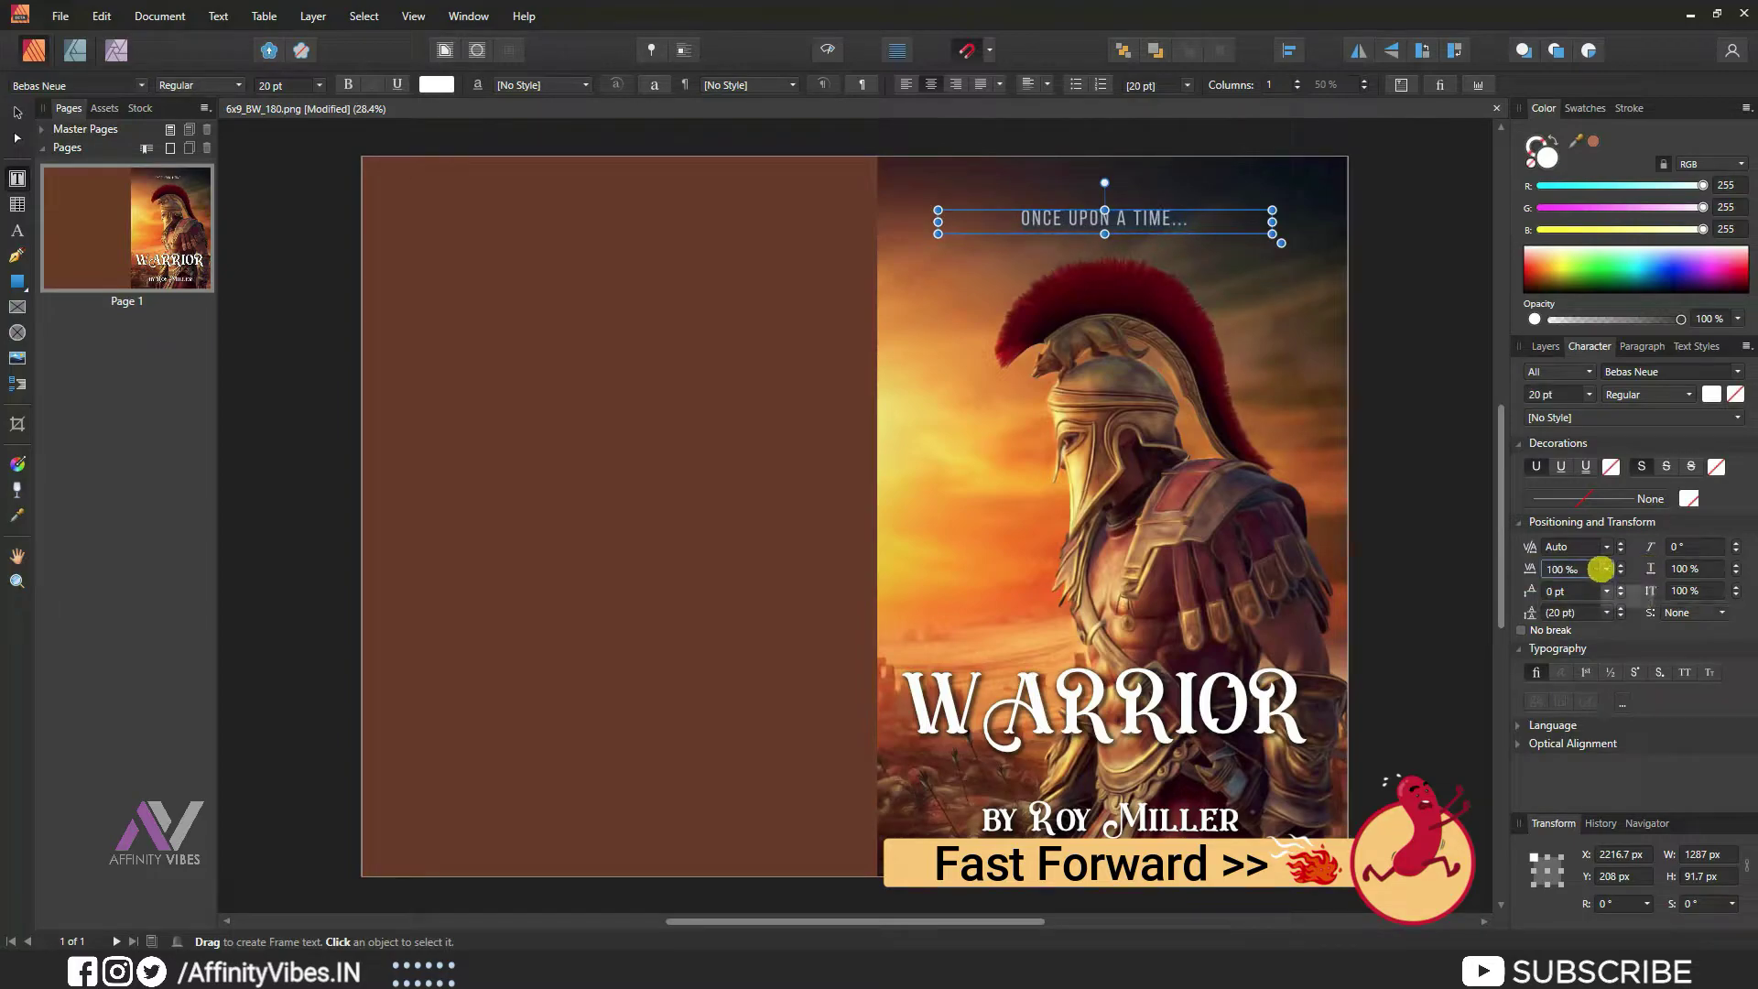
pyautogui.press('Return')
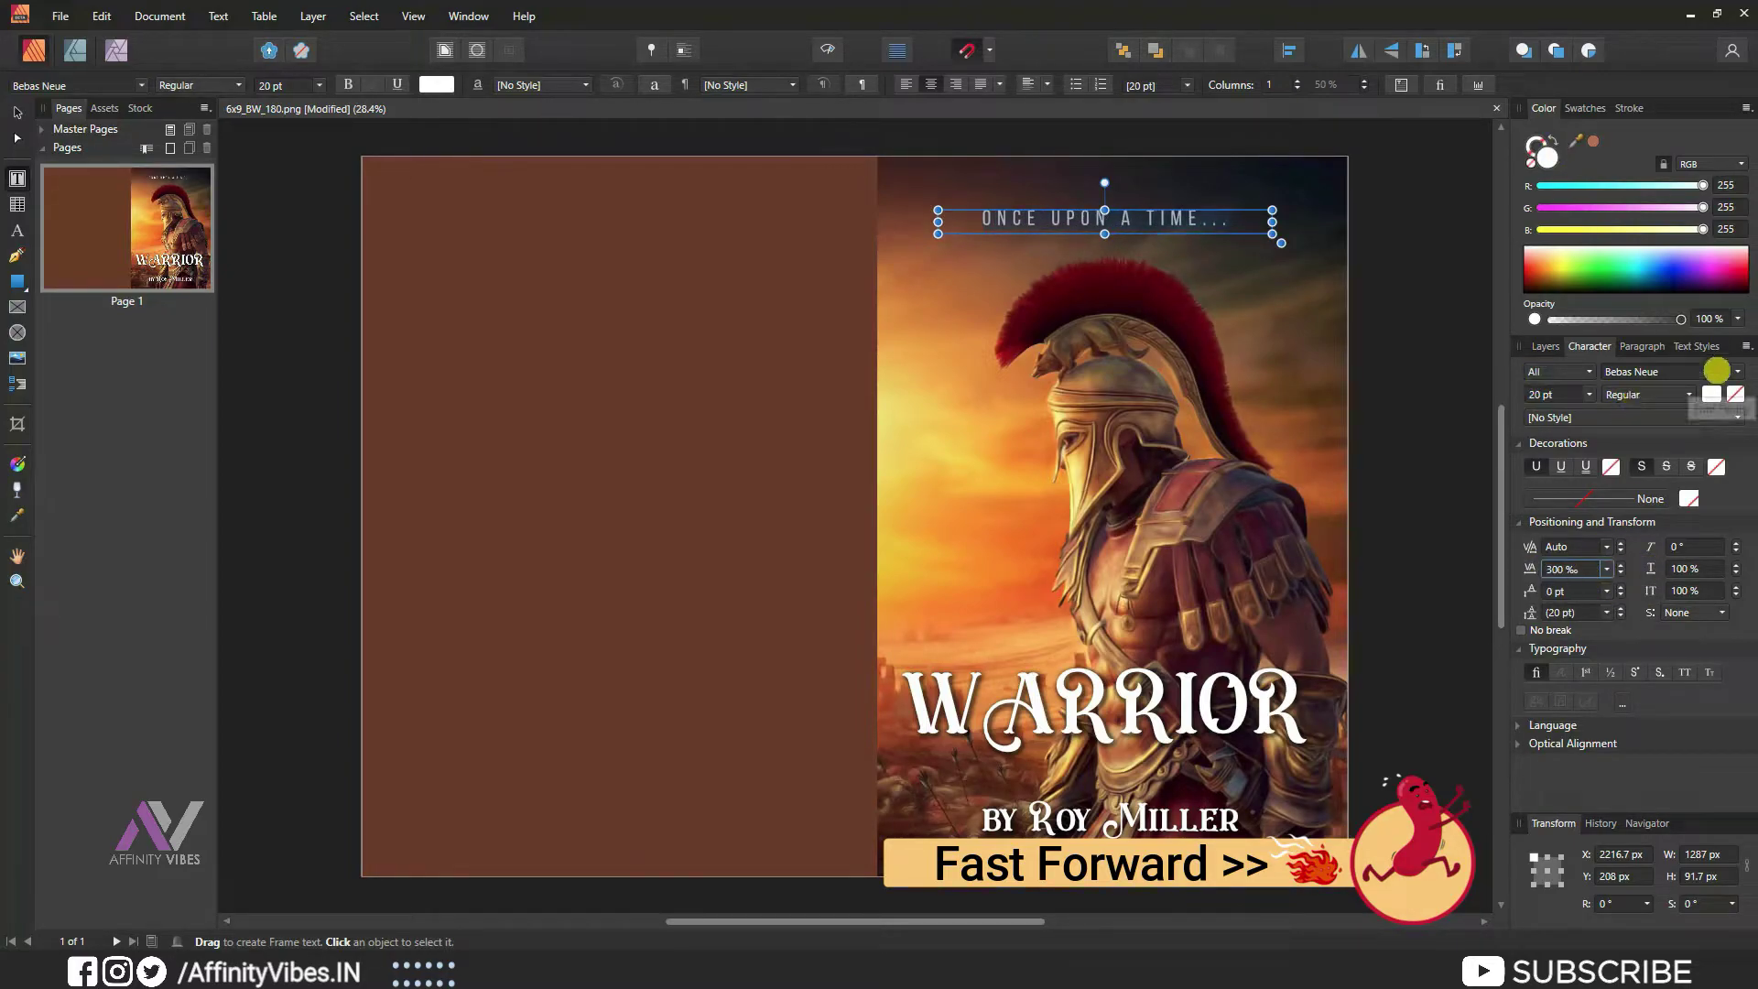
pyautogui.click(1546, 346)
# Step: Toggle the KDP template and Title group visibility to check the title placement
pyautogui.click(1604, 427)
pyautogui.click(1733, 398)
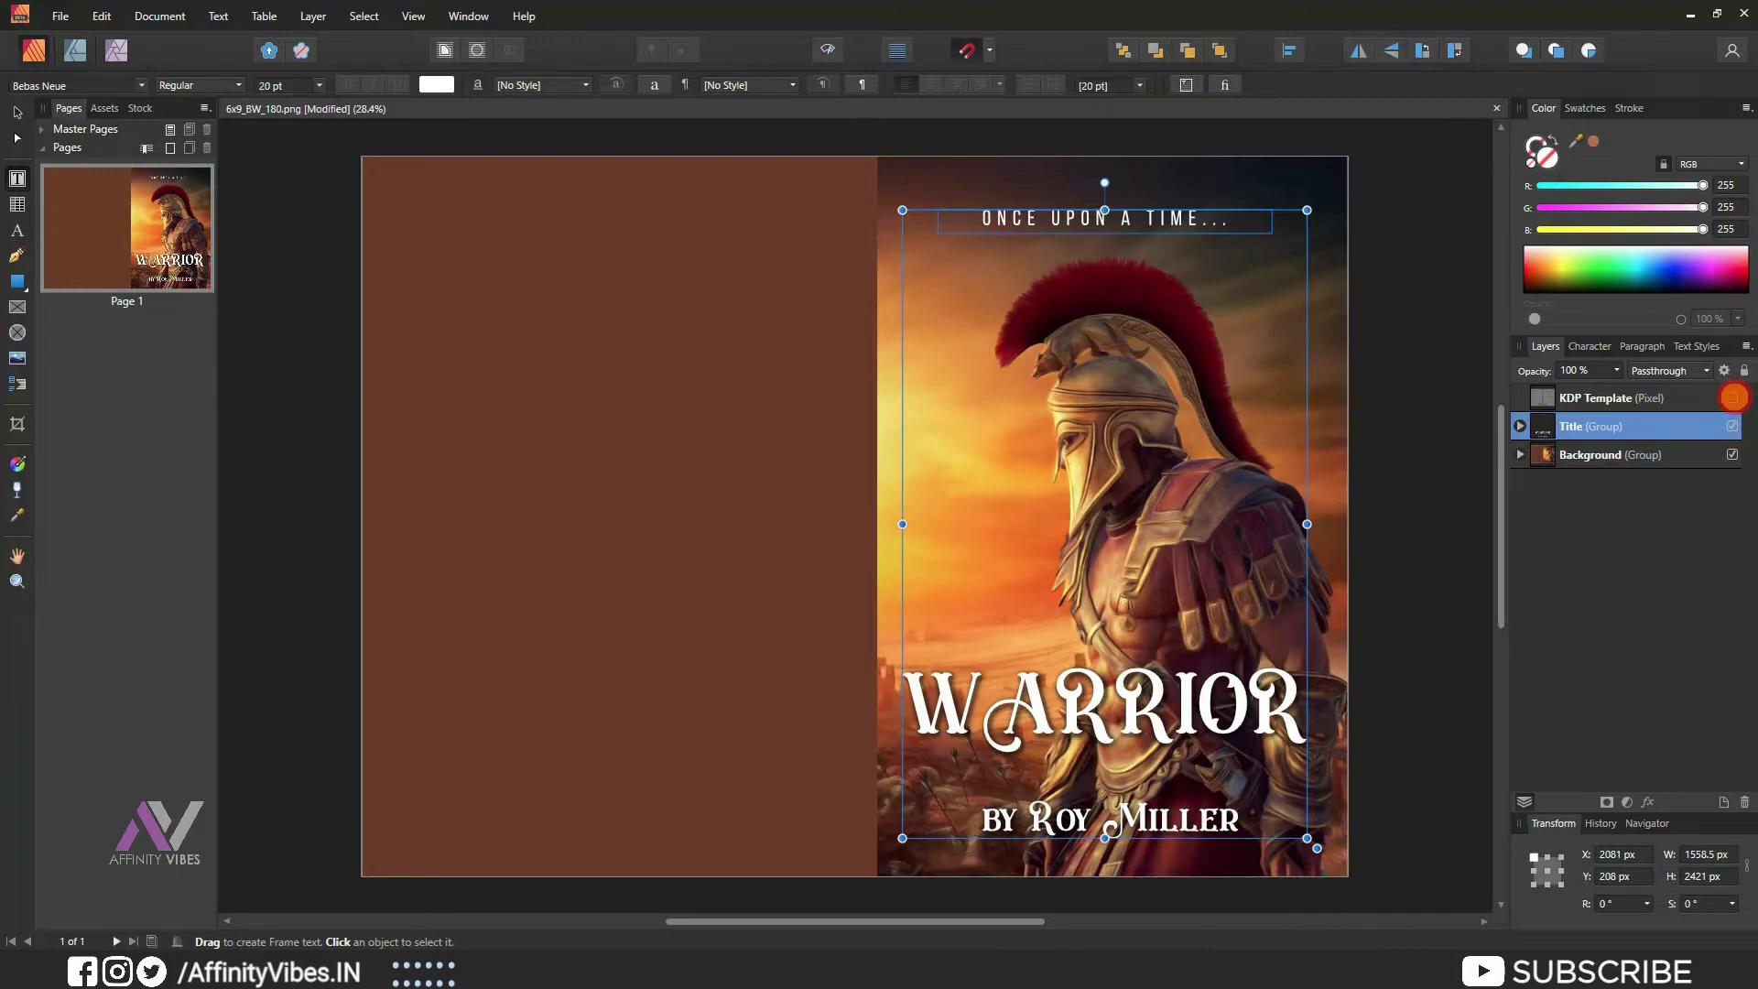
pyautogui.click(1733, 426)
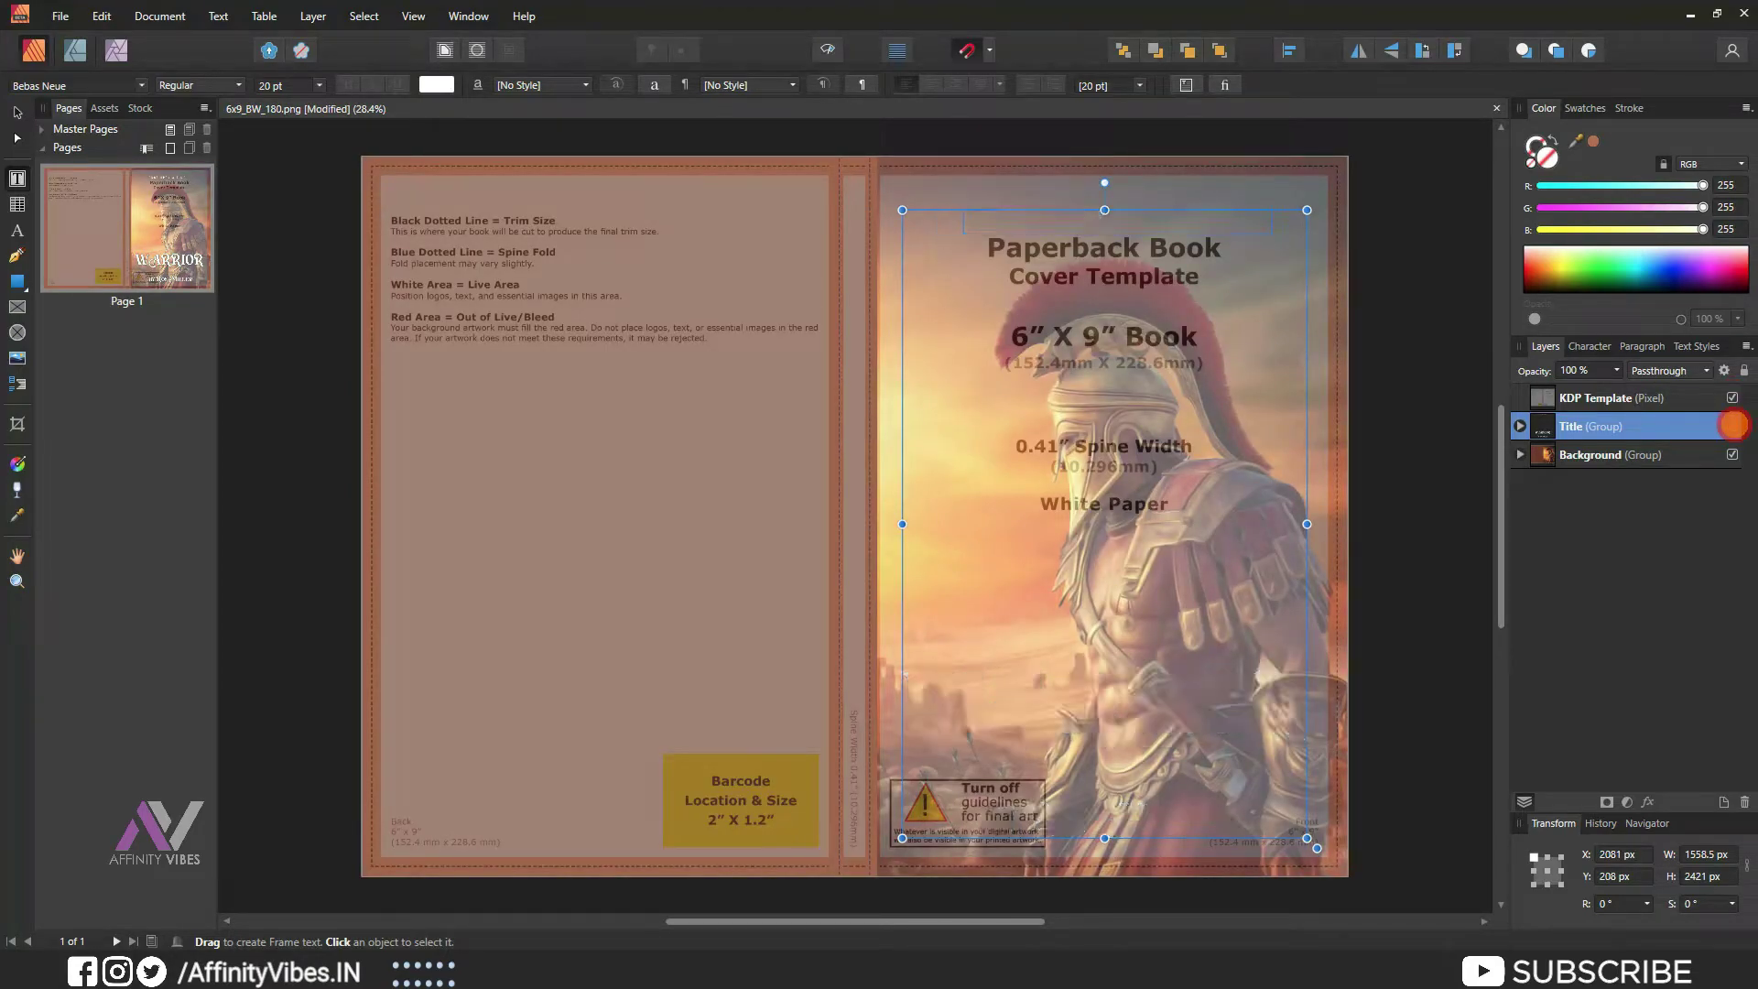
pyautogui.click(1733, 426)
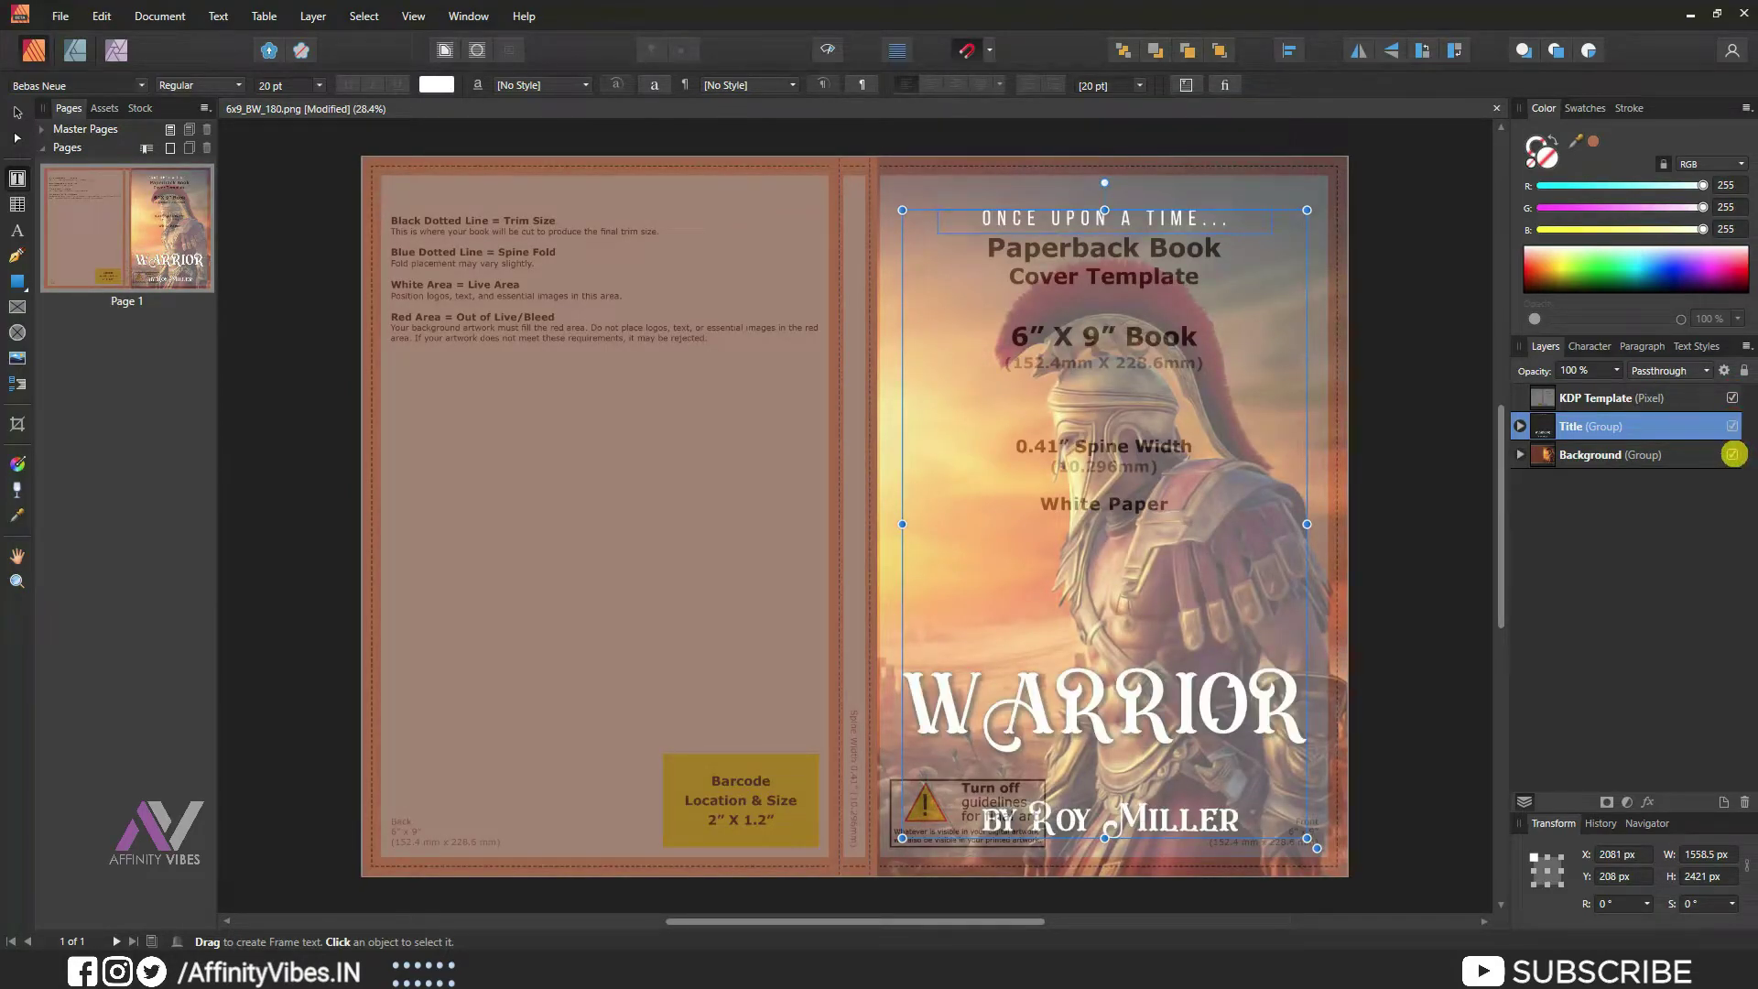
pyautogui.click(1733, 397)
pyautogui.click(1733, 426)
pyautogui.click(1732, 425)
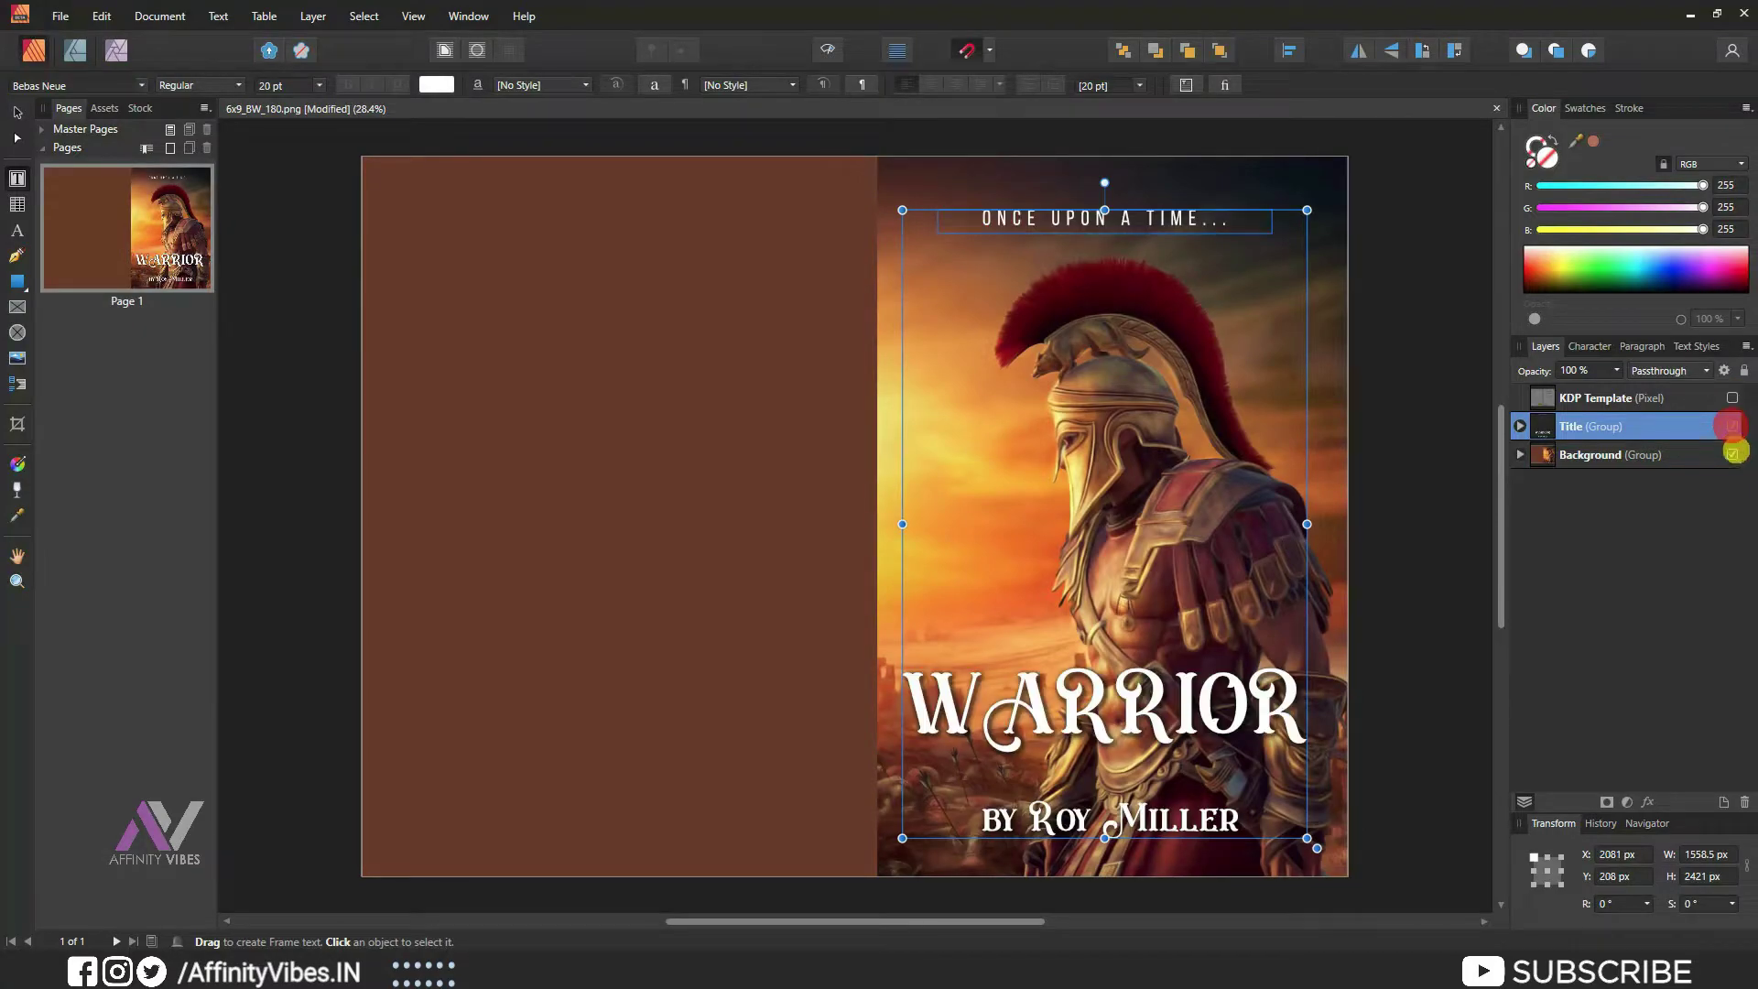
pyautogui.click(1733, 426)
pyautogui.click(1733, 425)
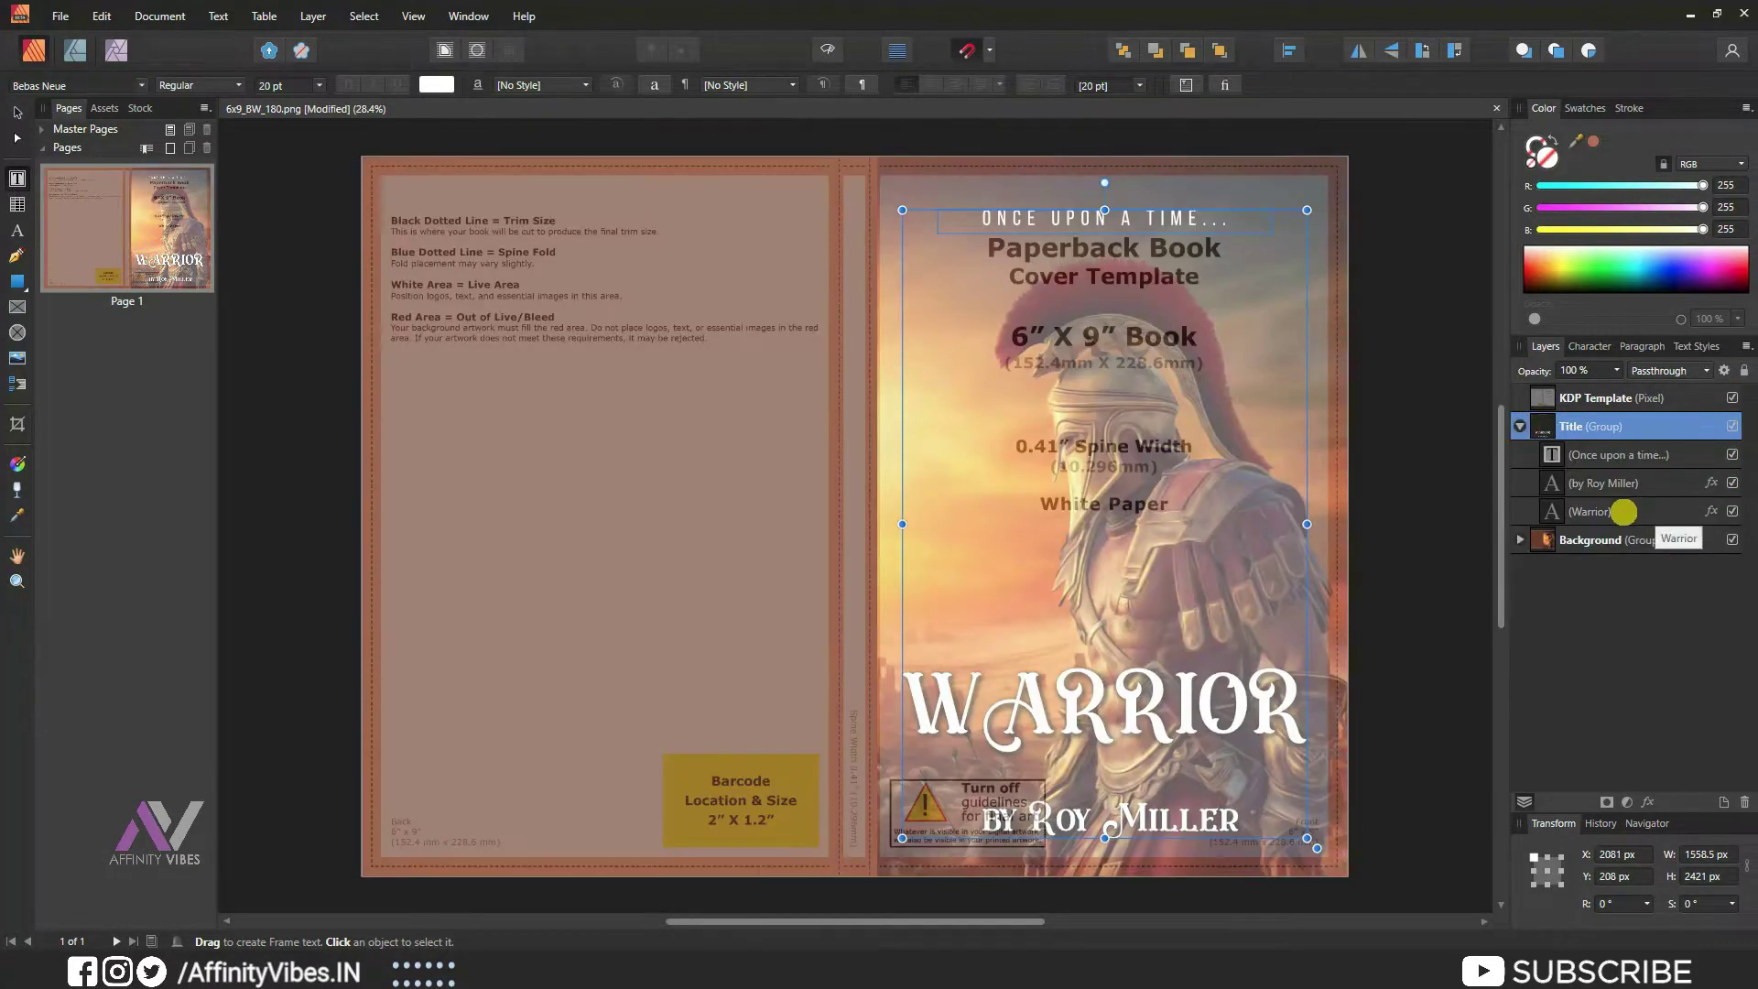
pyautogui.click(1624, 511)
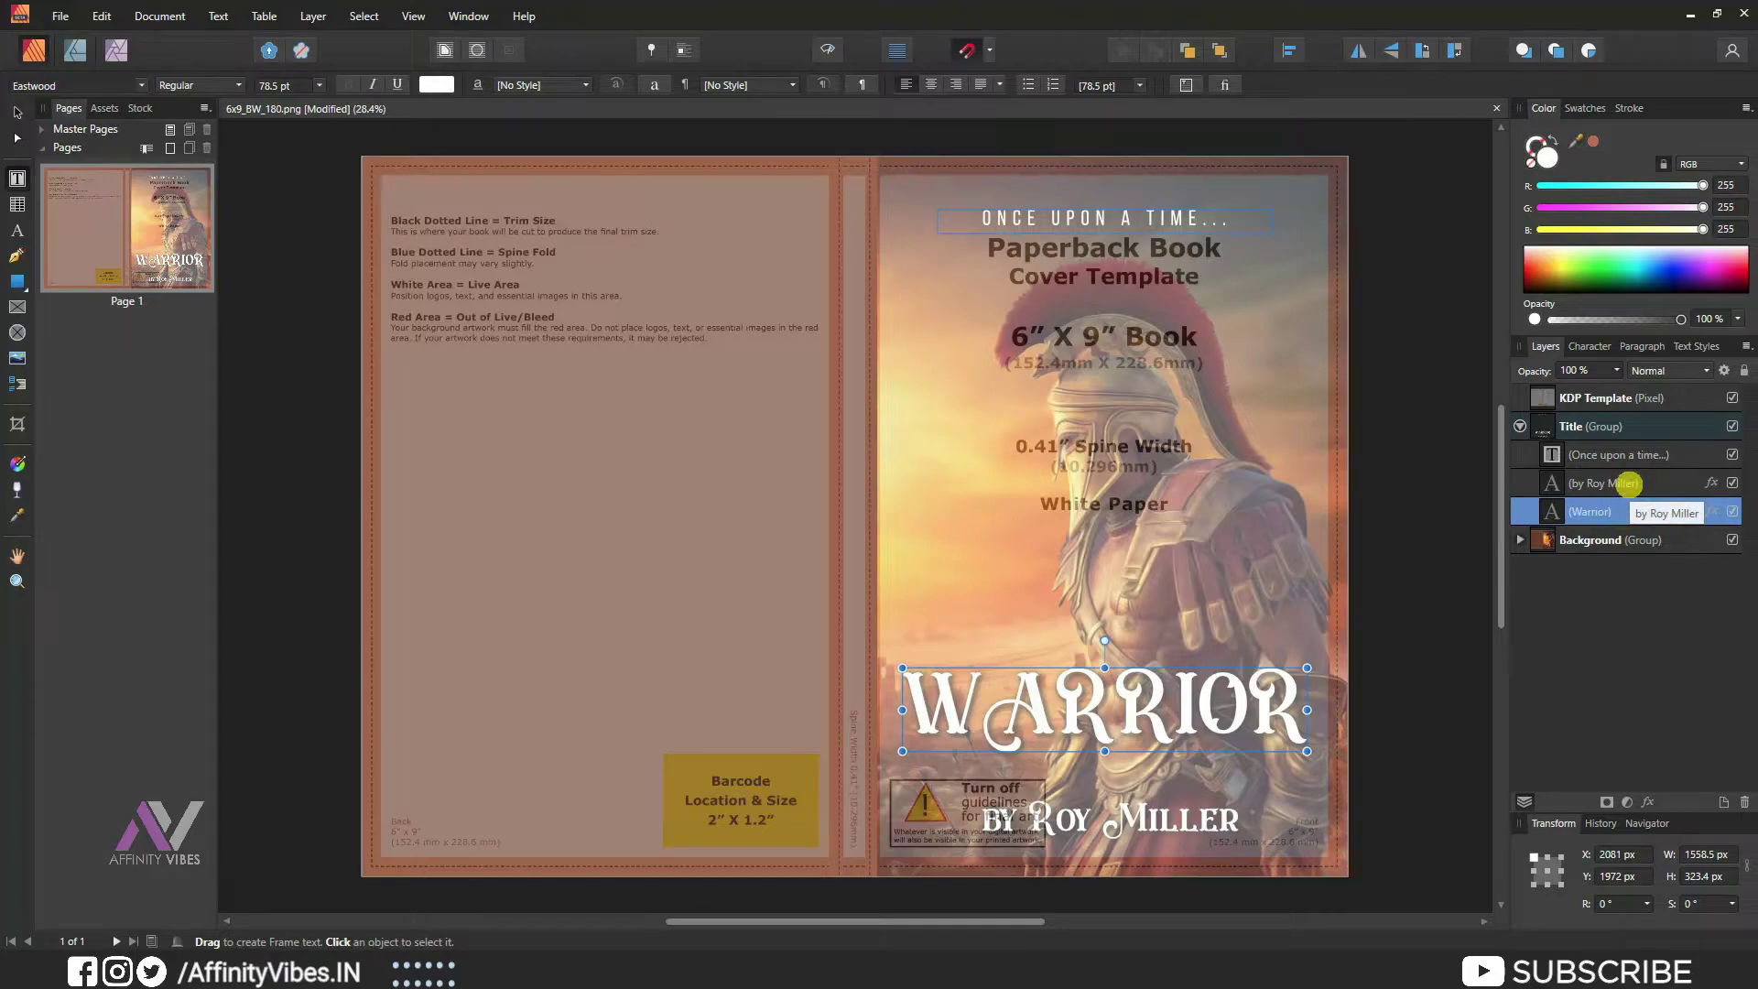
# Step: Duplicate WARRIOR and the author line, move the copies to the back cover top and shrink them
pyautogui.keyDown('shift'); pyautogui.click(1629, 483); pyautogui.keyUp('shift')
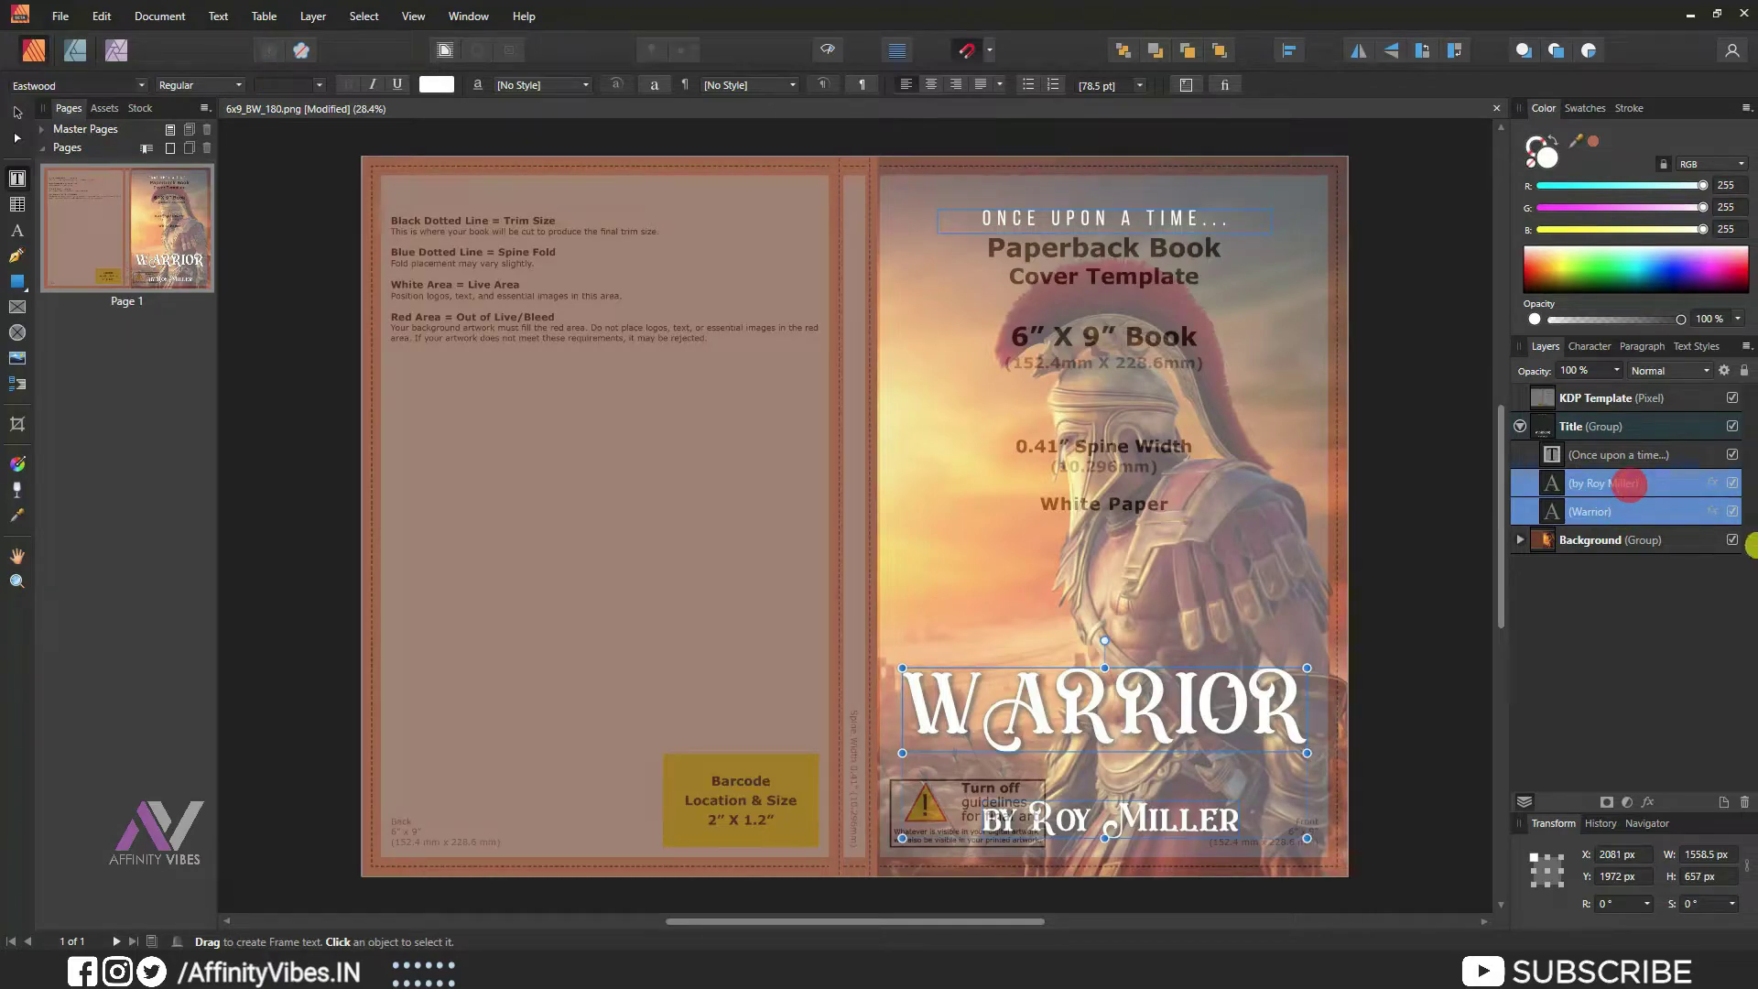
pyautogui.hotkey('ctrl', 'j')
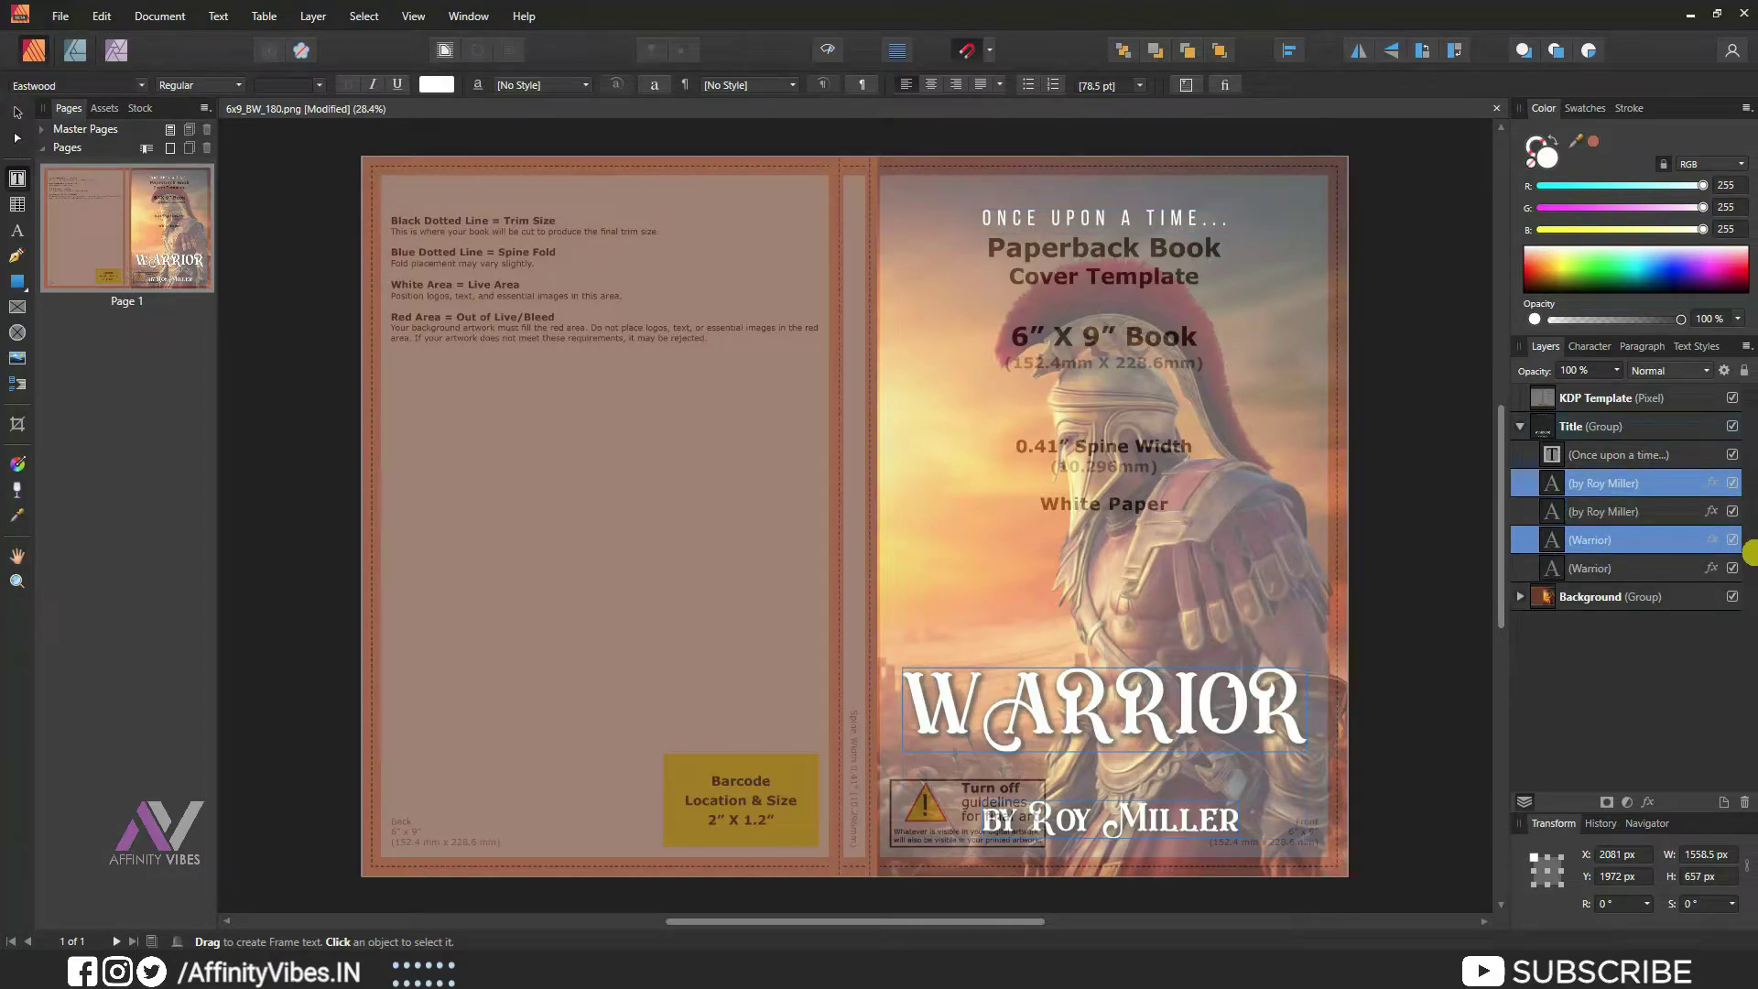
pyautogui.click(17, 111)
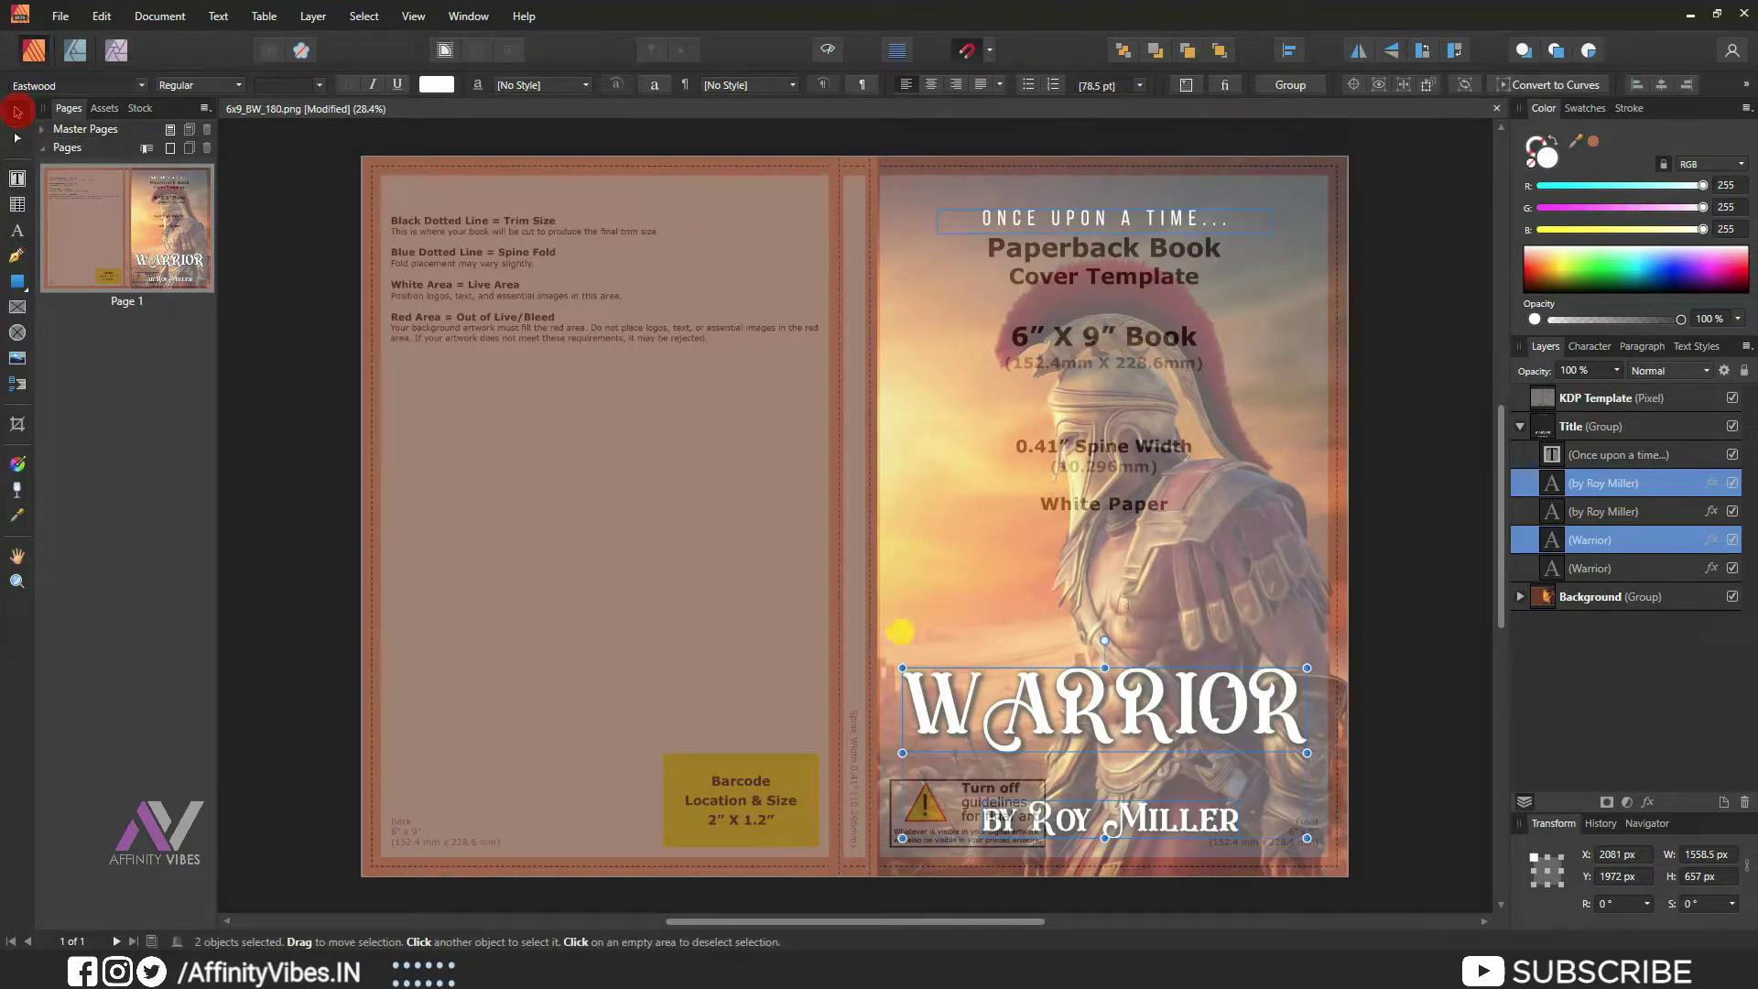
pyautogui.moveTo(946, 702); pyautogui.dragTo(443, 236)
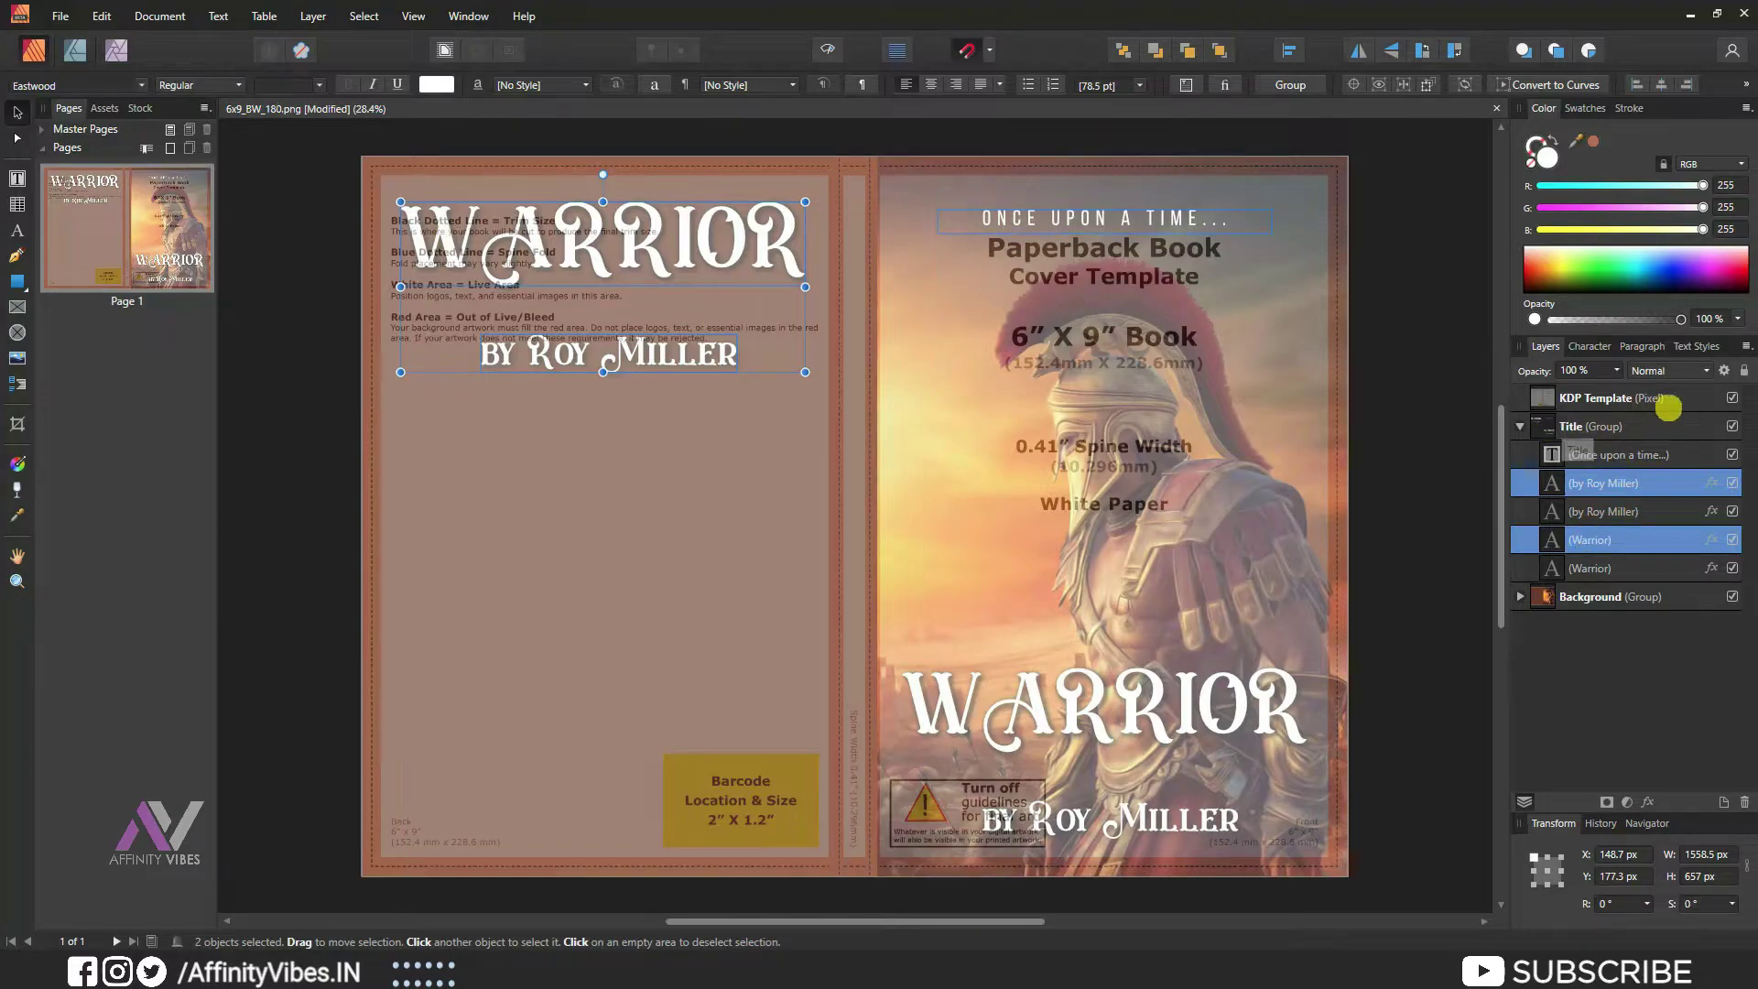
pyautogui.click(1733, 398)
pyautogui.moveTo(805, 372); pyautogui.dragTo(646, 287)
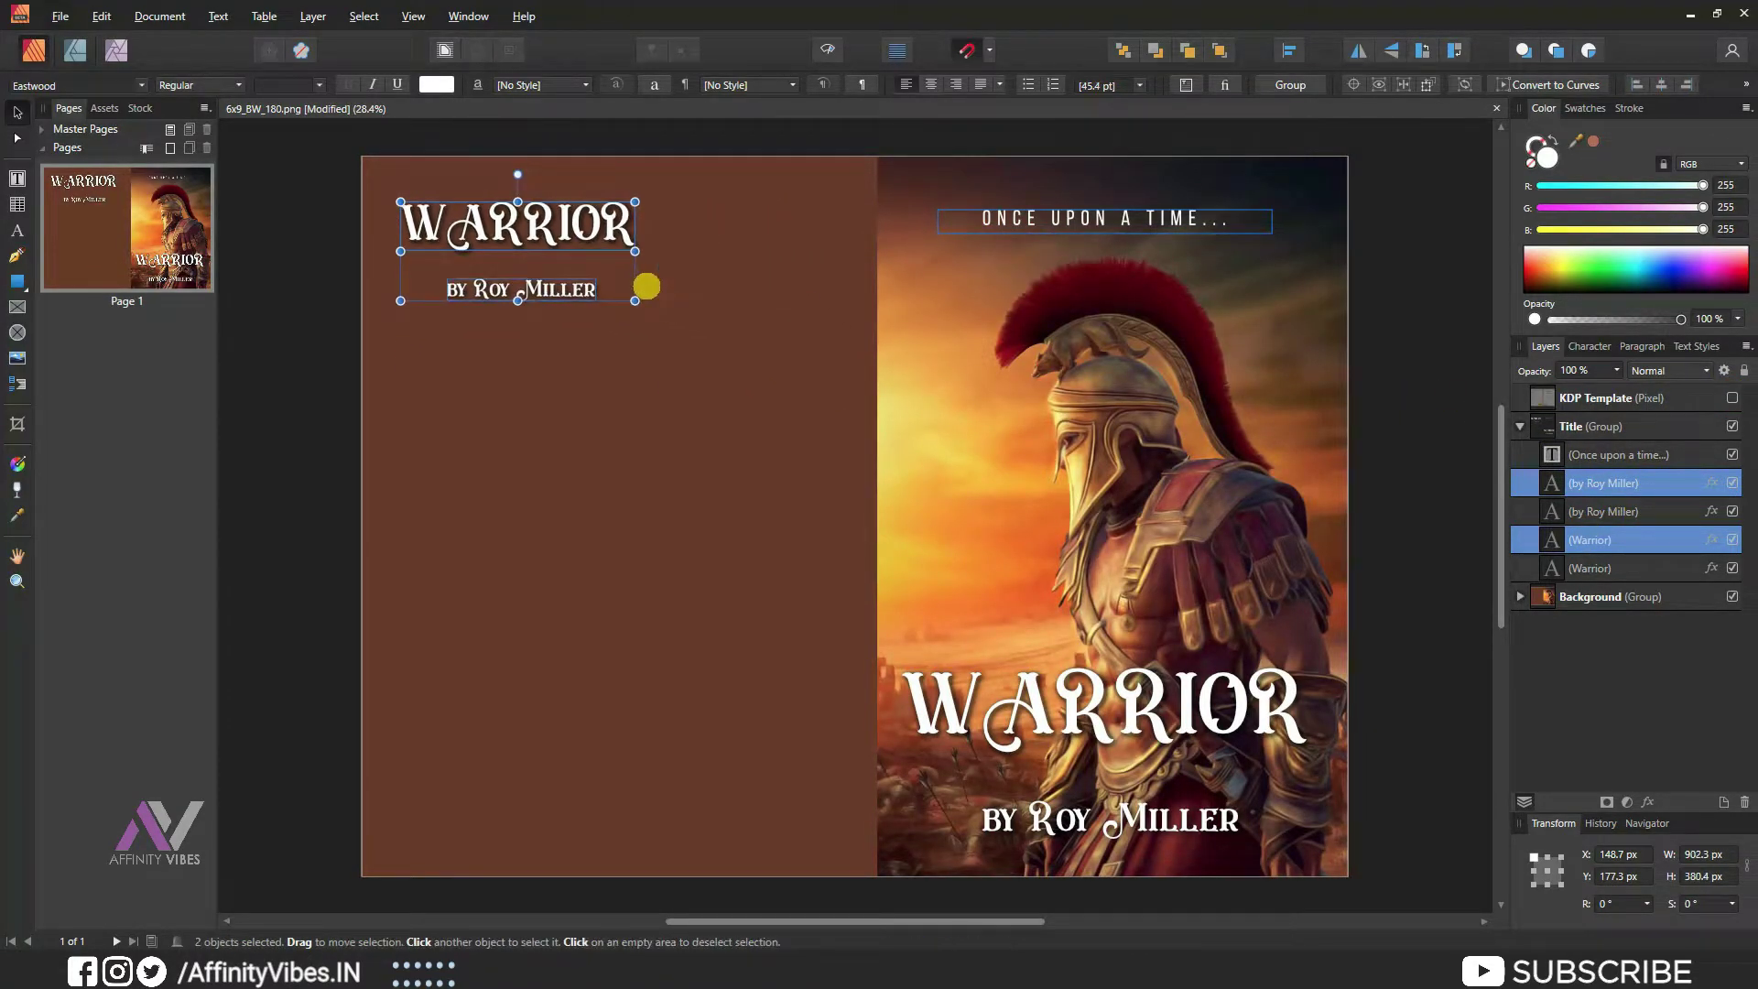
# Step: Nudge the back-cover title and author copies right until centred on the brown panel
pyautogui.click(1598, 482)
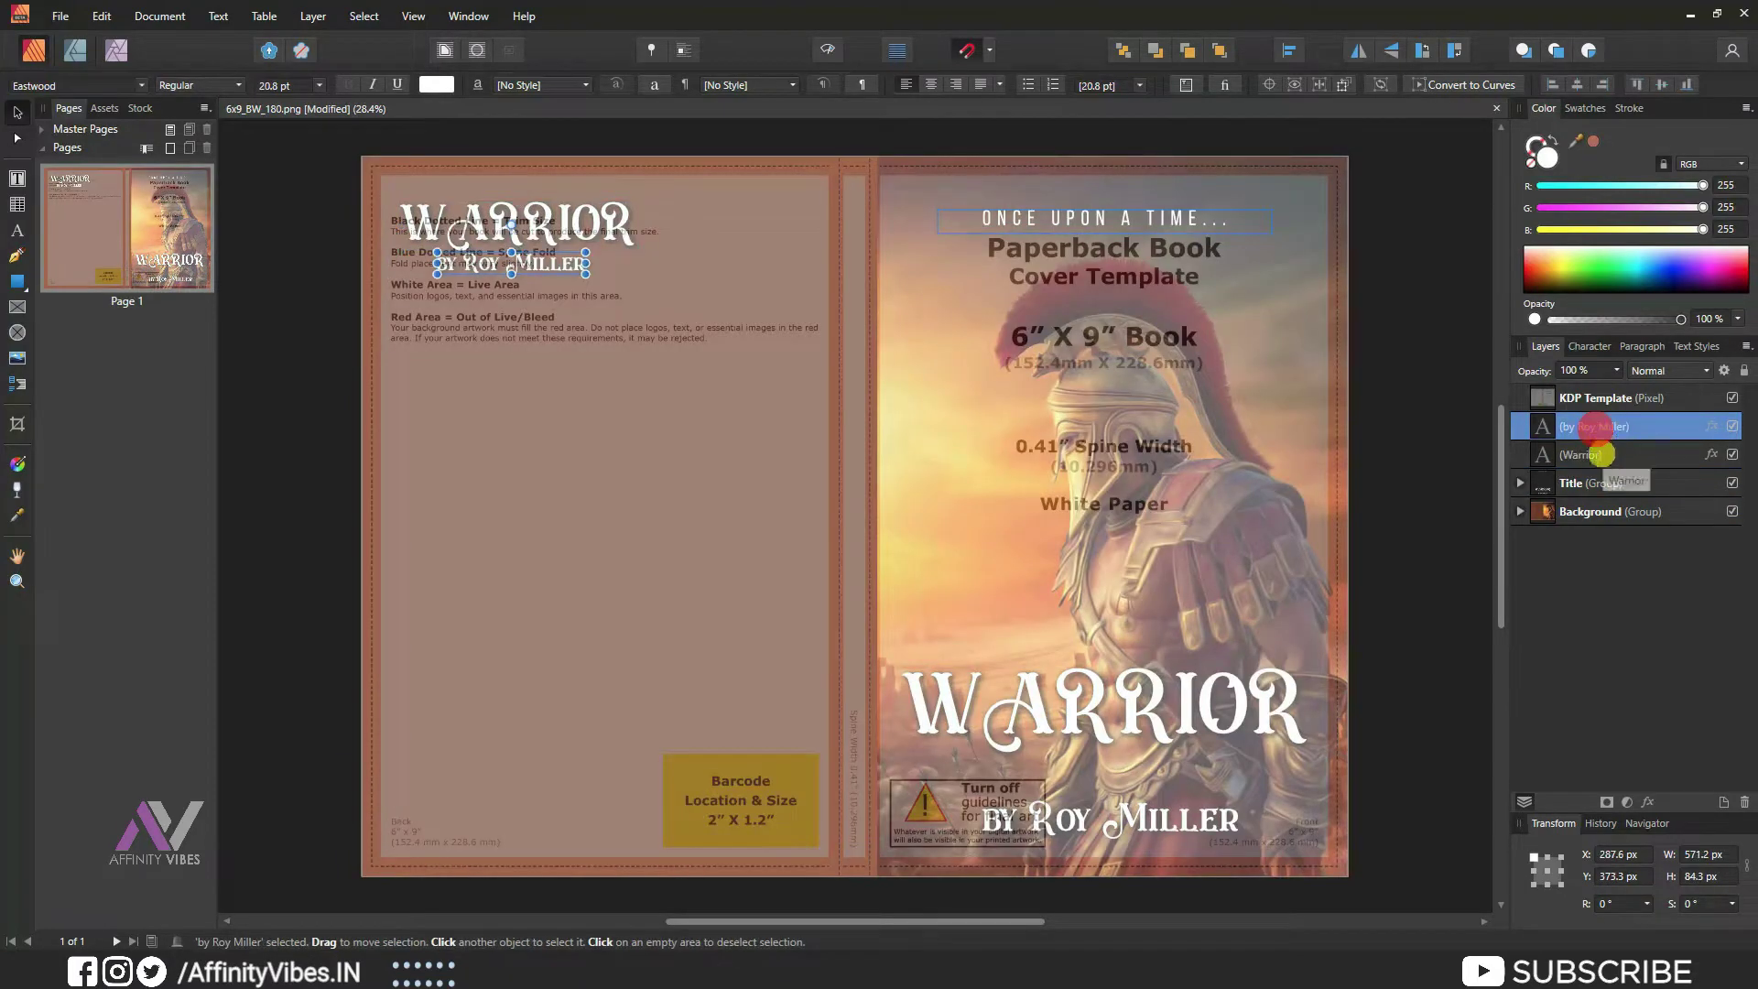
pyautogui.keyDown('shift'); pyautogui.click(1602, 453); pyautogui.keyUp('shift')
pyautogui.hotkey('ctrl', '+')
pyautogui.scroll(3, 1495, 513)
pyautogui.moveTo(915, 920); pyautogui.dragTo(806, 921)
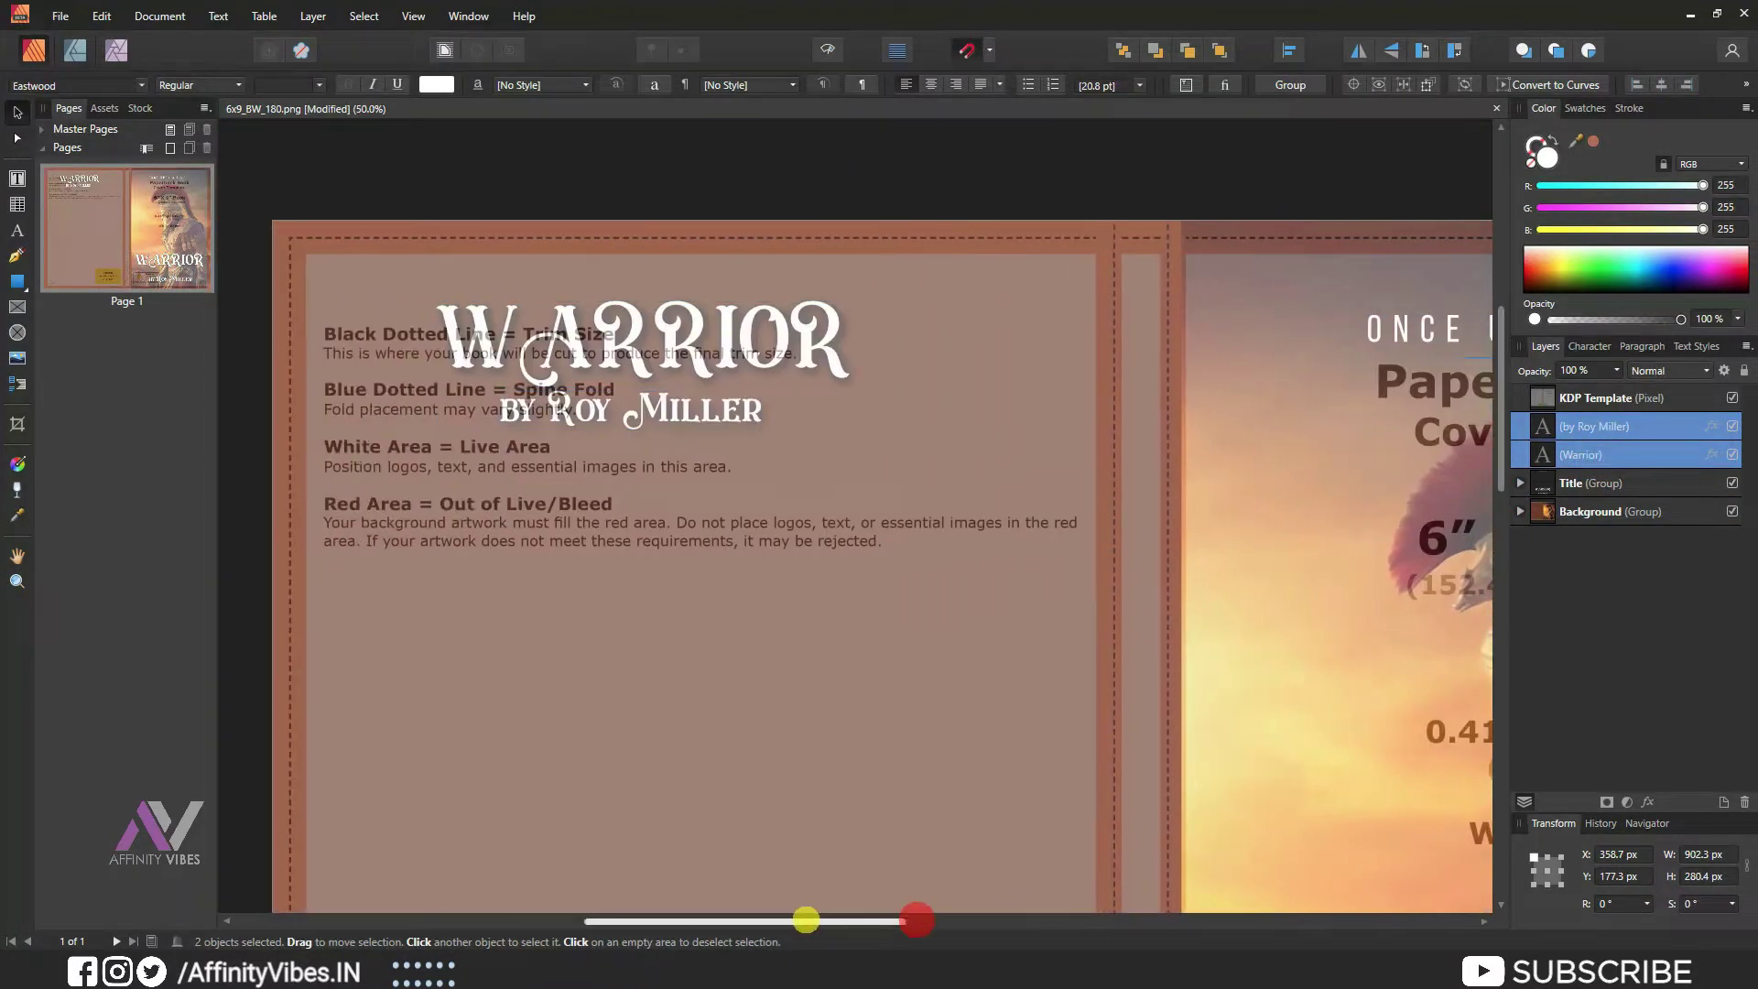
pyautogui.hotkey('shift', 'Right')
pyautogui.hotkey('shift', 'Right')
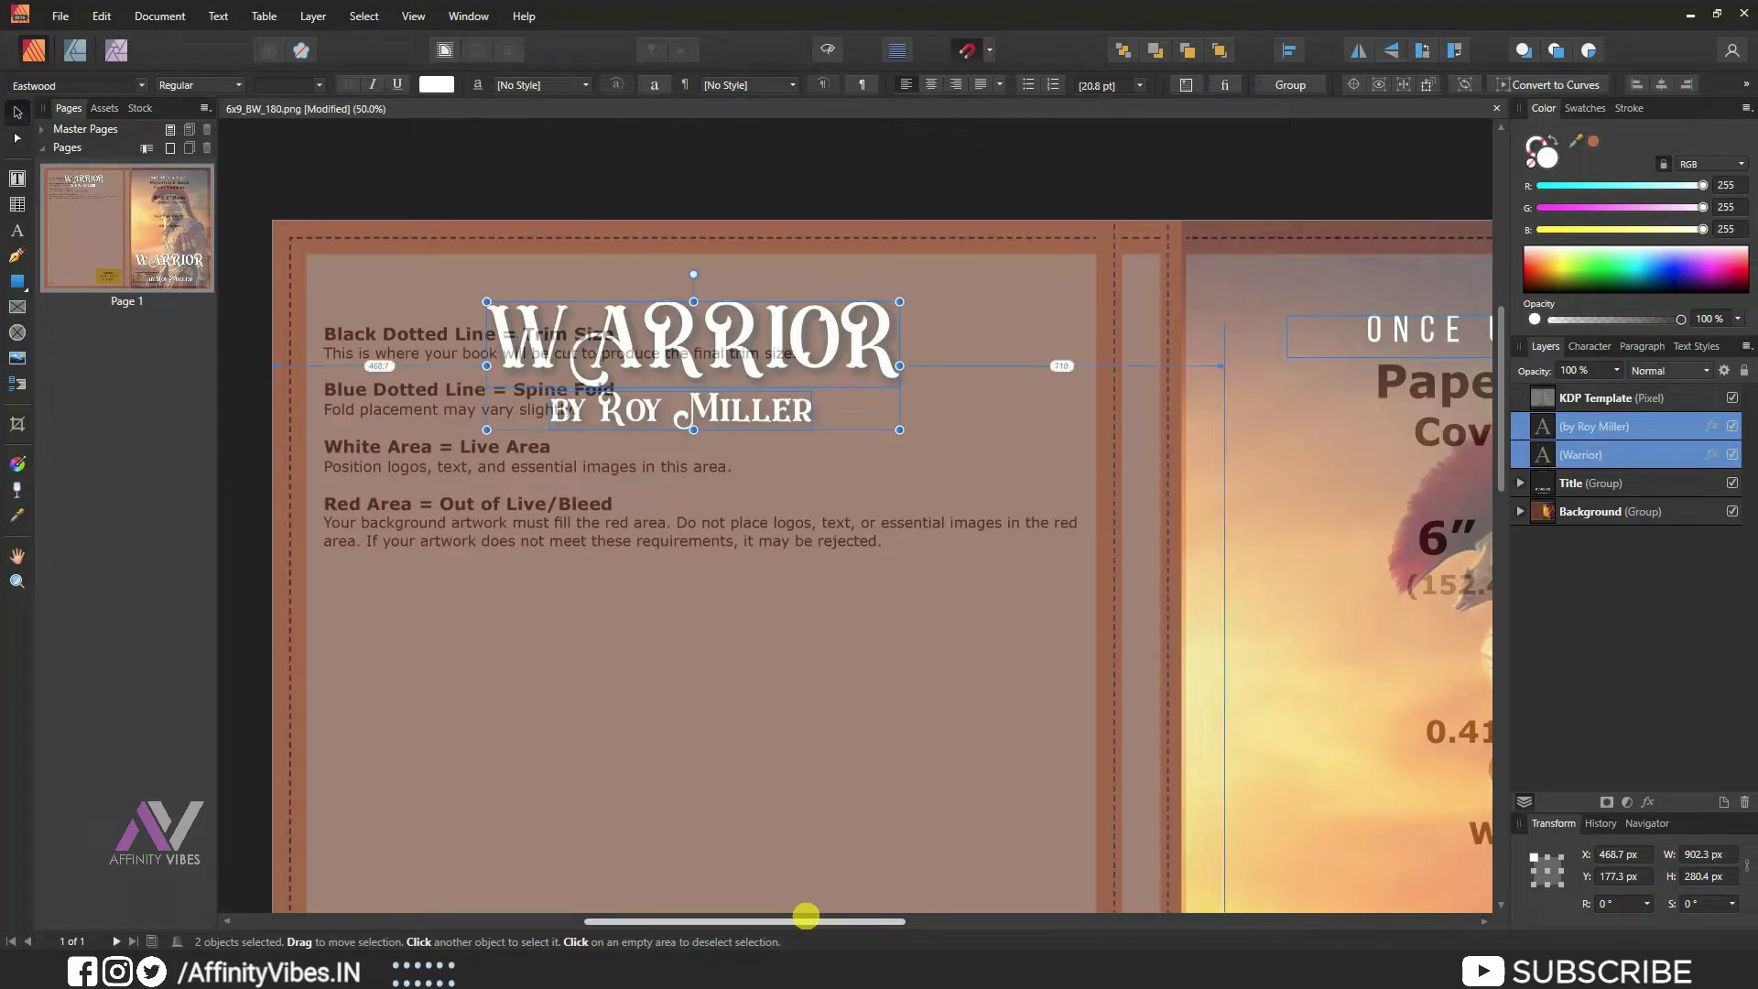
pyautogui.press('Right')
pyautogui.hotkey('ctrl', '0')
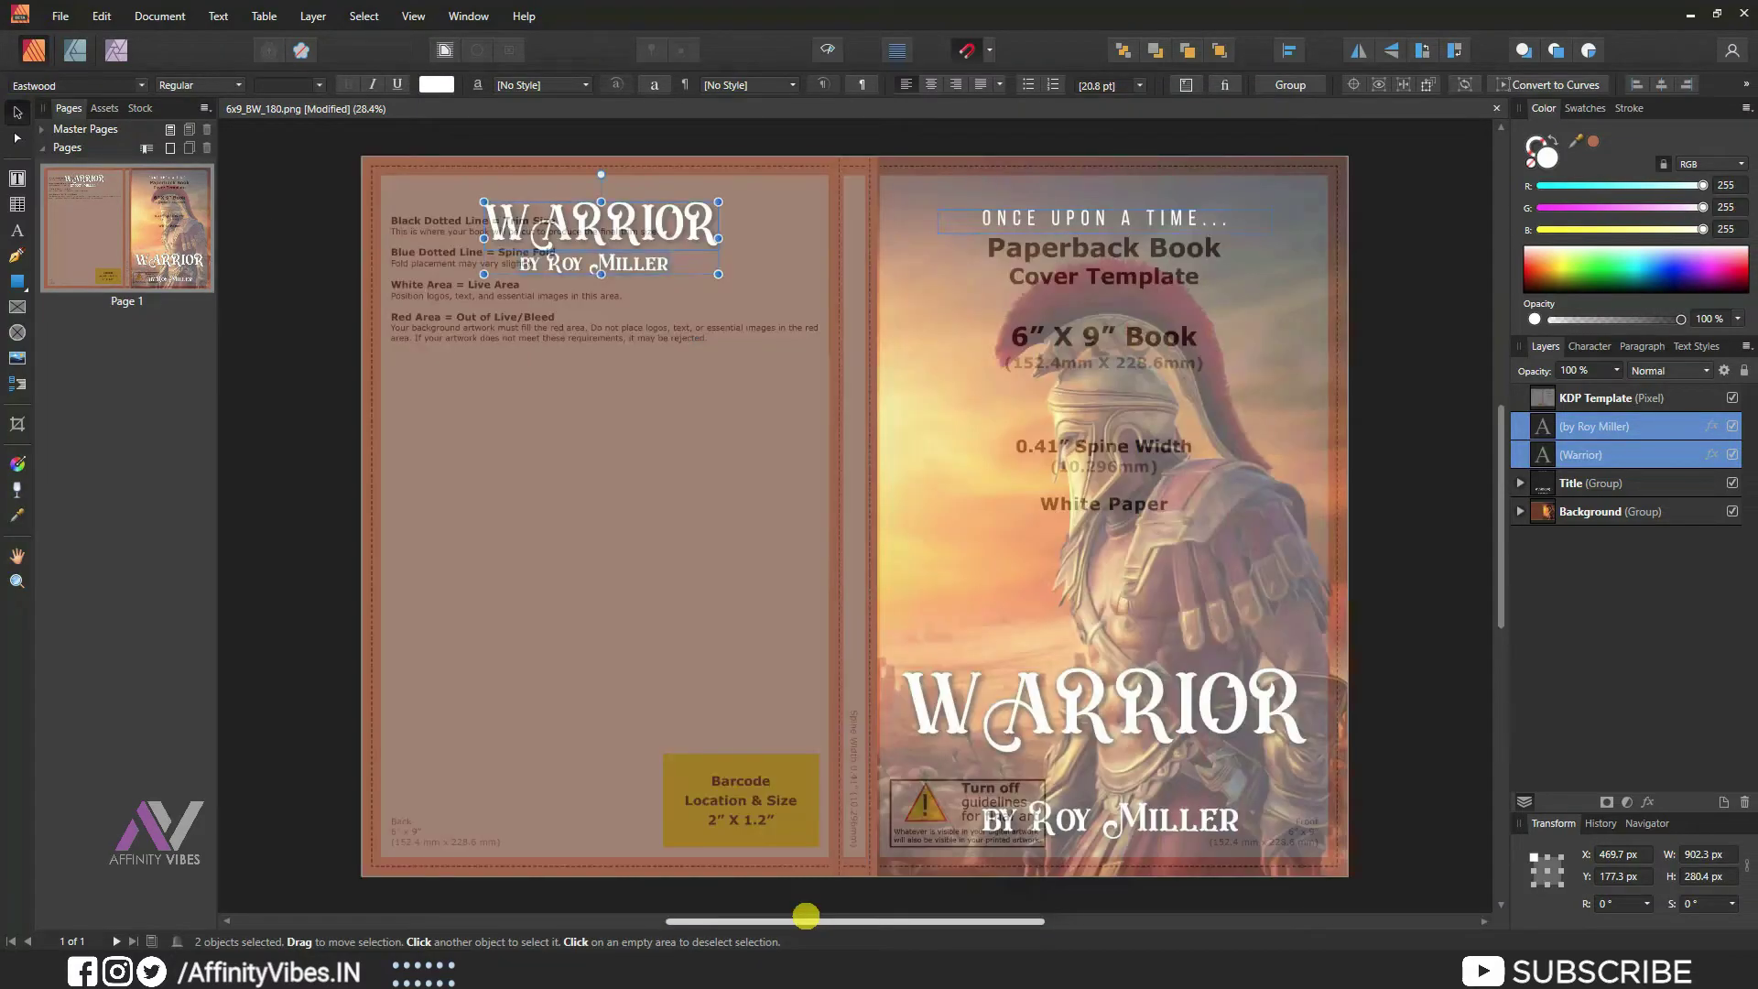
pyautogui.click(1732, 398)
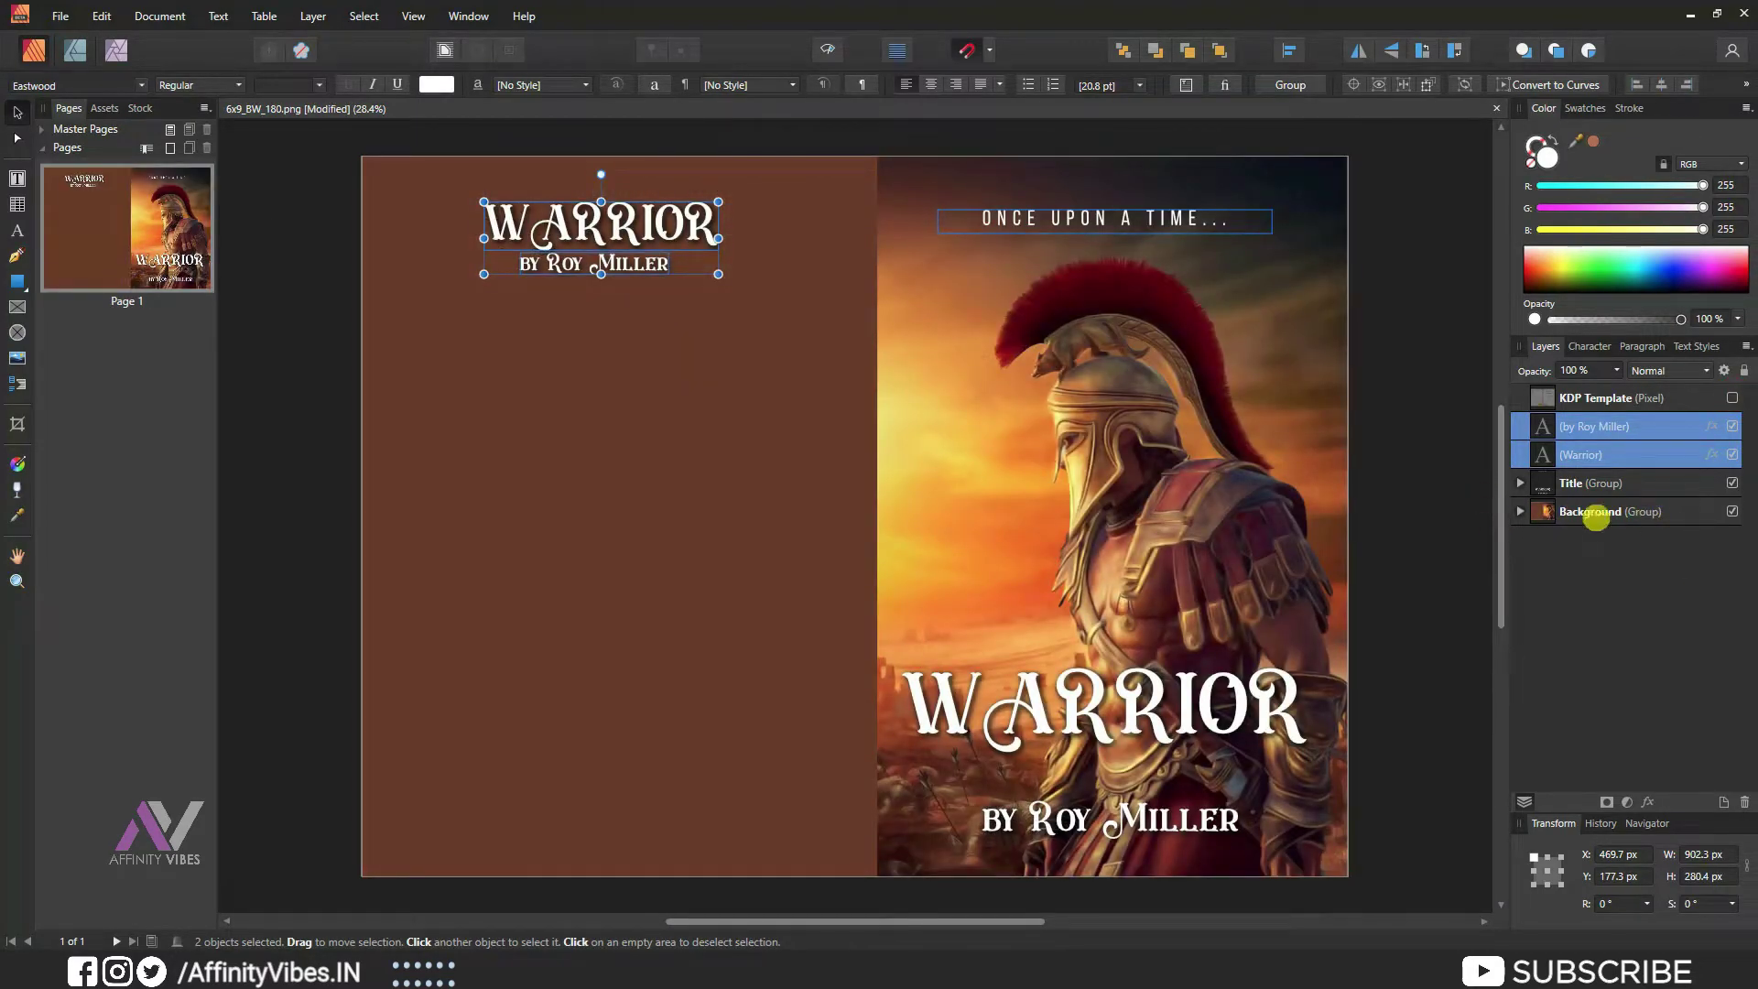
pyautogui.click(1611, 482)
pyautogui.click(1611, 427)
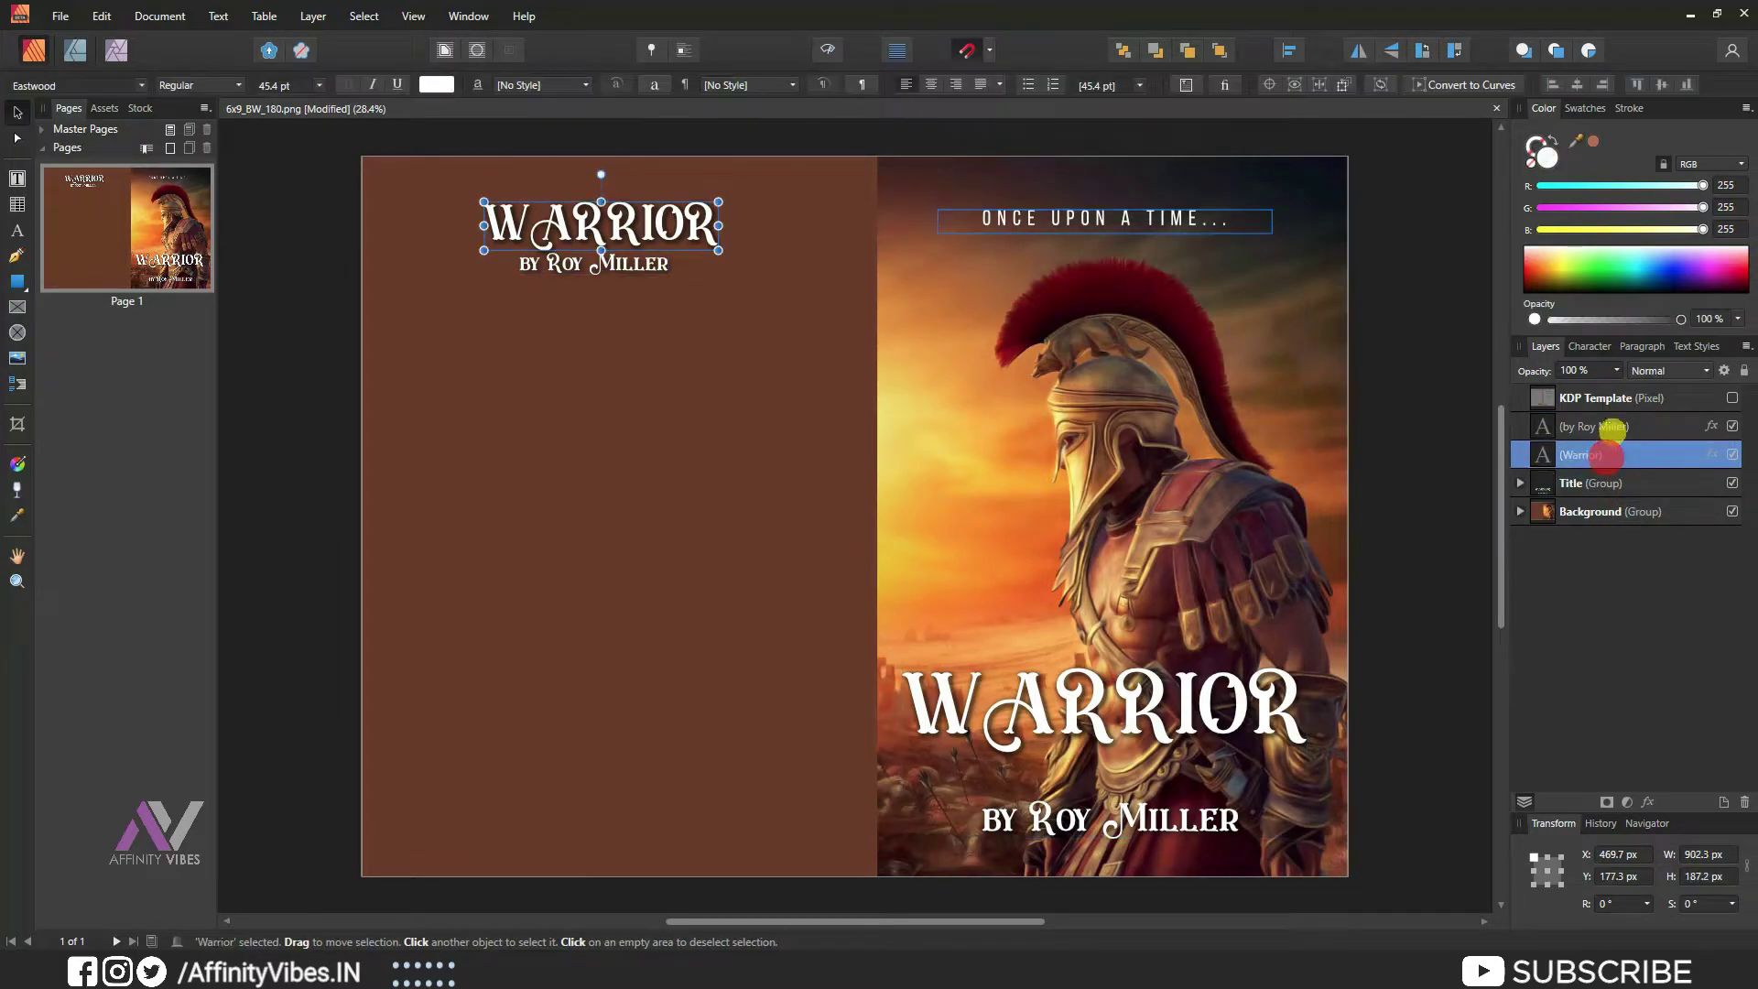